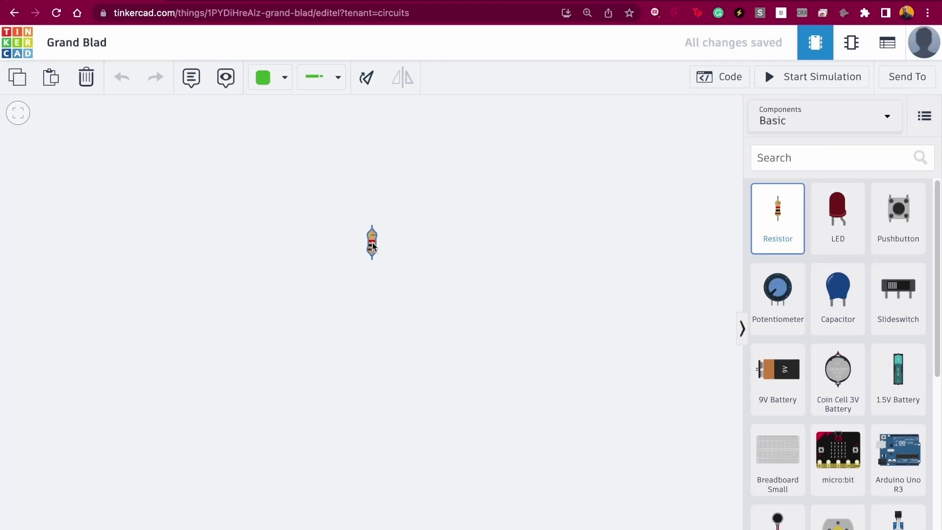
# - Place a horizontal resistor on the empty workplane and set its resistance to 220 Ω
pyautogui.click(372, 246)
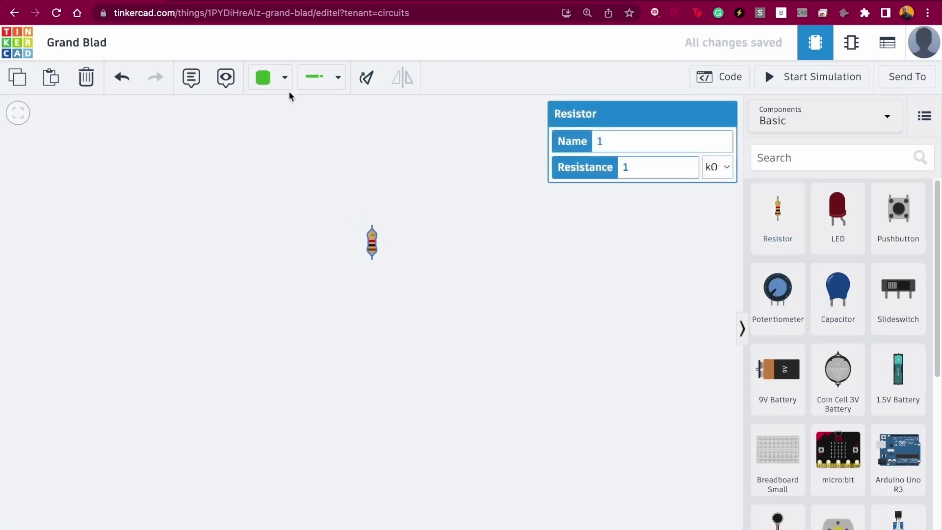
pyautogui.click(364, 79)
pyautogui.click(653, 167)
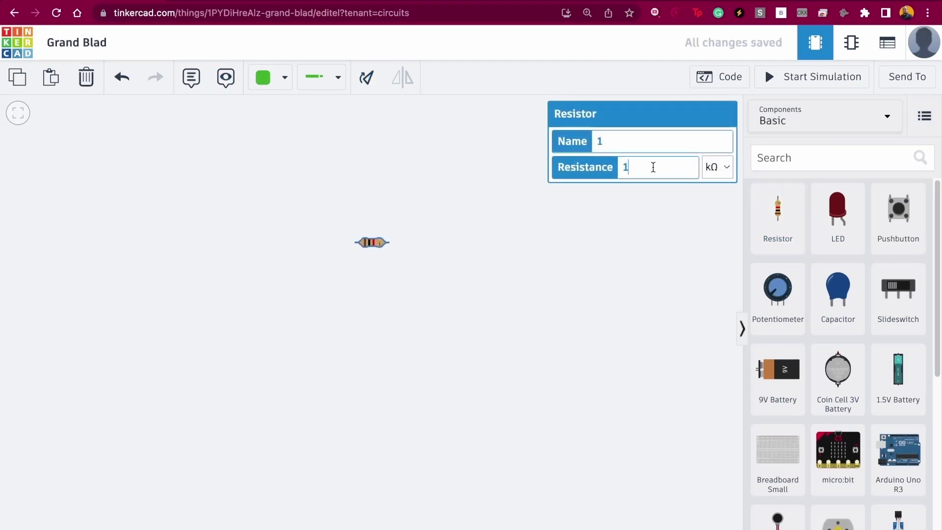
pyautogui.write('220')
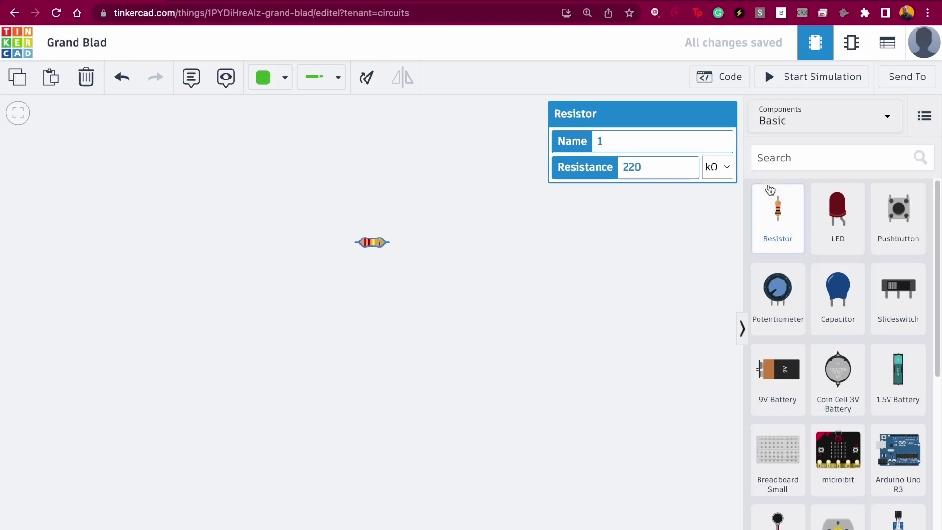
pyautogui.click(718, 167)
pyautogui.click(717, 151)
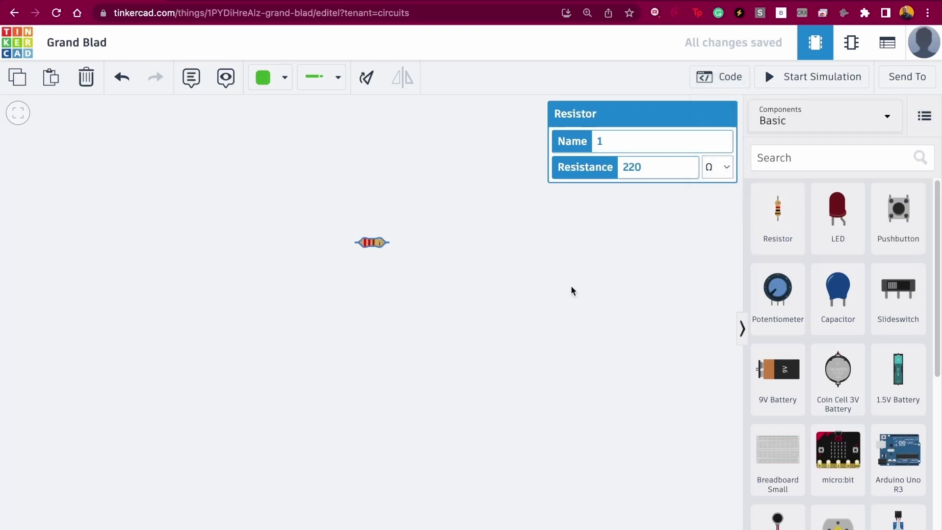
pyautogui.click(331, 221)
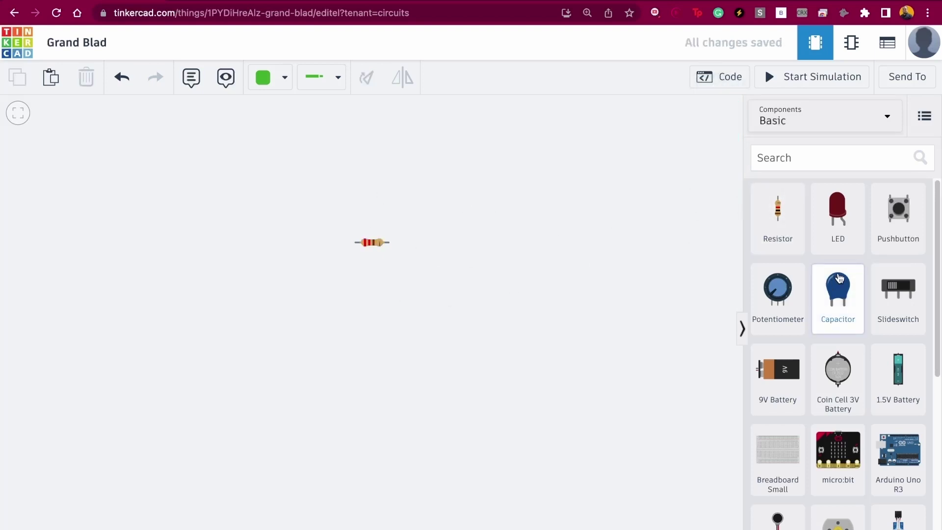
# - Place a Coin Cell 3V Battery below the resistor and wire its positive terminal to the resistor's left lead with a right-angle bend
pyautogui.moveTo(853, 388); pyautogui.dragTo(323, 316)
pyautogui.click(324, 271)
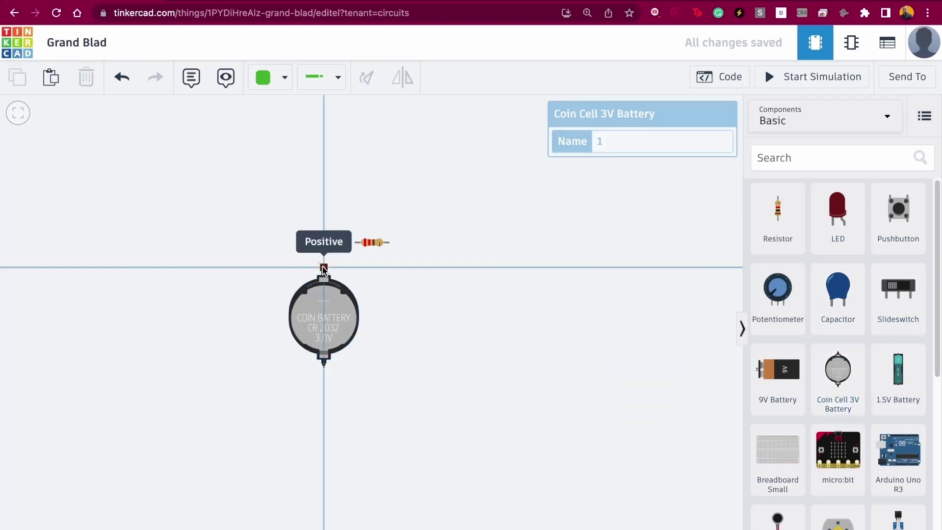
pyautogui.click(356, 242)
pyautogui.click(331, 326)
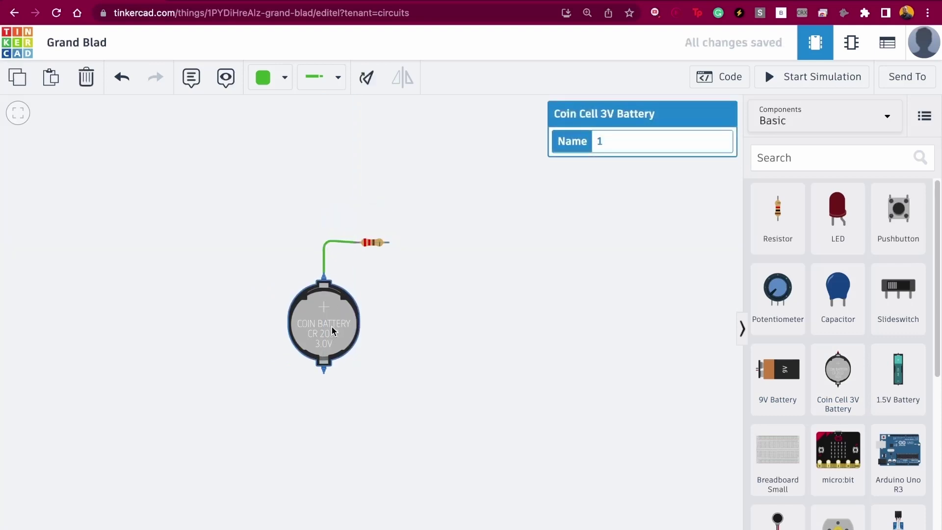
pyautogui.click(324, 244)
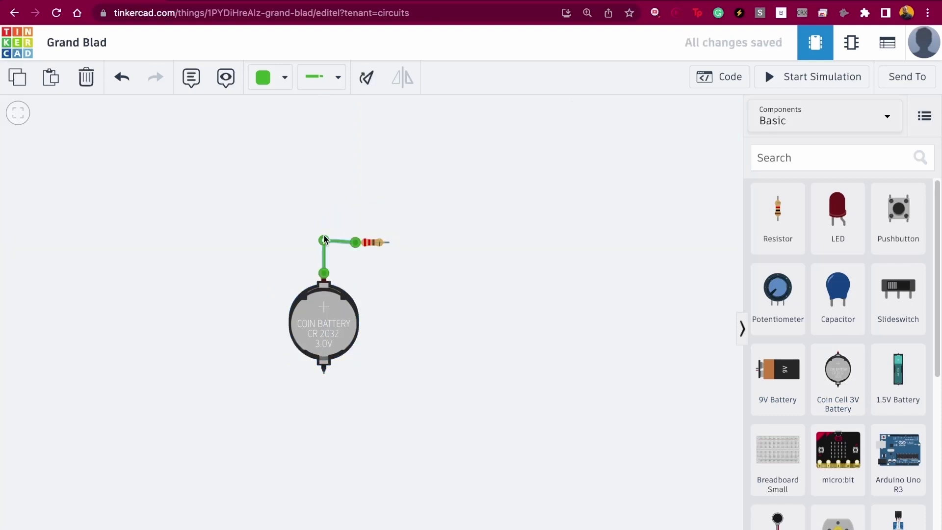
pyautogui.moveTo(324, 234); pyautogui.dragTo(324, 237)
pyautogui.click(425, 192)
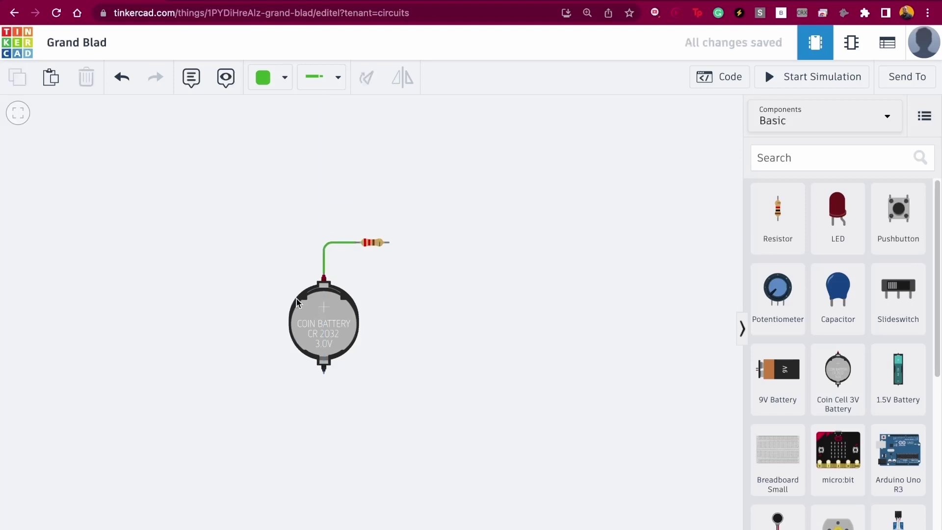
# - Place a slideswitch to the right of the battery, turned vertical with its terminals facing the battery
pyautogui.click(872, 305)
pyautogui.click(438, 305)
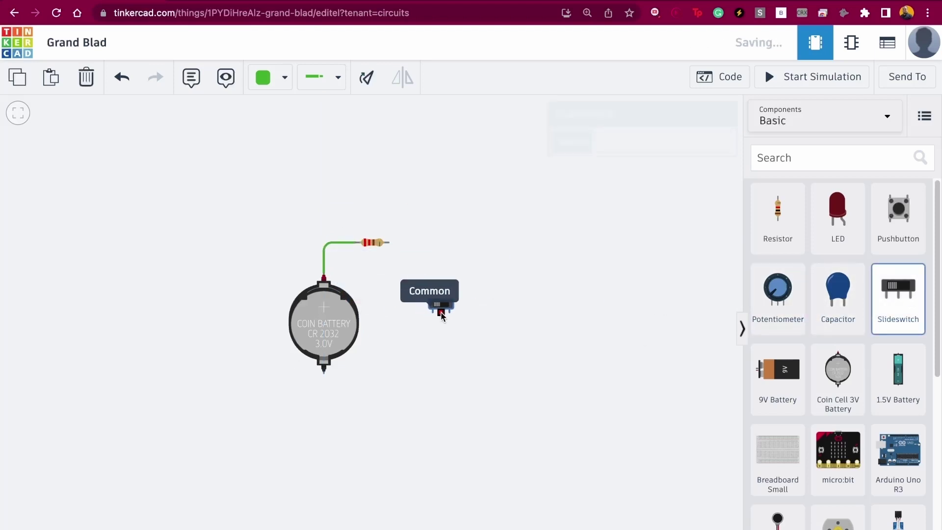
pyautogui.click(363, 79)
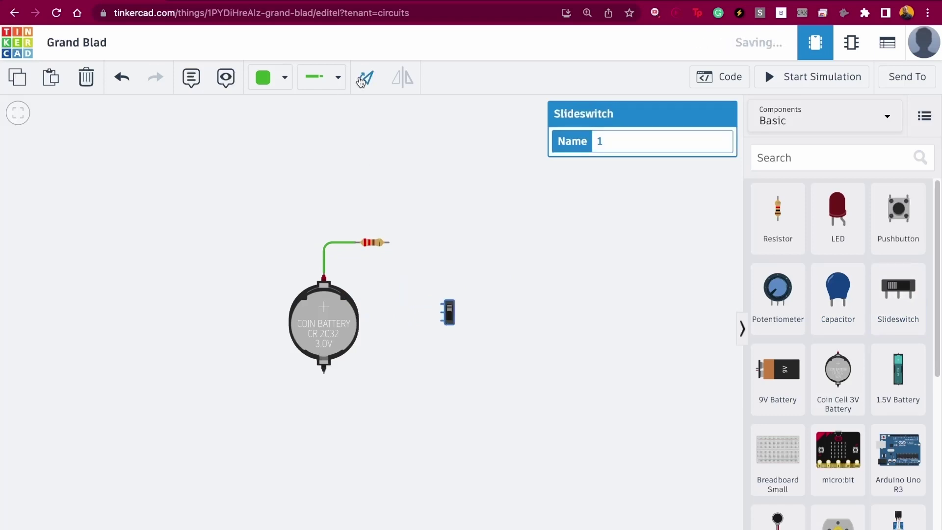
pyautogui.moveTo(448, 313); pyautogui.dragTo(426, 313)
# - Wire the resistor's right lead to Terminal 1 of the slideswitch with one corner, and nudge the switch slightly right
pyautogui.click(388, 243)
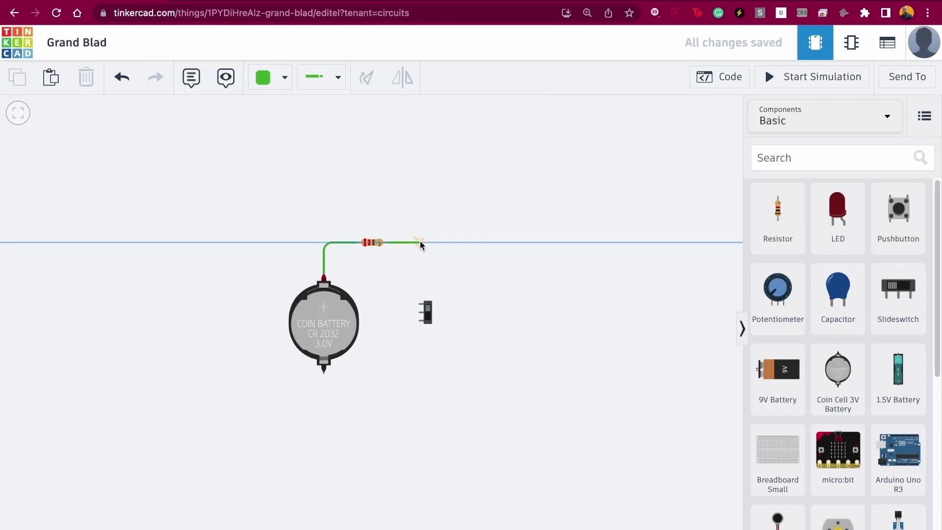
pyautogui.click(422, 241)
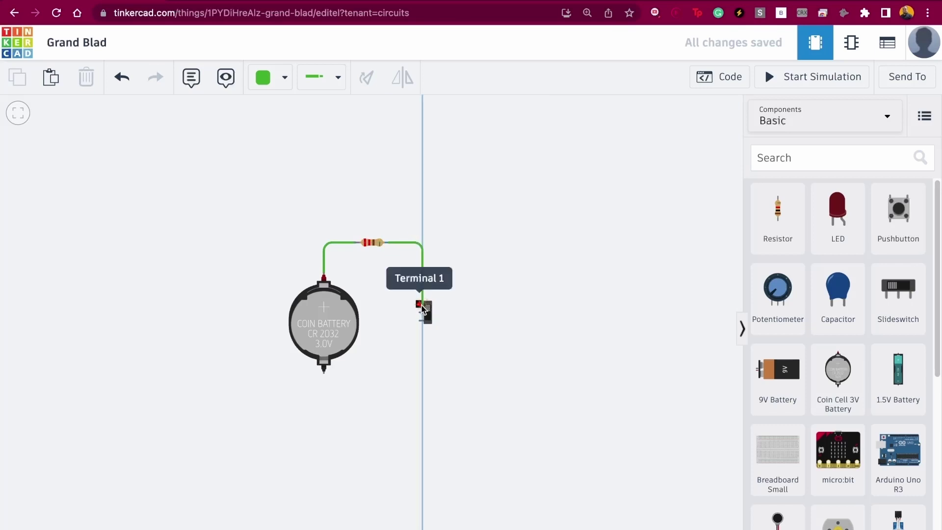
pyautogui.click(424, 304)
pyautogui.click(431, 312)
pyautogui.moveTo(431, 313); pyautogui.dragTo(434, 314)
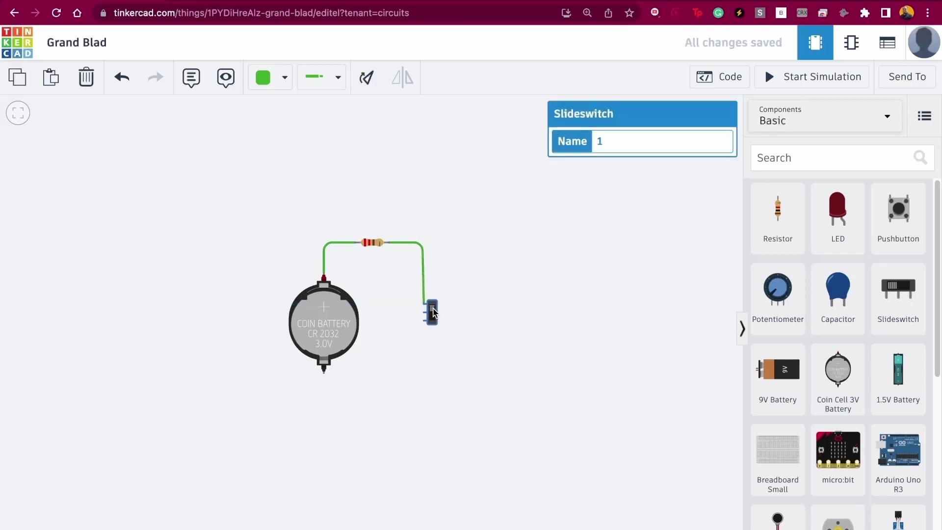
pyautogui.click(460, 290)
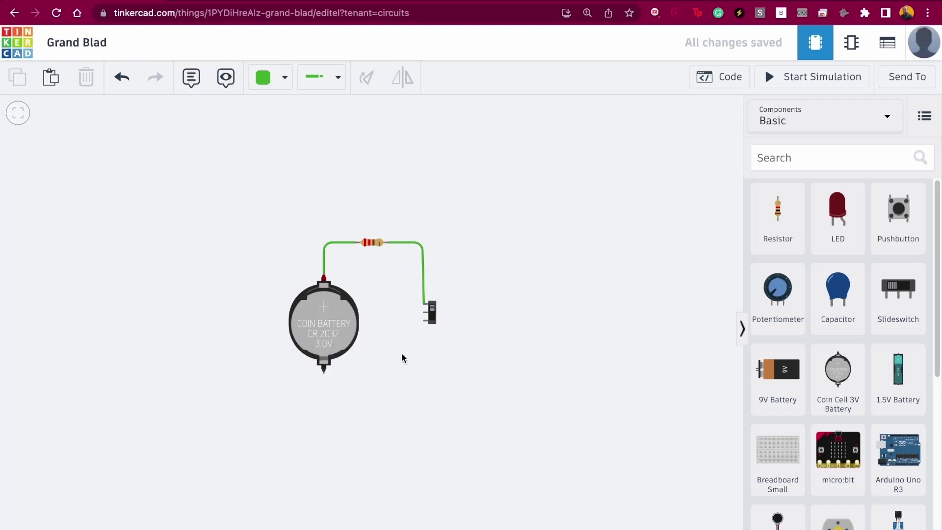
# - Wire the battery's negative terminal to the slideswitch's Common terminal, routing the wire below and around the switch's lower terminal
pyautogui.click(324, 371)
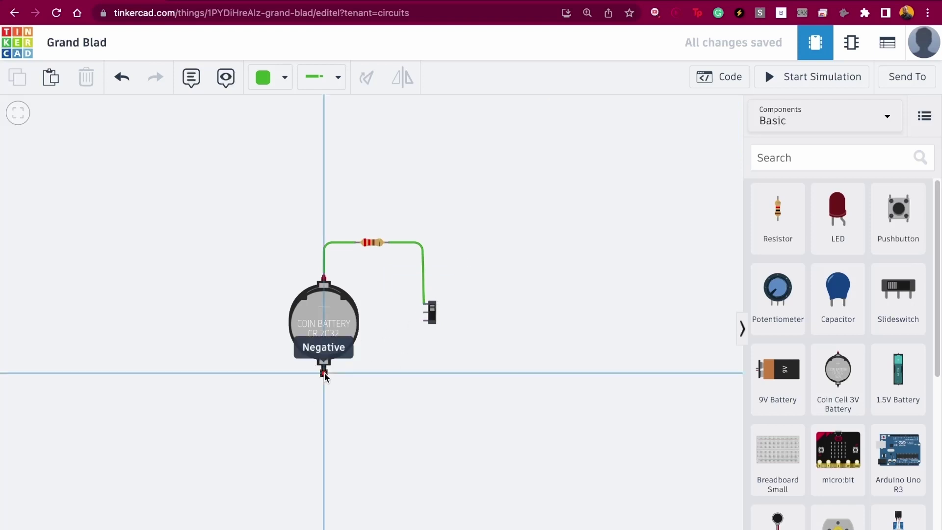
pyautogui.click(425, 371)
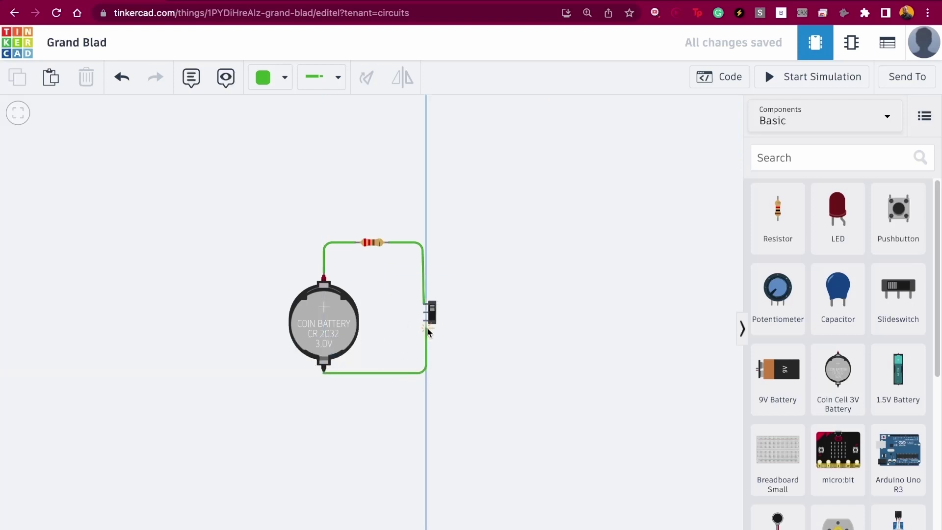
pyautogui.click(425, 334)
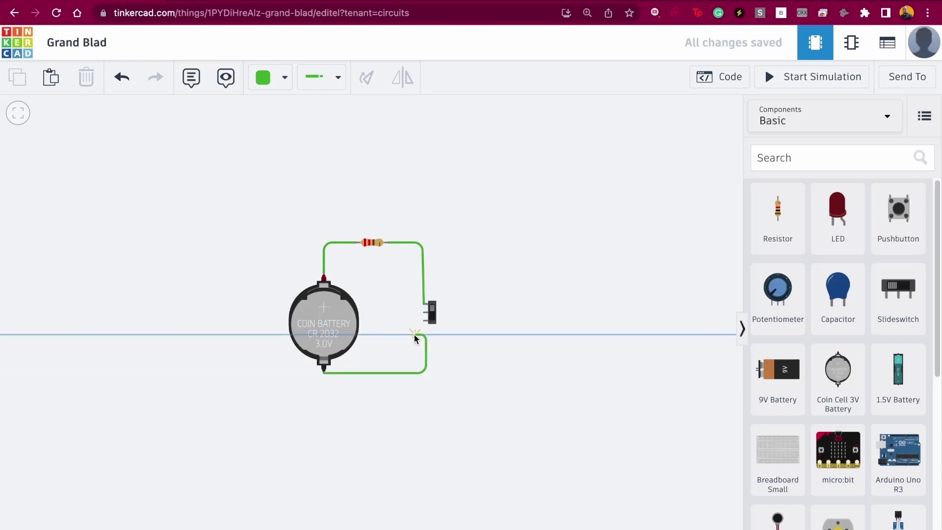
pyautogui.click(411, 333)
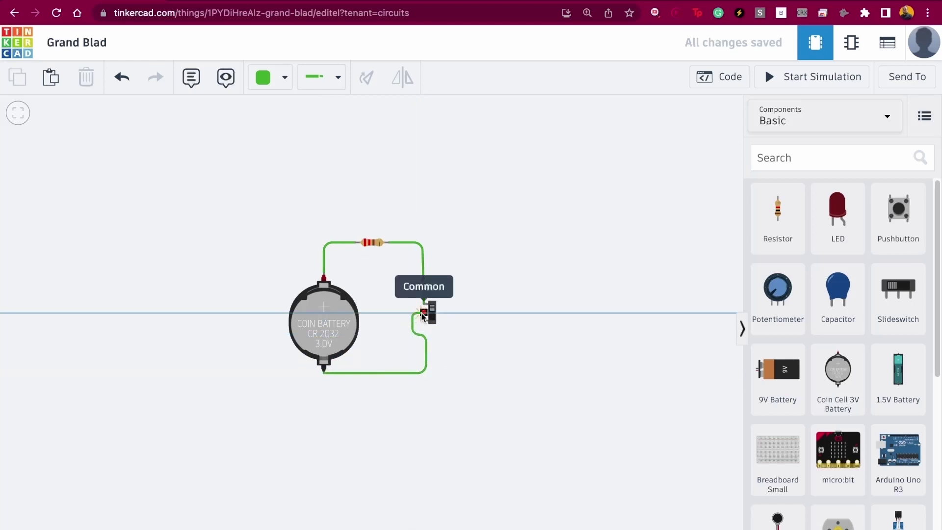
pyautogui.click(425, 313)
pyautogui.click(466, 315)
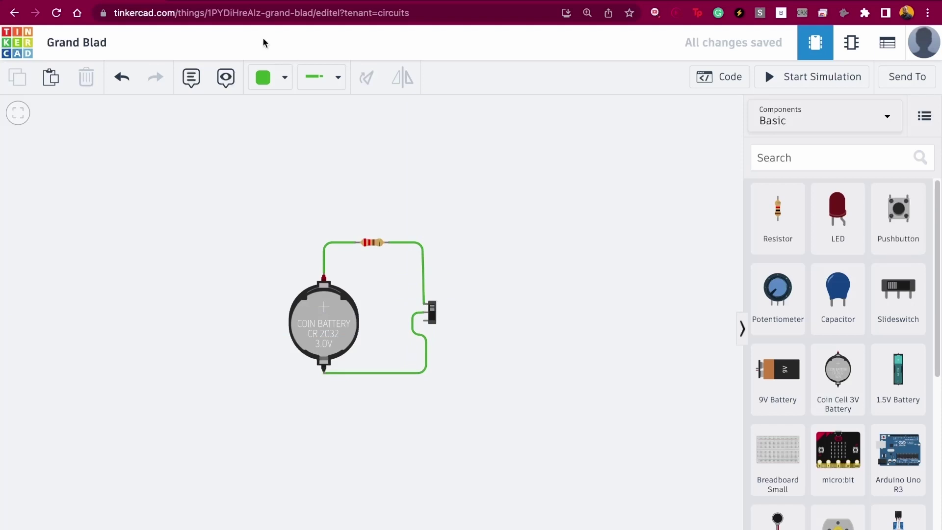
# - Check the Logic NOT Function diagram in the image search results, and place a red LED right of the slideswitch, leads facing right
pyautogui.hotkey('ctrl', 'Tab')
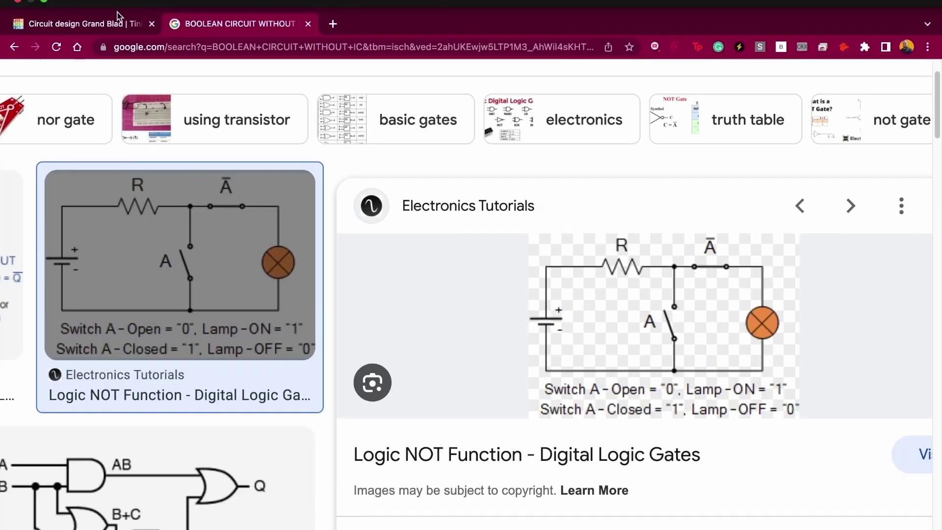
pyautogui.click(118, 19)
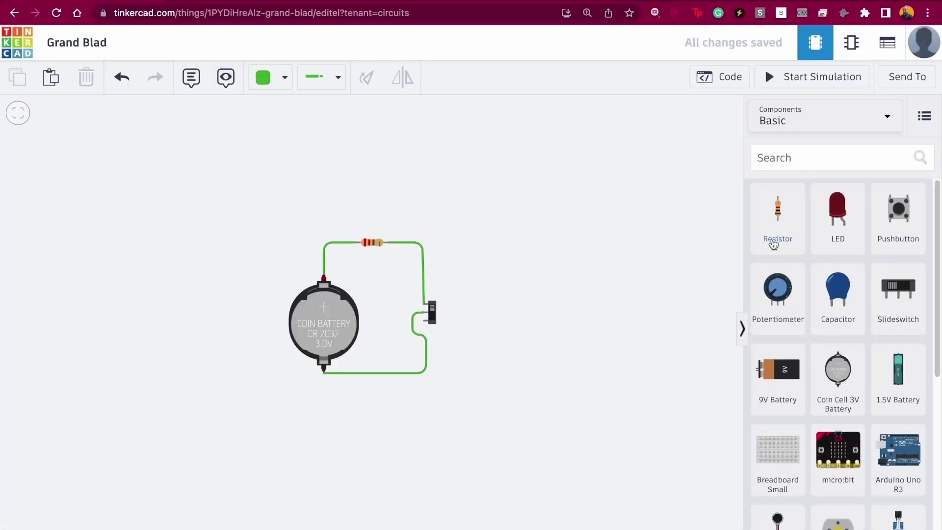
pyautogui.moveTo(838, 223); pyautogui.dragTo(484, 285)
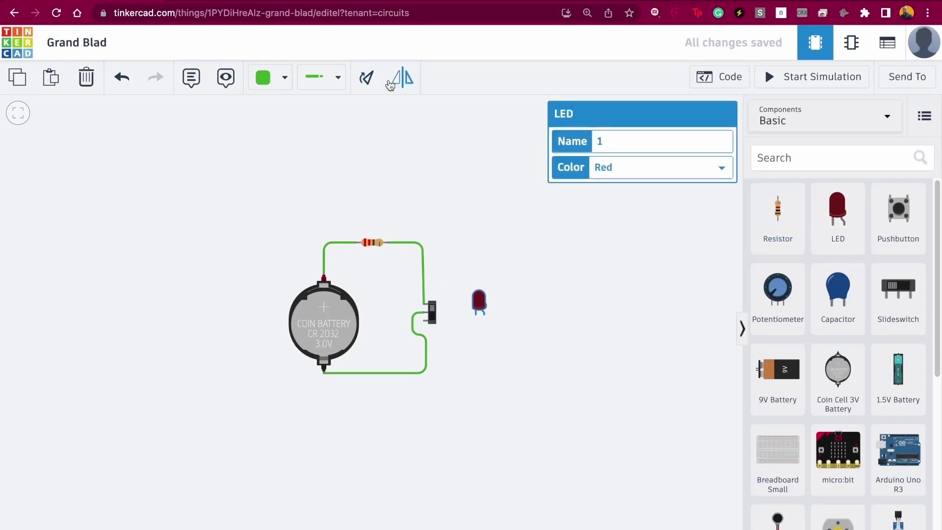
pyautogui.click(372, 80)
pyautogui.click(371, 80)
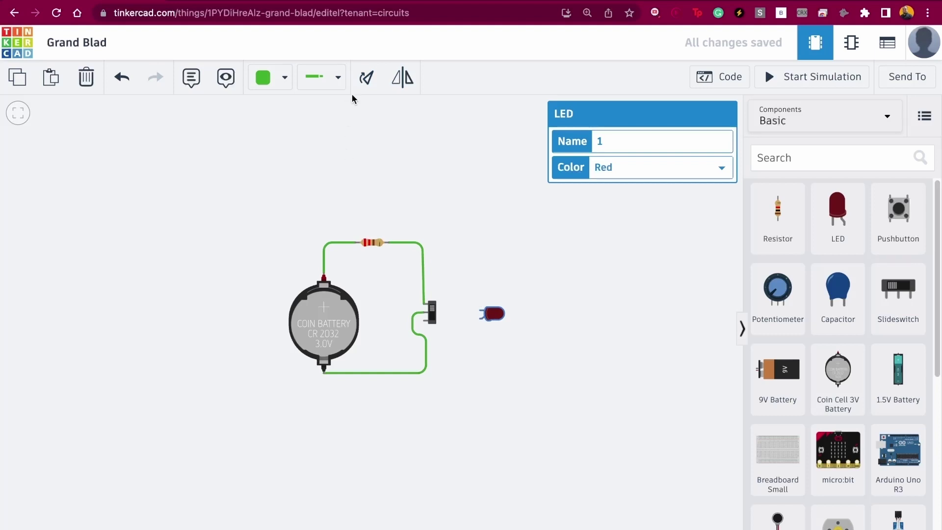
pyautogui.click(364, 83)
pyautogui.click(363, 81)
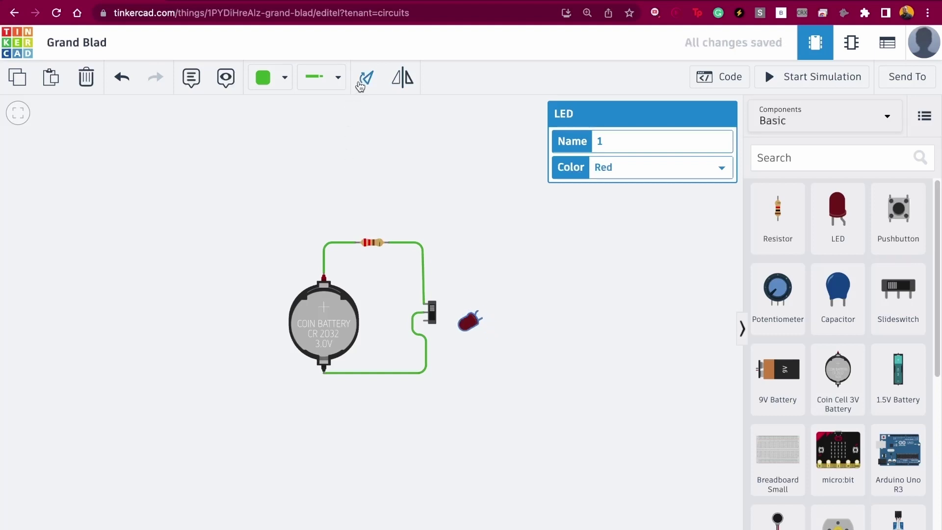
pyautogui.click(363, 81)
pyautogui.moveTo(470, 319); pyautogui.dragTo(485, 316)
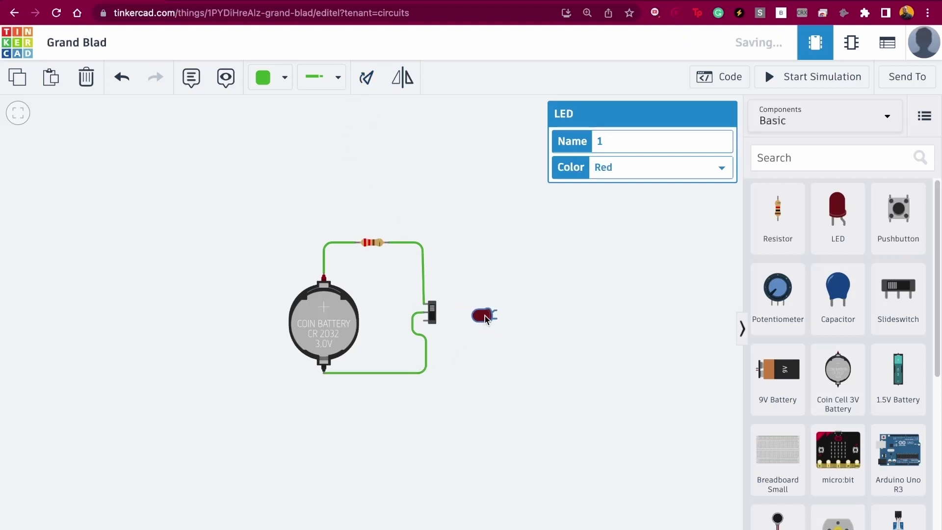
# - Wire the LED's upper bent lead to the resistor's right lead, aligning the corner so the upper wire runs straight
pyautogui.click(495, 317)
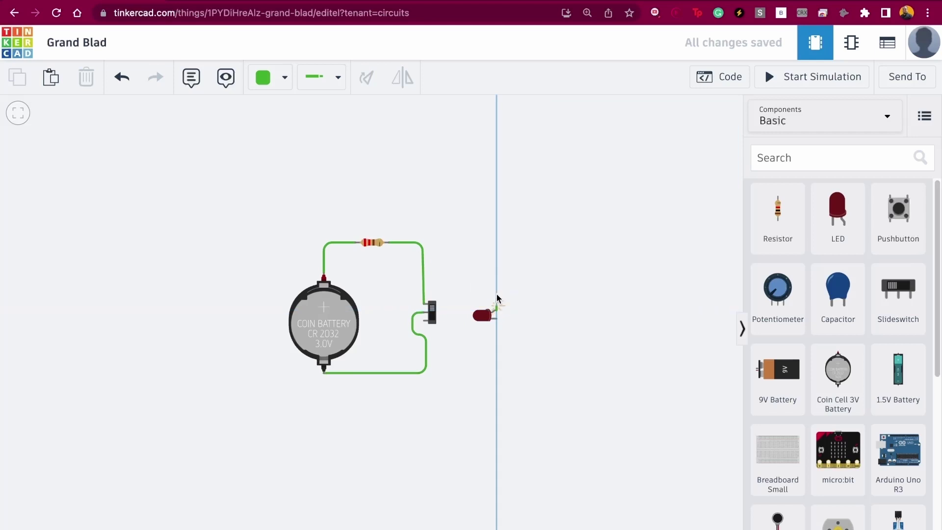
pyautogui.click(496, 237)
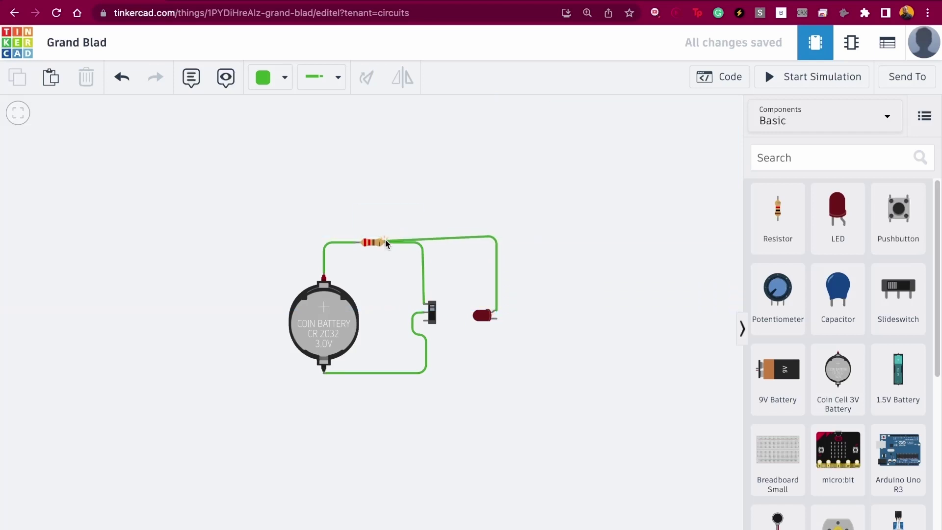
pyautogui.click(388, 242)
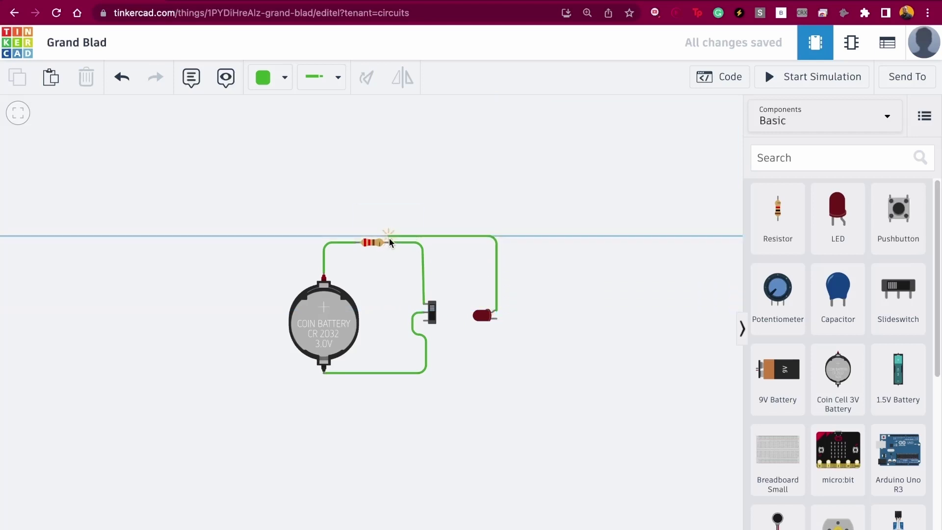
pyautogui.click(389, 242)
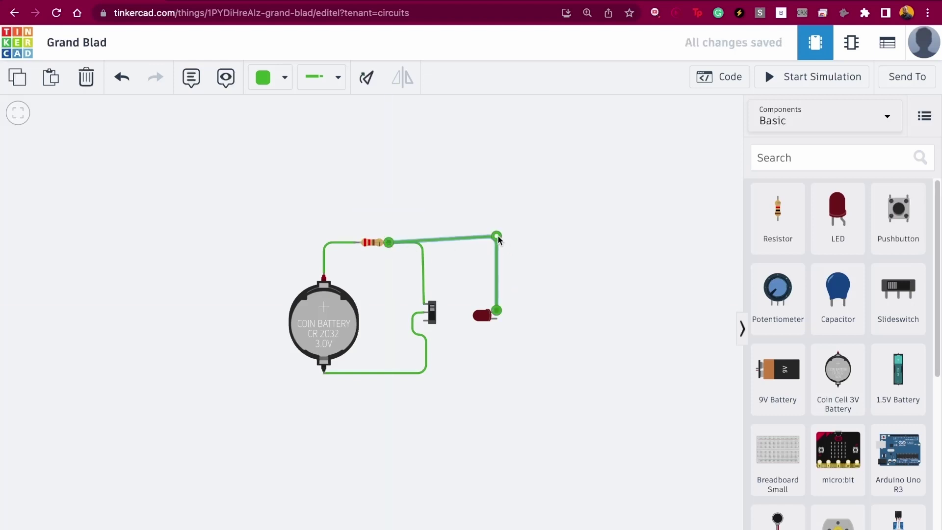
pyautogui.moveTo(498, 237); pyautogui.dragTo(497, 242)
pyautogui.click(507, 332)
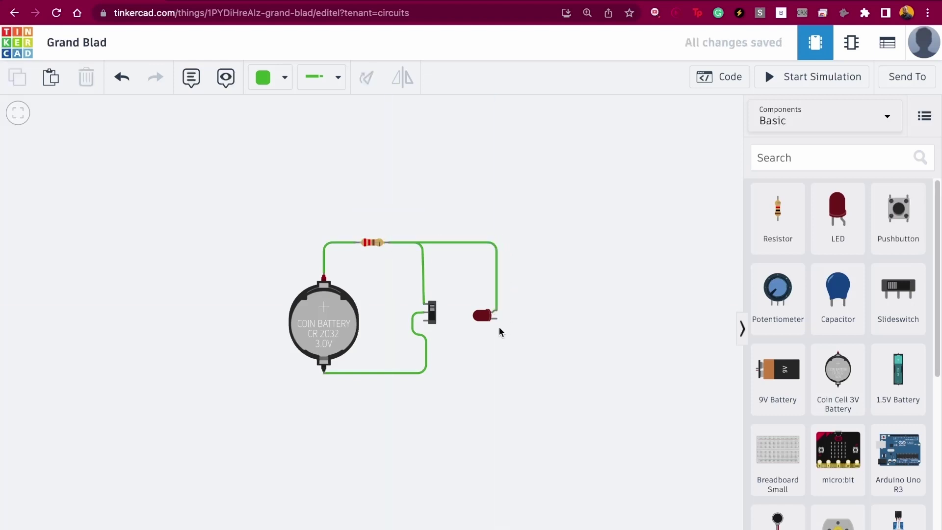
# - Wire the LED's lower lead to the battery's negative terminal, aligning the bottom corner so the lower wire runs straight
pyautogui.click(497, 320)
pyautogui.click(505, 319)
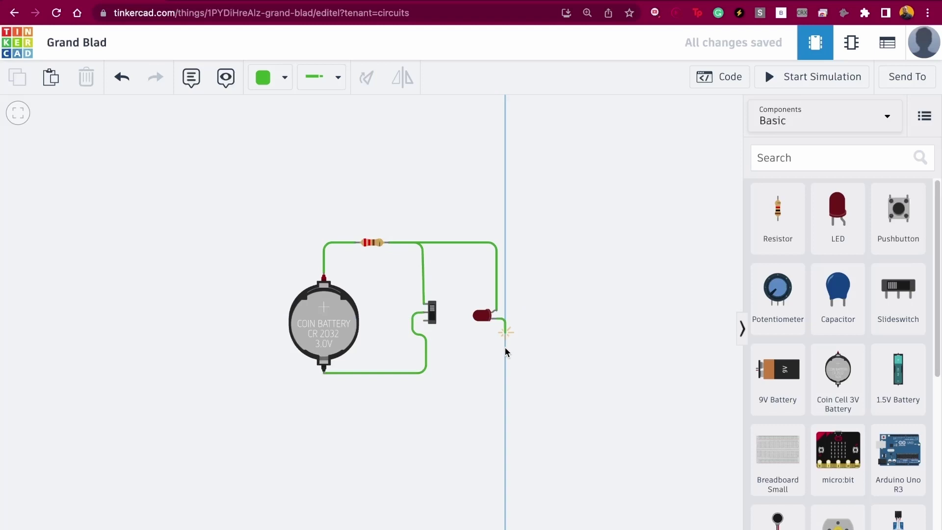
pyautogui.click(505, 379)
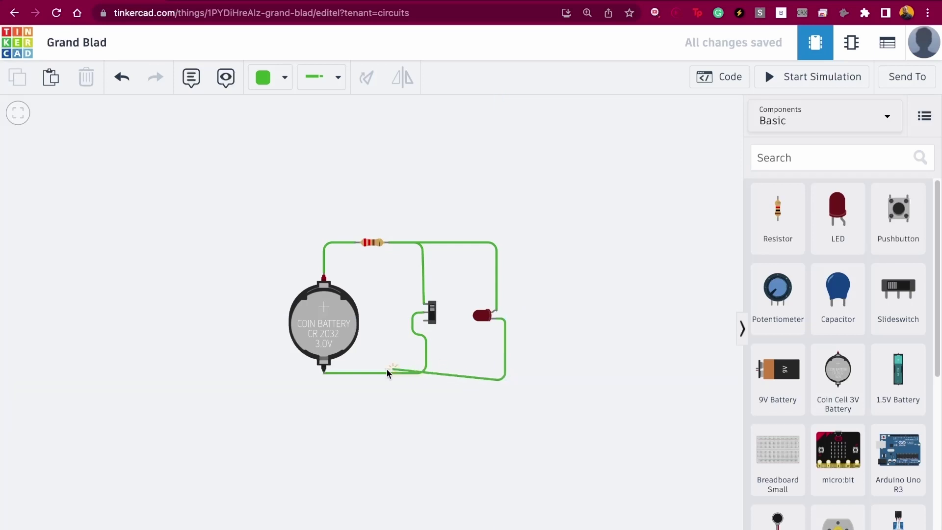
pyautogui.click(323, 373)
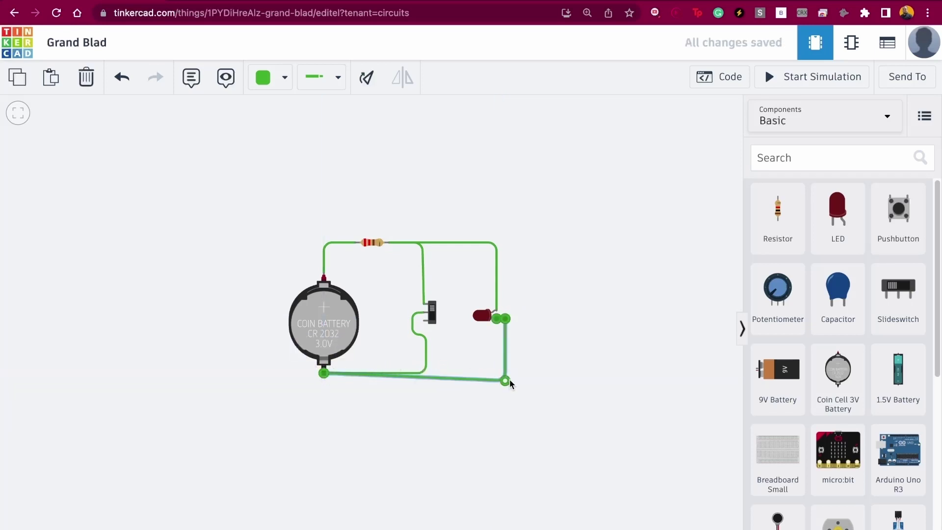
pyautogui.moveTo(509, 380); pyautogui.dragTo(510, 374)
pyautogui.click(566, 313)
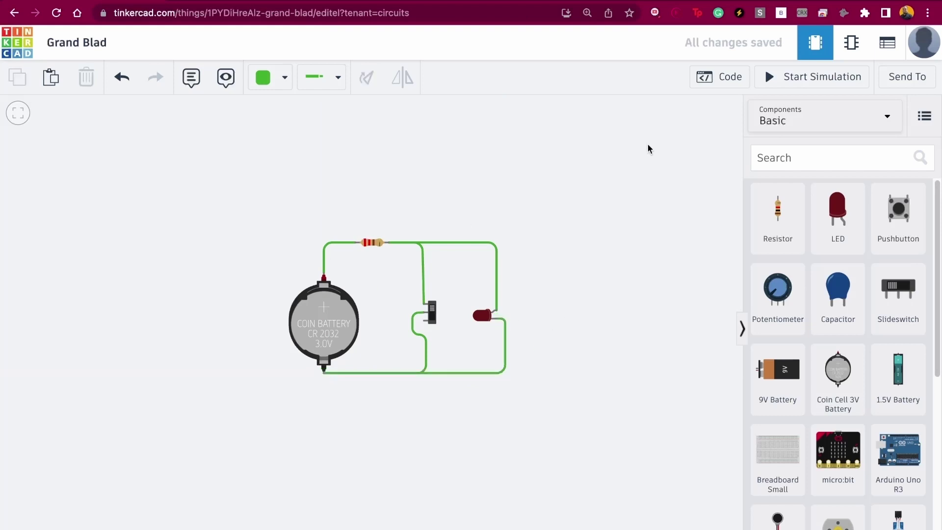
# - Simulate the NOT circuit, toggle the slideswitch to its other position and back to test the LED, and stop the simulation
pyautogui.click(768, 77)
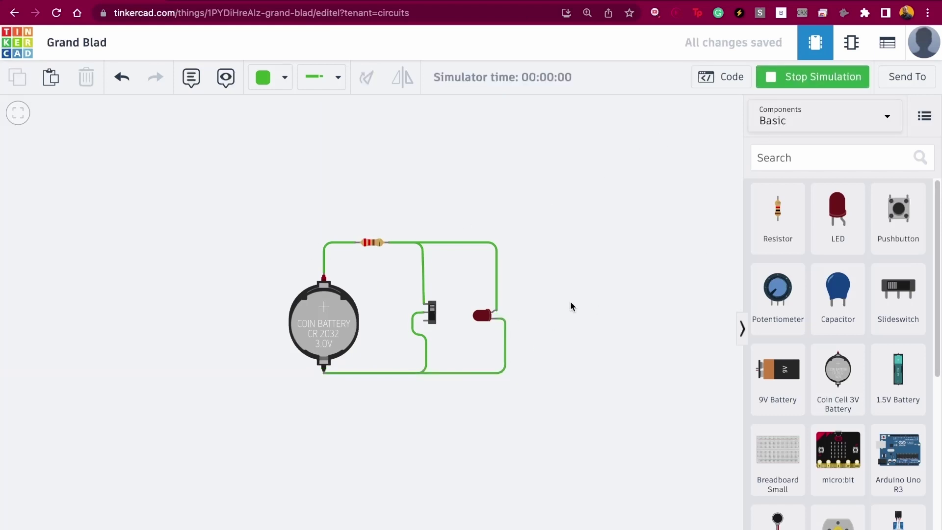
pyautogui.scroll(5, 452, 323)
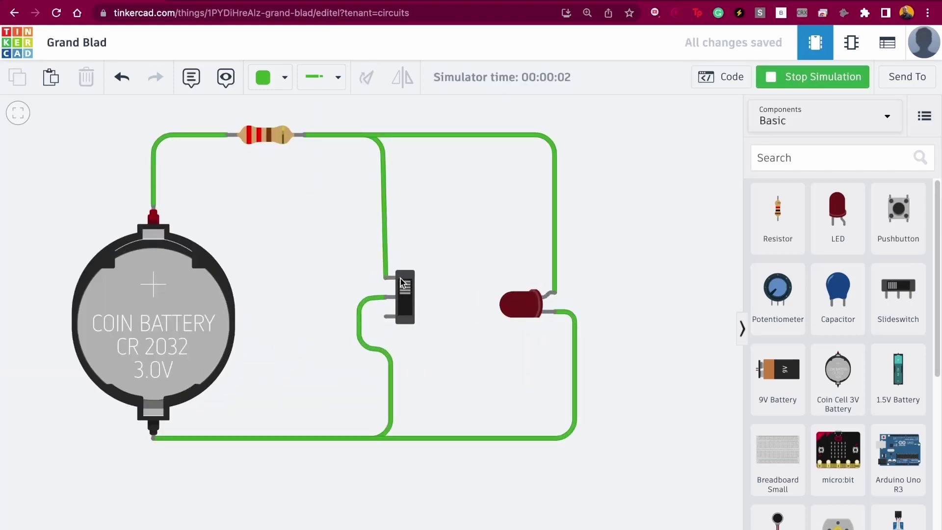
pyautogui.click(403, 294)
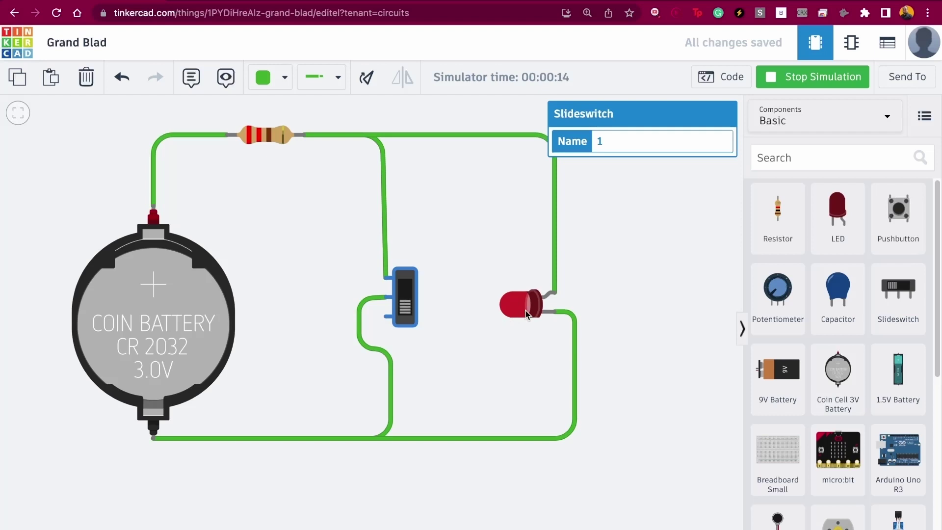
pyautogui.click(402, 303)
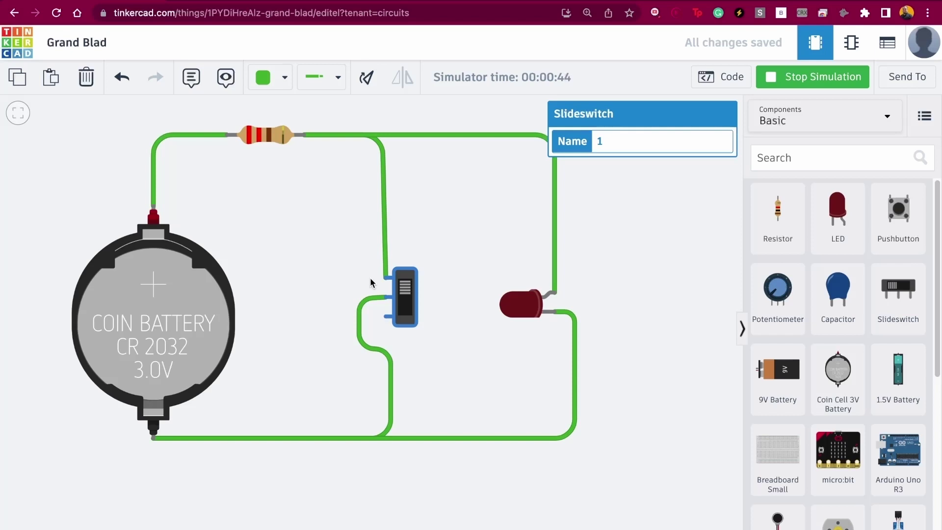
pyautogui.scroll(-5, 370, 278)
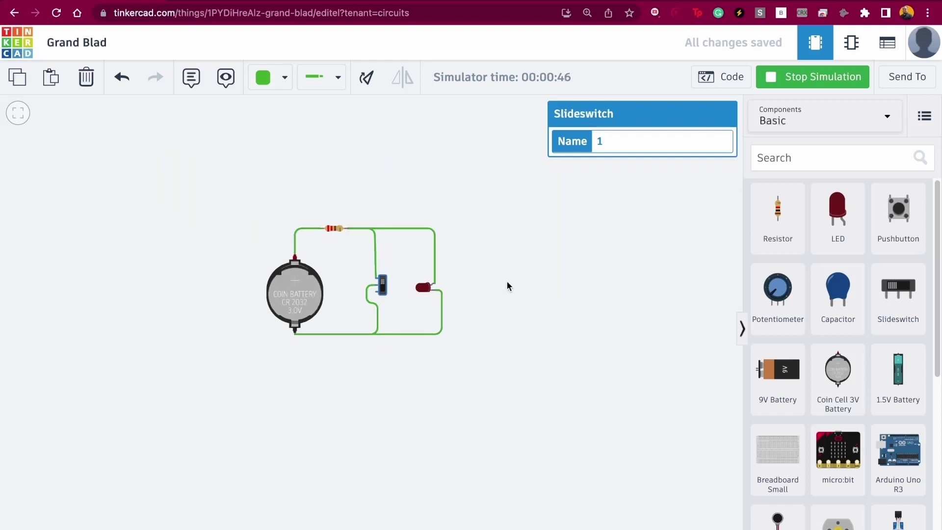
pyautogui.scroll(5, 412, 283)
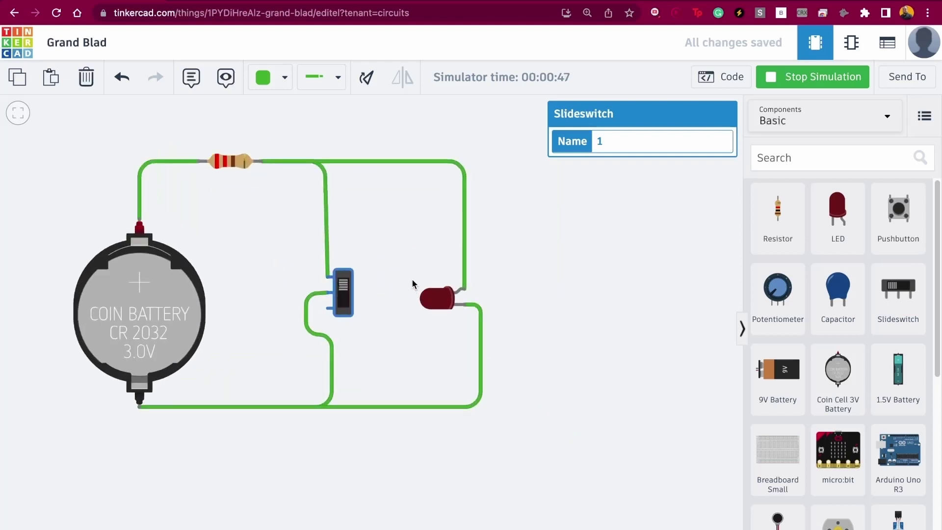
pyautogui.click(561, 268)
pyautogui.moveTo(562, 267); pyautogui.dragTo(357, 220)
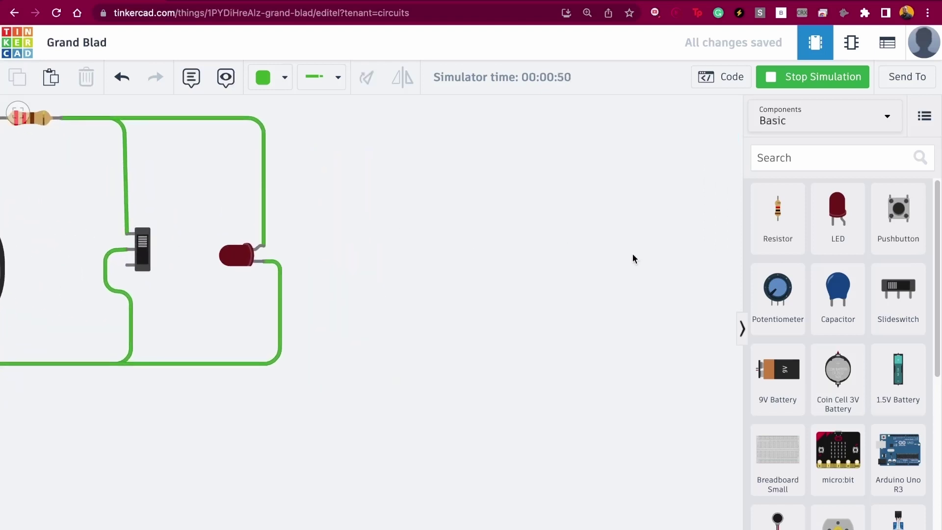
pyautogui.moveTo(633, 259); pyautogui.dragTo(491, 243)
pyautogui.click(800, 78)
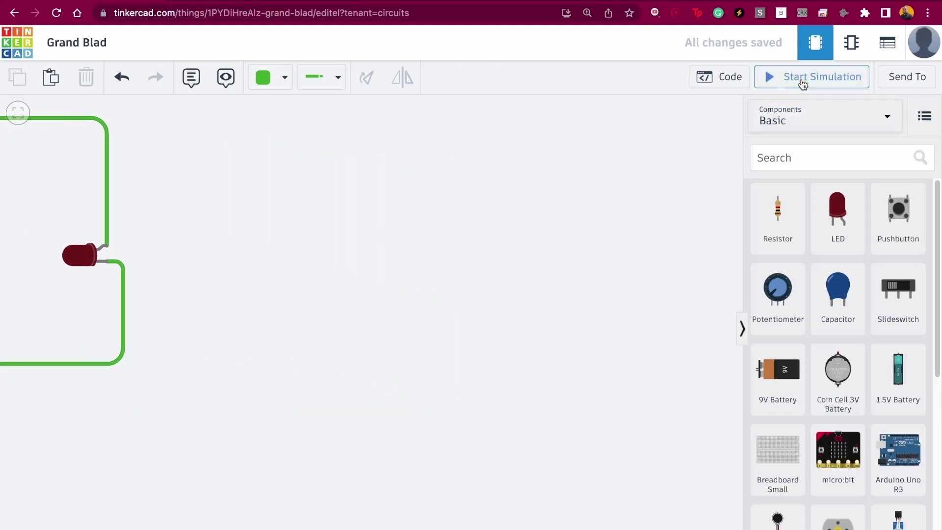
# - Search the components for arduino and place an Arduino Uno R3 in the empty area below the coin cell circuit
pyautogui.click(809, 157)
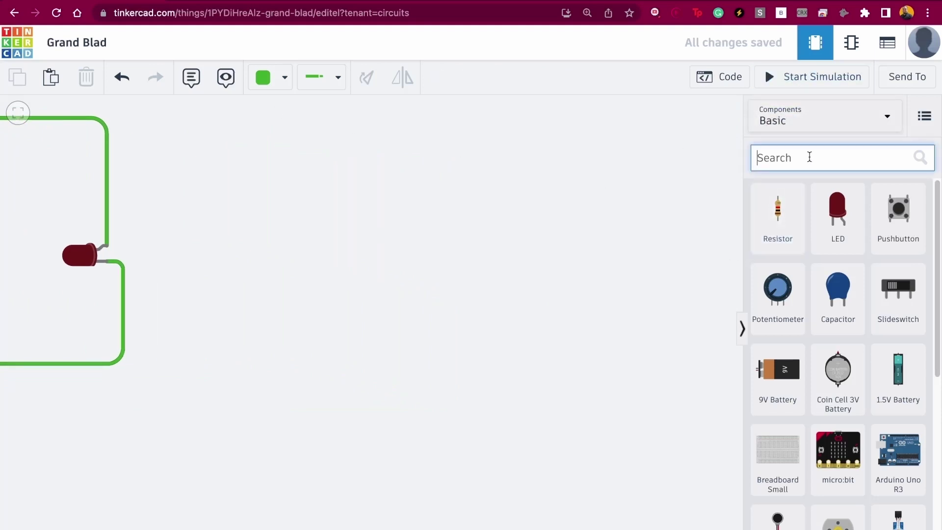
pyautogui.write('ARD')
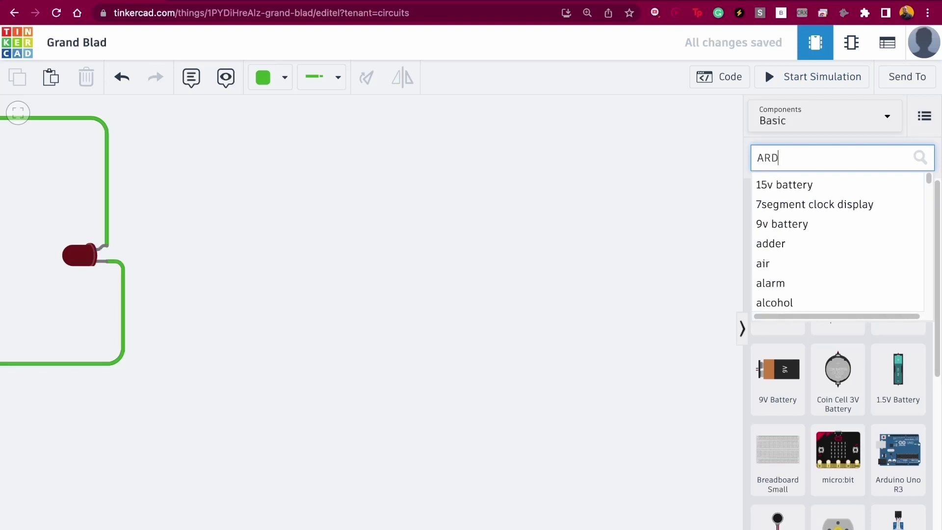
pyautogui.click(804, 184)
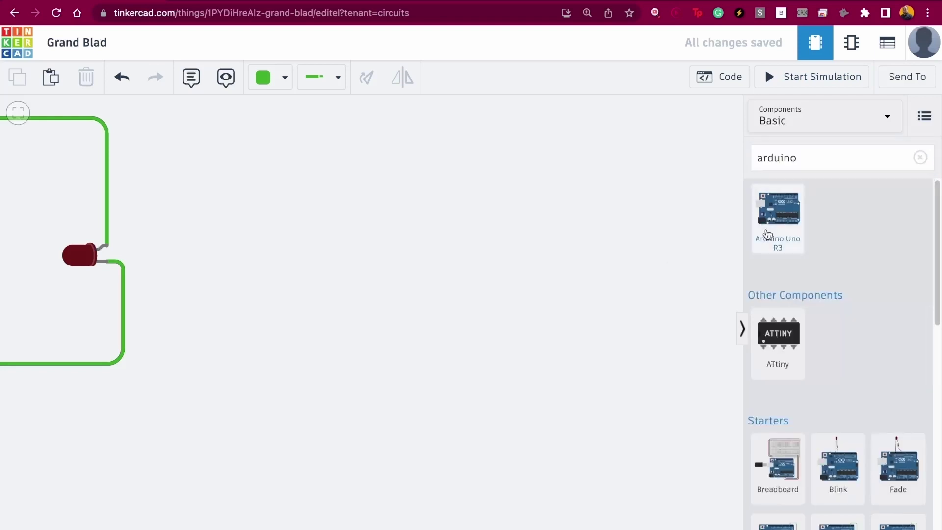
pyautogui.moveTo(786, 226)
pyautogui.moveTo(787, 227); pyautogui.dragTo(412, 380)
pyautogui.scroll(-5, 560, 311)
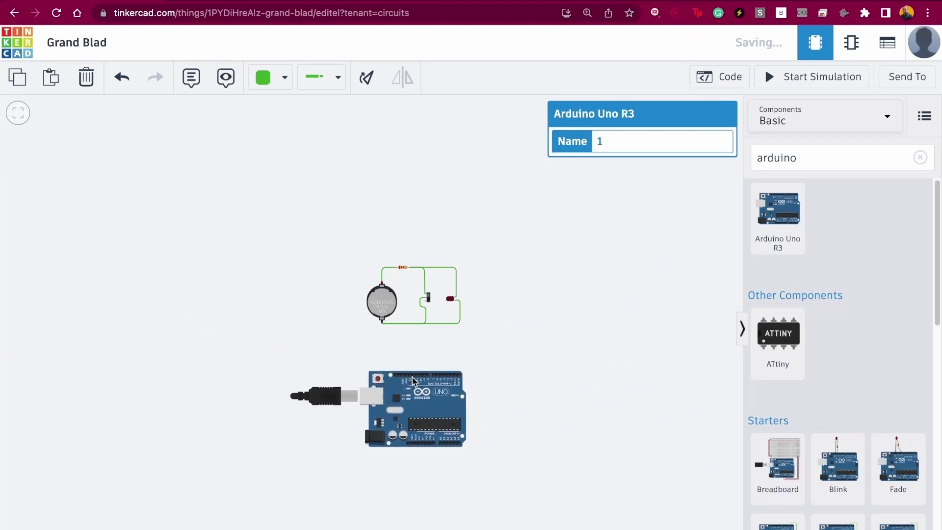
# - Search the components for SW and place a second slideswitch above the Arduino Uno R3's digital pin header
pyautogui.scroll(1, 412, 380)
pyautogui.scroll(4, 412, 381)
pyautogui.moveTo(461, 301); pyautogui.dragTo(412, 143)
pyautogui.scroll(3, 407, 255)
pyautogui.scroll(-4, 407, 255)
pyautogui.scroll(6, 407, 255)
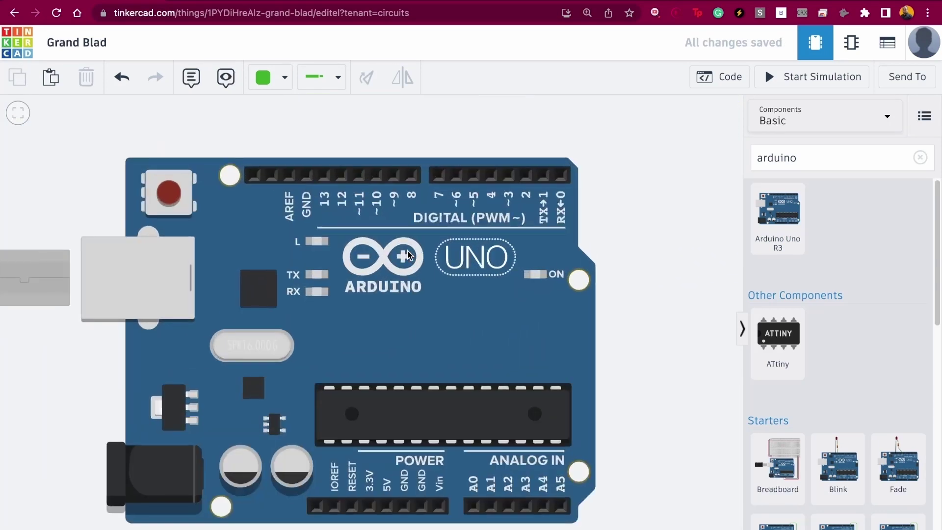
pyautogui.moveTo(678, 255); pyautogui.dragTo(679, 204)
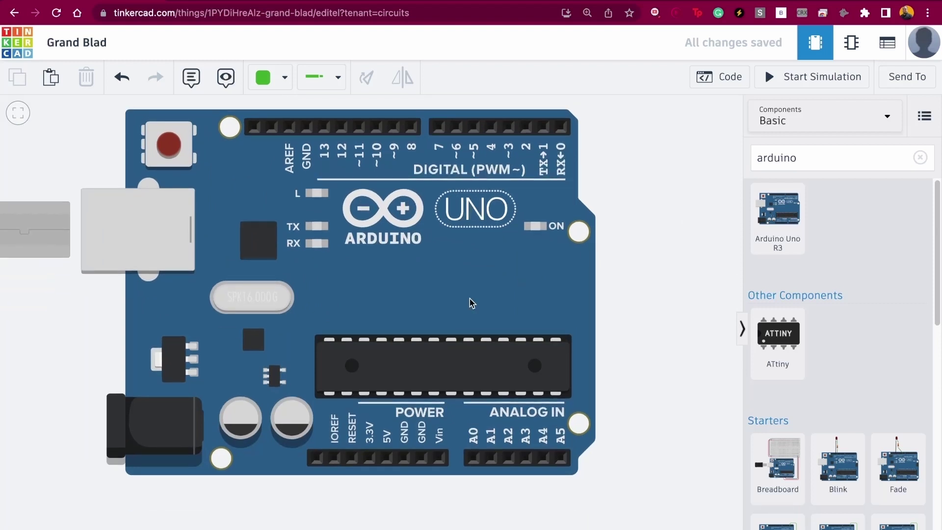
pyautogui.scroll(-3, 548, 309)
pyautogui.doubleClick(820, 152)
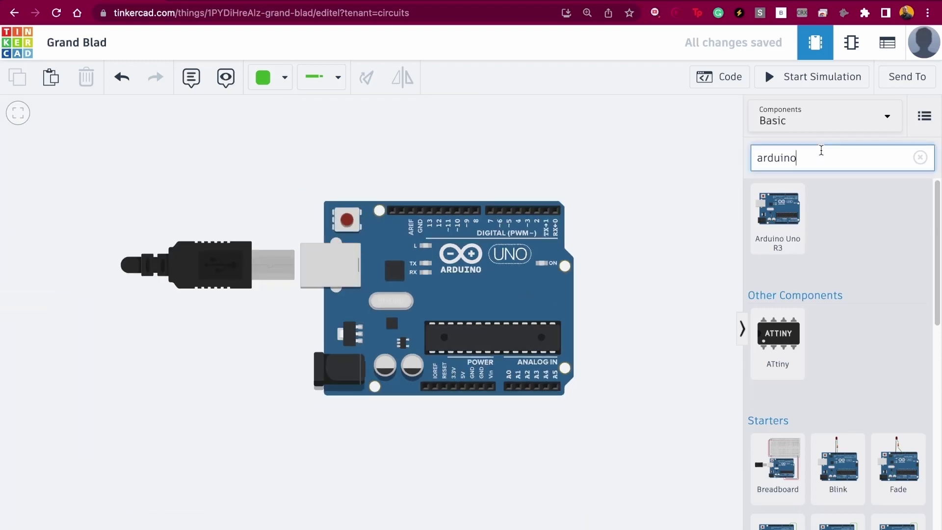
pyautogui.press('BackSpace')
pyautogui.write('sw')
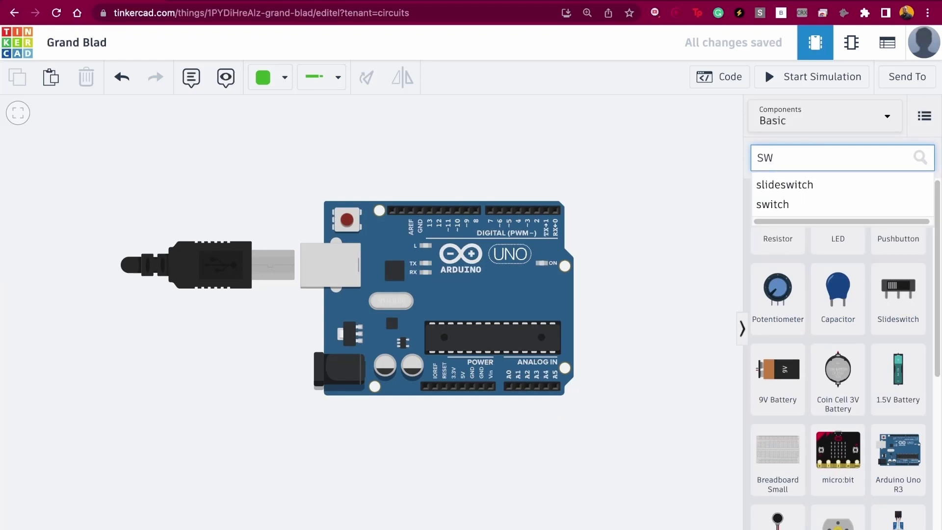
pyautogui.moveTo(874, 297); pyautogui.dragTo(484, 175)
pyautogui.scroll(5, 517, 183)
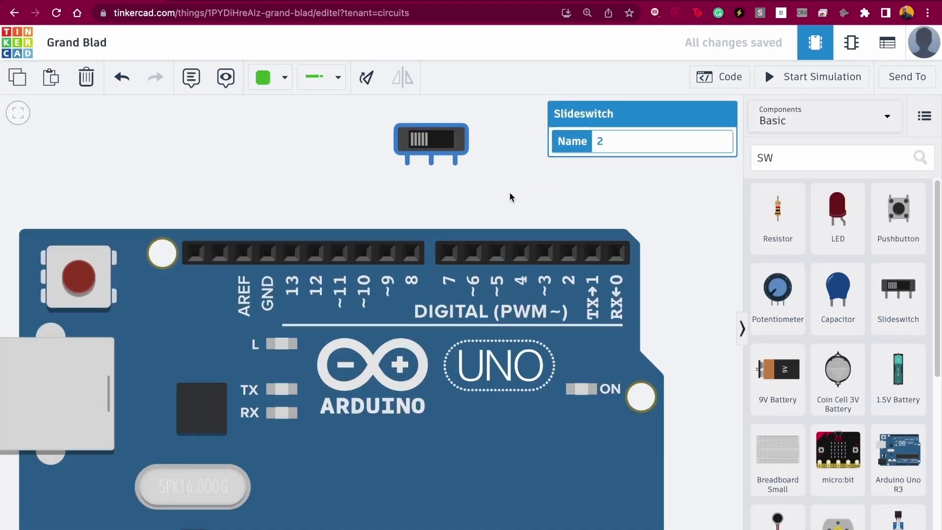
# - Wire the Arduino's GND pin beside pin 13 to the new slideswitch's middle terminal, bending around and below its left terminal with the bends aligned
pyautogui.click(267, 255)
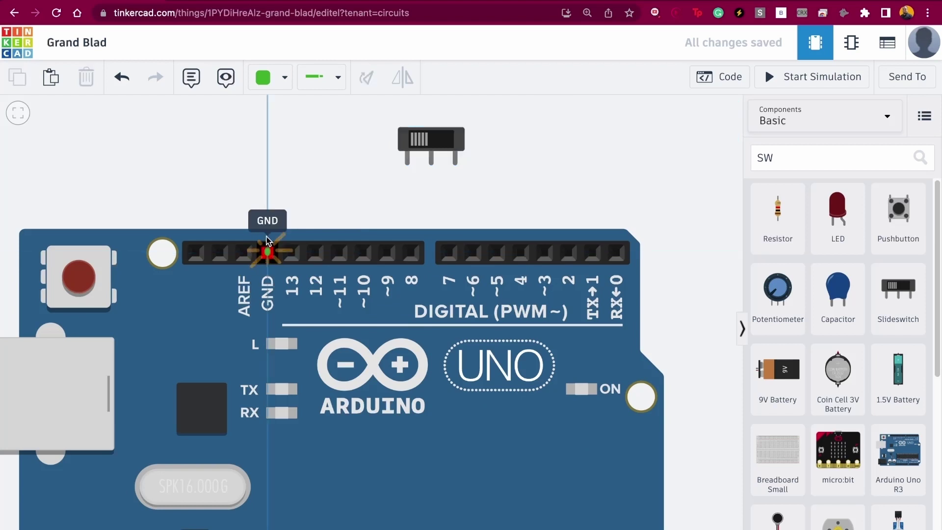
pyautogui.click(267, 173)
pyautogui.click(361, 170)
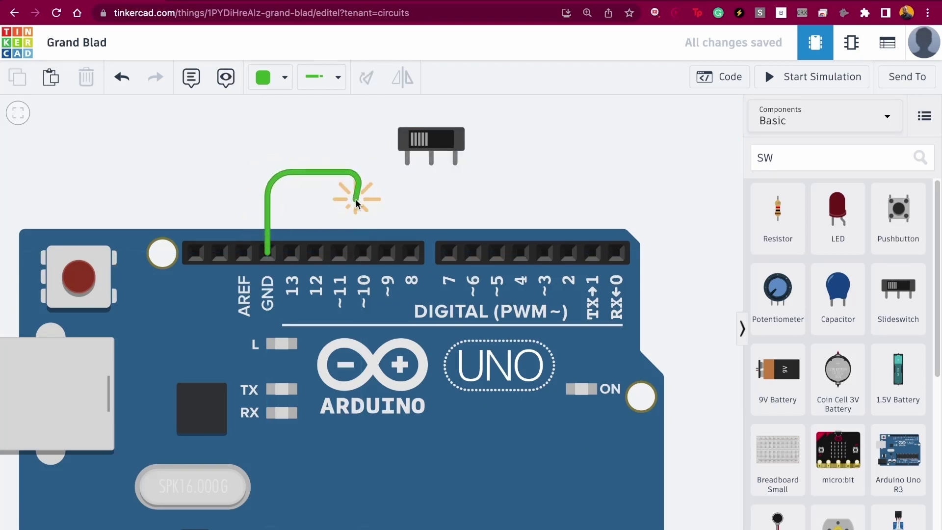
pyautogui.click(358, 198)
pyautogui.click(436, 199)
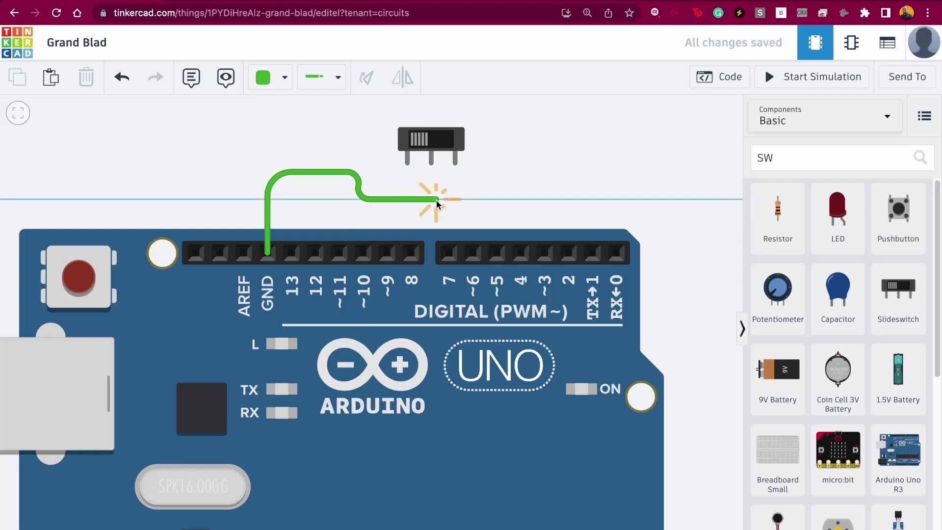
pyautogui.click(438, 168)
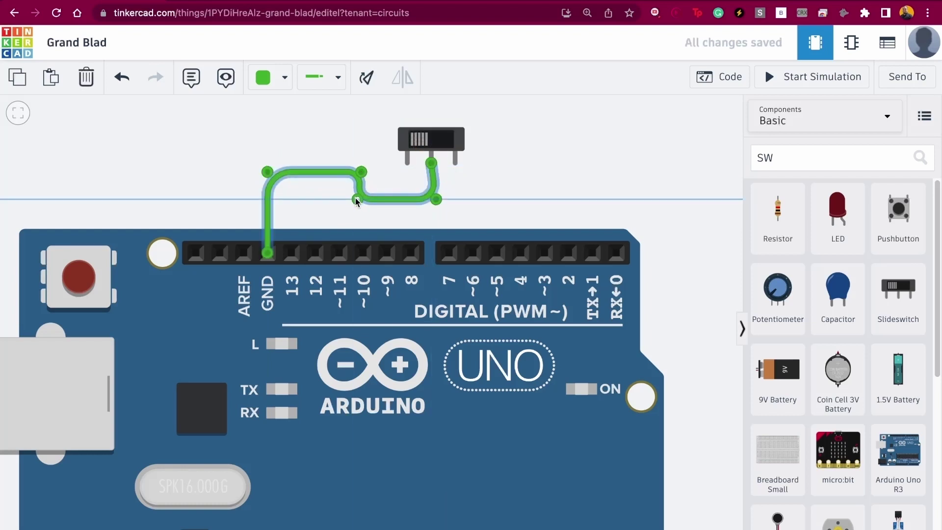
pyautogui.moveTo(357, 201); pyautogui.dragTo(361, 199)
pyautogui.click(492, 188)
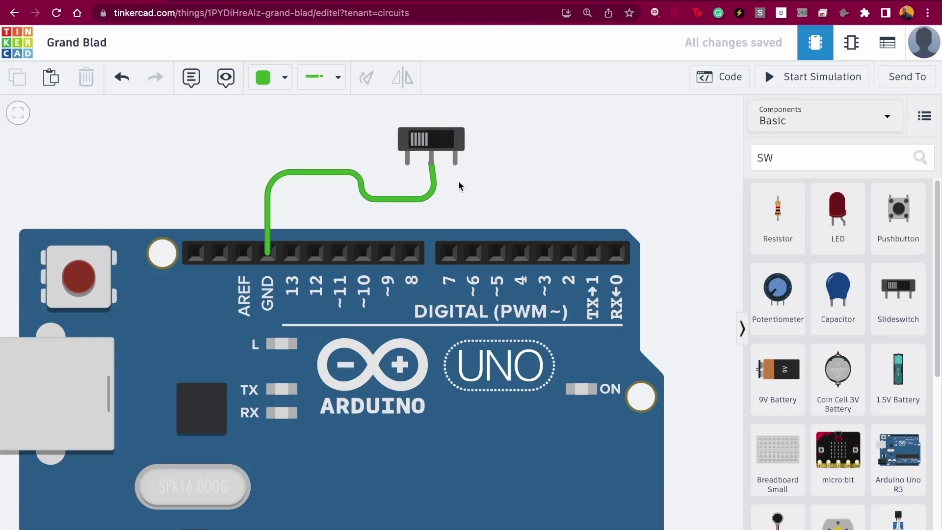
# - Shift the slideswitch above the Arduino slightly to the right
pyautogui.click(438, 144)
pyautogui.moveTo(438, 144); pyautogui.dragTo(448, 146)
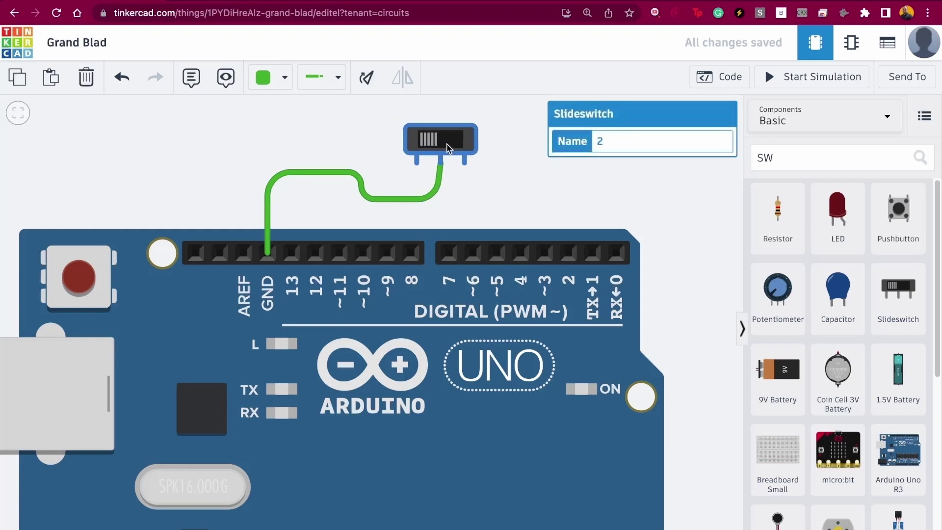
pyautogui.click(480, 206)
# - Wire the slideswitch's Terminal 1 to the Arduino's digital pin 6, aligning the last bend directly above the pin
pyautogui.click(416, 163)
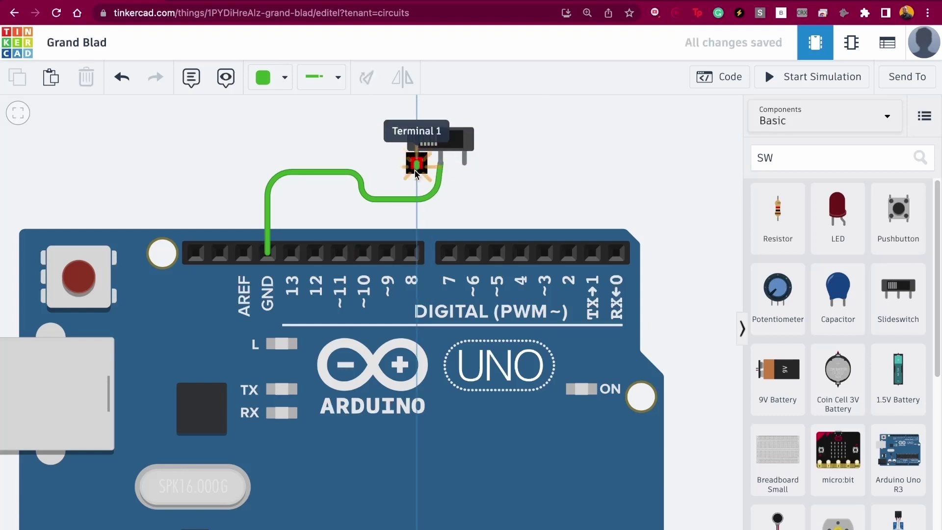
pyautogui.click(416, 227)
pyautogui.click(416, 212)
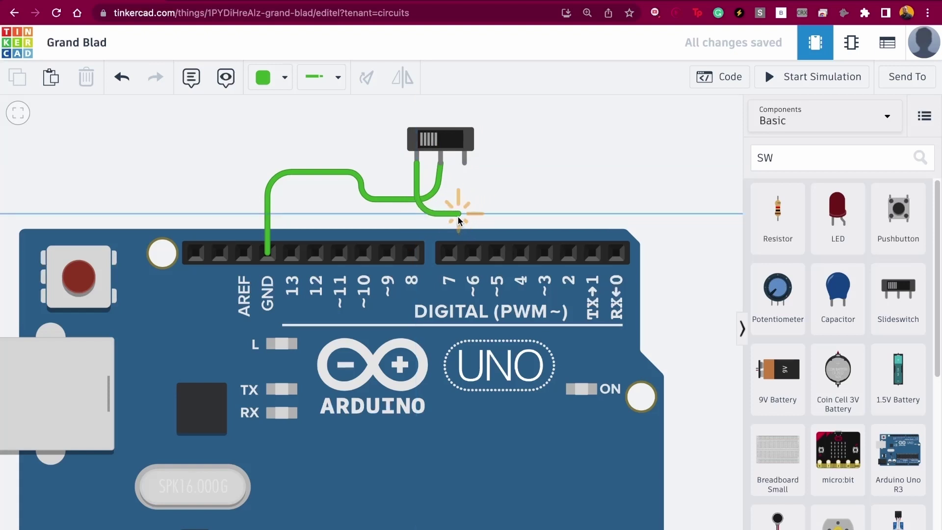
pyautogui.click(470, 252)
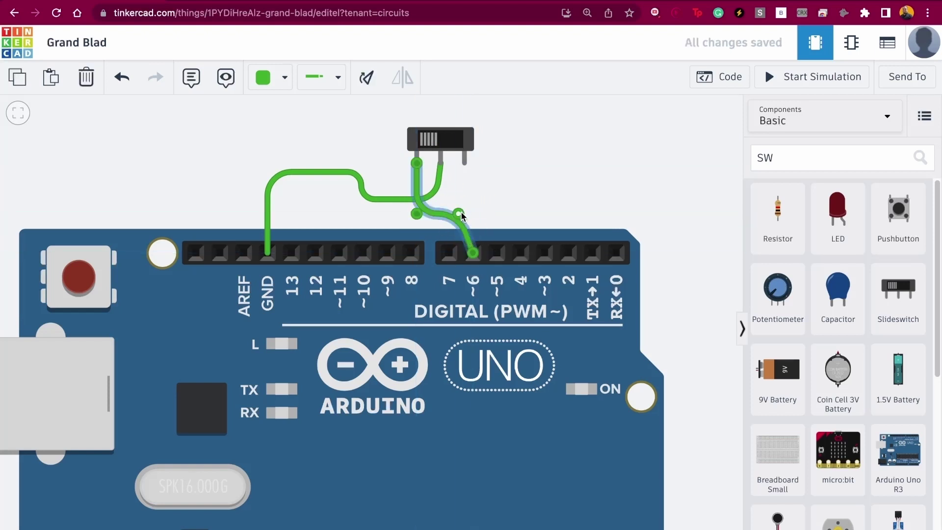
pyautogui.moveTo(460, 211); pyautogui.dragTo(474, 213)
pyautogui.click(529, 171)
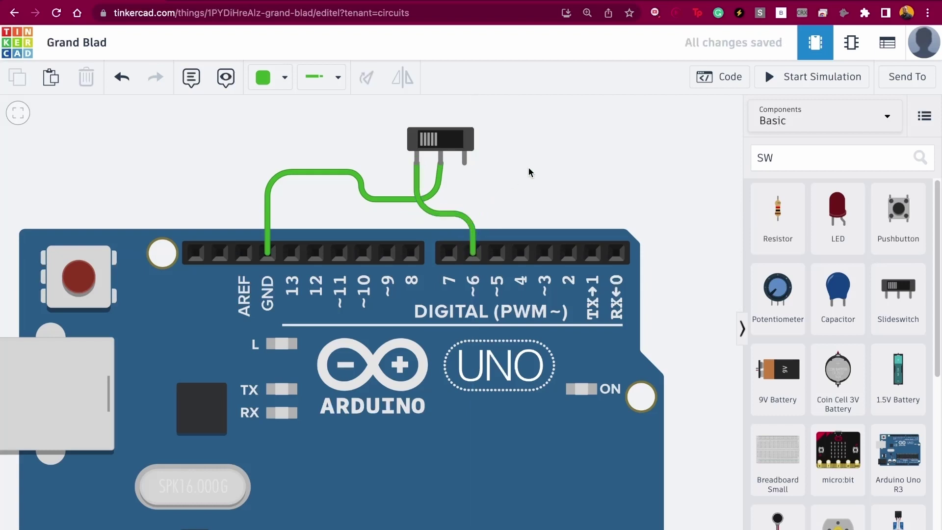
# - Colour the wire between the slideswitch's Terminal 1 and digital pin 6 red
pyautogui.click(468, 215)
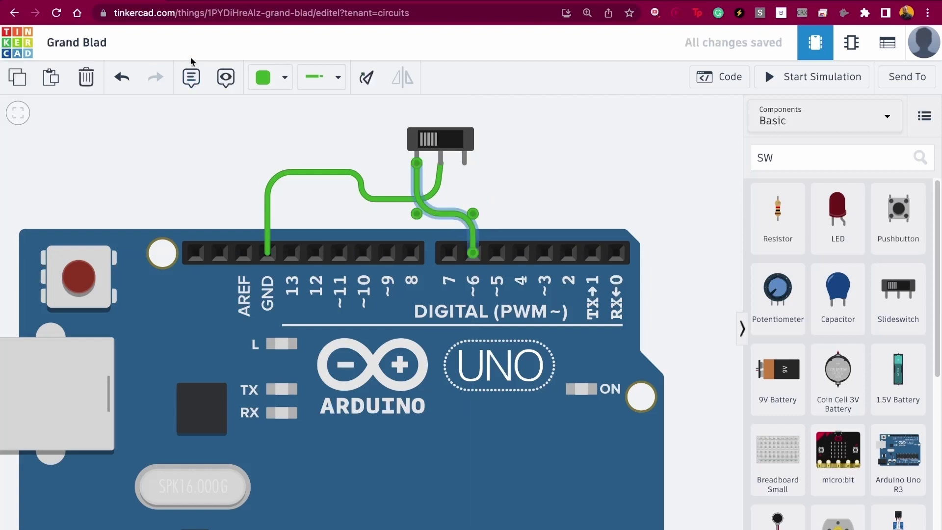
pyautogui.click(263, 82)
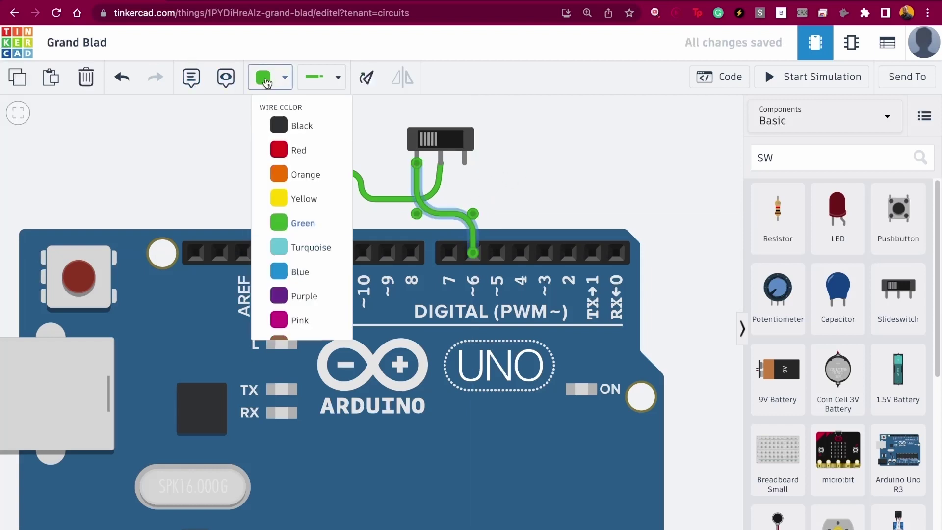
pyautogui.click(297, 155)
# - Examine the Arduino board and the slideswitch wiring to its GND pin and digital pin 6
pyautogui.click(267, 247)
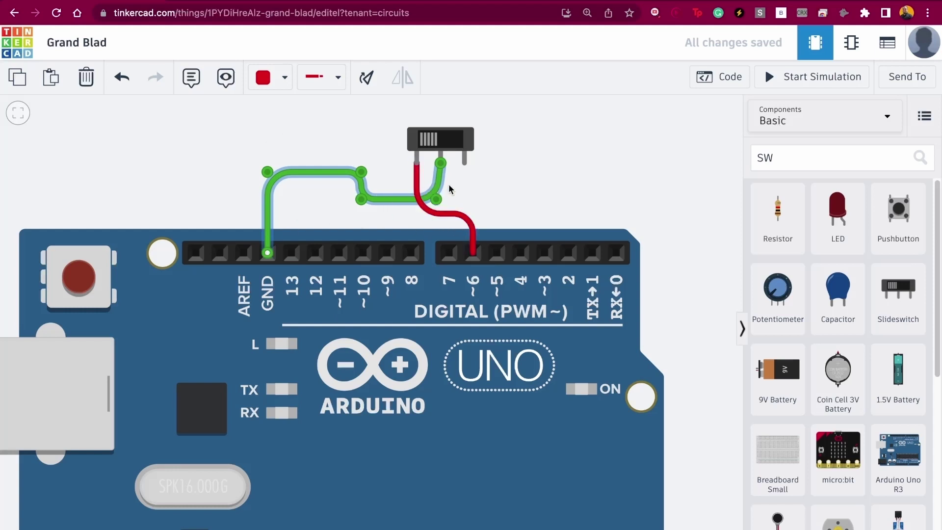
pyautogui.scroll(-5, 283, 257)
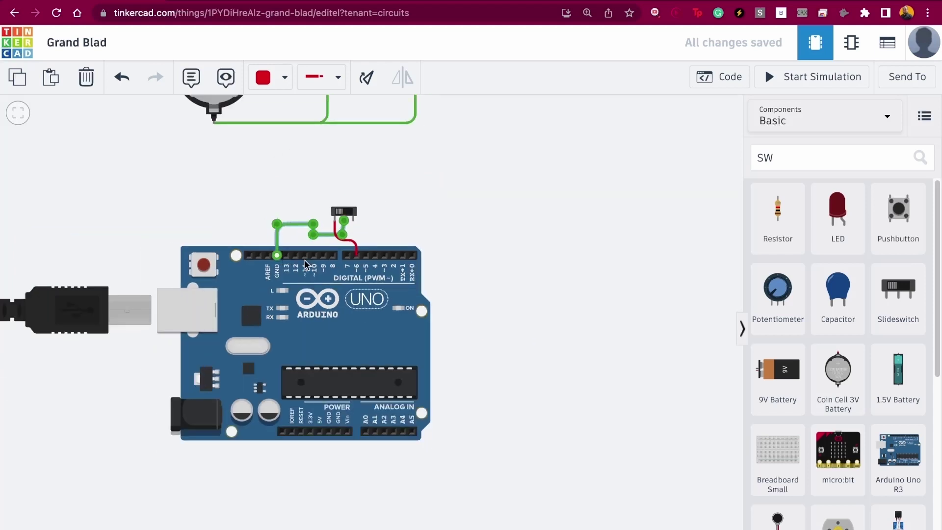
pyautogui.scroll(5, 304, 263)
pyautogui.click(293, 214)
pyautogui.scroll(-5, 302, 149)
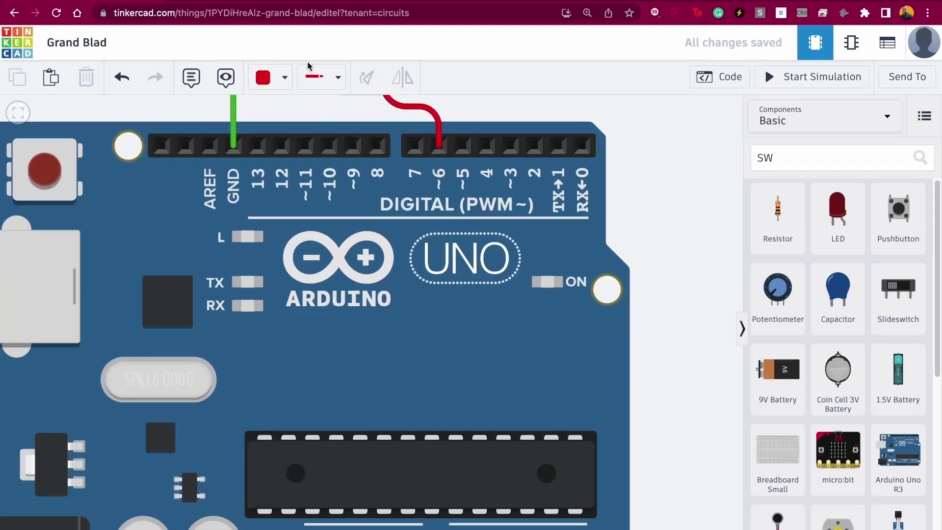
pyautogui.scroll(8, 284, 280)
pyautogui.moveTo(284, 280); pyautogui.dragTo(524, 291)
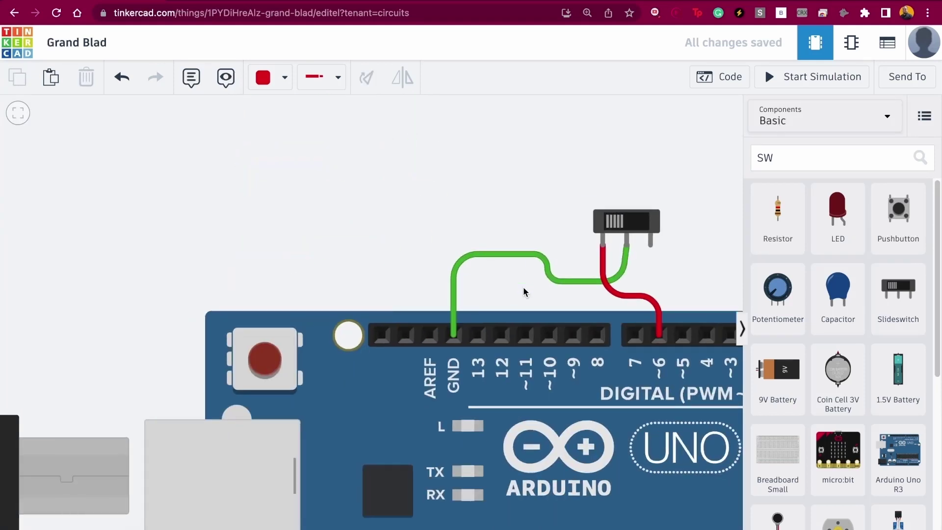
pyautogui.scroll(-5, 524, 291)
pyautogui.moveTo(626, 306); pyautogui.dragTo(507, 186)
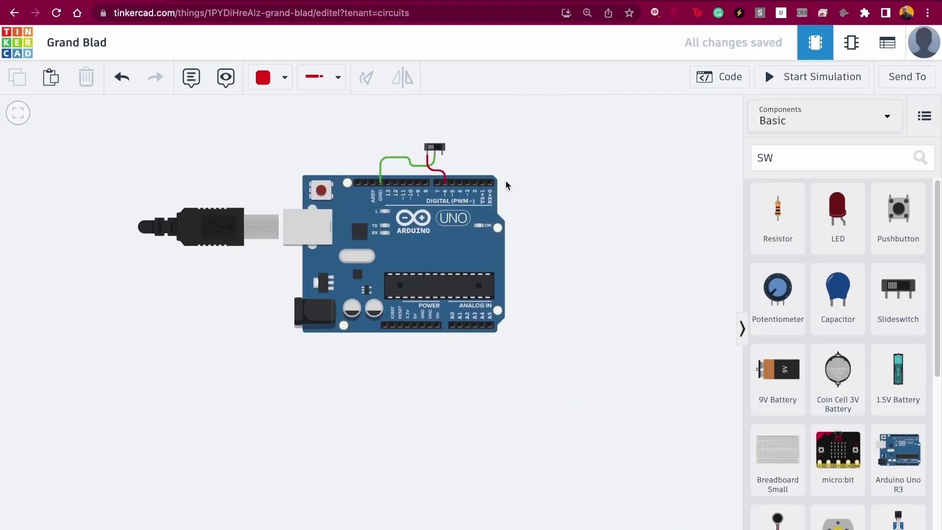
pyautogui.scroll(5, 371, 227)
pyautogui.scroll(-4, 419, 208)
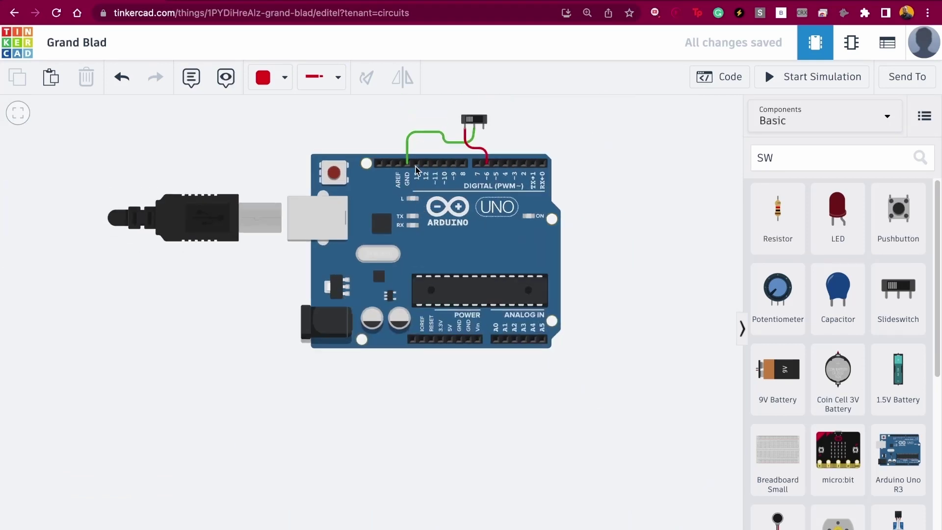
# - Move the Arduino end of the slideswitch's green wire from the GND pin to the 5V pin in the POWER header
pyautogui.click(406, 151)
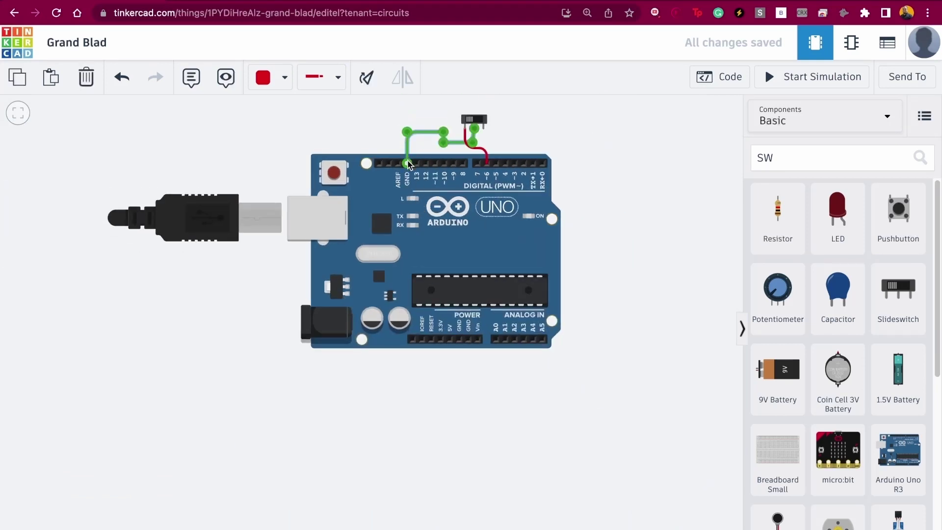
pyautogui.moveTo(407, 163); pyautogui.dragTo(408, 363)
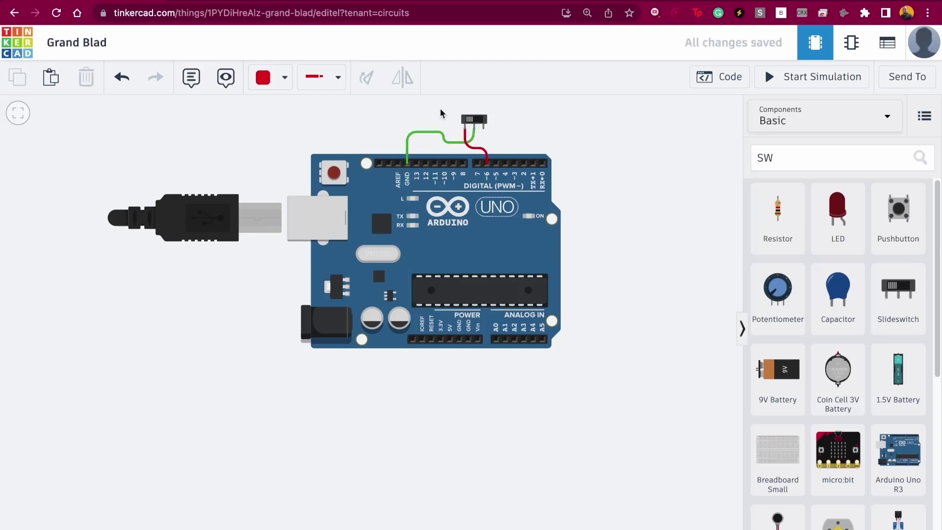
pyautogui.click(408, 158)
pyautogui.moveTo(412, 168); pyautogui.dragTo(450, 340)
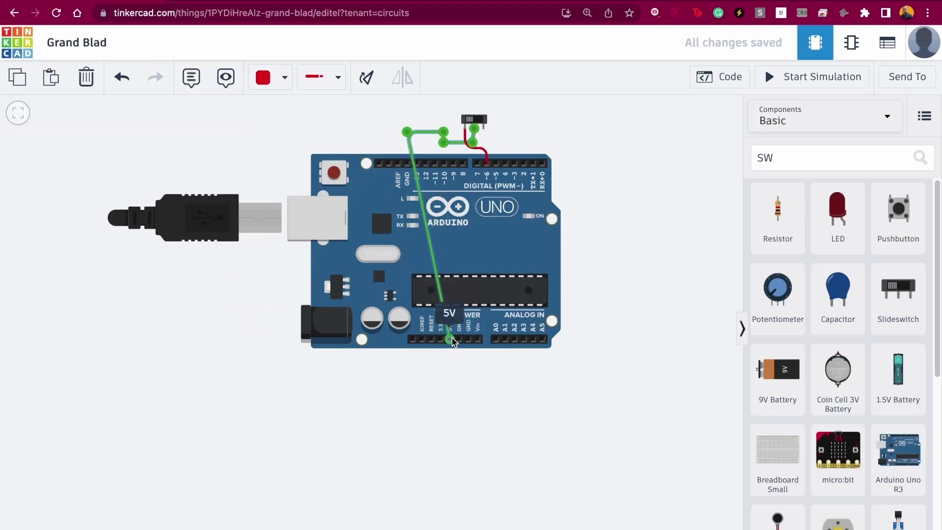
pyautogui.scroll(3, 459, 349)
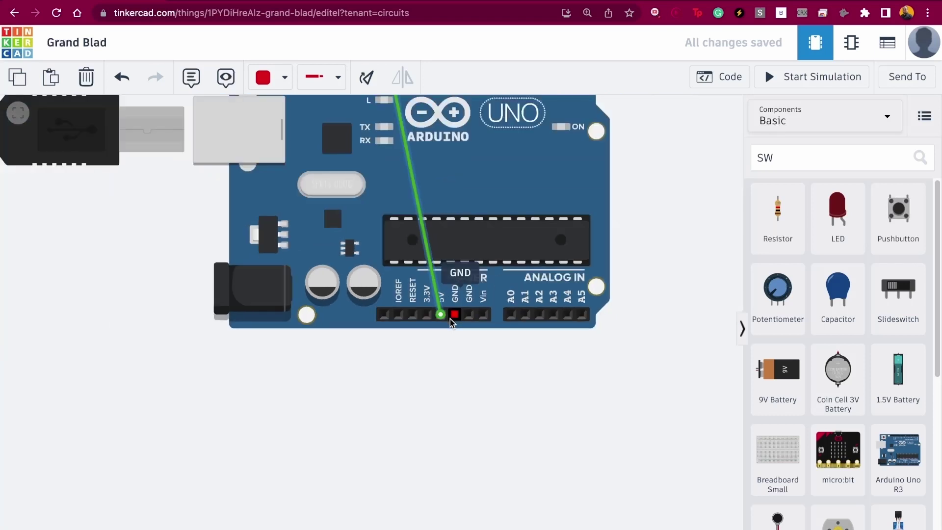
pyautogui.scroll(-4, 450, 319)
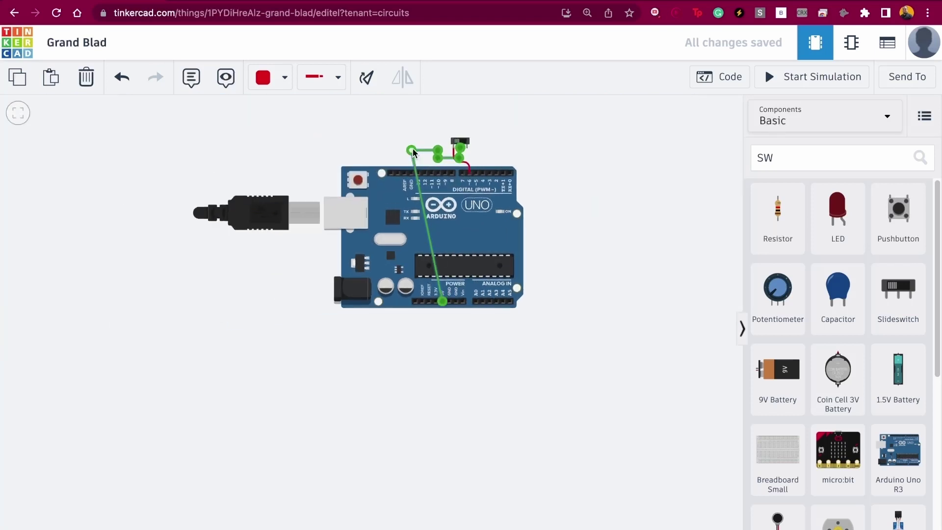
# - Reroute the green 5V wire below the Arduino and around its USB side with square bends, up to the slideswitch
pyautogui.moveTo(413, 153); pyautogui.dragTo(444, 356)
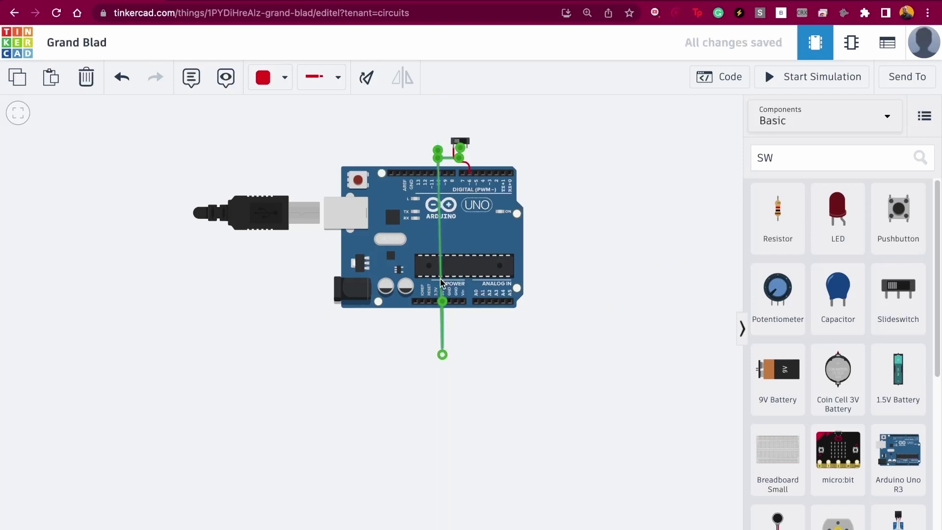
pyautogui.click(440, 278)
pyautogui.moveTo(444, 283); pyautogui.dragTo(290, 355)
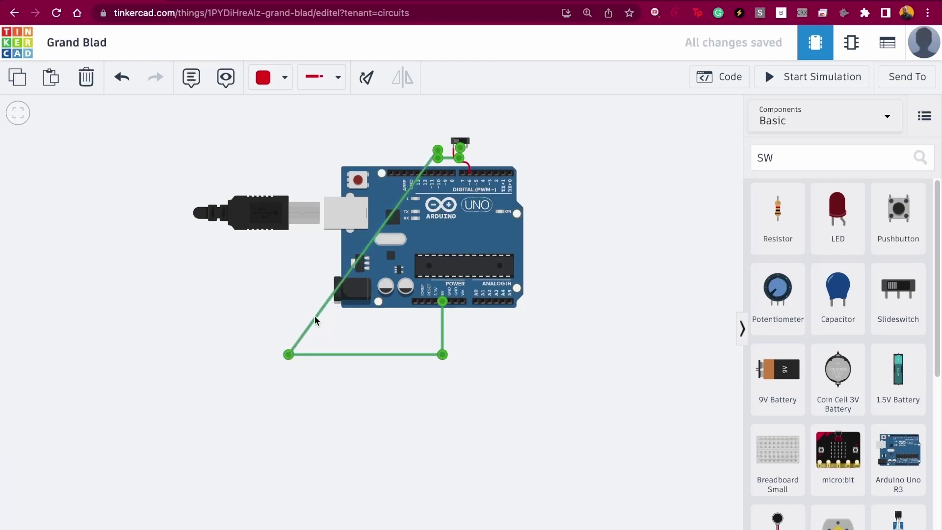
pyautogui.moveTo(324, 308); pyautogui.dragTo(288, 148)
pyautogui.click(388, 129)
# - Delete the red wire between the slideswitch and the Arduino's digital pin 6
pyautogui.scroll(5, 456, 133)
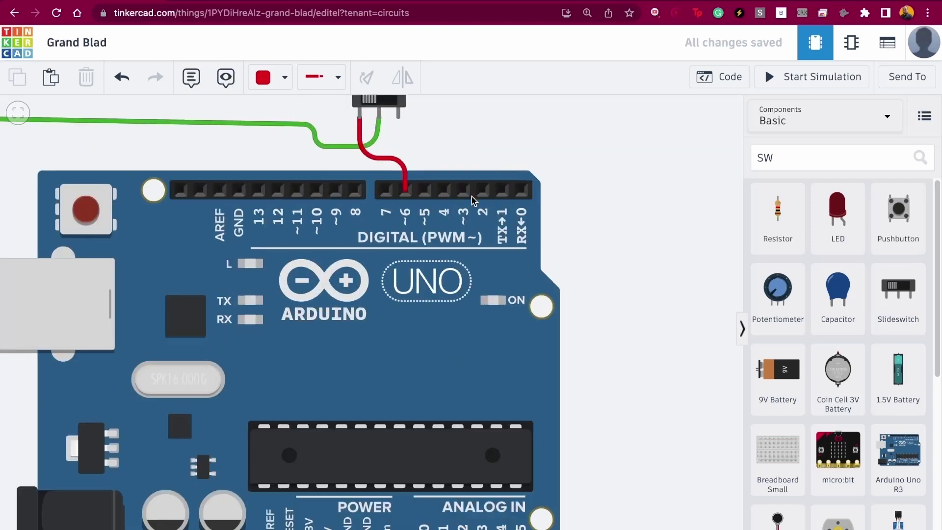
pyautogui.scroll(-4, 472, 204)
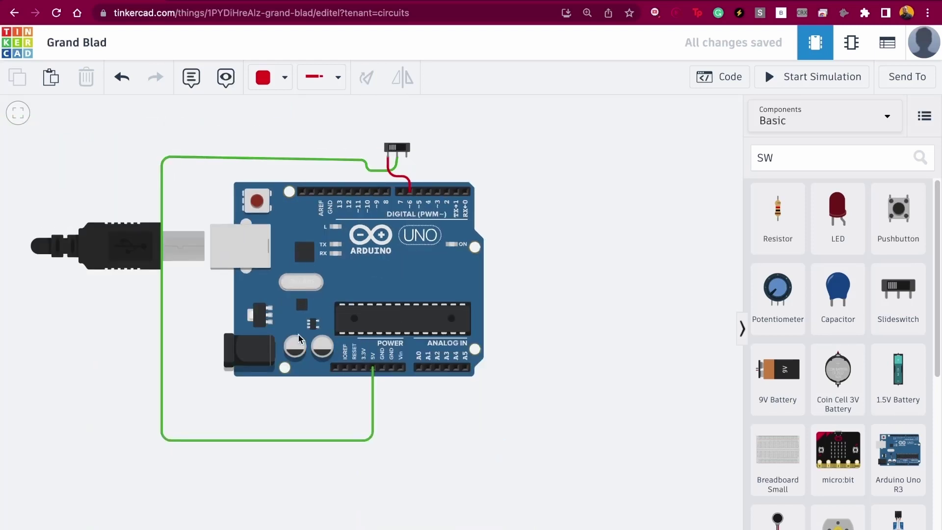
pyautogui.click(410, 193)
pyautogui.moveTo(412, 193)
pyautogui.mouseDown()
pyautogui.moveTo(432, 354)
pyautogui.moveTo(425, 370)
pyautogui.moveTo(412, 193)
pyautogui.mouseUp()
pyautogui.scroll(3, 380, 221)
pyautogui.scroll(-3, 379, 221)
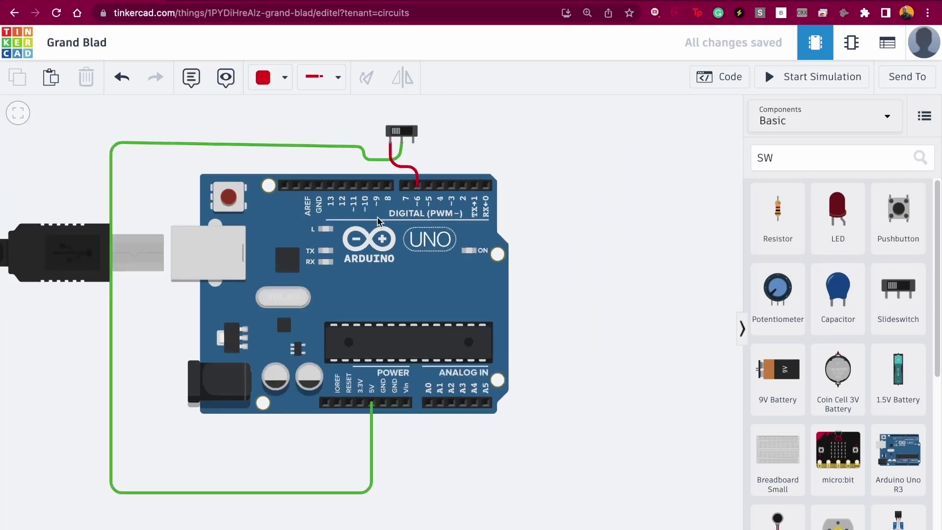
pyautogui.click(418, 181)
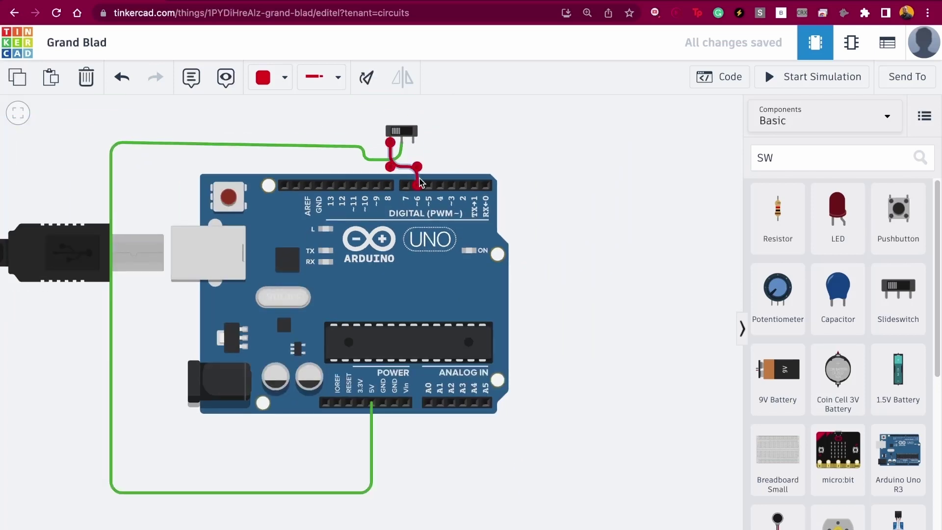
pyautogui.press('Delete')
# - Wire the slideswitch's Terminal 1 around the Arduino's right side to analog pin A0, aligning the last bend directly below the pin
pyautogui.click(391, 142)
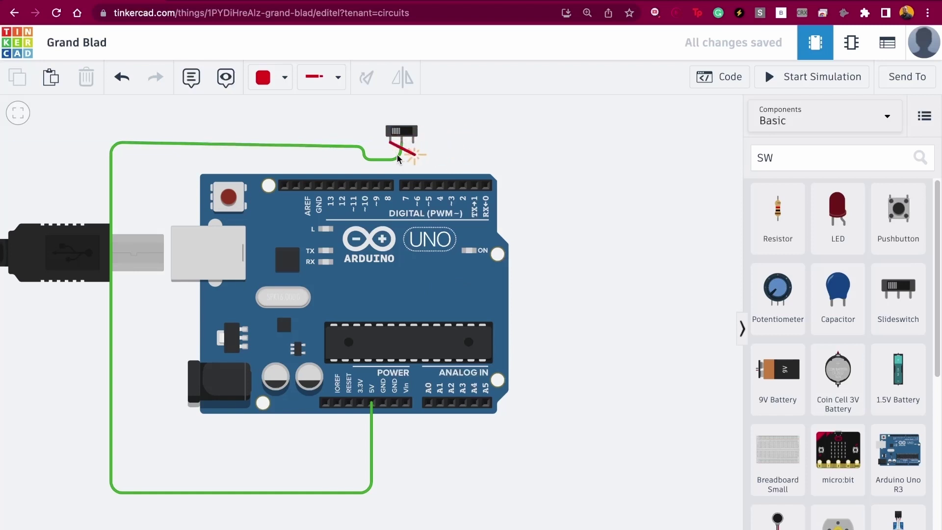
pyautogui.click(519, 153)
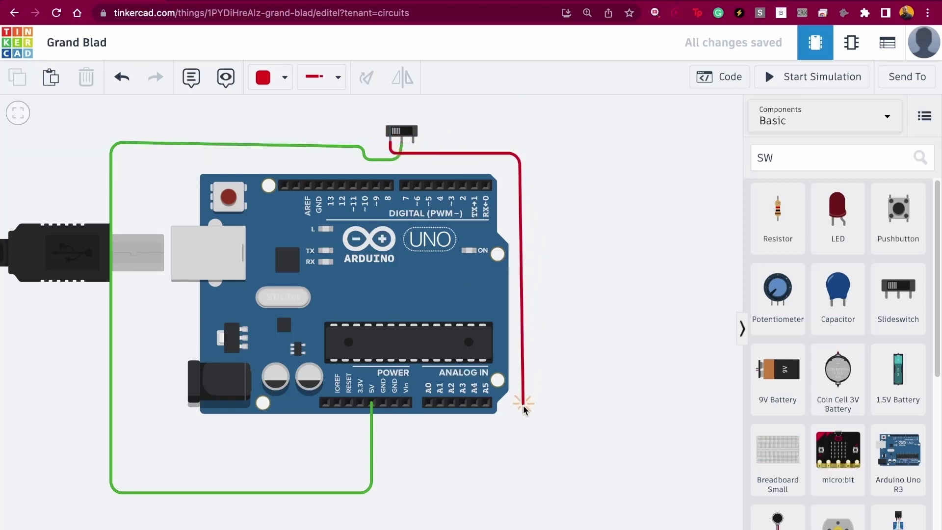
pyautogui.click(519, 432)
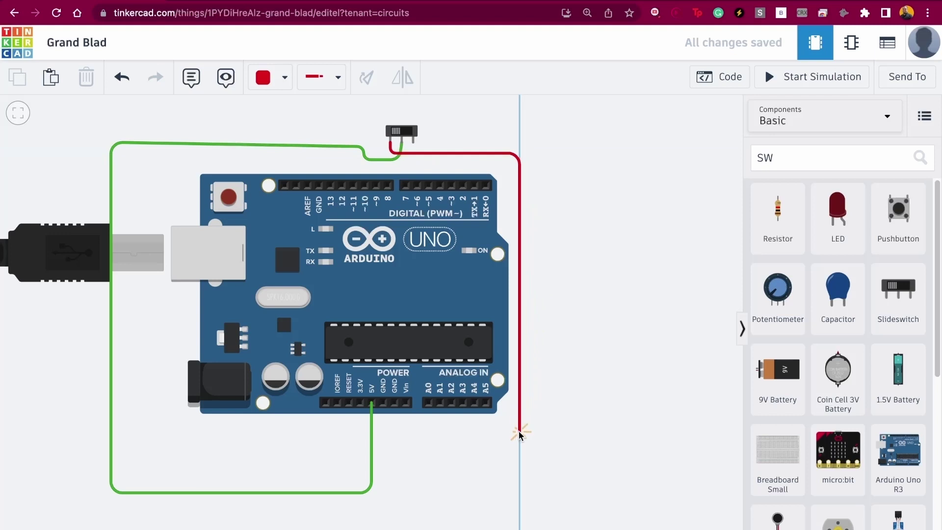
pyautogui.click(426, 432)
pyautogui.click(428, 402)
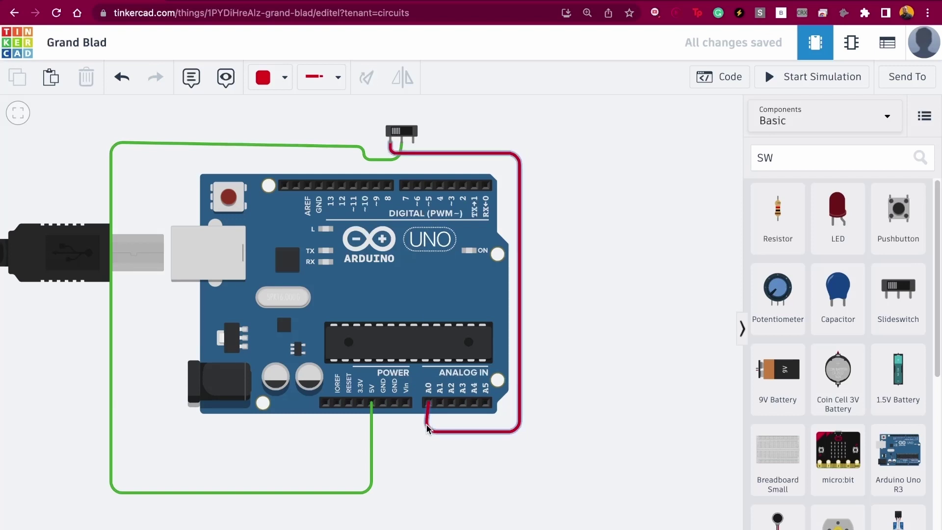
pyautogui.moveTo(425, 432); pyautogui.dragTo(428, 432)
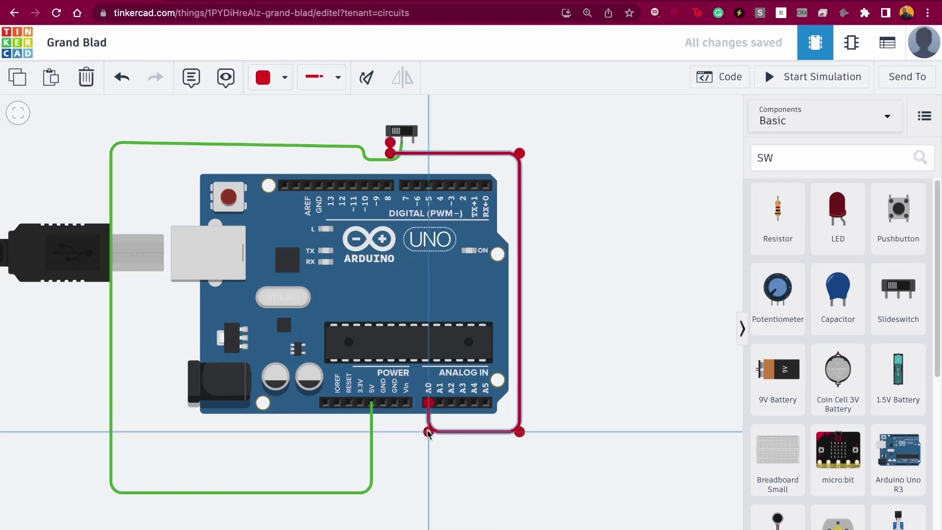
pyautogui.click(612, 309)
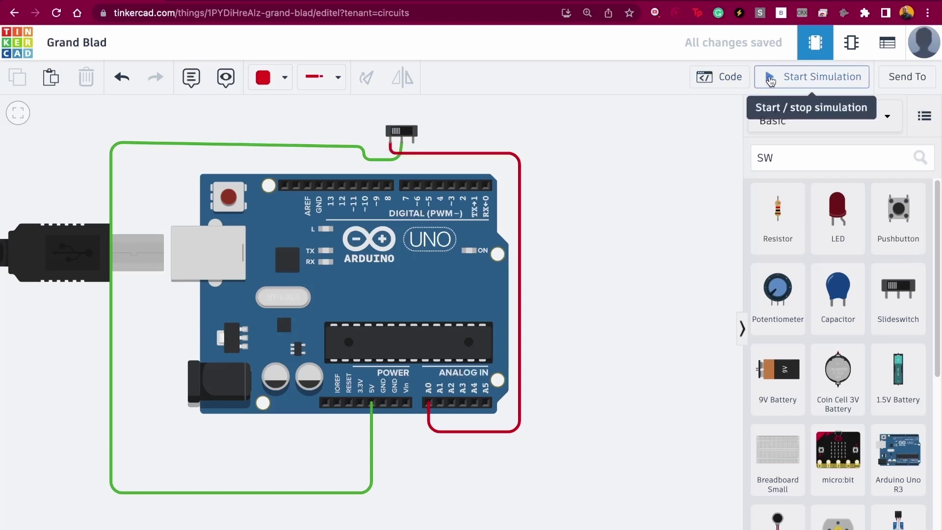
# - Open the Arduino's block code and delete the default forever and on start blocks
pyautogui.click(721, 79)
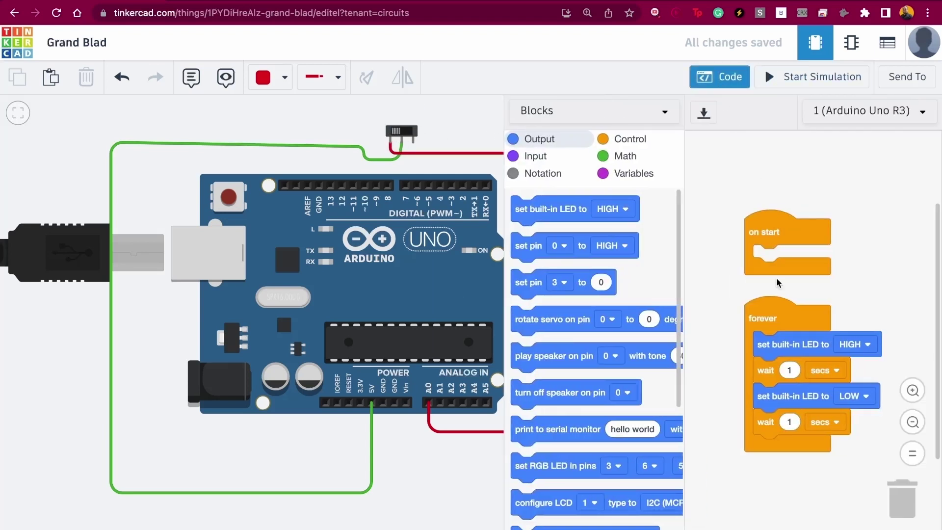
pyautogui.moveTo(763, 316); pyautogui.dragTo(892, 504)
pyautogui.moveTo(802, 233); pyautogui.dragTo(912, 498)
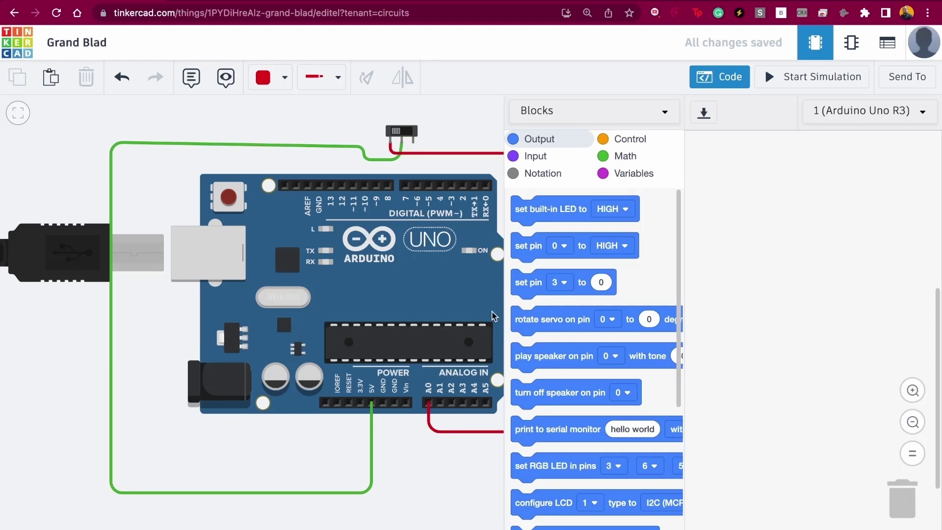
# - Add a print to serial monitor block with read analog pin A0 as its printed value
pyautogui.click(535, 156)
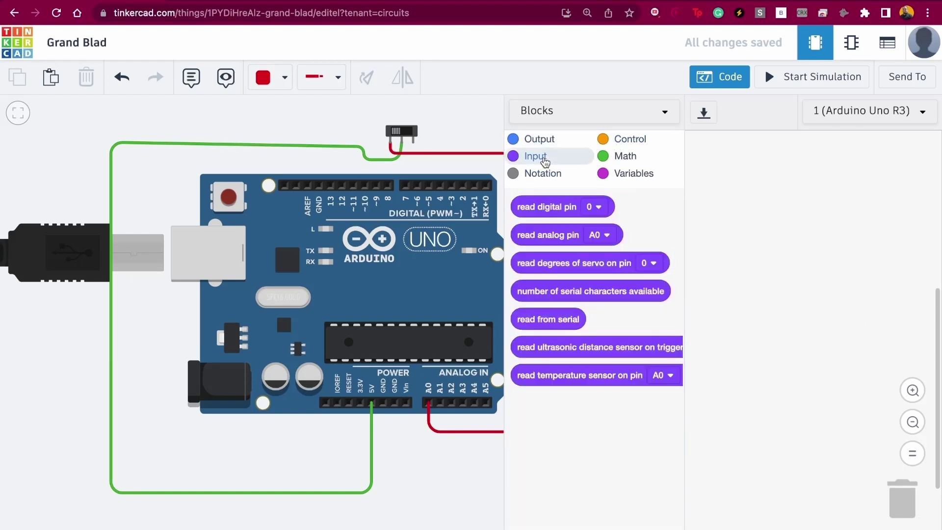
pyautogui.moveTo(536, 240); pyautogui.dragTo(812, 288)
pyautogui.click(528, 142)
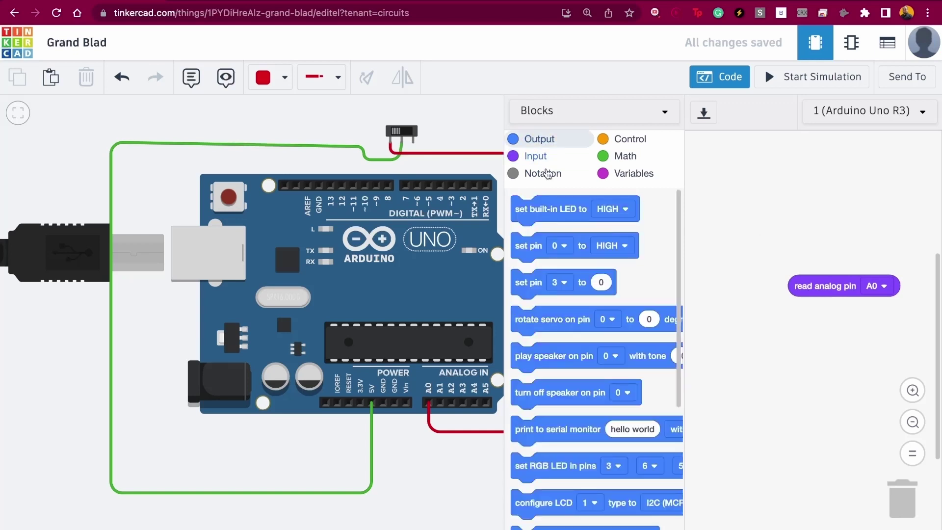
pyautogui.scroll(-2, 570, 377)
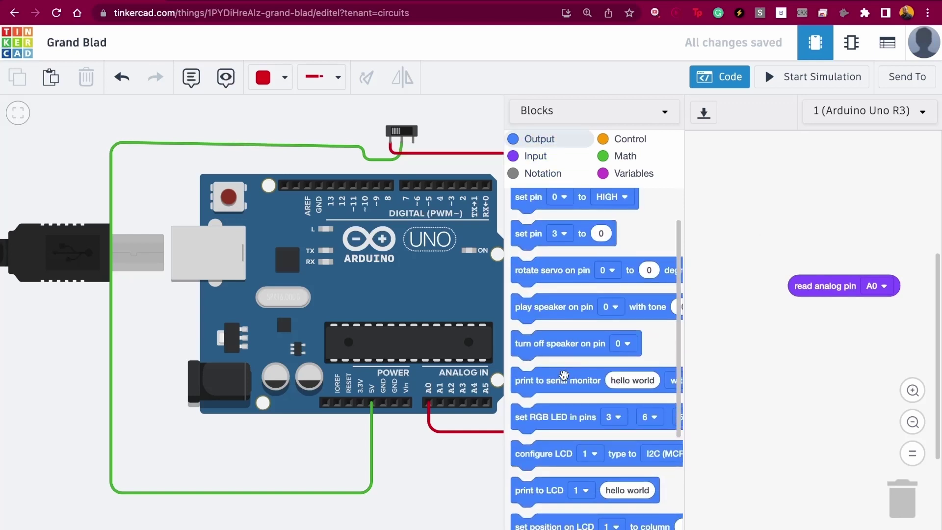
pyautogui.moveTo(564, 375); pyautogui.dragTo(754, 222)
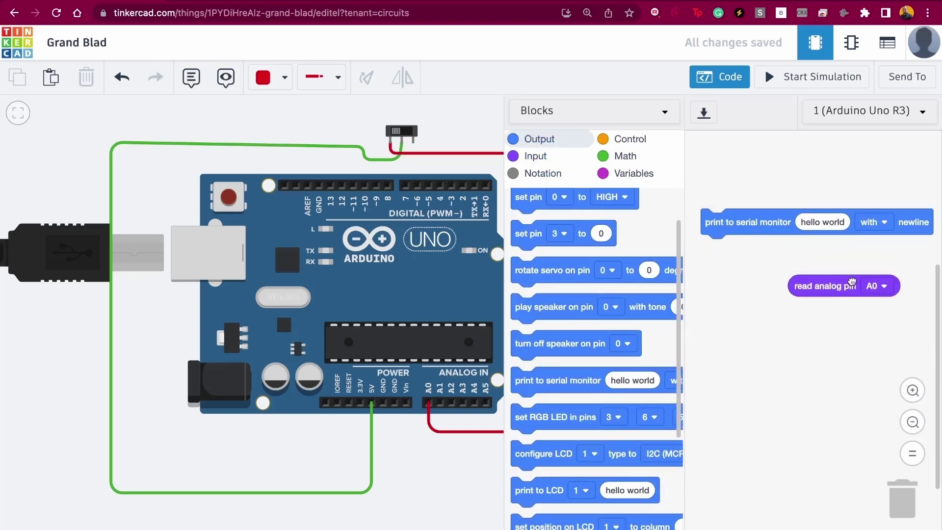
pyautogui.moveTo(851, 282); pyautogui.dragTo(837, 224)
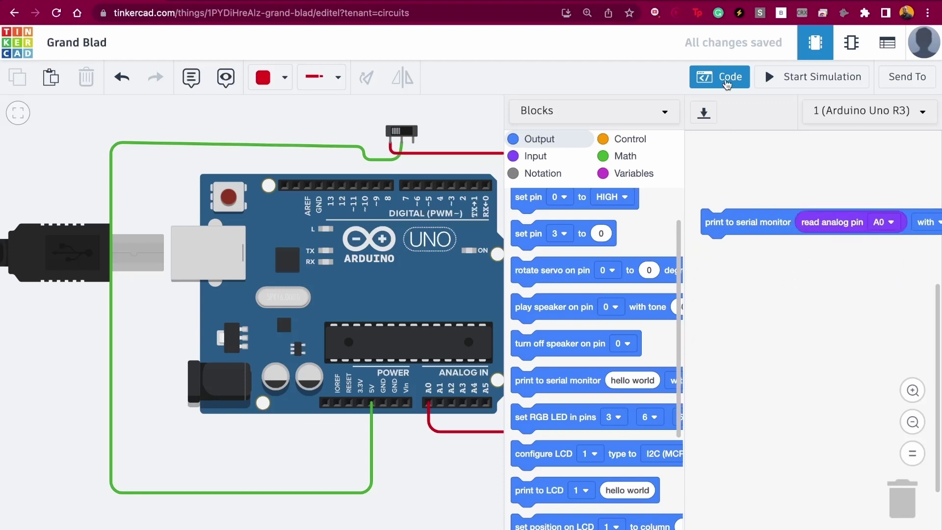
# - Start the simulation and open the Serial Monitor below the block code
pyautogui.click(727, 81)
pyautogui.click(791, 77)
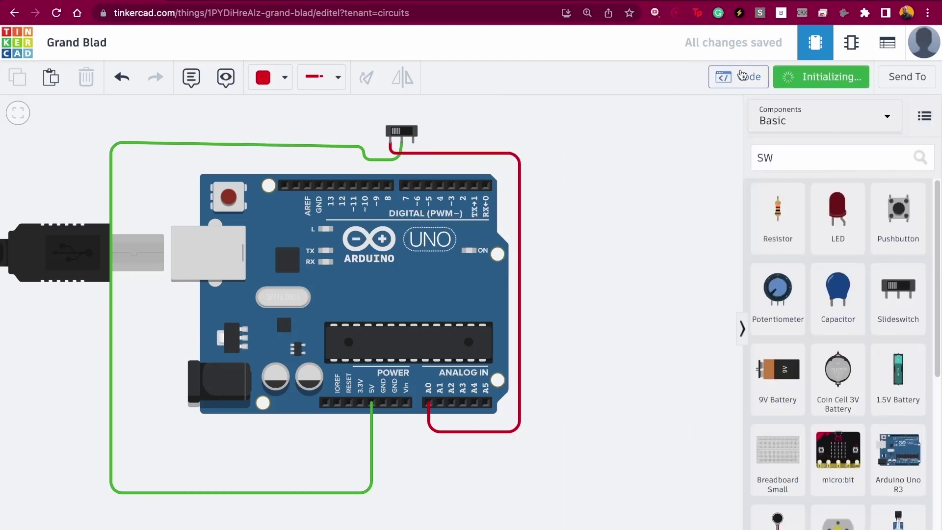
pyautogui.click(731, 77)
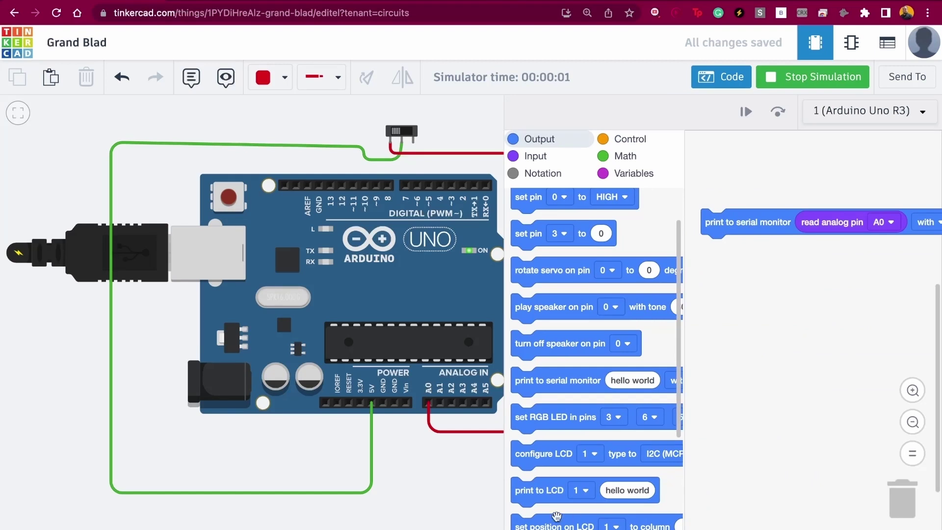
pyautogui.click(564, 524)
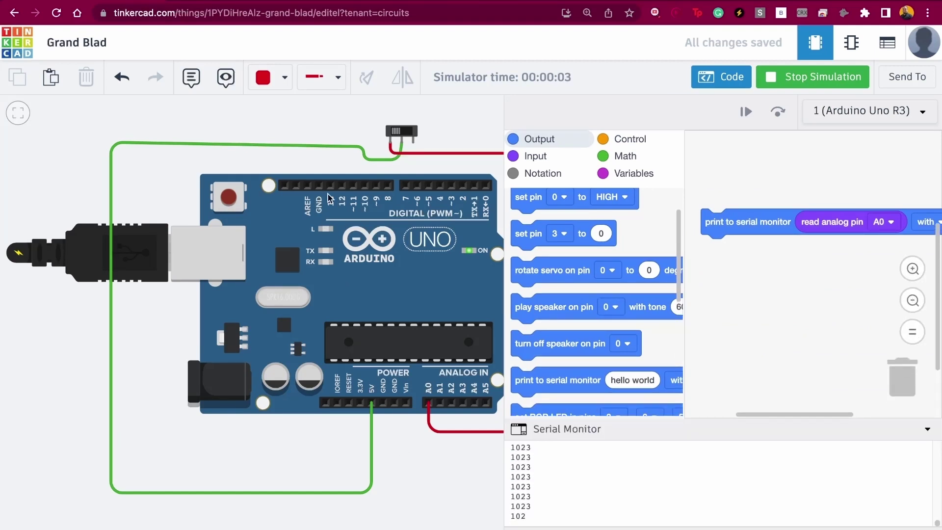
# - Test the analog reading by toggling the slideswitch to its other position and back, and stop the simulation
pyautogui.moveTo(325, 149); pyautogui.dragTo(161, 194)
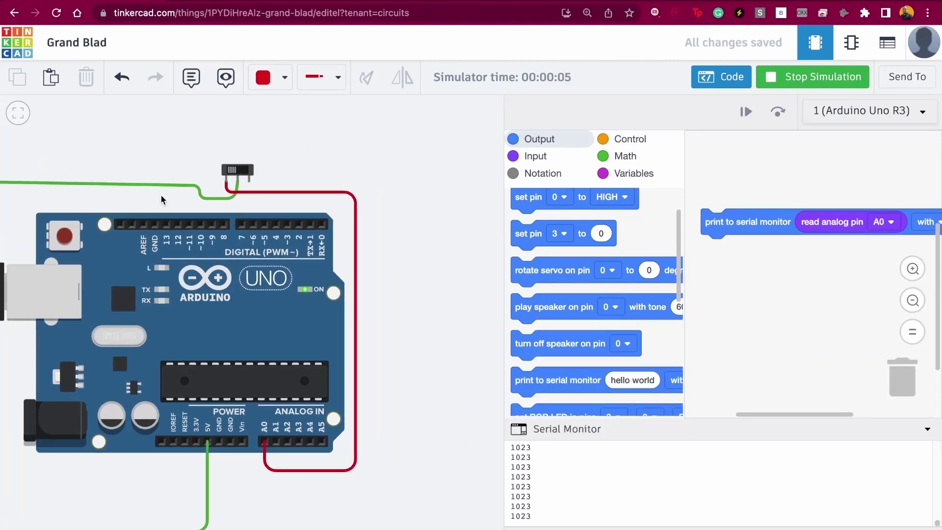
pyautogui.click(242, 172)
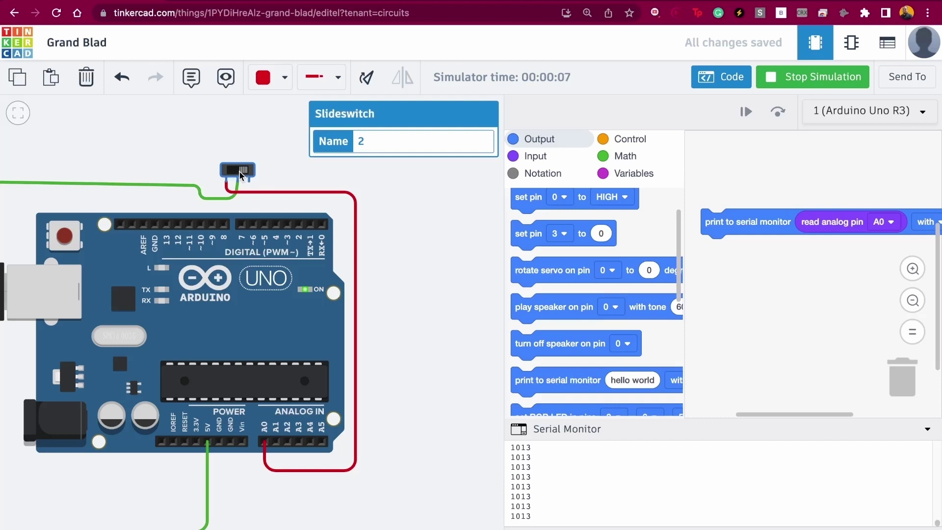
pyautogui.click(239, 172)
pyautogui.click(413, 383)
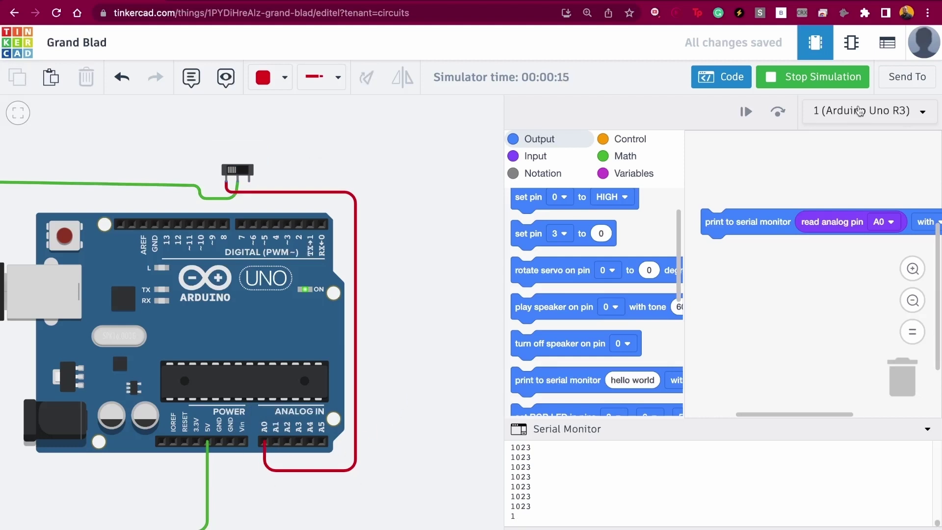
pyautogui.click(827, 79)
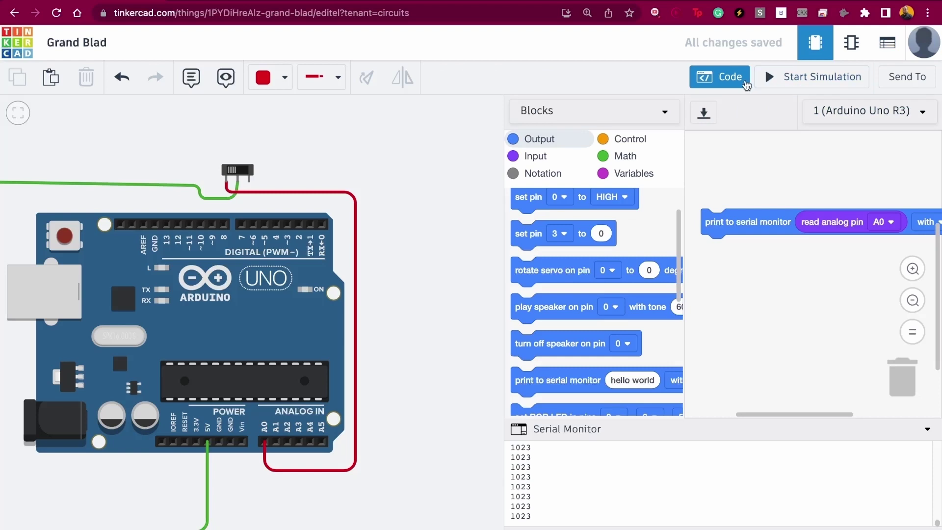
# - Place a resistor beside the Arduino, enter a resistance of 220 with the unit Ω, and rotate it to lie horizontally
pyautogui.click(743, 82)
pyautogui.moveTo(777, 208); pyautogui.dragTo(520, 360)
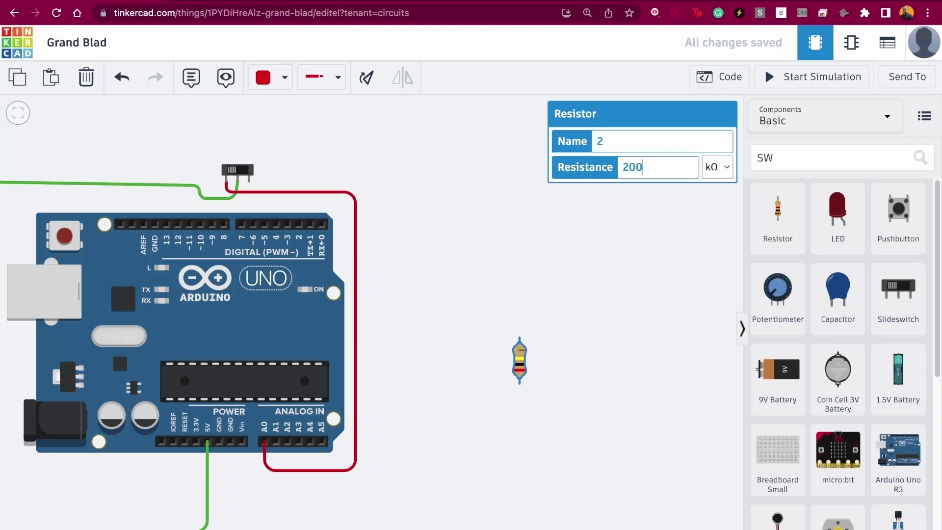
pyautogui.write('220')
pyautogui.click(726, 169)
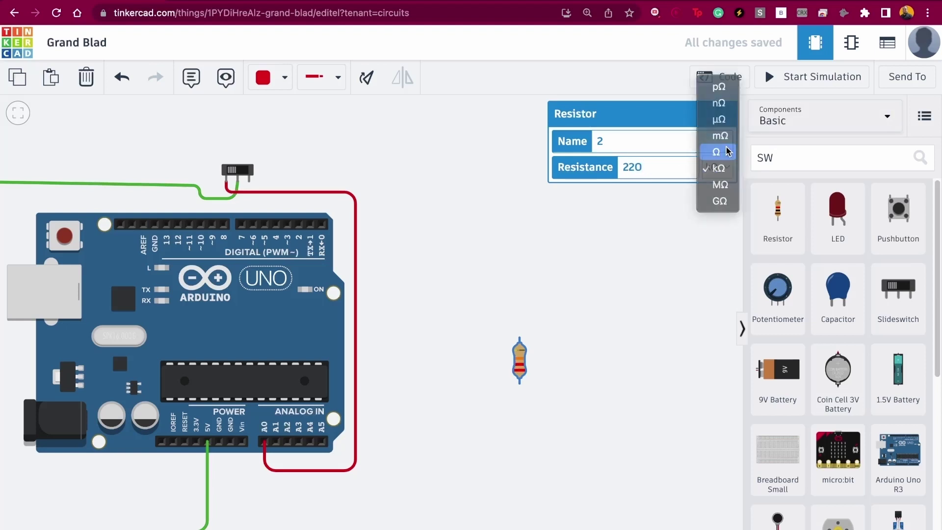
pyautogui.click(727, 151)
pyautogui.click(376, 89)
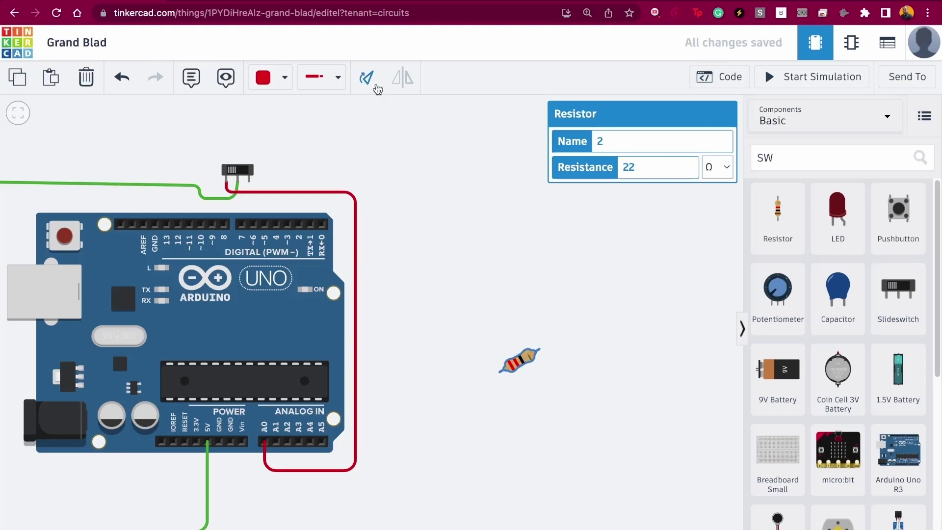
pyautogui.click(377, 89)
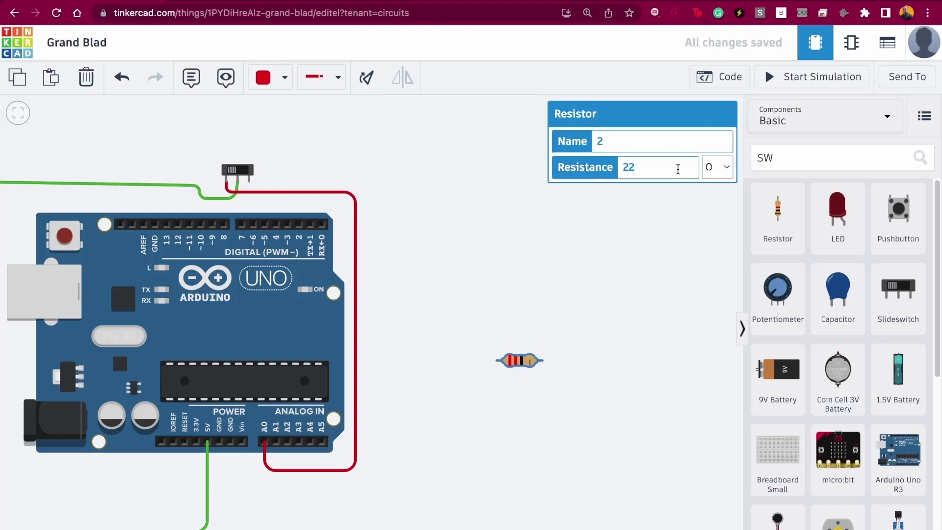
# - Move the resistor below the Arduino and wire one end to the power-side GND and the other to analog pin A0
pyautogui.click(541, 360)
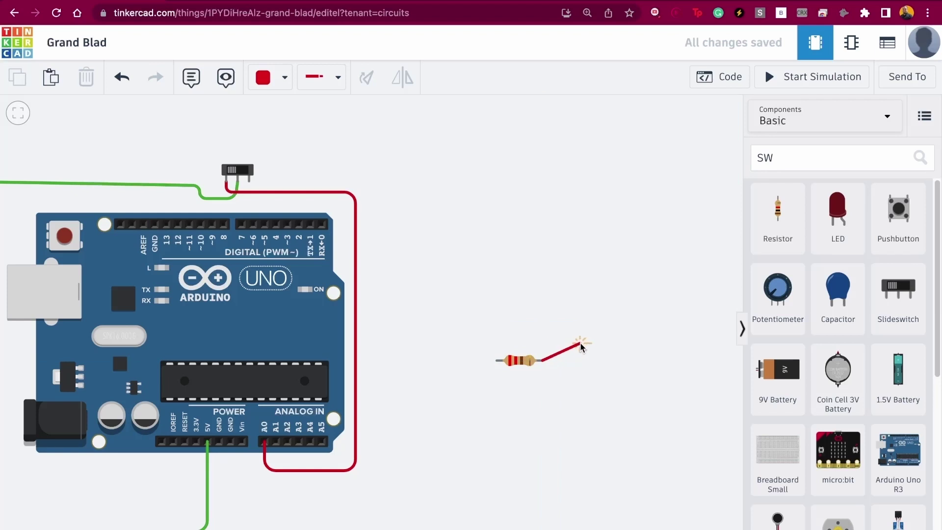
pyautogui.moveTo(518, 366); pyautogui.dragTo(243, 485)
pyautogui.scroll(5, 243, 486)
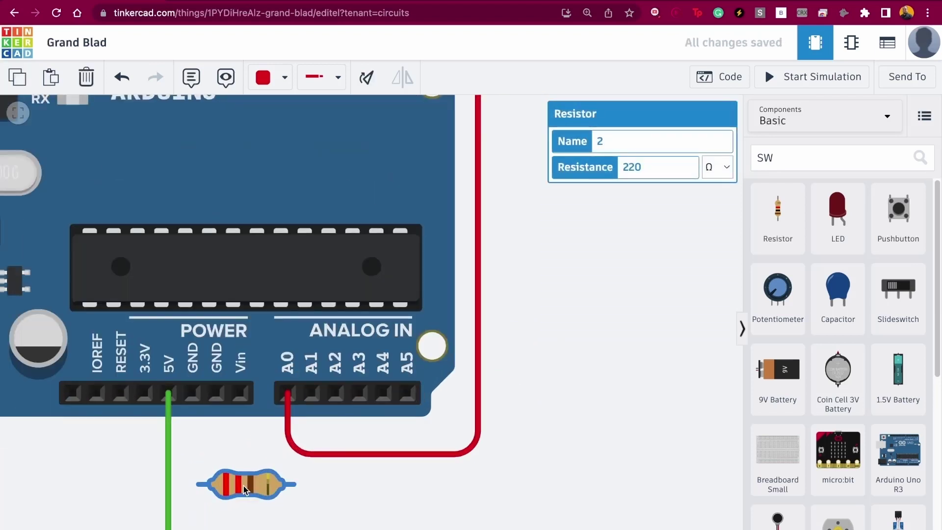
pyautogui.click(197, 484)
pyautogui.click(198, 398)
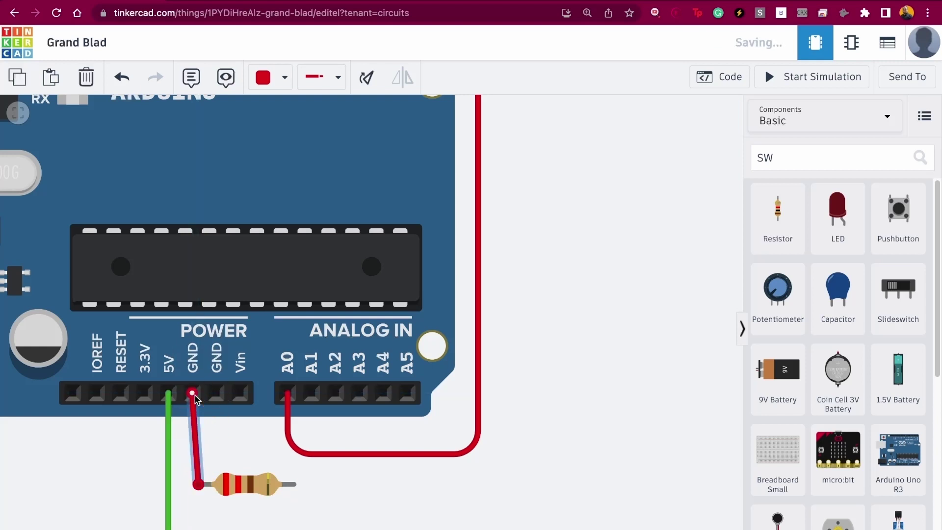
pyautogui.click(293, 484)
pyautogui.click(288, 392)
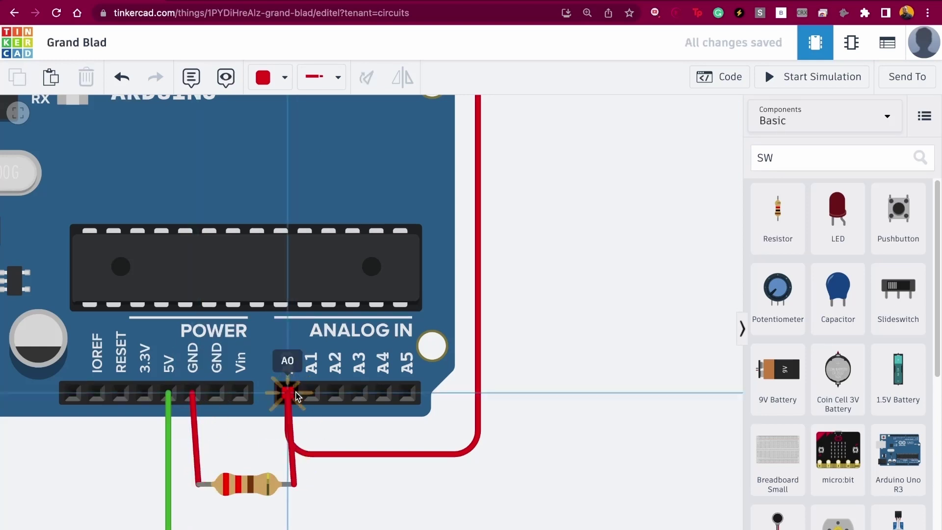
# - Change the colour of the two wires connecting the resistor to GND and A0 to black
pyautogui.click(193, 440)
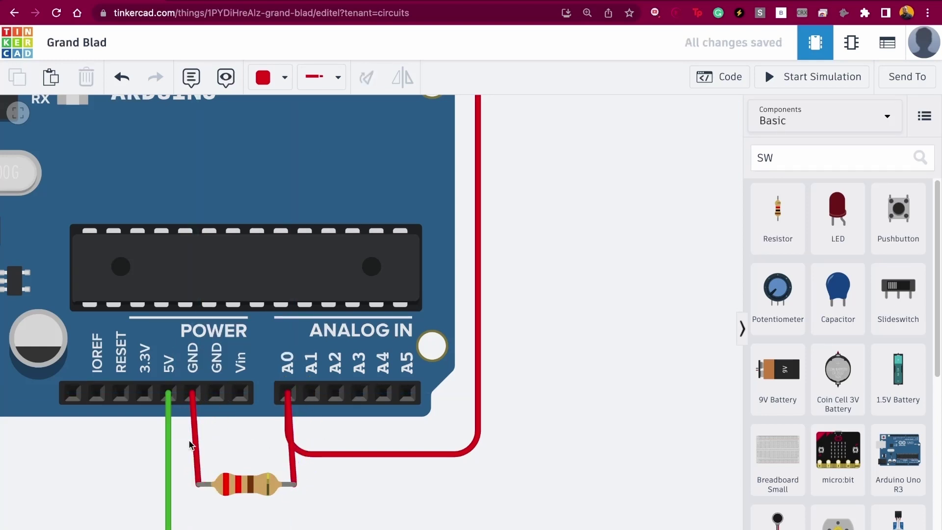
pyautogui.click(265, 77)
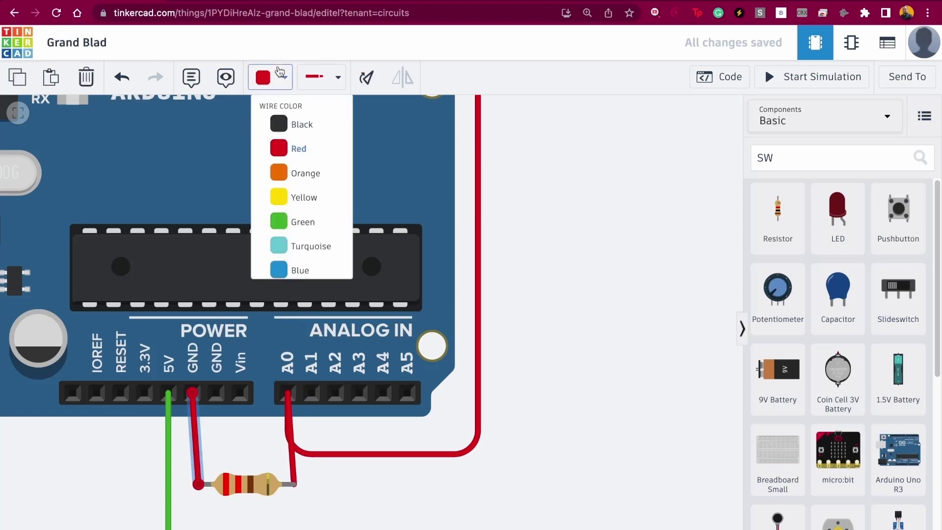
pyautogui.click(299, 128)
pyautogui.click(294, 471)
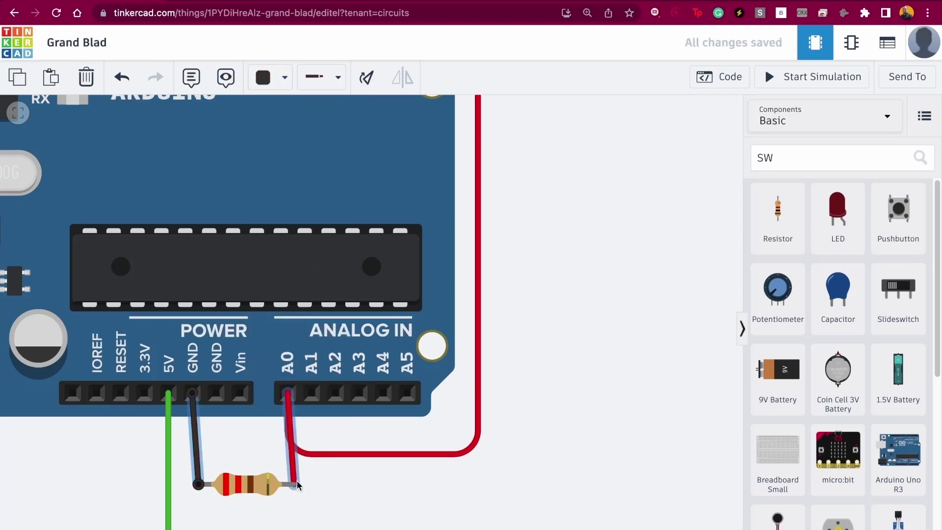
pyautogui.click(275, 89)
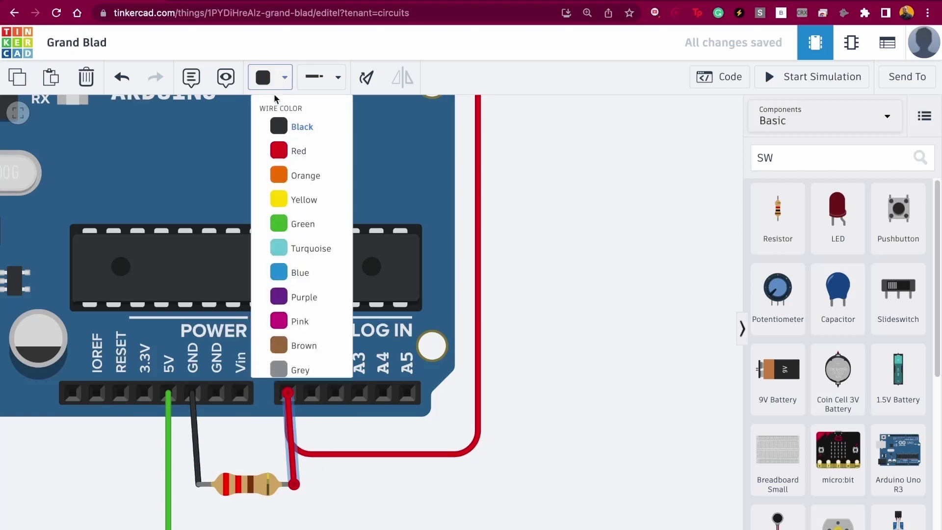
pyautogui.click(281, 126)
pyautogui.scroll(-2, 630, 276)
pyautogui.scroll(-2, 633, 275)
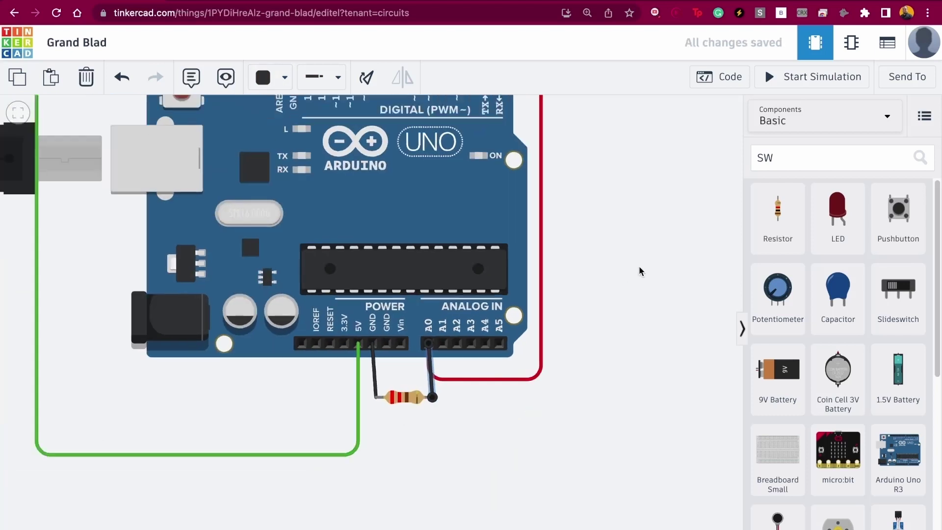
pyautogui.click(639, 267)
# - Run the simulation with the code and Serial Monitor shown, and toggle the slideswitch to test the analog reading
pyautogui.scroll(-4, 638, 267)
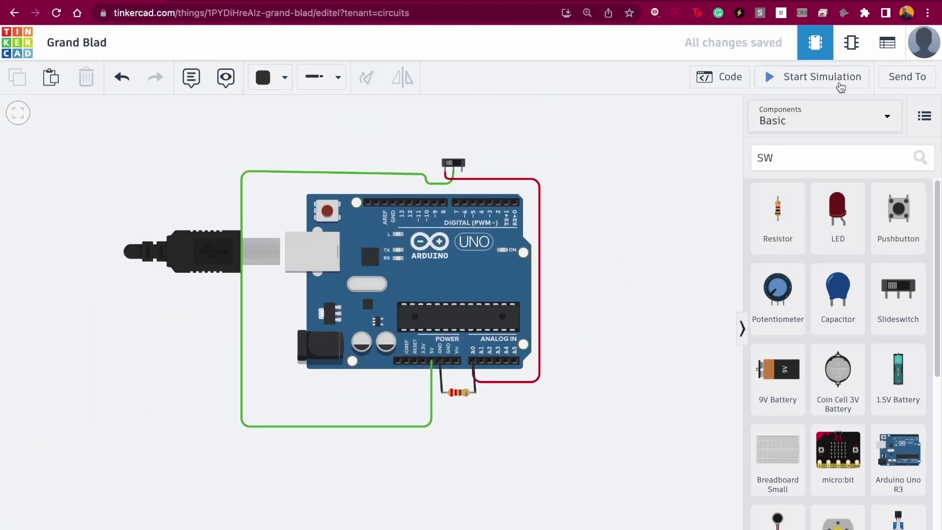
pyautogui.click(736, 81)
pyautogui.click(816, 77)
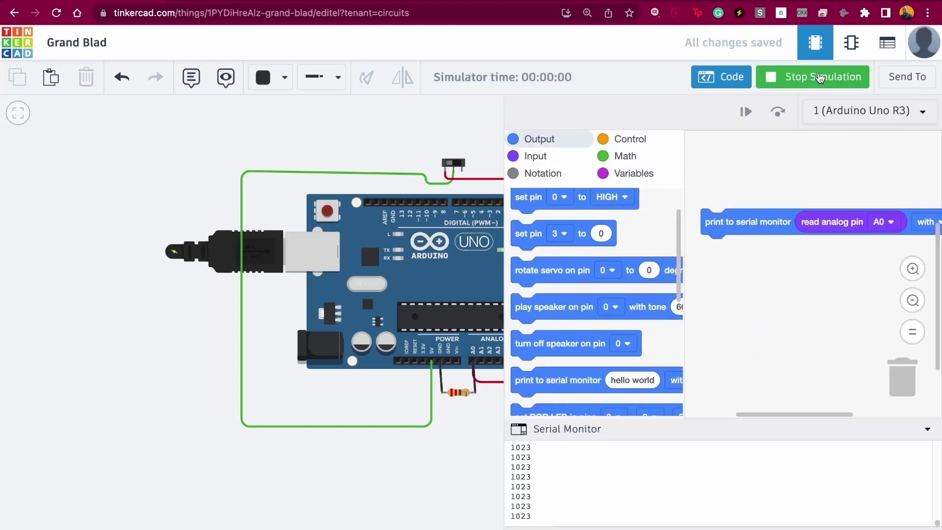
pyautogui.click(457, 164)
pyautogui.click(457, 164)
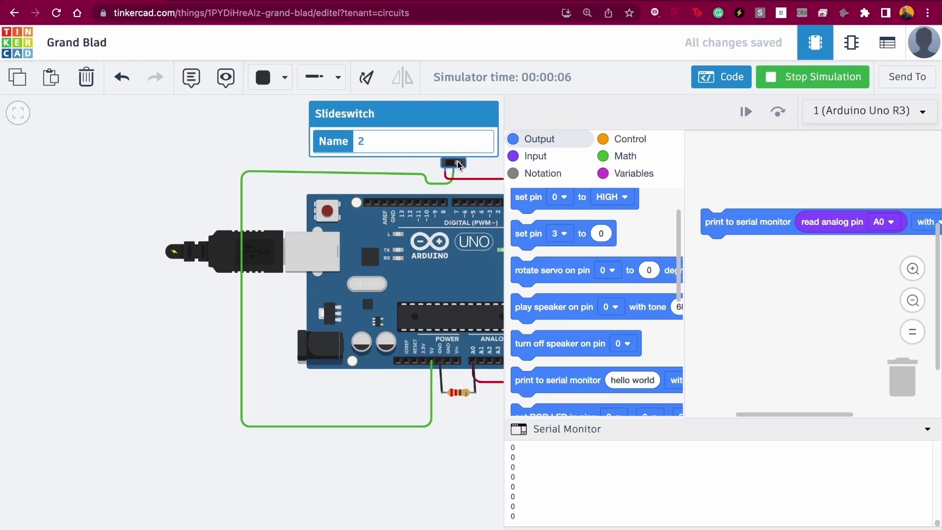
pyautogui.click(727, 78)
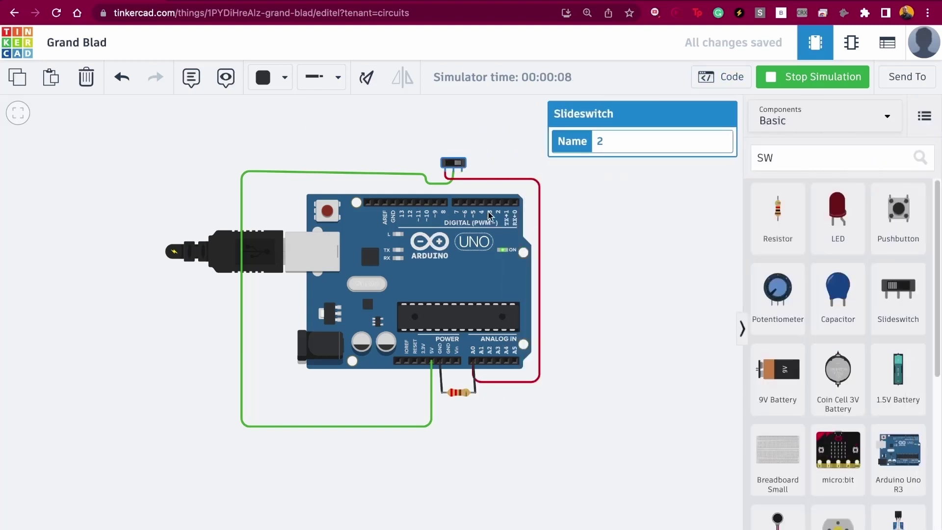
pyautogui.scroll(5, 550, 217)
pyautogui.scroll(-3, 490, 216)
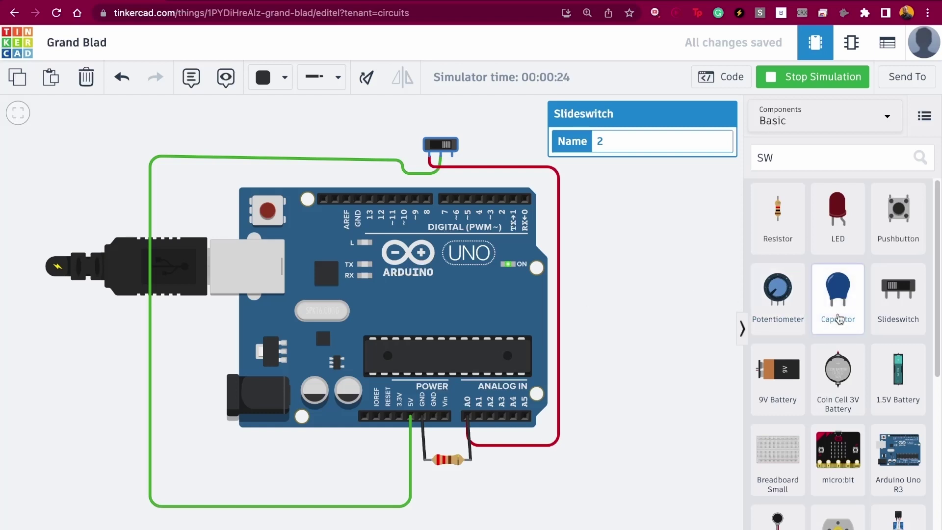
# - Place a red LED above the Arduino, to the right of the slideswitch
pyautogui.moveTo(864, 210); pyautogui.dragTo(565, 121)
pyautogui.click(645, 285)
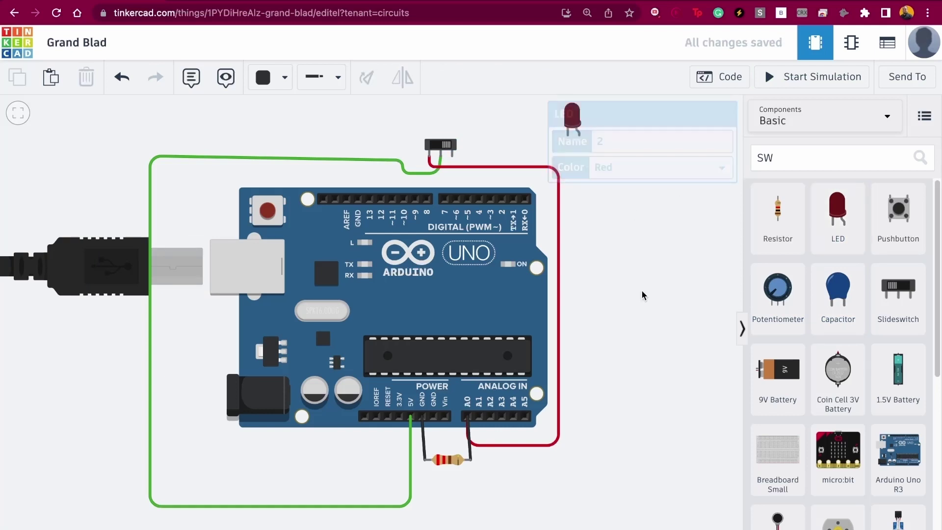
pyautogui.moveTo(645, 284); pyautogui.dragTo(486, 418)
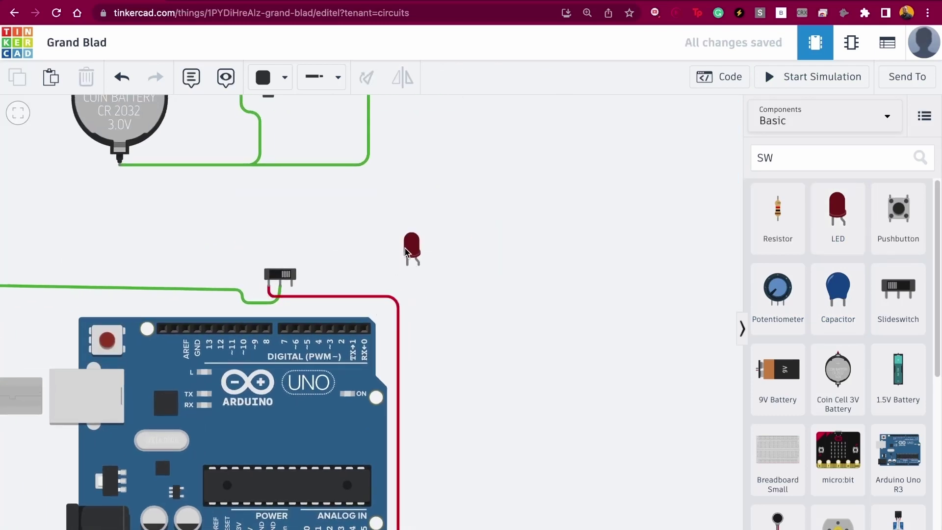
pyautogui.moveTo(412, 247); pyautogui.dragTo(484, 251)
# - Add another resistor with a resistance of 220 Ω and attach it to the cathode leg of the red LED
pyautogui.moveTo(751, 242); pyautogui.dragTo(474, 324)
pyautogui.press('BackSpace')
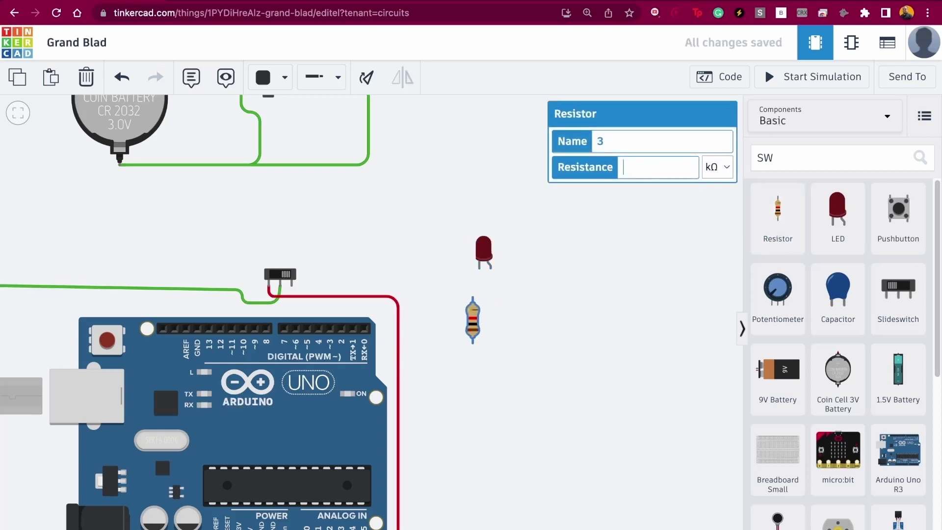
pyautogui.click(717, 167)
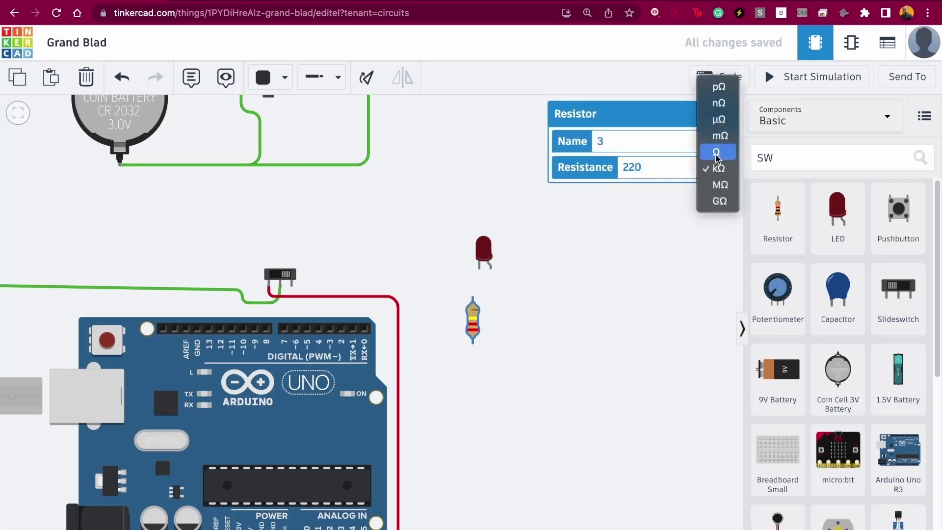
pyautogui.click(715, 152)
pyautogui.scroll(5, 473, 334)
pyautogui.moveTo(472, 334); pyautogui.dragTo(483, 271)
pyautogui.click(554, 271)
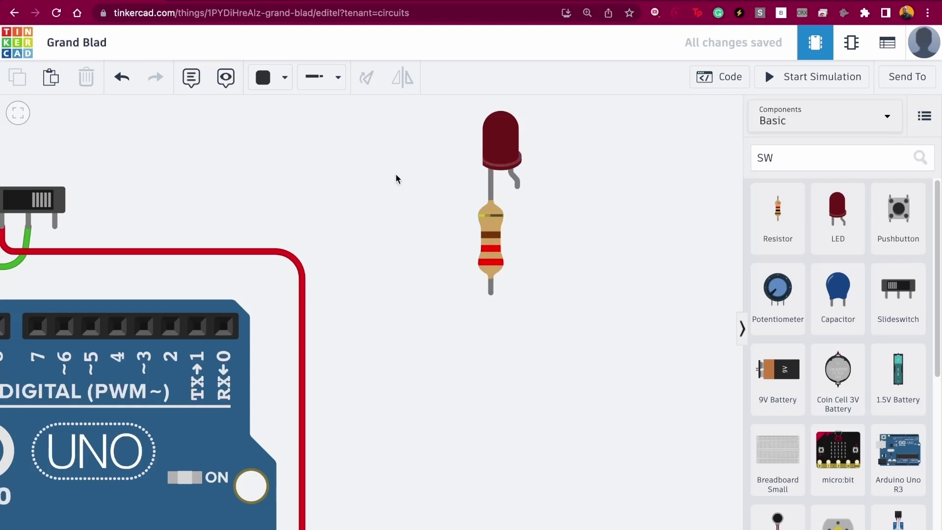
# - Wire the LED resistor's free end to the GND pin beside pin 13 and the LED's anode to digital pin 4
pyautogui.scroll(-3, 389, 177)
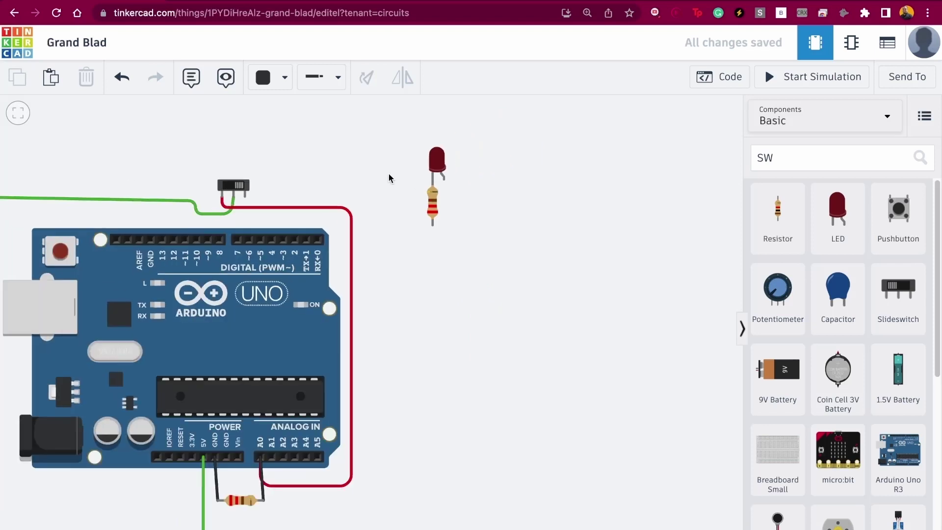
pyautogui.click(433, 225)
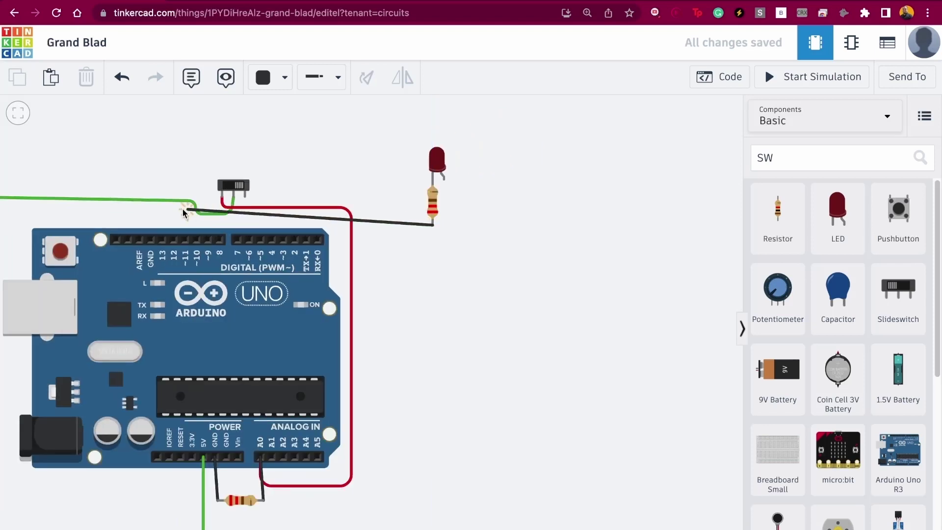
pyautogui.click(151, 239)
pyautogui.moveTo(146, 214); pyautogui.dragTo(151, 217)
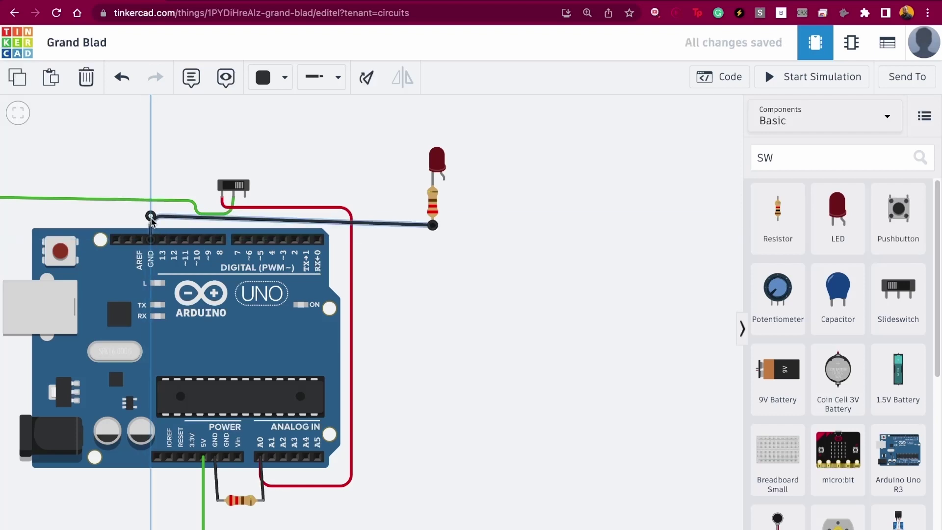
pyautogui.click(443, 178)
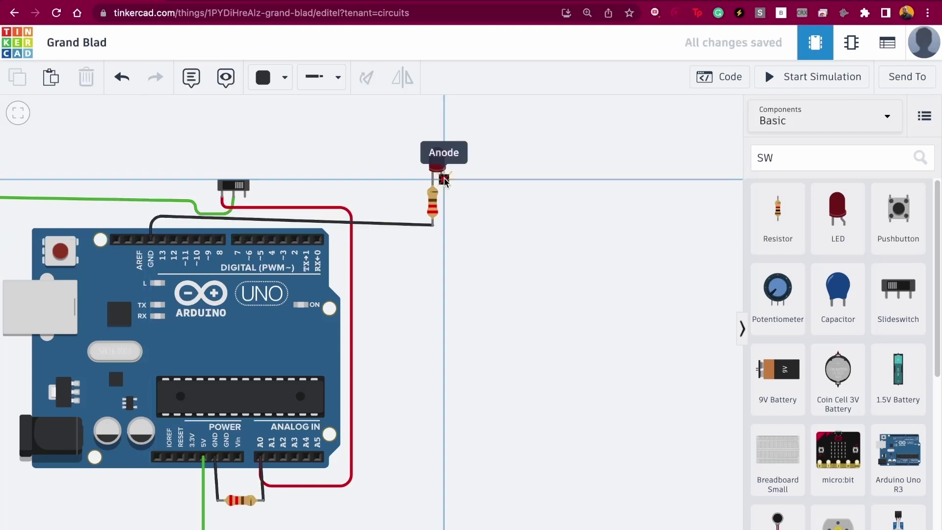
pyautogui.click(275, 181)
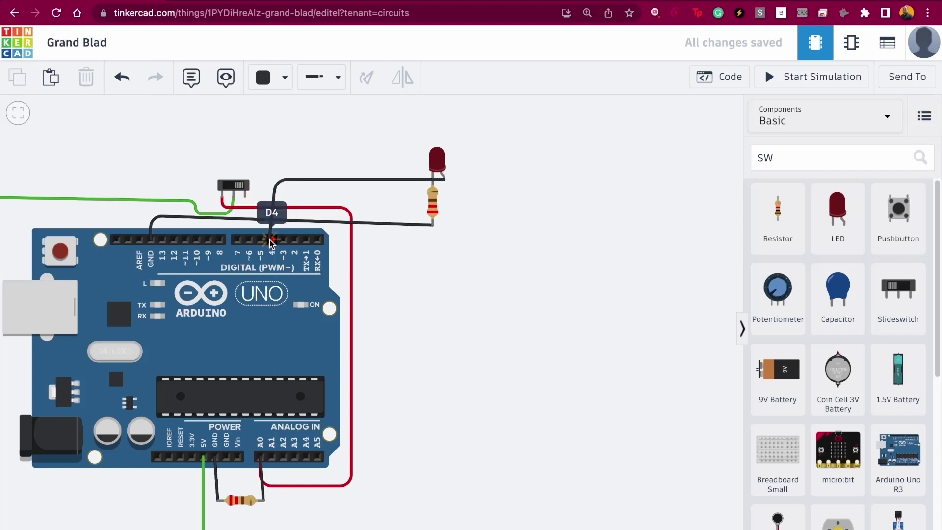
pyautogui.click(271, 239)
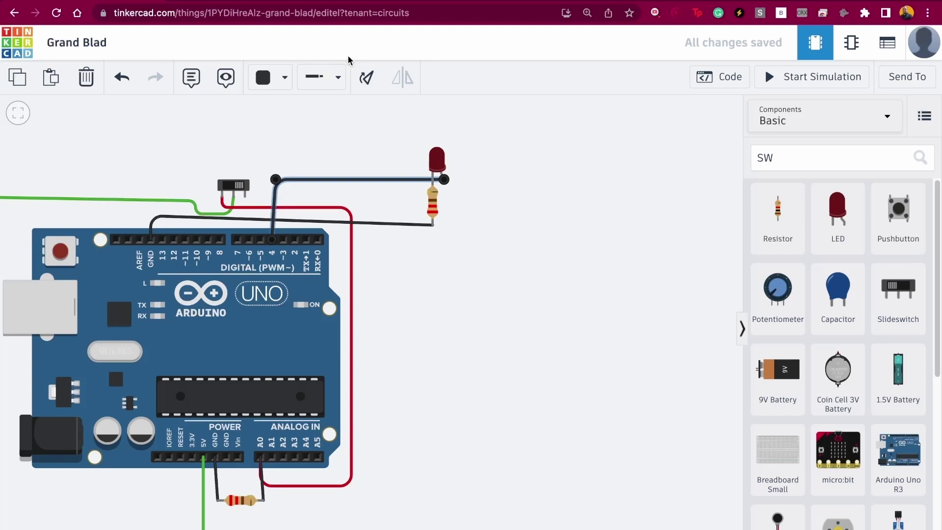
# - Delete the print to serial monitor block from the Arduino's block code
pyautogui.click(733, 77)
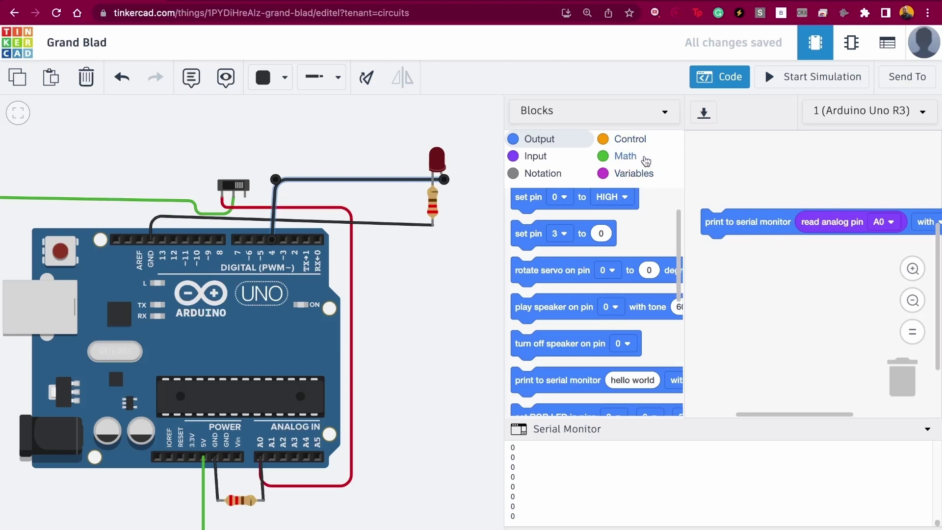
pyautogui.click(727, 82)
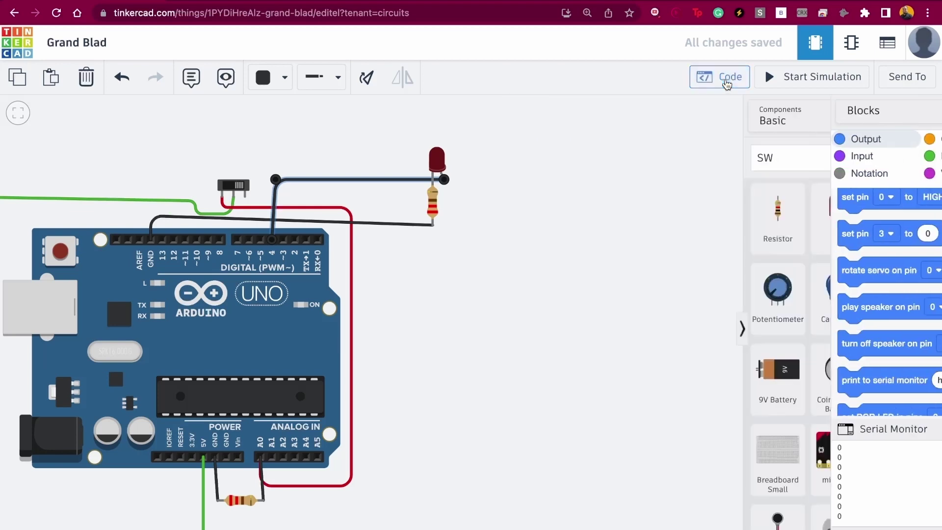
pyautogui.click(727, 82)
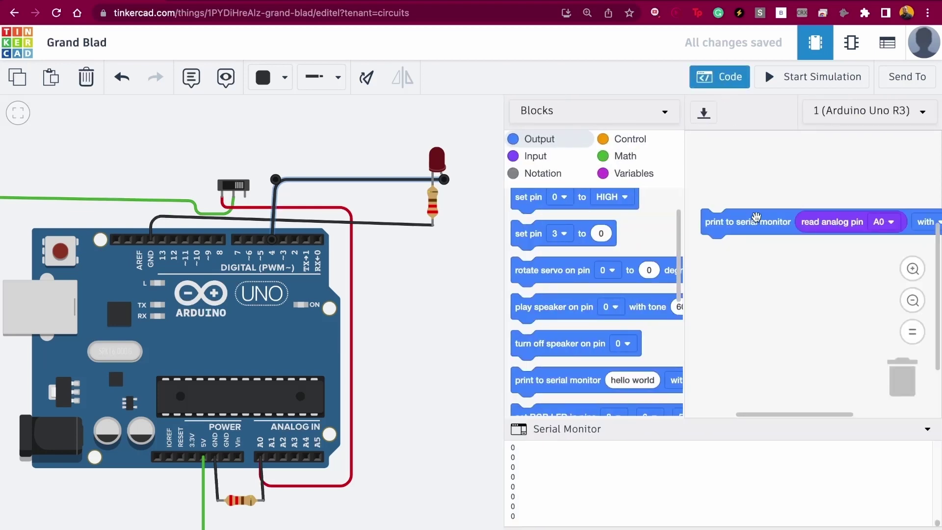
pyautogui.moveTo(756, 217); pyautogui.dragTo(902, 378)
# - Add an if-then block without an else branch to the empty Arduino block code
pyautogui.click(619, 142)
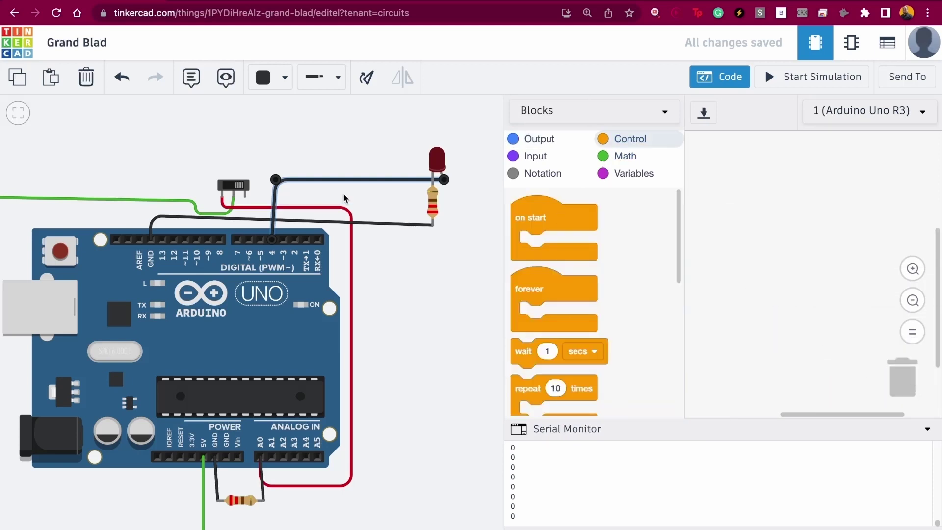
pyautogui.click(370, 202)
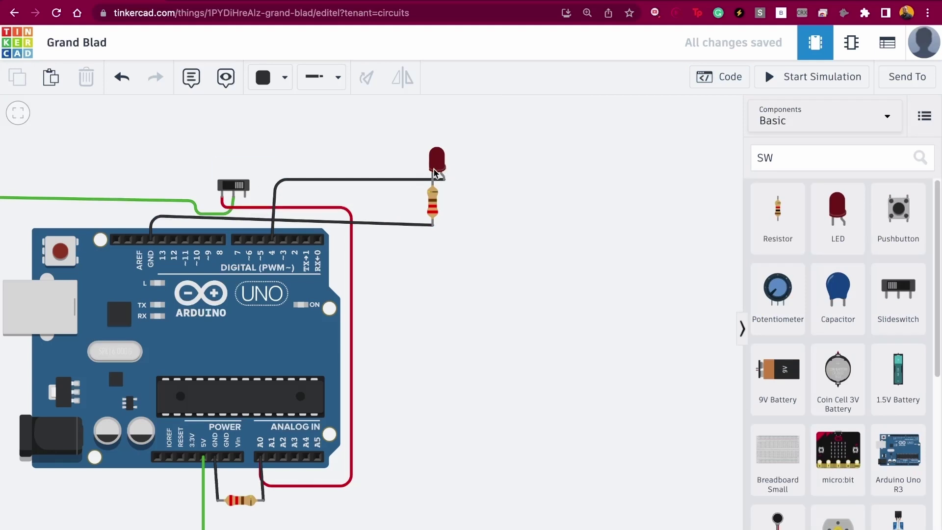
pyautogui.click(720, 76)
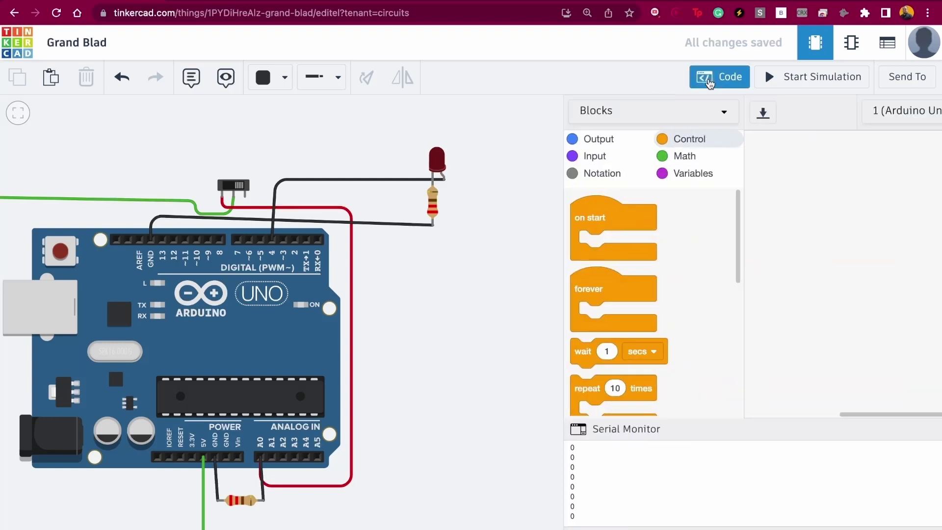
pyautogui.scroll(-5, 552, 268)
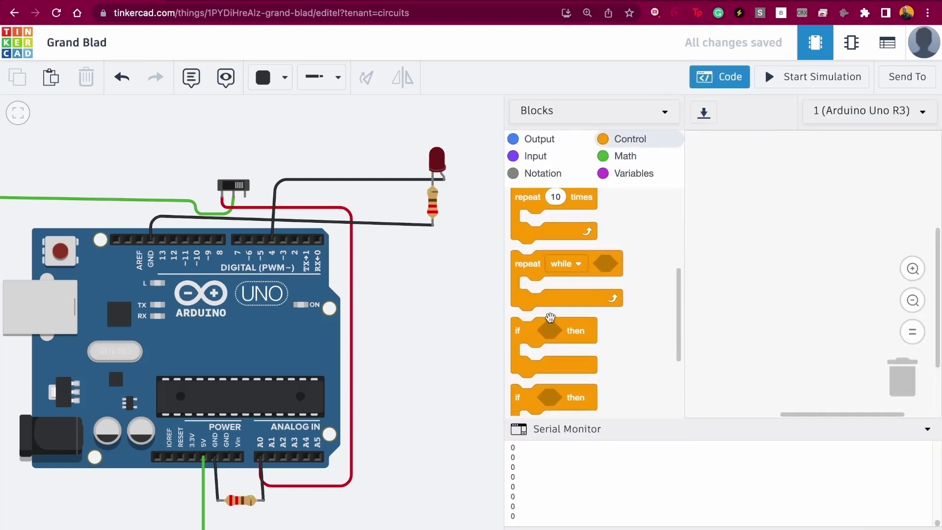
pyautogui.scroll(-2, 549, 316)
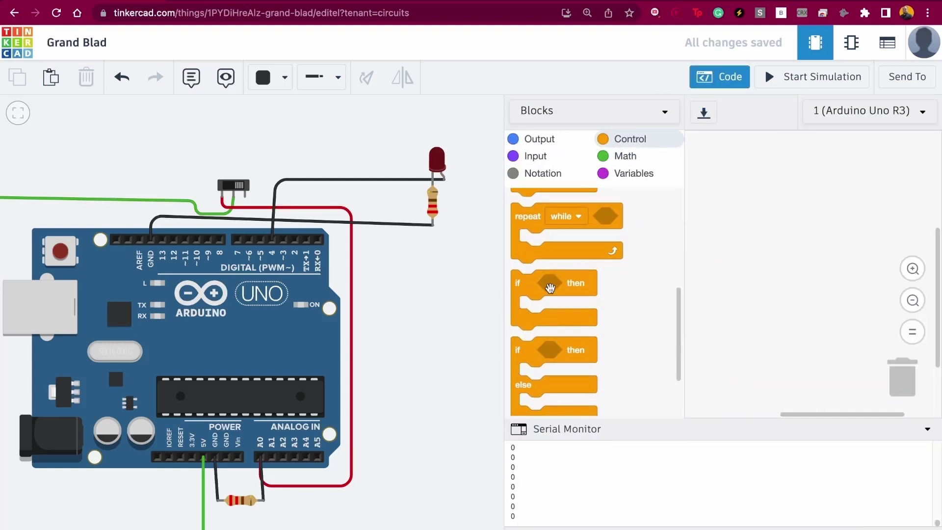
pyautogui.moveTo(549, 289); pyautogui.dragTo(764, 233)
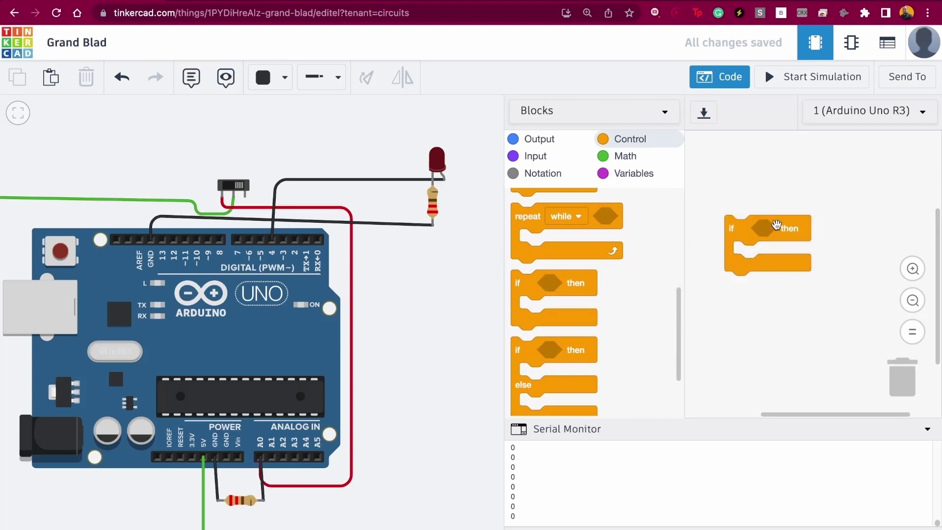
# - Set the if block's condition to check whether the reading of analog pin A0 is less than 200
pyautogui.click(535, 161)
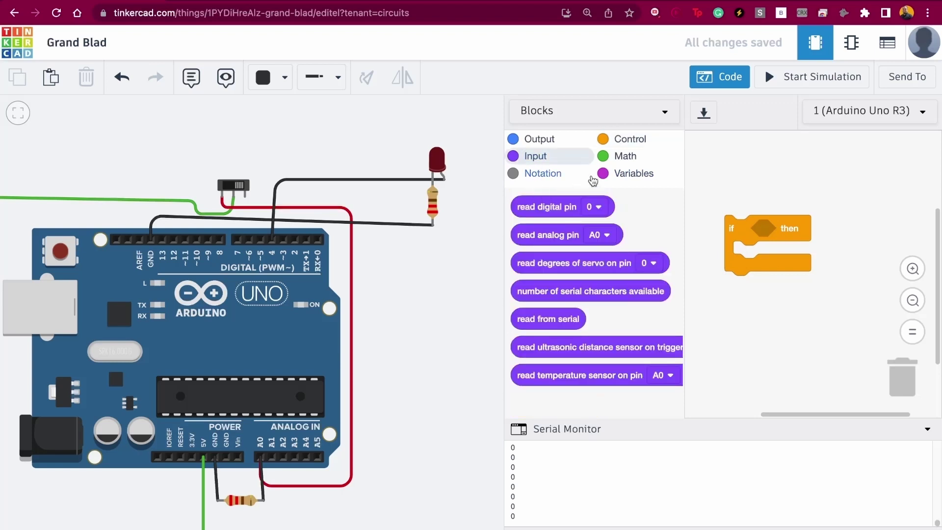
pyautogui.click(618, 160)
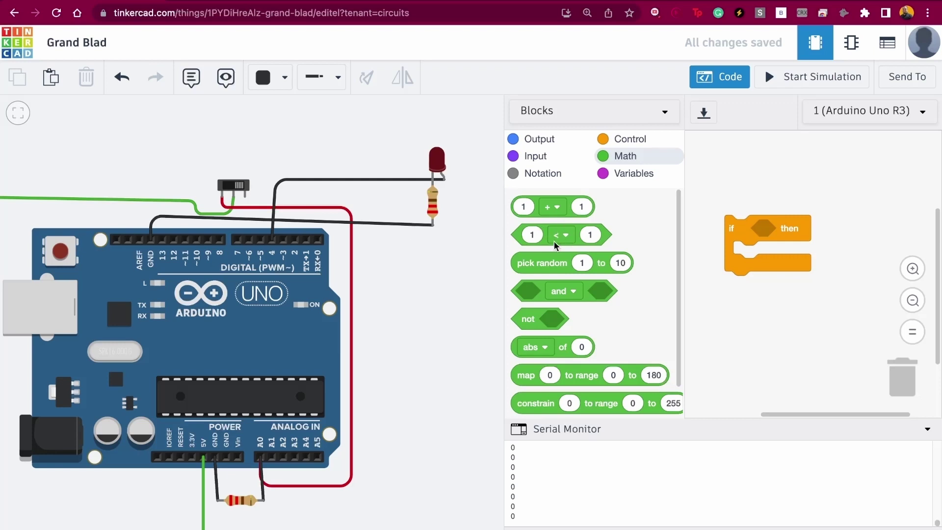
pyautogui.moveTo(555, 243); pyautogui.dragTo(797, 229)
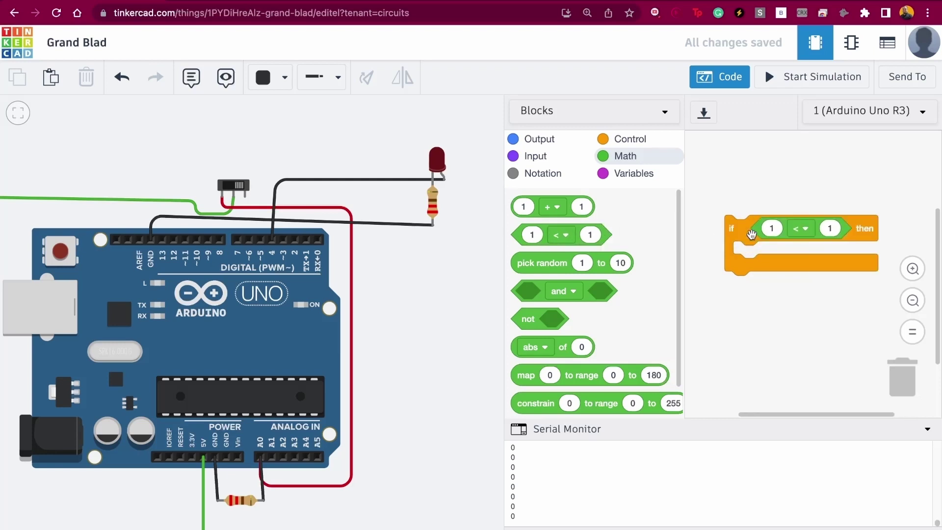
pyautogui.click(532, 155)
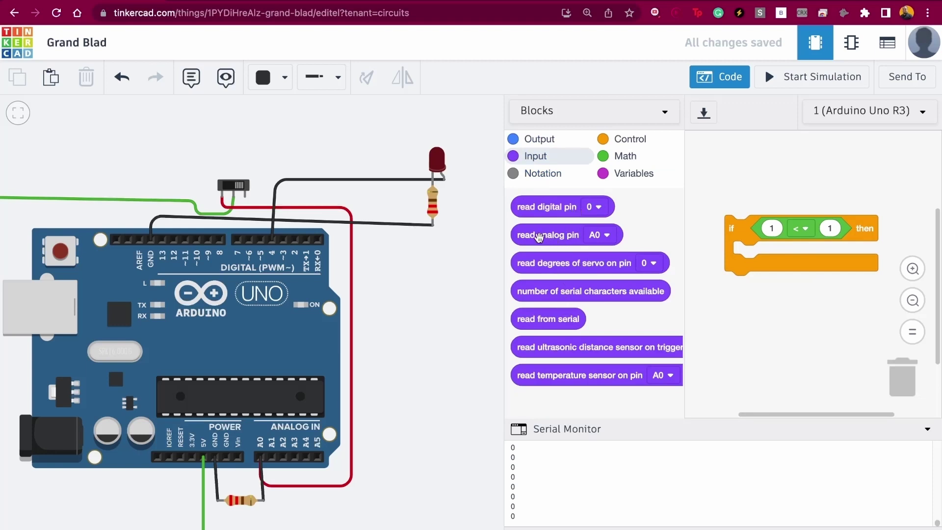
pyautogui.moveTo(542, 238); pyautogui.dragTo(764, 231)
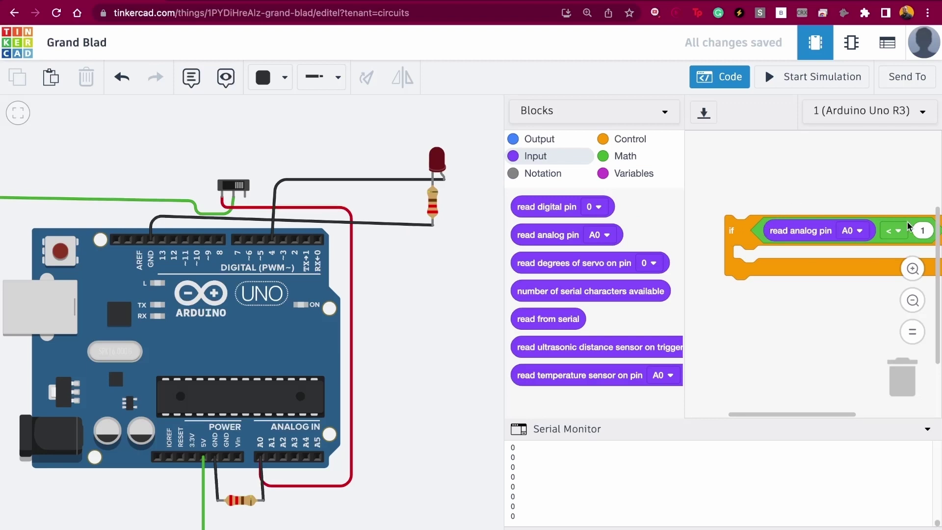
pyautogui.click(924, 231)
pyautogui.write('200')
pyautogui.rightClick(768, 176)
pyautogui.click(750, 164)
pyautogui.moveTo(749, 166); pyautogui.dragTo(701, 166)
# - Add a block inside the if statement that sets pin 4 to HIGH, and widen the code area
pyautogui.click(602, 142)
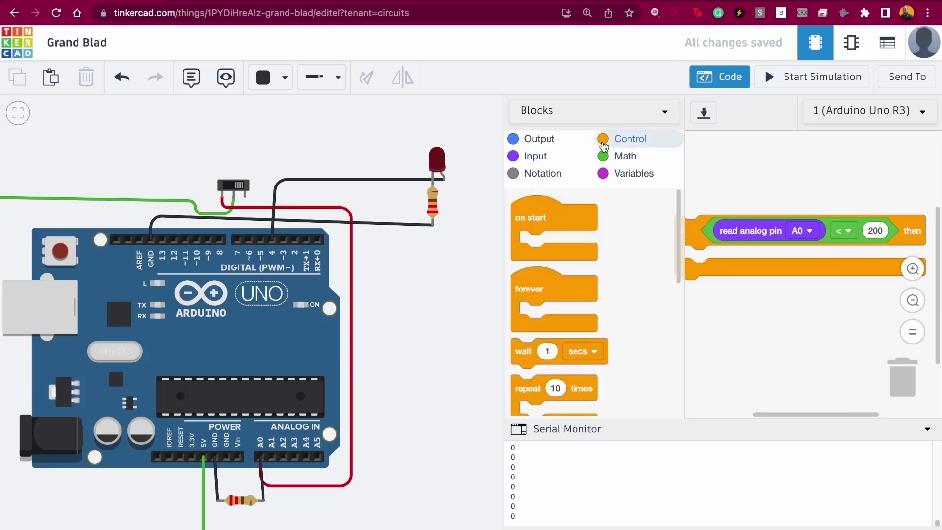
pyautogui.click(556, 142)
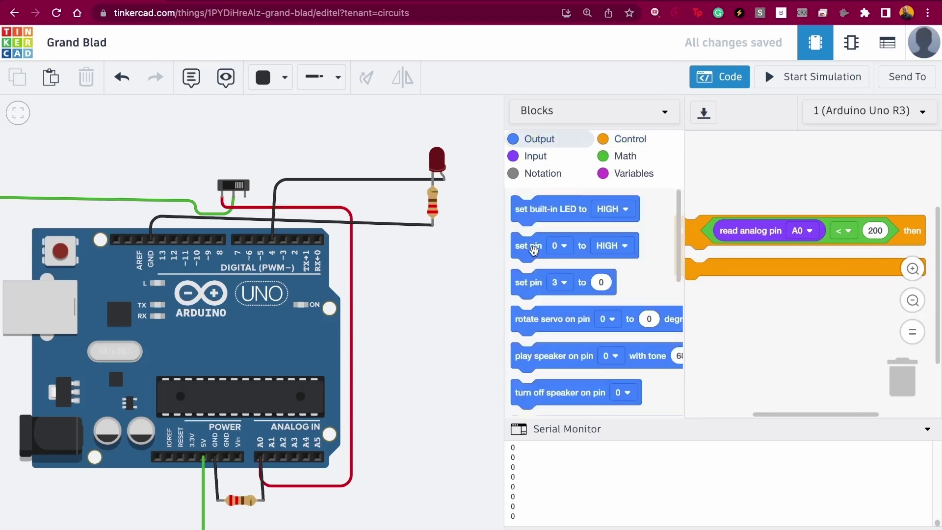
pyautogui.moveTo(529, 246); pyautogui.dragTo(716, 268)
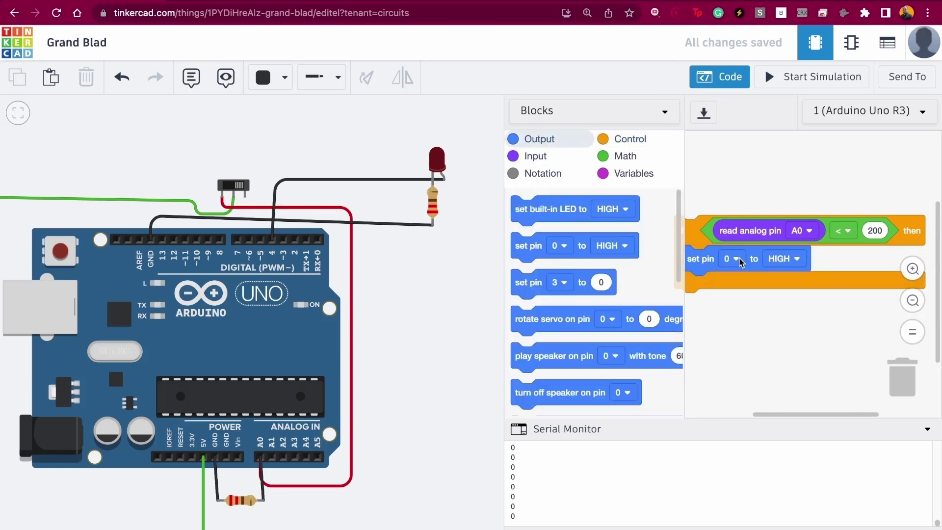
pyautogui.click(733, 258)
pyautogui.click(730, 363)
pyautogui.moveTo(502, 337); pyautogui.dragTo(370, 337)
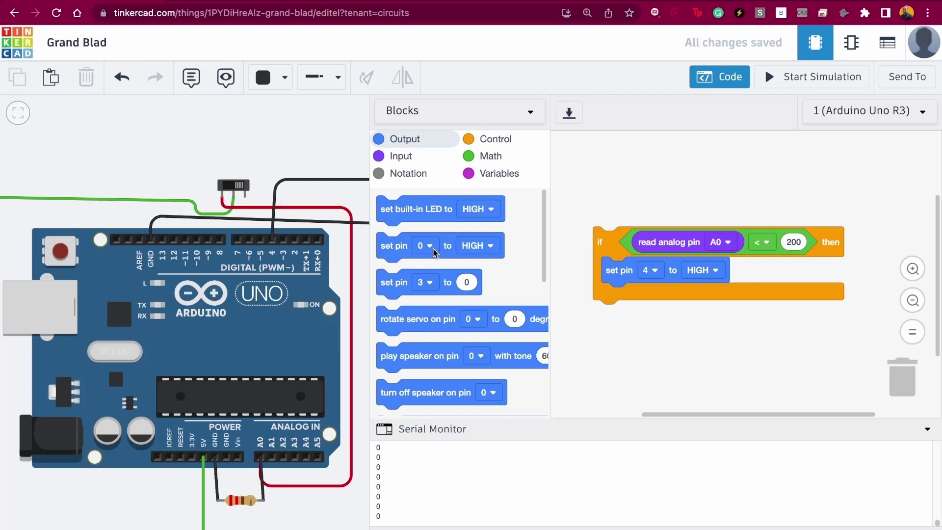
# - Run the simulation, toggle the slideswitch several times to check the LED's response, and stop the simulation
pyautogui.click(705, 88)
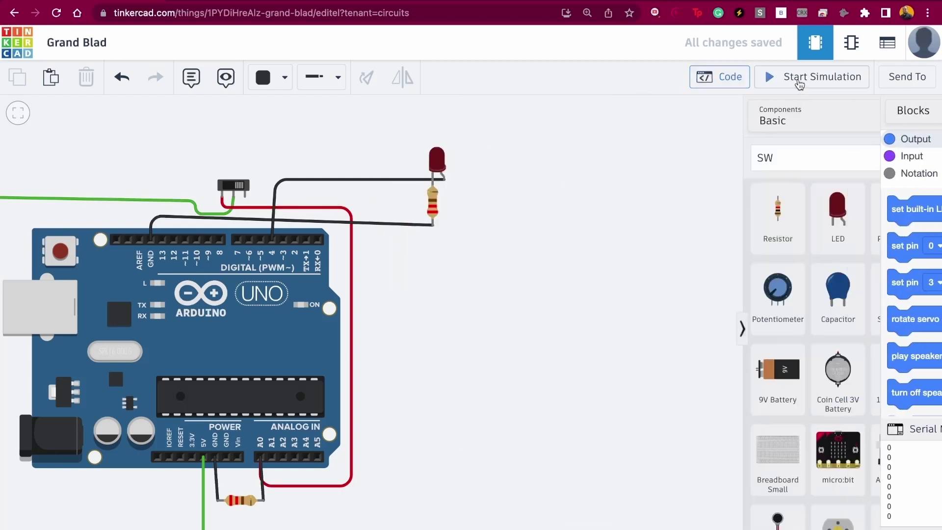
pyautogui.click(799, 82)
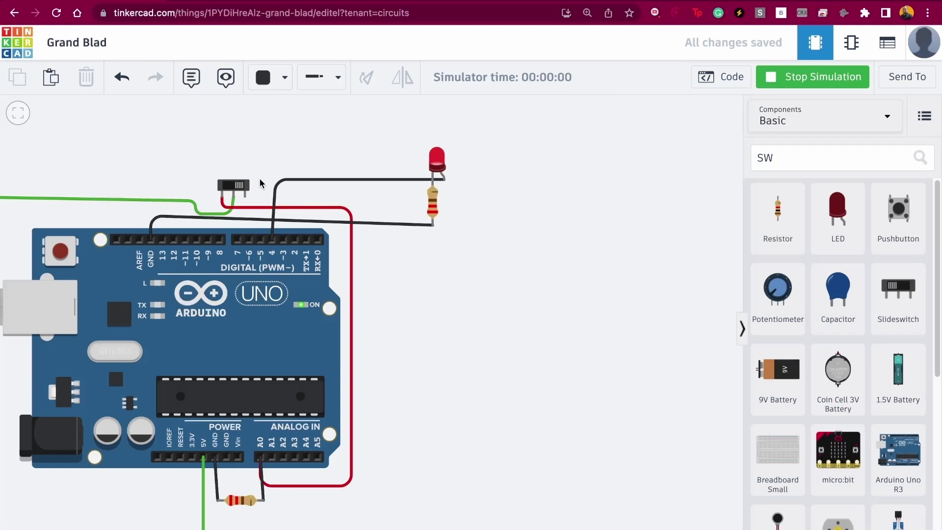
pyautogui.click(230, 186)
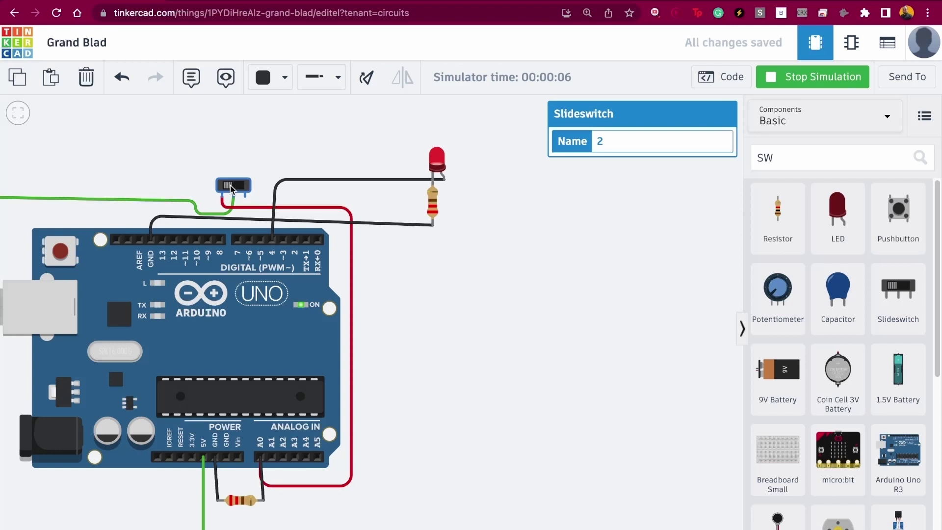
pyautogui.click(230, 187)
pyautogui.click(238, 186)
pyautogui.click(238, 186)
pyautogui.click(238, 185)
pyautogui.click(239, 187)
pyautogui.click(238, 186)
pyautogui.click(818, 79)
# - Add a block directly below the if statement that sets pin 4 to LOW
pyautogui.click(725, 86)
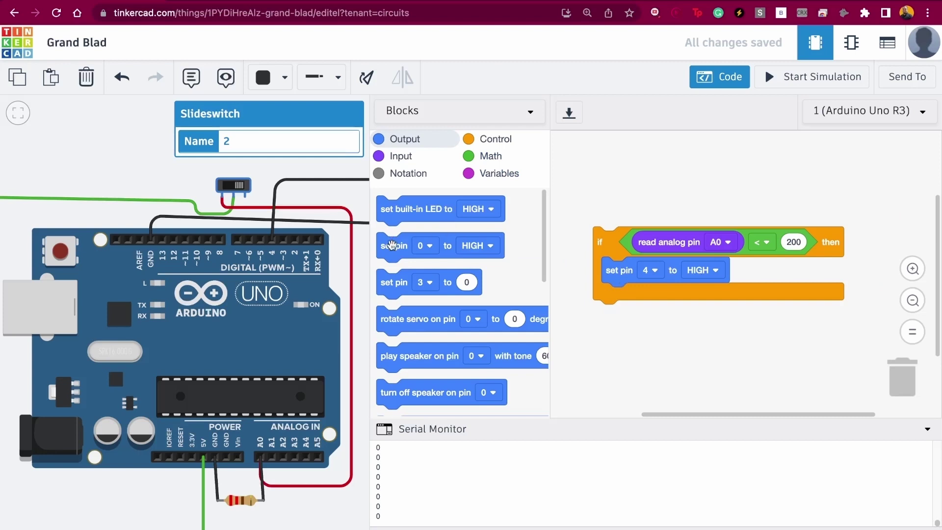
pyautogui.moveTo(394, 246); pyautogui.dragTo(603, 318)
pyautogui.click(643, 314)
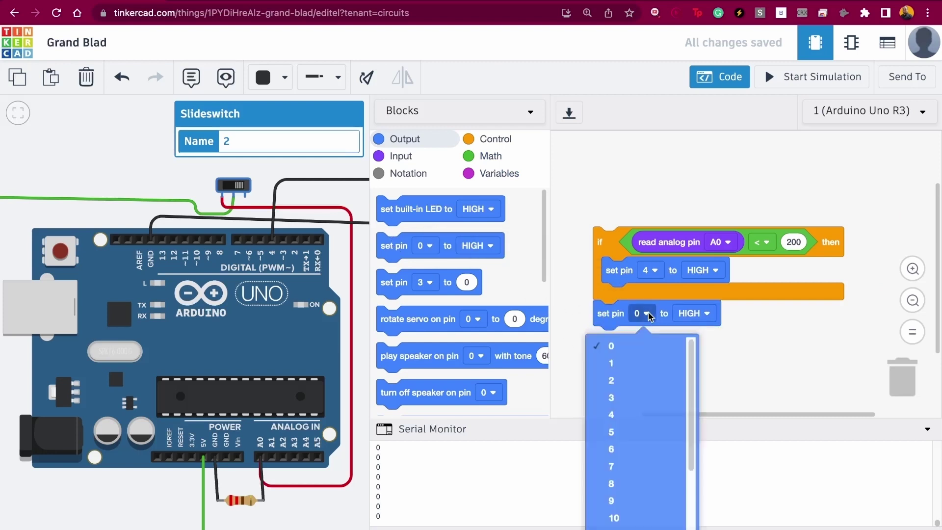
pyautogui.click(634, 417)
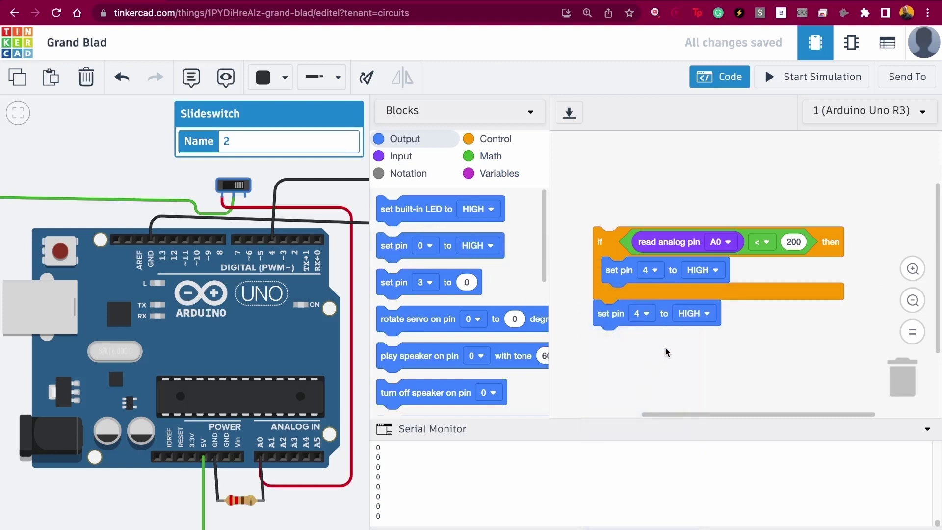
pyautogui.click(700, 317)
pyautogui.click(691, 368)
# - Add an empty if-then-else block above the existing if statement in the Arduino's block code
pyautogui.click(486, 140)
pyautogui.scroll(-5, 515, 290)
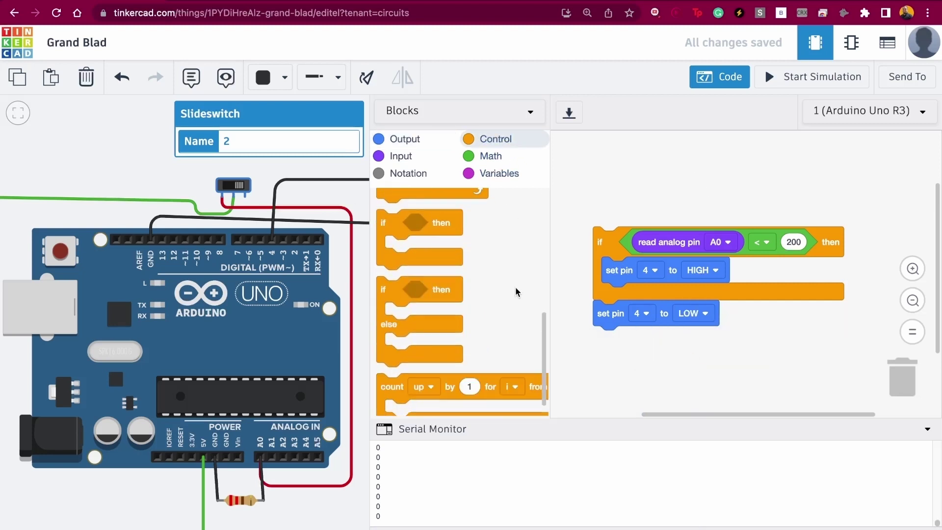
pyautogui.scroll(-1, 515, 289)
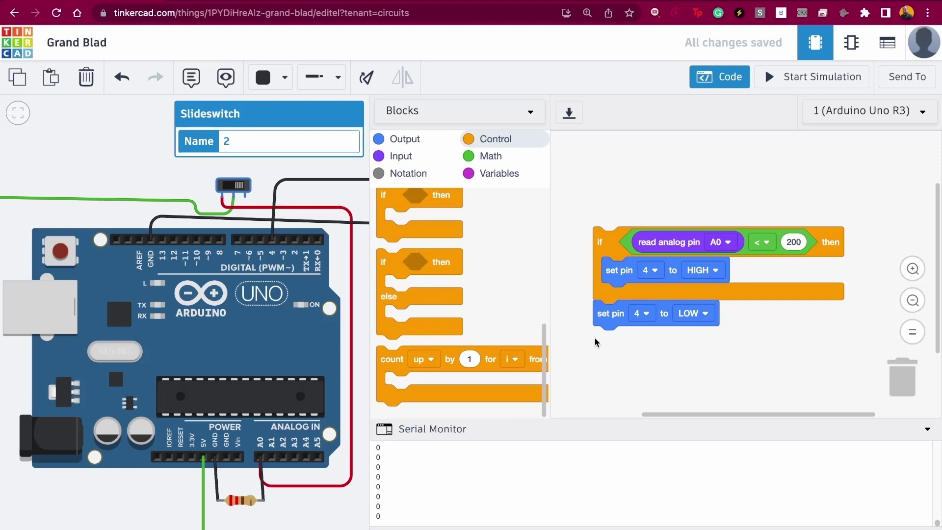
pyautogui.click(719, 78)
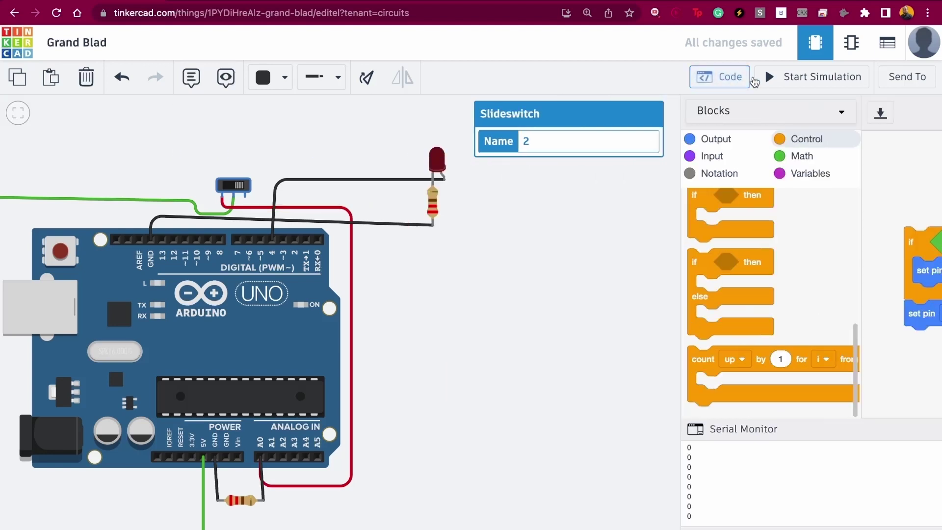
pyautogui.click(719, 77)
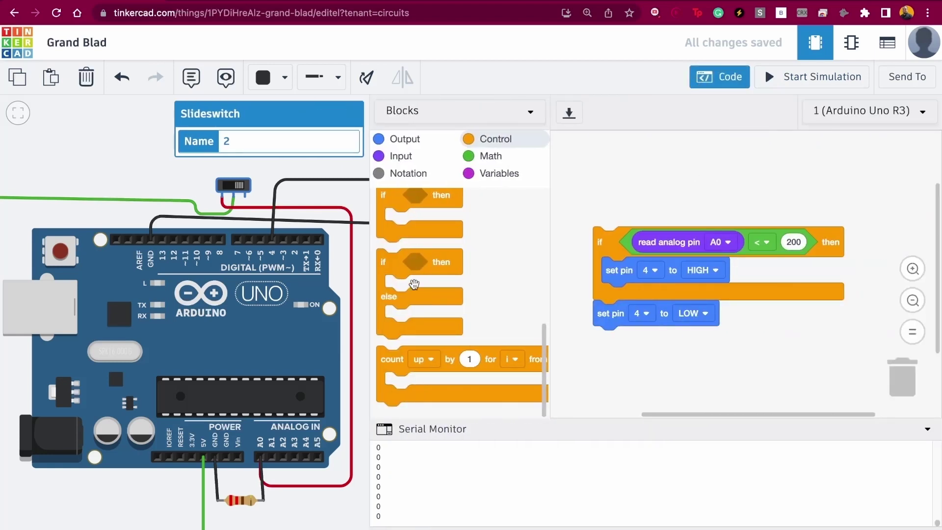
pyautogui.moveTo(394, 265); pyautogui.dragTo(650, 128)
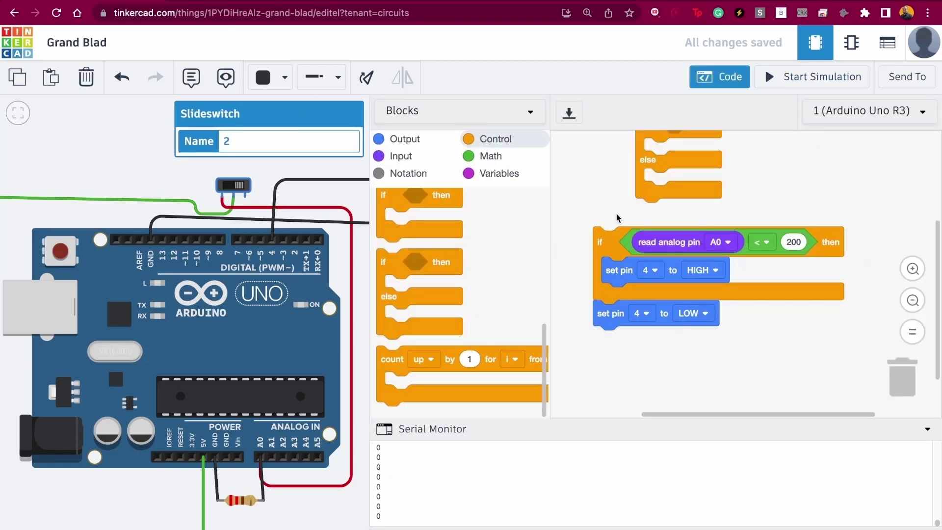
pyautogui.scroll(2, 604, 164)
pyautogui.moveTo(603, 164); pyautogui.dragTo(572, 163)
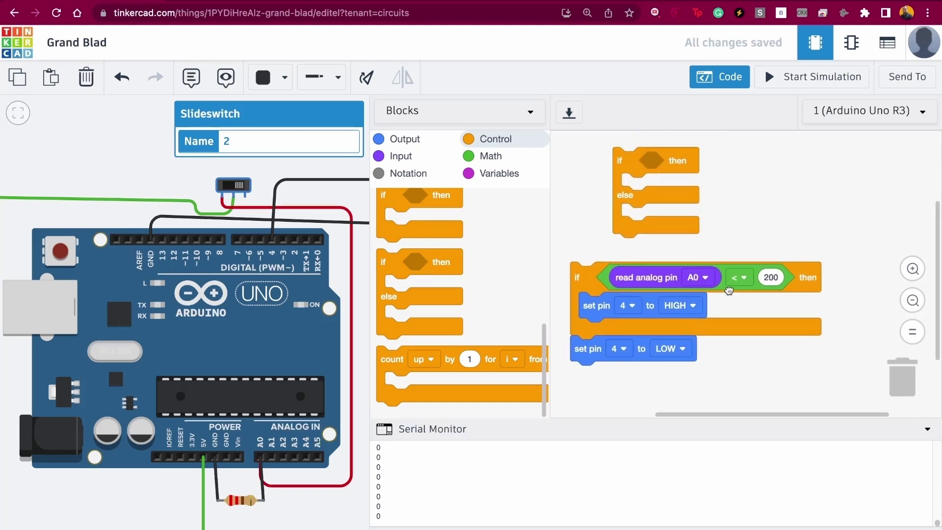
# - Move the A0 condition, pin 4 HIGH under then and pin 4 LOW under else into the if-then-else block, and delete the emptied if block
pyautogui.moveTo(729, 291); pyautogui.dragTo(676, 157)
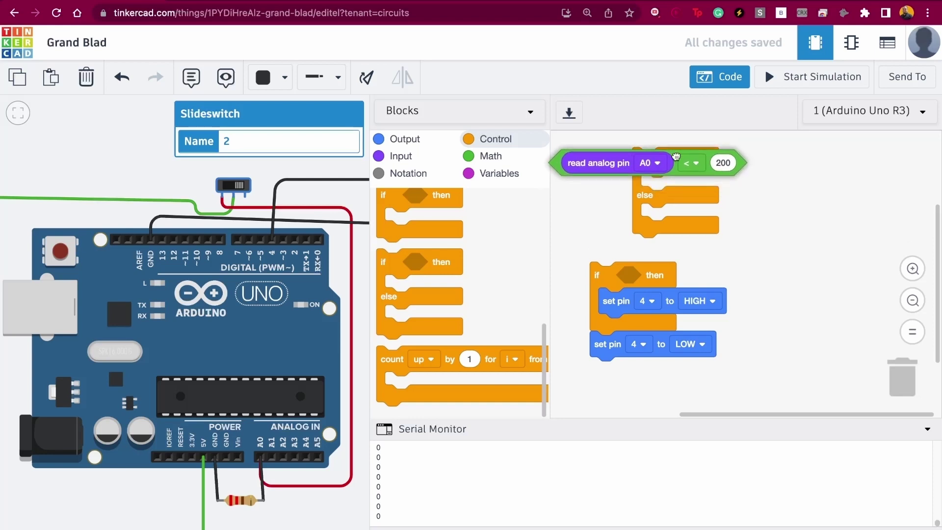
pyautogui.moveTo(564, 163); pyautogui.dragTo(680, 166)
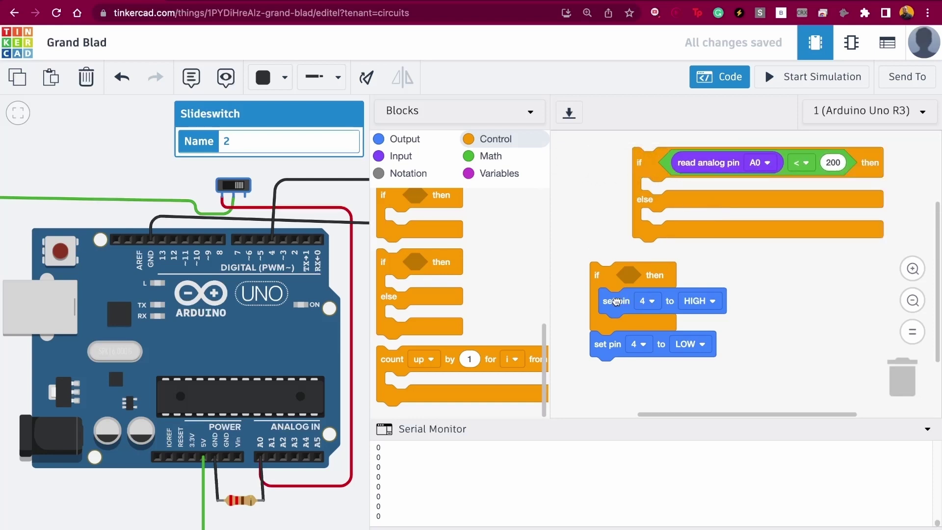
pyautogui.moveTo(615, 299); pyautogui.dragTo(666, 196)
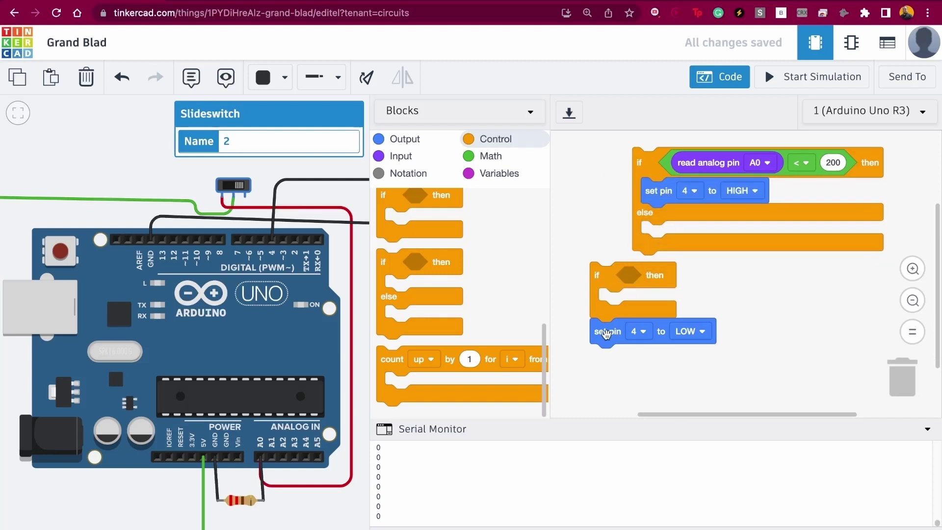
pyautogui.moveTo(606, 336); pyautogui.dragTo(663, 235)
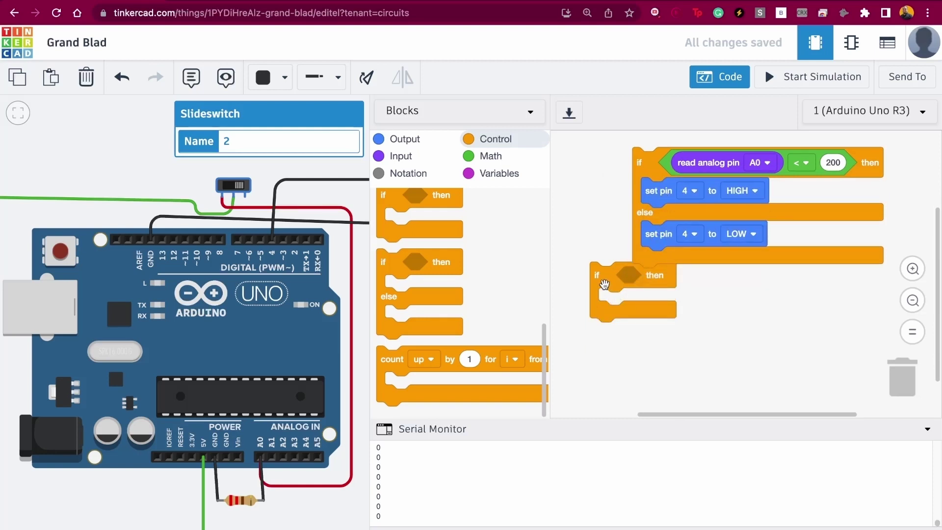
pyautogui.moveTo(604, 284); pyautogui.dragTo(900, 385)
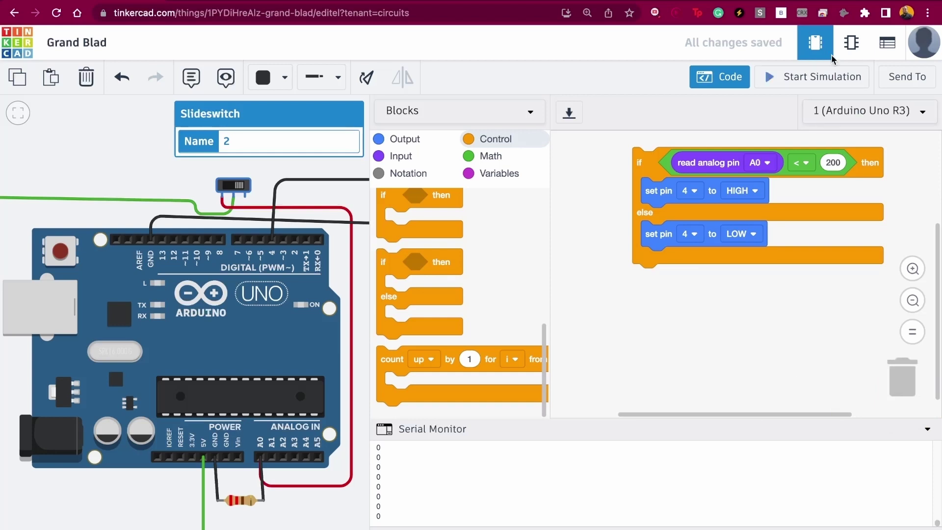
# - Simulate the circuit, toggle the slideswitch to compare the LED's behaviour with the block code, and stop the simulation
pyautogui.click(744, 84)
pyautogui.click(794, 84)
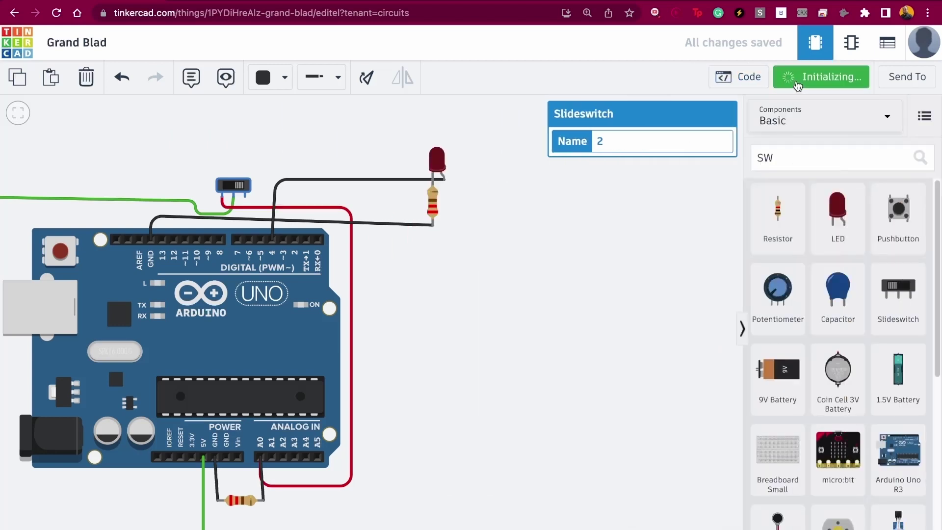
pyautogui.click(234, 184)
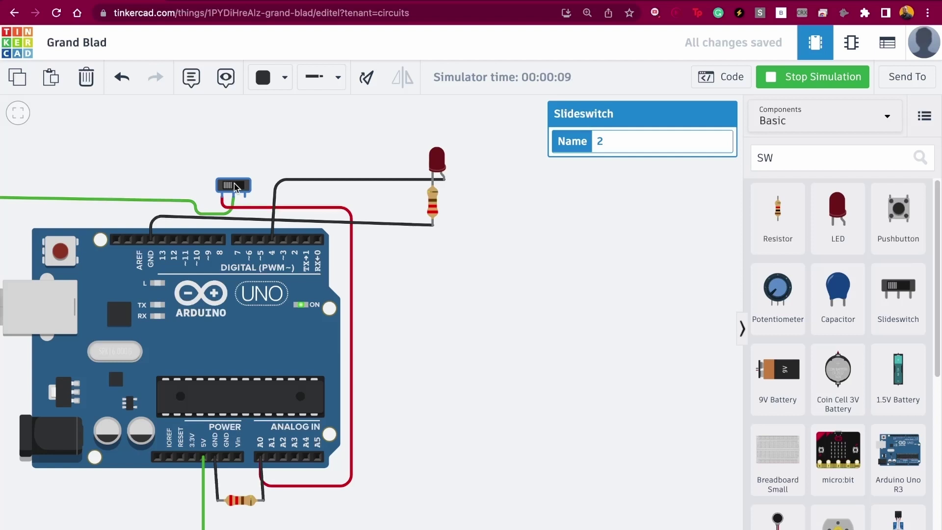
pyautogui.click(698, 80)
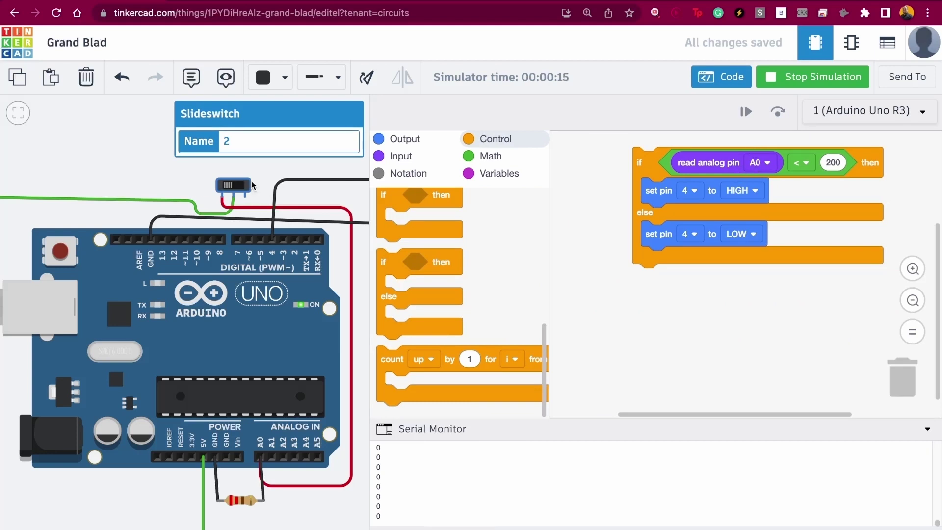
pyautogui.moveTo(257, 168); pyautogui.dragTo(168, 175)
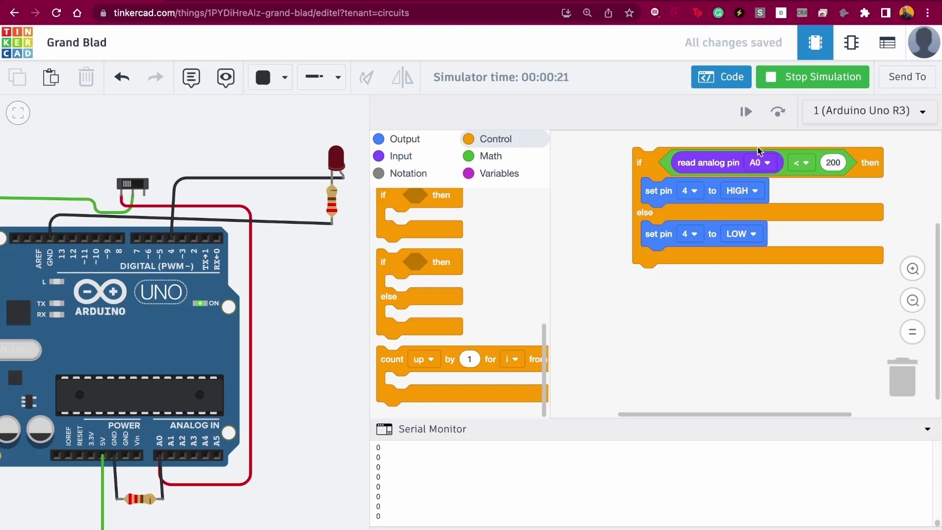
pyautogui.click(769, 78)
# - Swap the outputs so pin 4 is set to LOW under then and to HIGH under else
pyautogui.click(757, 192)
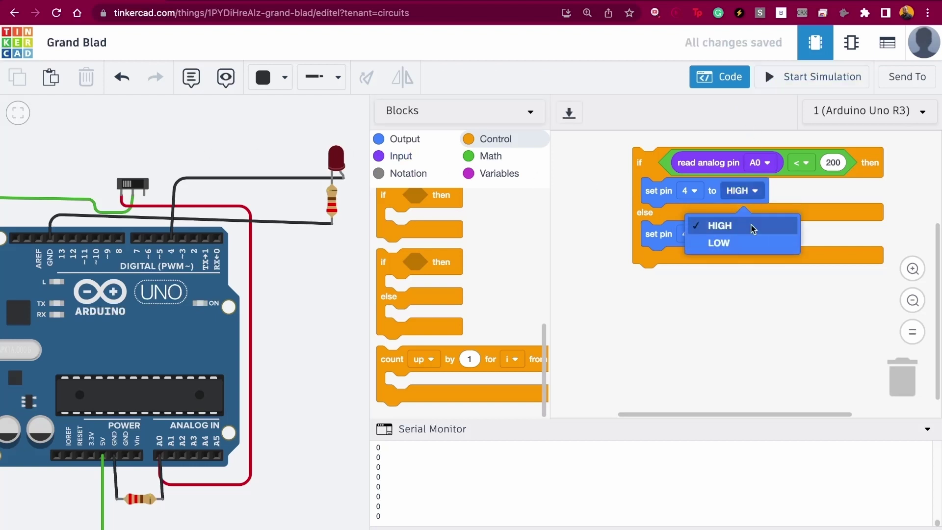
pyautogui.click(744, 242)
pyautogui.click(747, 236)
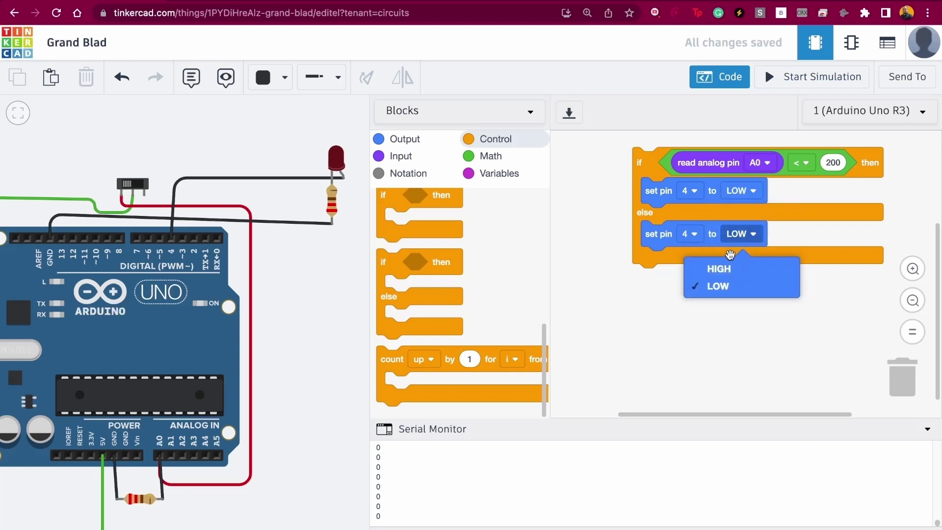
pyautogui.click(719, 268)
# - Run the simulation with the swapped outputs and toggle the slideswitch to check the LED
pyautogui.click(731, 78)
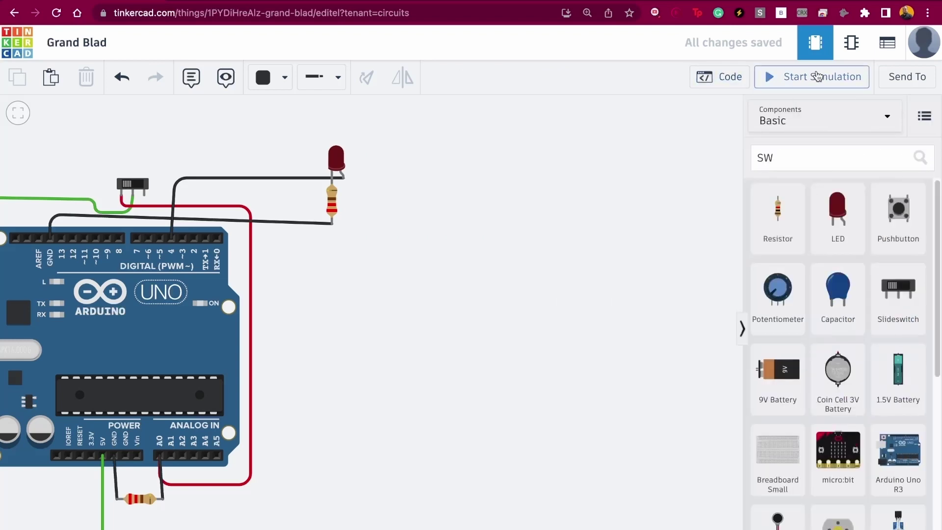
pyautogui.click(788, 76)
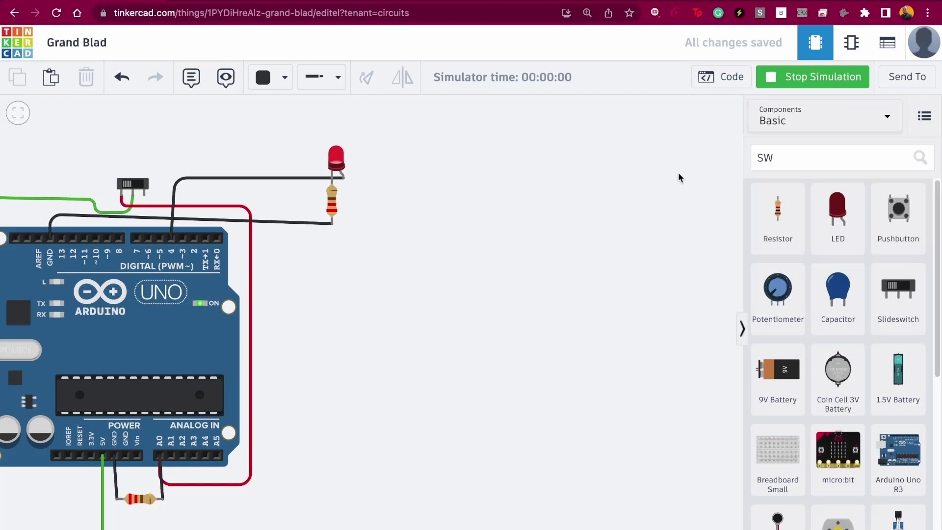
pyautogui.moveTo(435, 163); pyautogui.dragTo(574, 164)
pyautogui.click(275, 186)
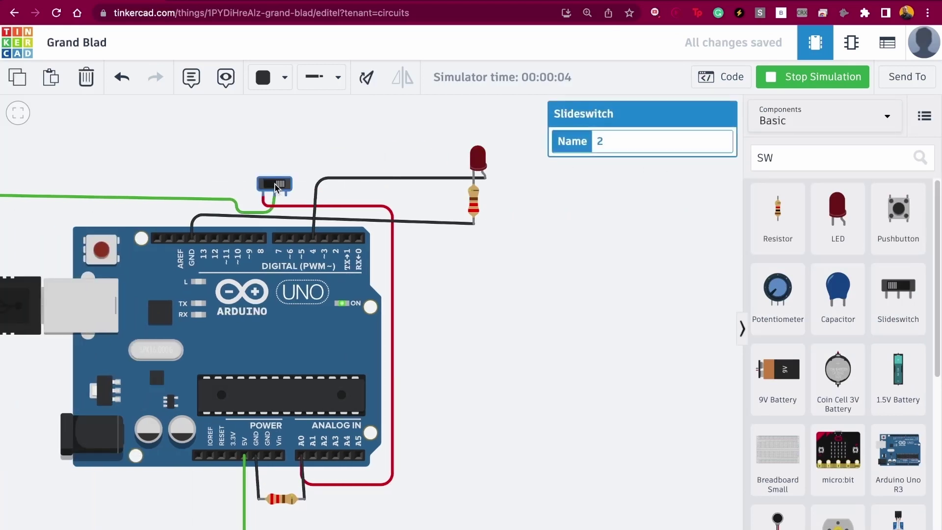
# - Toggle the slideswitch in the running simulation and examine how the LED on pin 4 responds
pyautogui.click(275, 186)
pyautogui.click(275, 186)
pyautogui.scroll(-5, 429, 167)
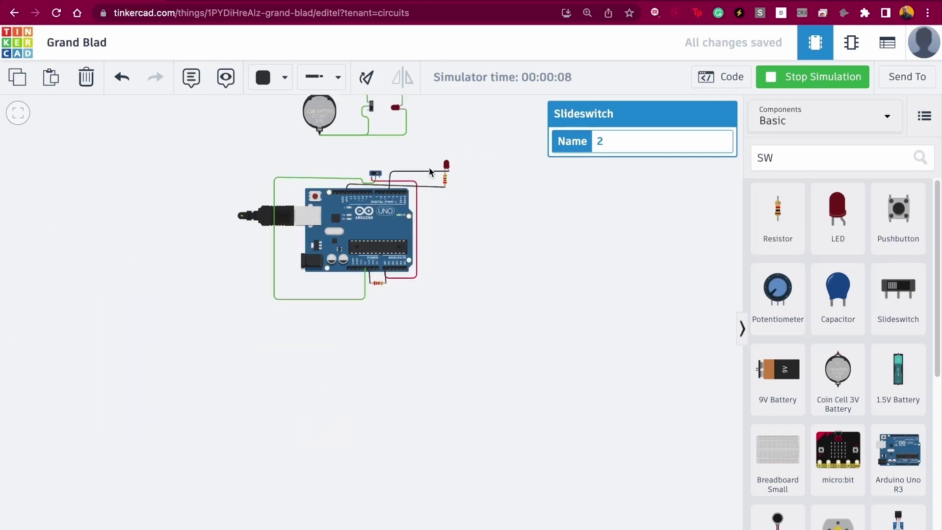
pyautogui.scroll(2, 428, 167)
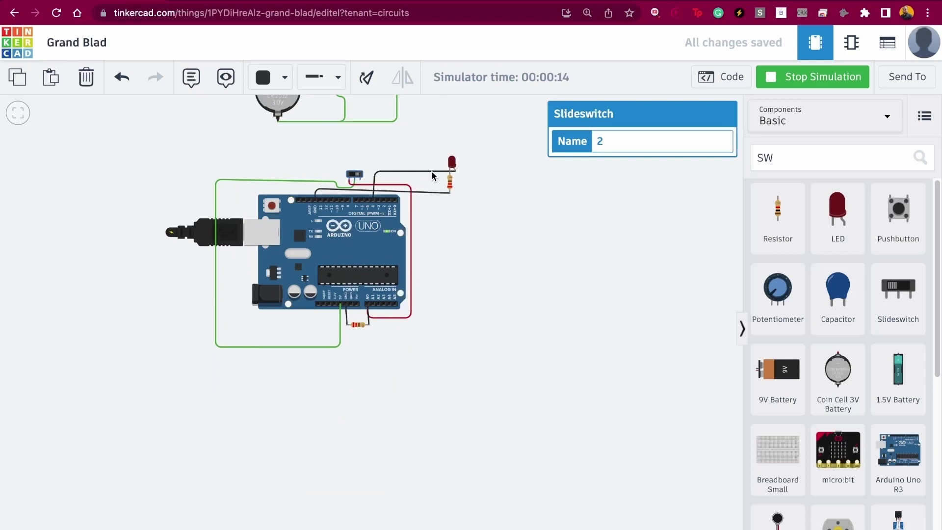
pyautogui.scroll(5, 440, 191)
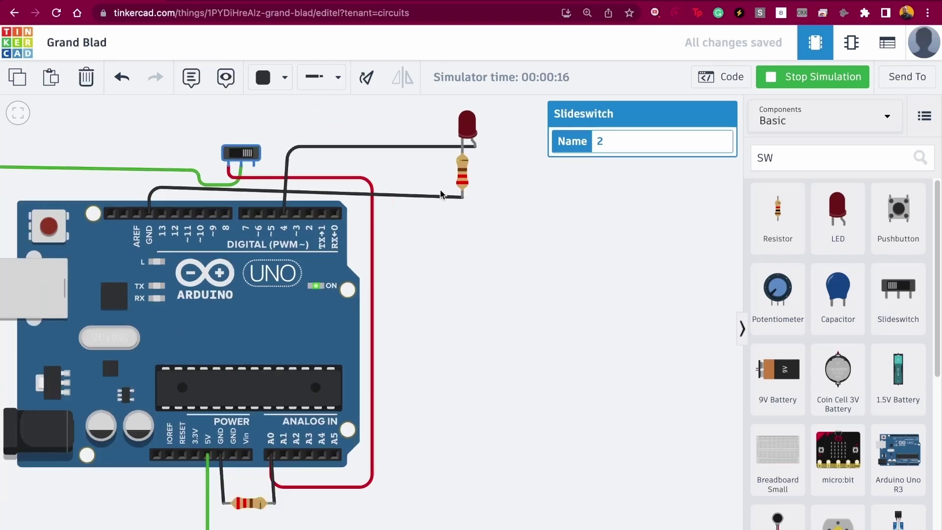
pyautogui.scroll(-5, 440, 193)
# - Compare the if-else block code and Arduino circuit with the coin cell NOT circuit, and stop the simulation
pyautogui.click(721, 77)
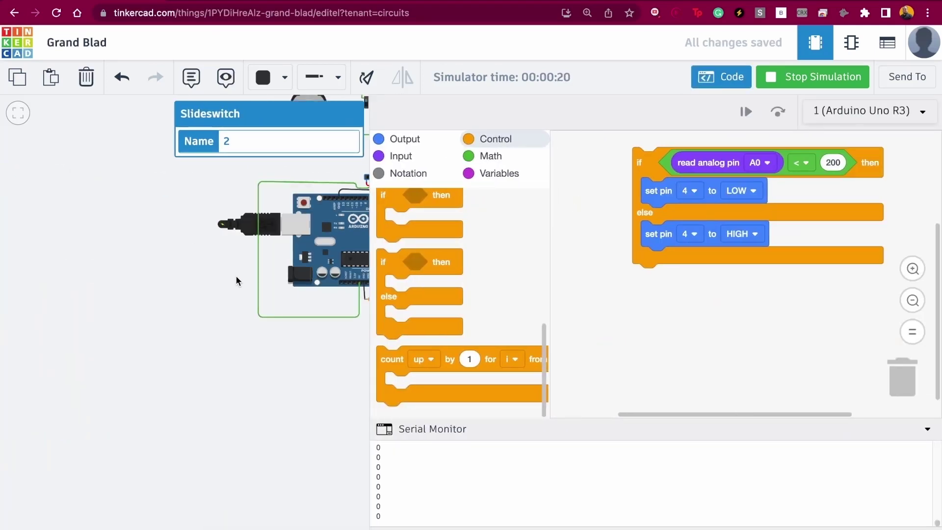
pyautogui.moveTo(237, 278); pyautogui.dragTo(153, 396)
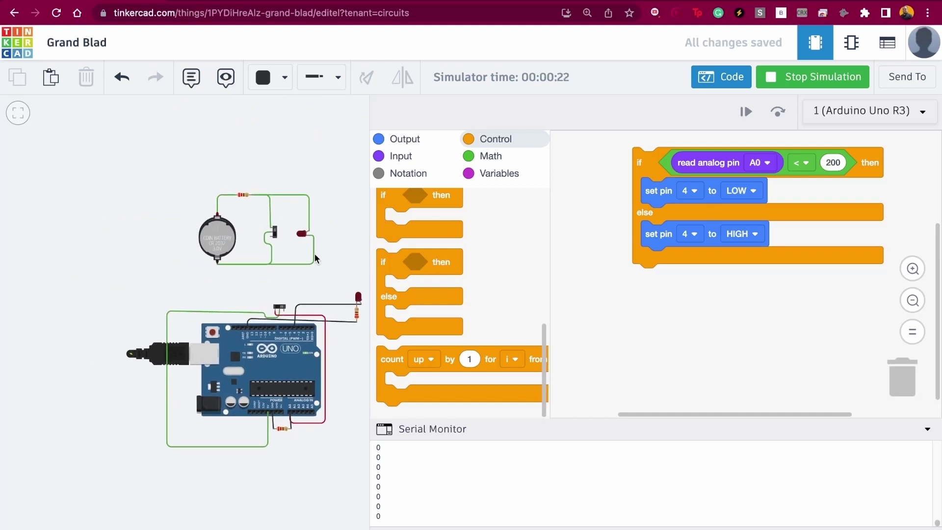
pyautogui.scroll(4, 305, 250)
pyautogui.scroll(3, 304, 246)
pyautogui.scroll(-2, 256, 228)
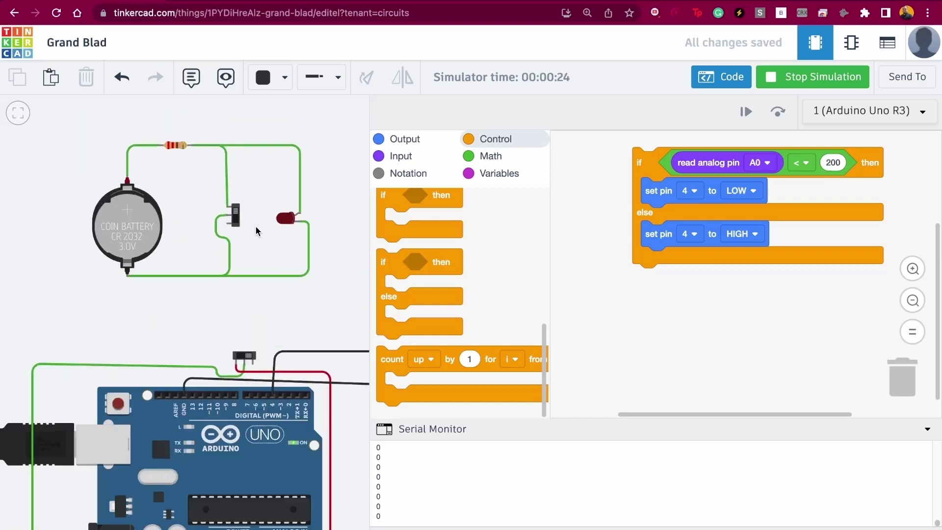
pyautogui.moveTo(272, 307); pyautogui.dragTo(228, 270)
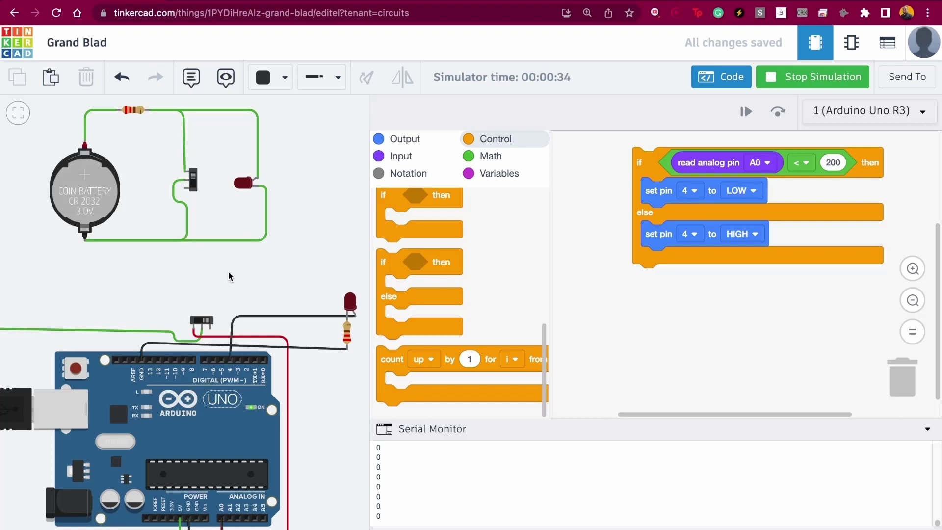
pyautogui.scroll(-3, 228, 276)
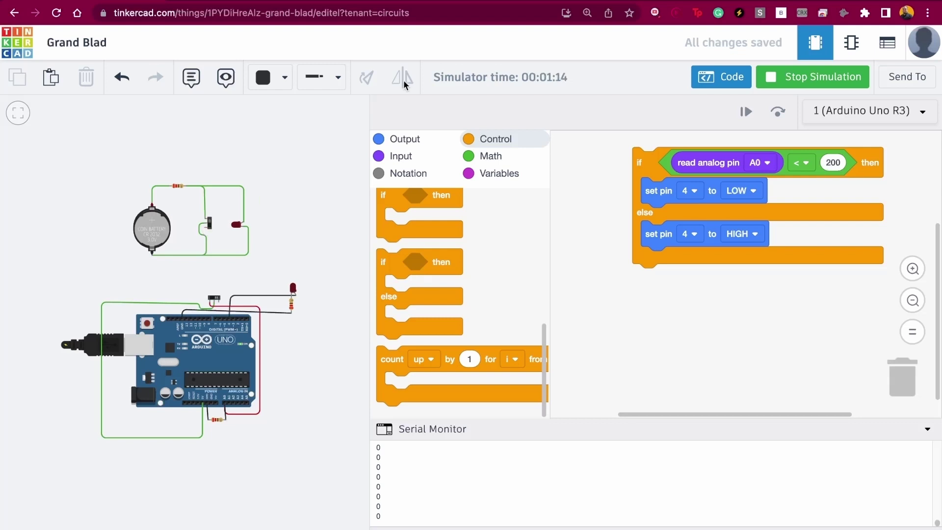
pyautogui.click(737, 75)
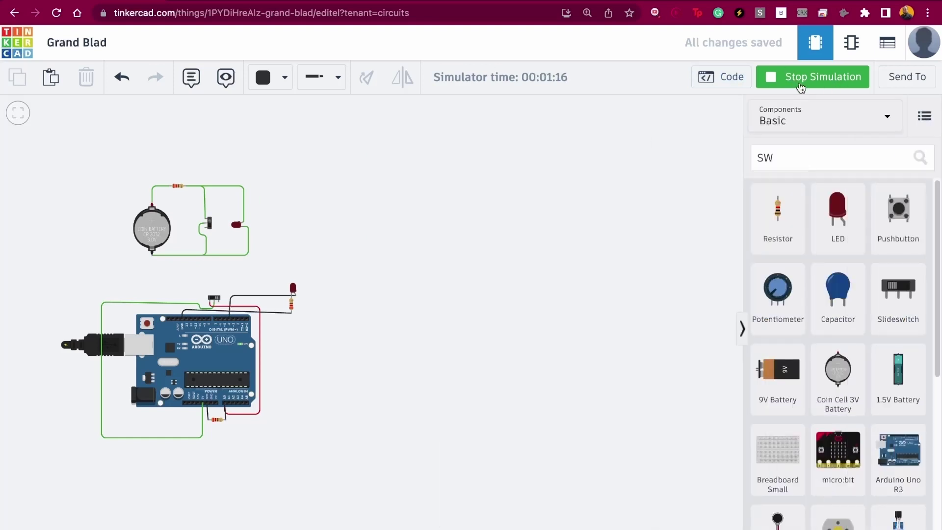
pyautogui.click(797, 78)
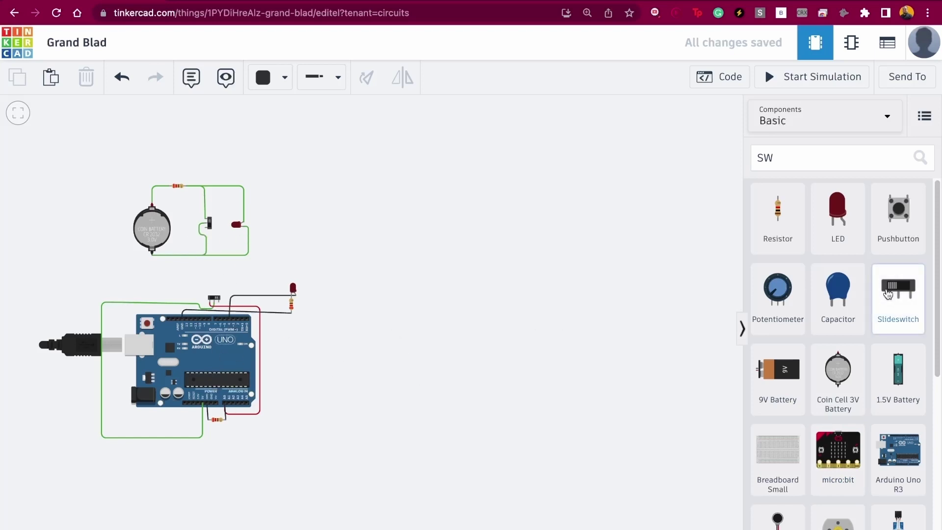
# - Search Google for PLC in a new browser tab and look through the image results
pyautogui.scroll(-4, 864, 402)
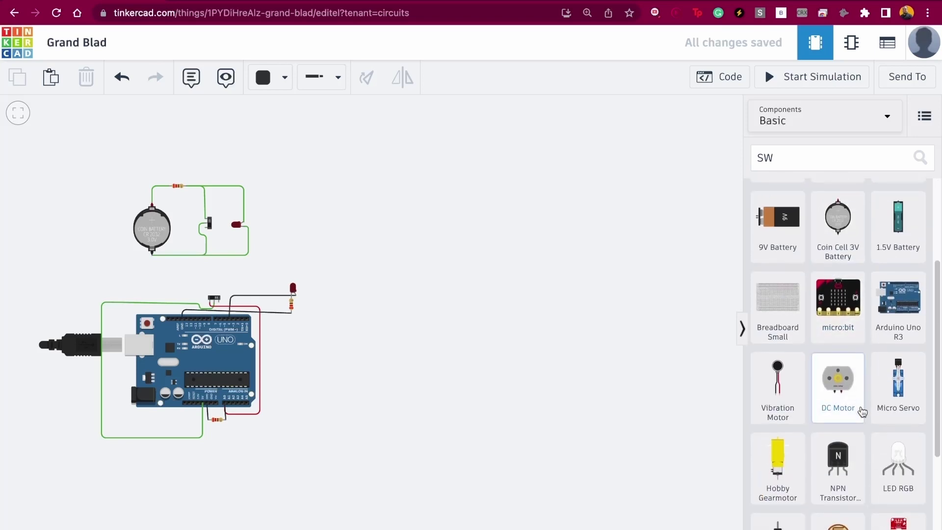
pyautogui.scroll(-1, 862, 411)
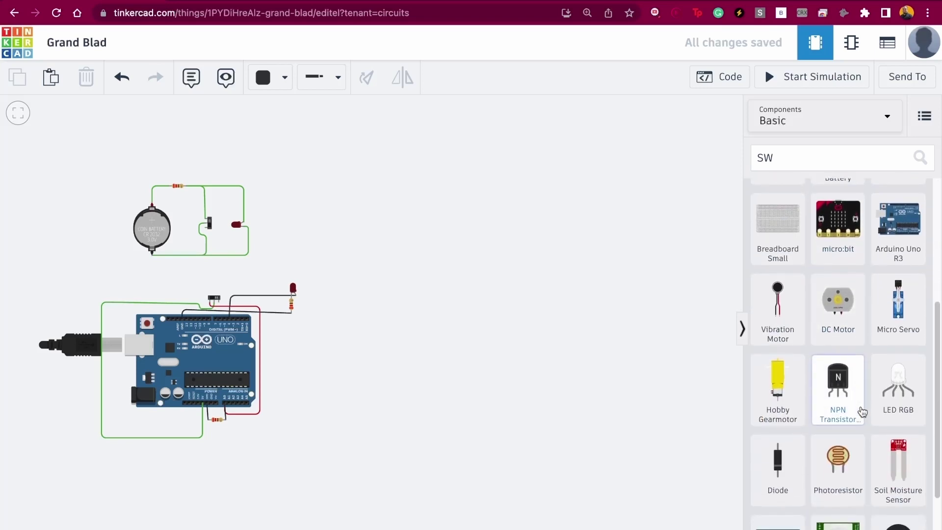
pyautogui.hotkey('ctrl', 'Tab')
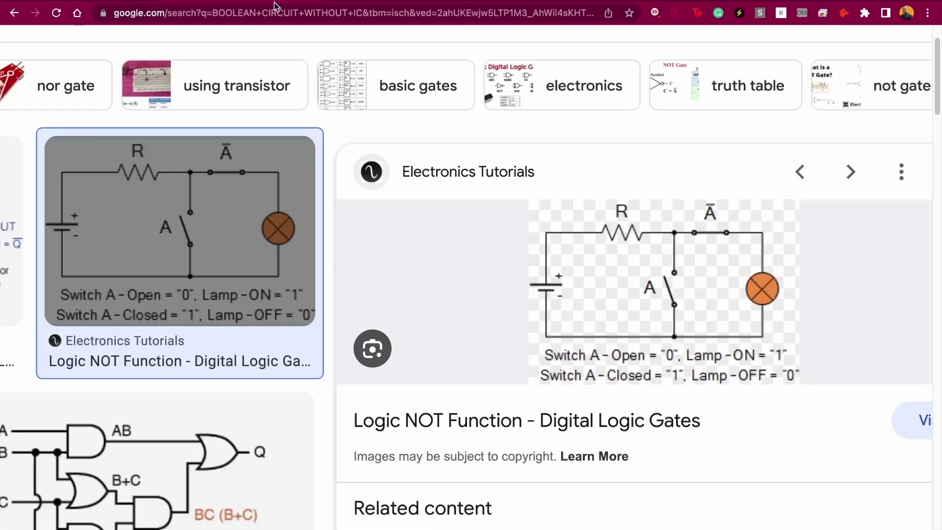
pyautogui.scroll(-5, 325, 174)
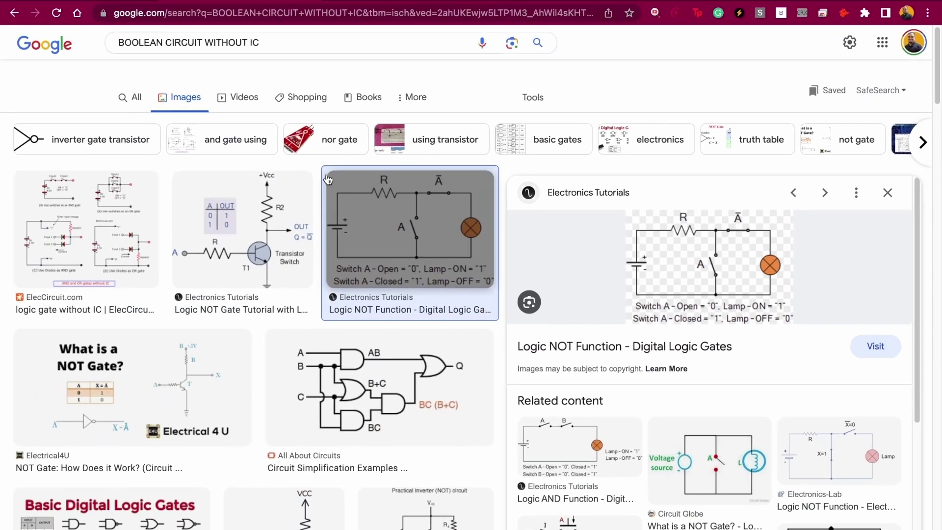
pyautogui.hotkey('ctrl', 't')
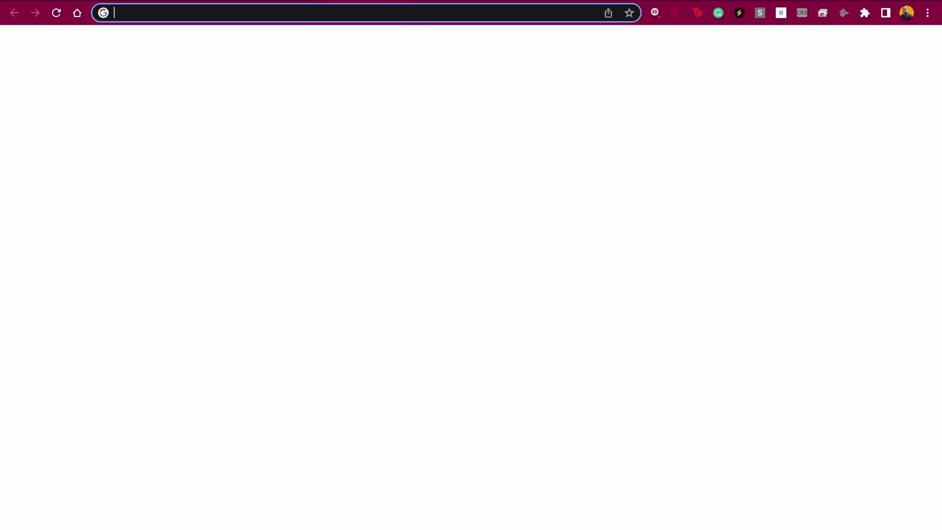
pyautogui.write('PLC')
pyautogui.press('Return')
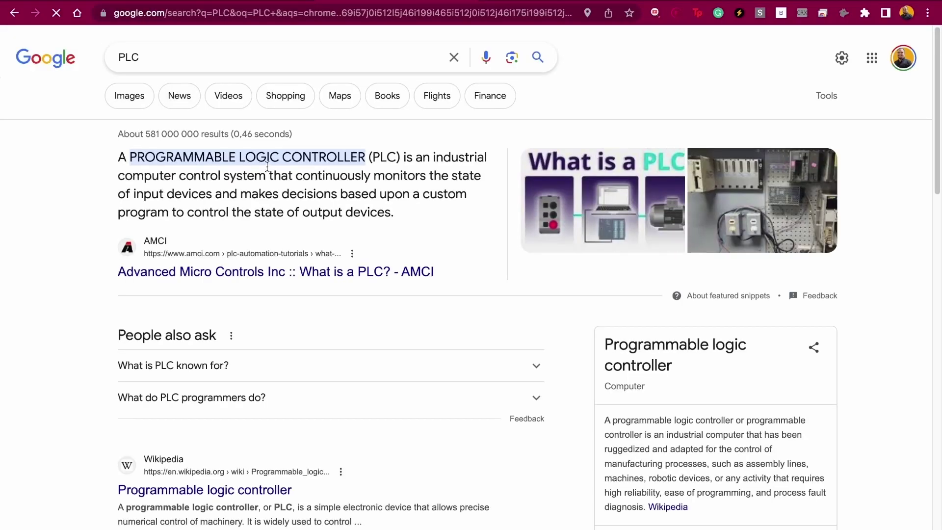
pyautogui.click(148, 99)
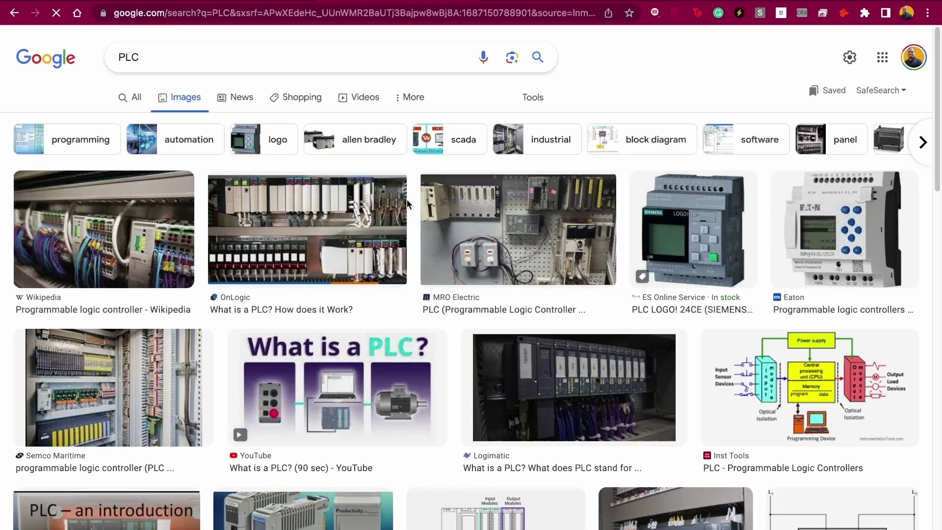
pyautogui.scroll(-3, 342, 273)
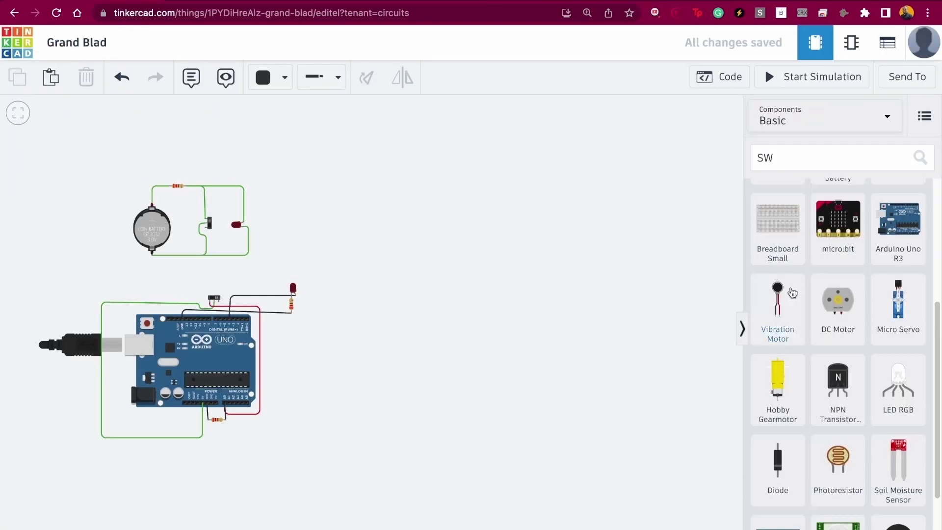
# - Add a second Arduino Uno R3 to the right of the existing Tinkercad circuit and review the PLC images again
pyautogui.moveTo(908, 255); pyautogui.dragTo(527, 341)
pyautogui.scroll(5, 525, 340)
pyautogui.scroll(-4, 541, 328)
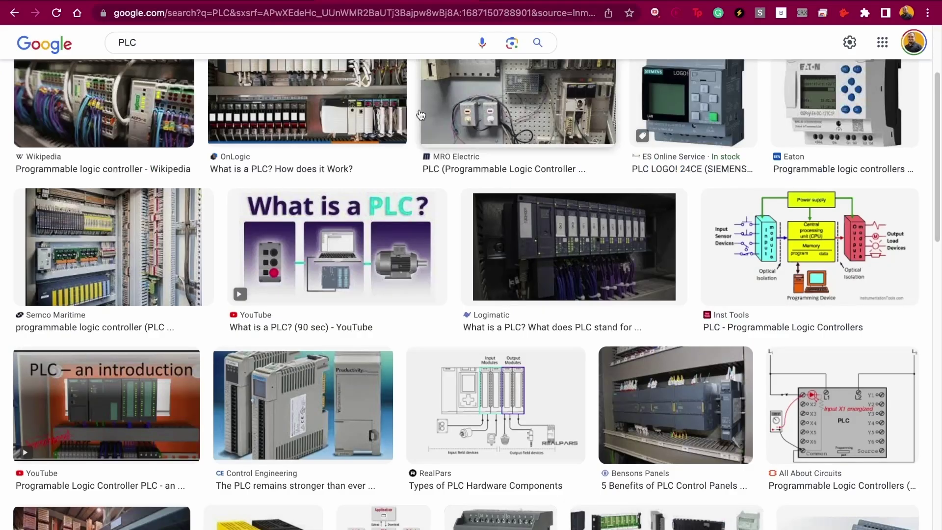
pyautogui.scroll(3, 139, 143)
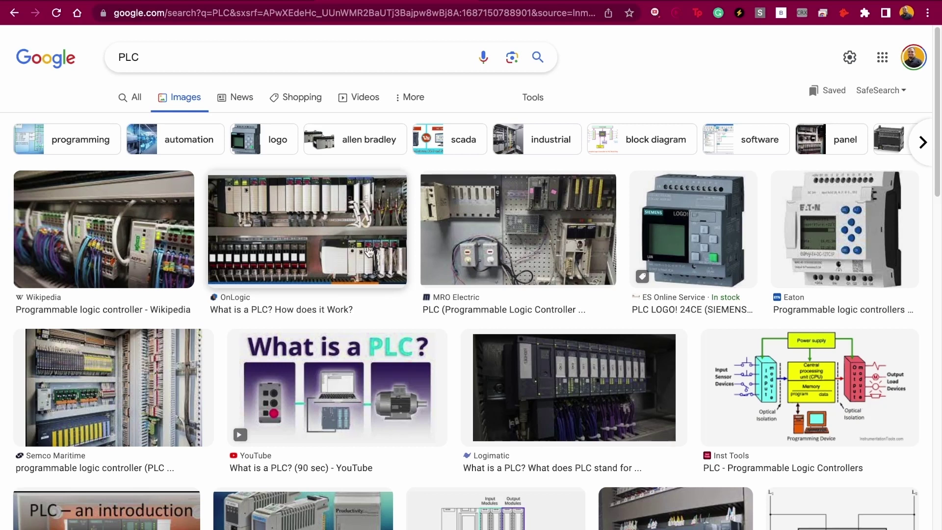
pyautogui.click(91, 1)
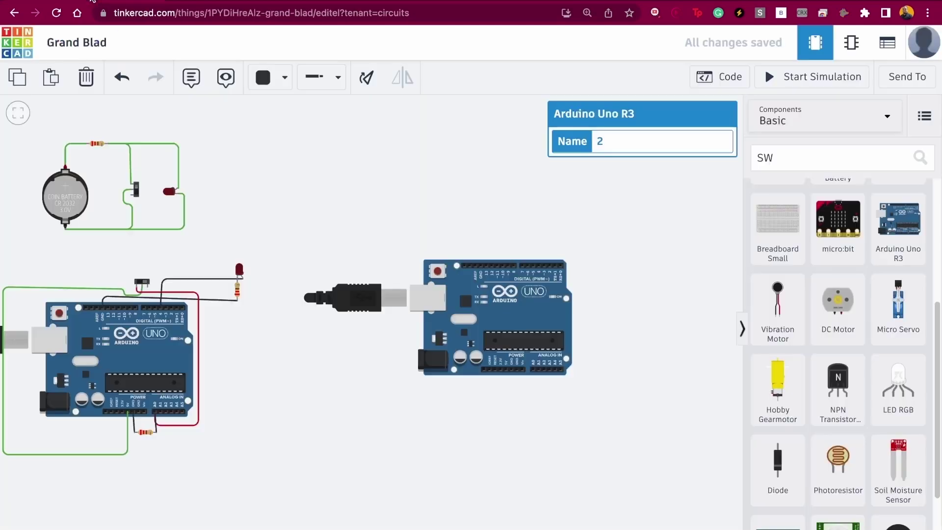
# - Place two red LEDs side by side above and to the right of the new Arduino
pyautogui.moveTo(633, 363); pyautogui.dragTo(443, 399)
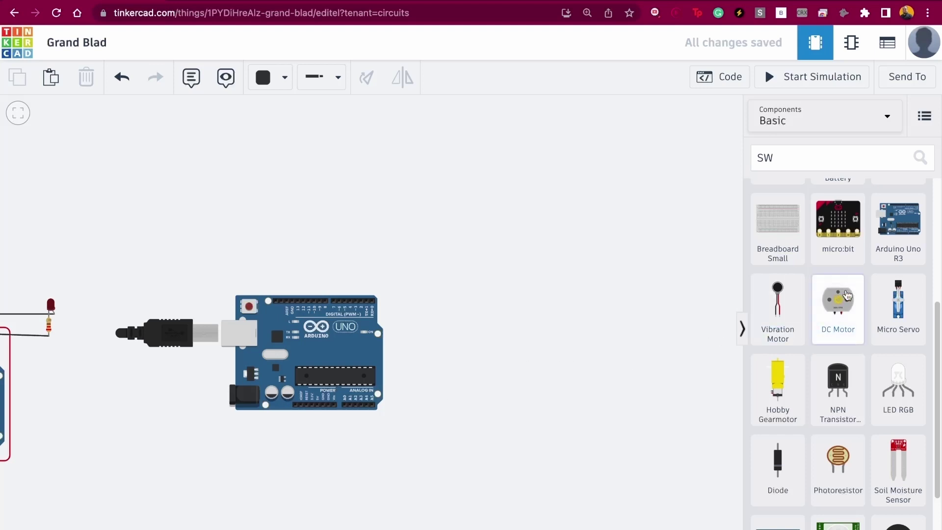
pyautogui.scroll(-2, 846, 295)
pyautogui.scroll(5, 847, 294)
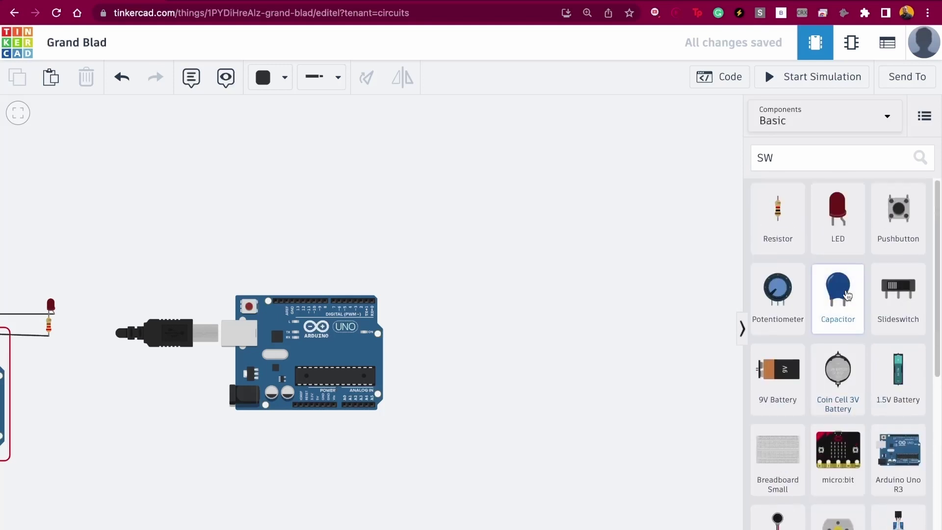
pyautogui.moveTo(838, 211); pyautogui.dragTo(442, 281)
pyautogui.click(817, 241)
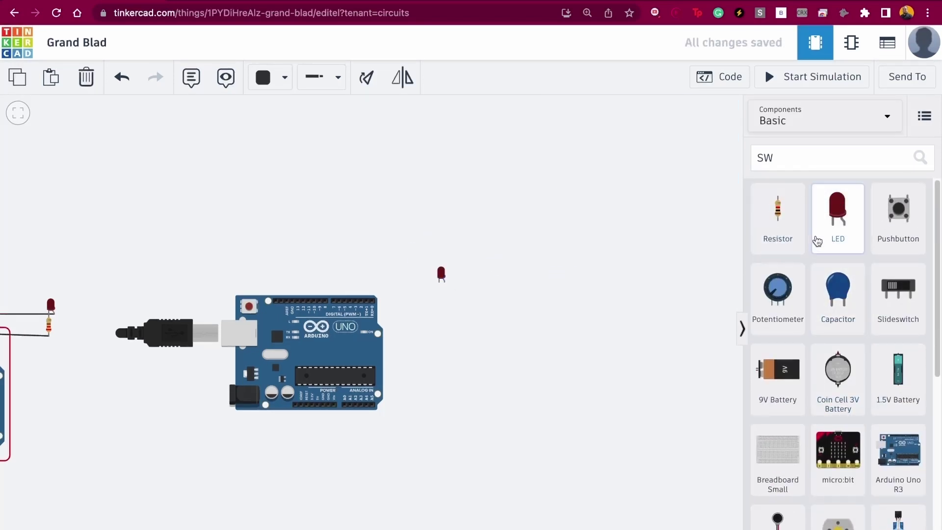
pyautogui.moveTo(816, 241); pyautogui.dragTo(463, 282)
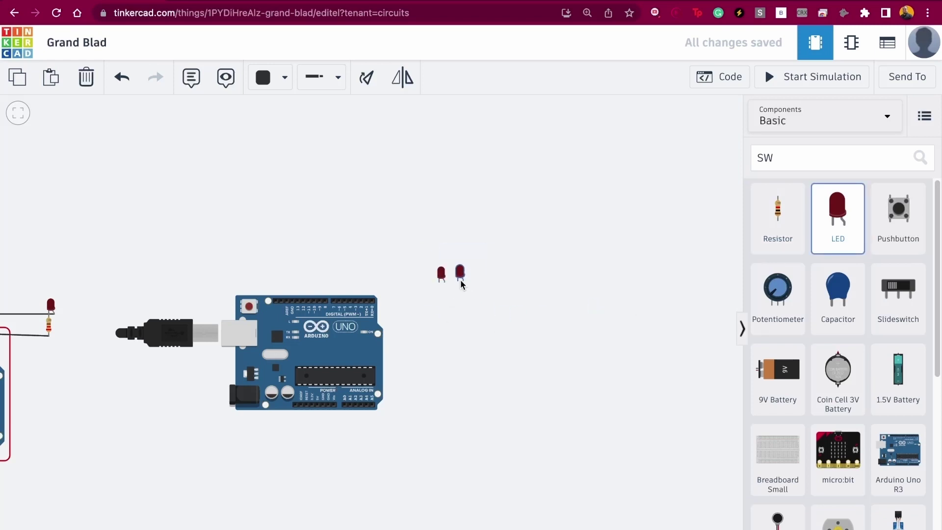
pyautogui.scroll(5, 461, 280)
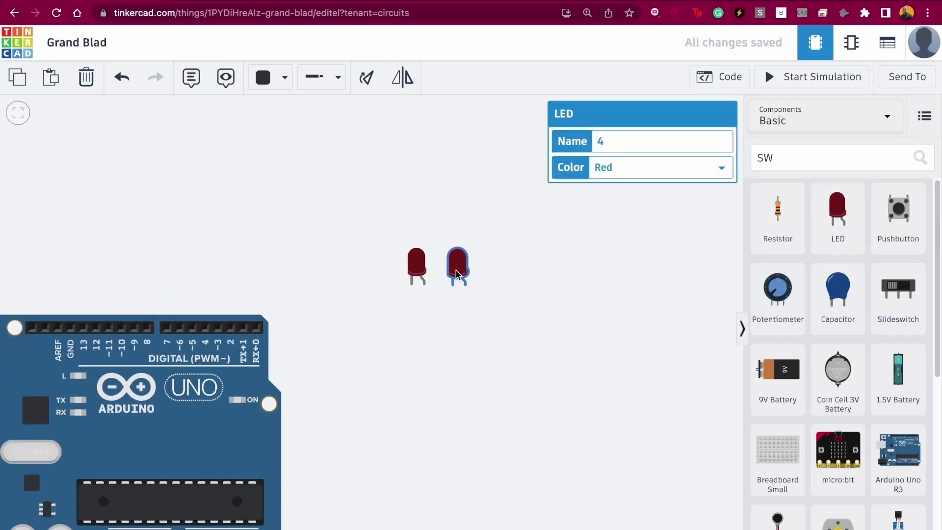
pyautogui.moveTo(456, 274); pyautogui.dragTo(452, 274)
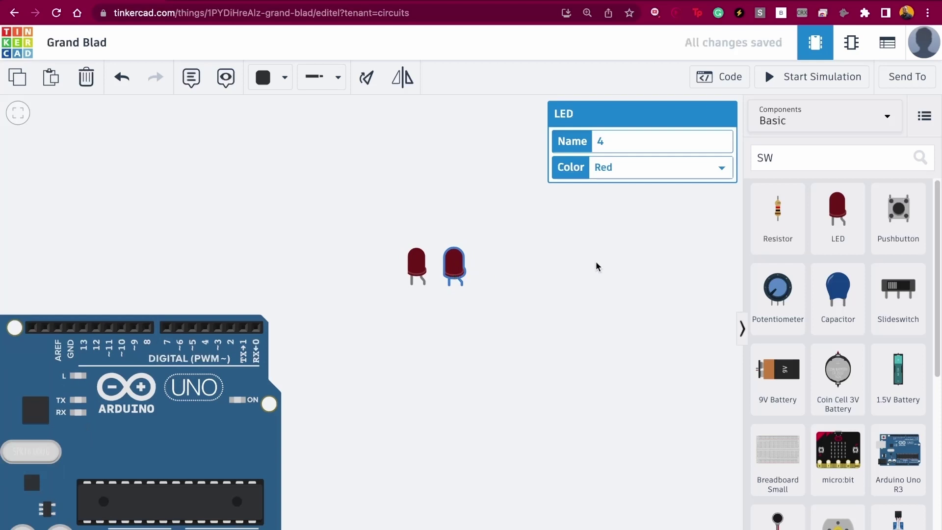
# - Duplicate the LED pair to form an even row of four, and move the new Arduino below the row
pyautogui.click(416, 269)
pyautogui.hotkey('ctrl', 'c')
pyautogui.hotkey('ctrl', 'v')
pyautogui.click(516, 296)
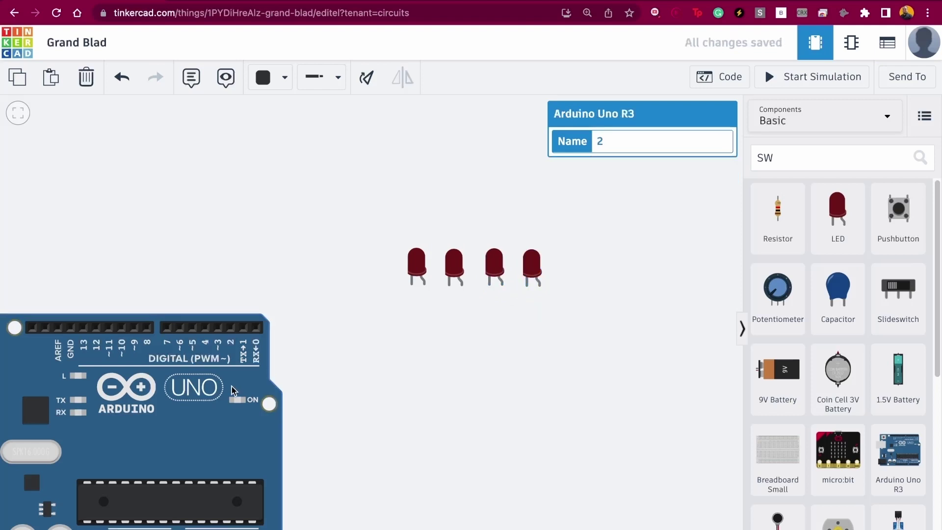
pyautogui.moveTo(232, 387); pyautogui.dragTo(552, 452)
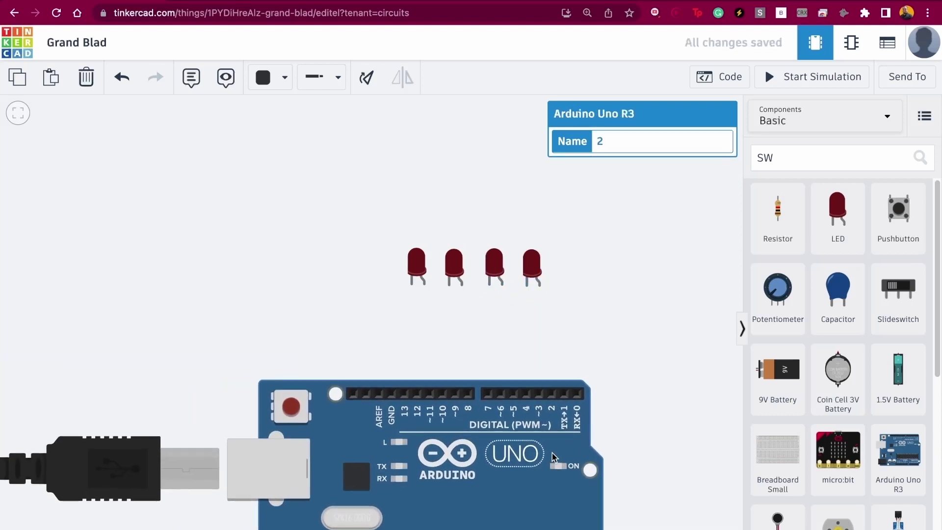
pyautogui.click(592, 345)
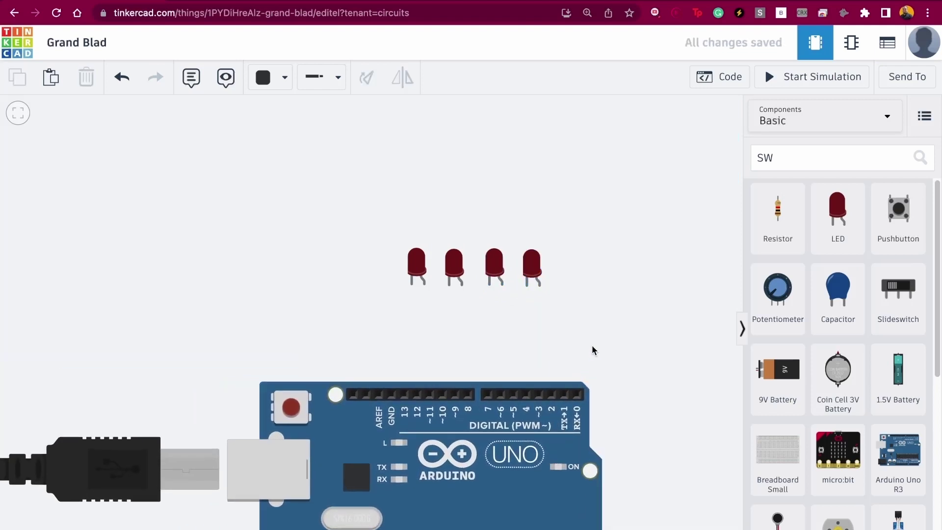
# - Wire the cathodes of the first three LEDs together with black U-shaped wires running below them
pyautogui.click(412, 284)
pyautogui.click(413, 314)
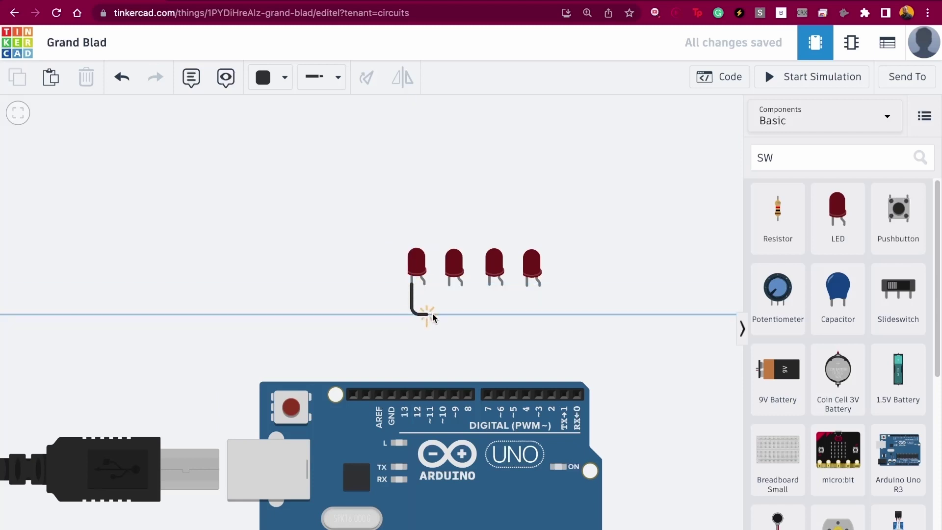
pyautogui.click(449, 313)
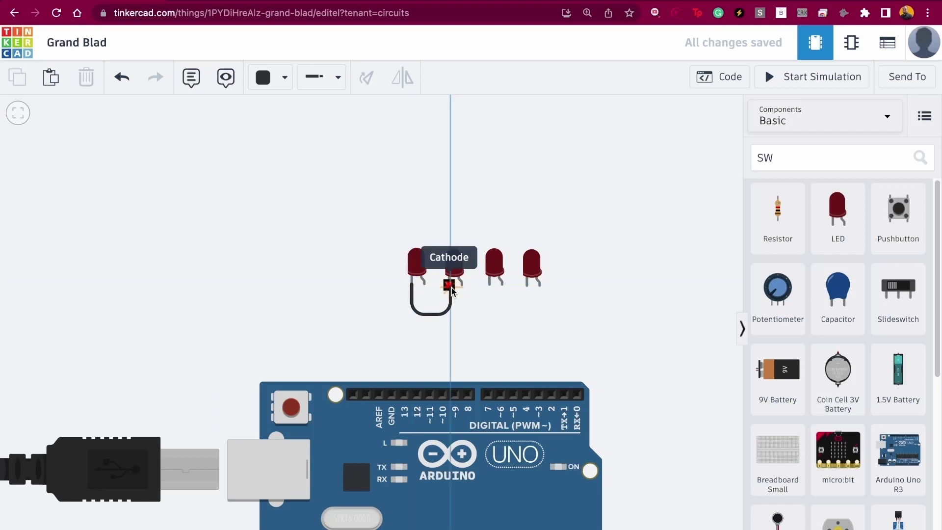
pyautogui.click(449, 285)
pyautogui.click(489, 285)
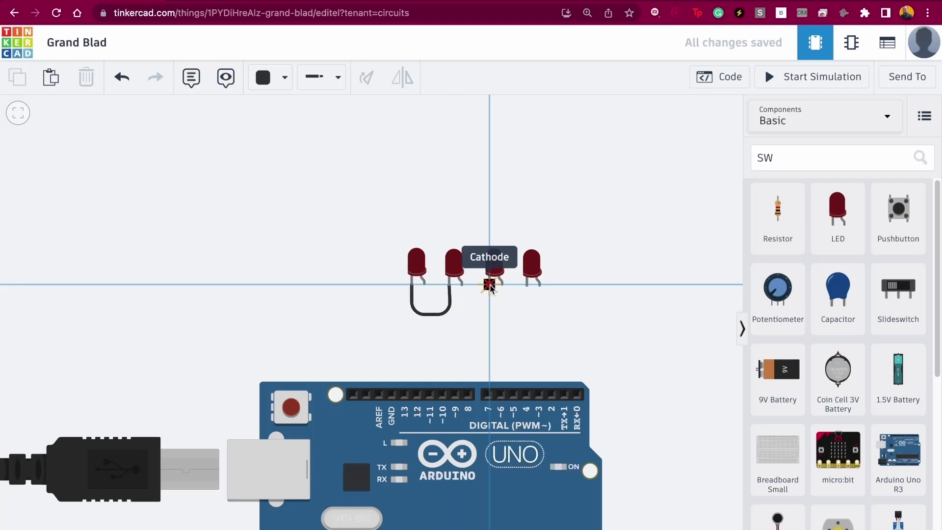
pyautogui.click(490, 314)
pyautogui.click(451, 314)
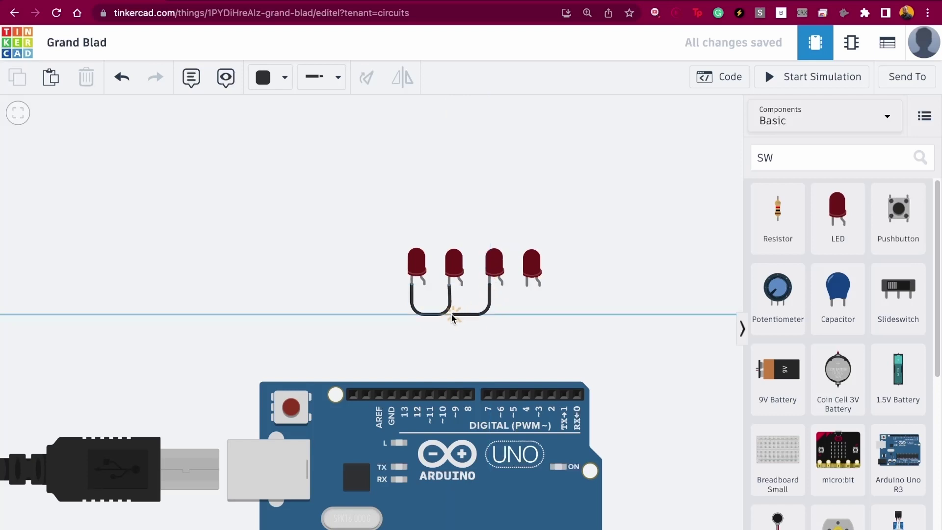
pyautogui.click(449, 284)
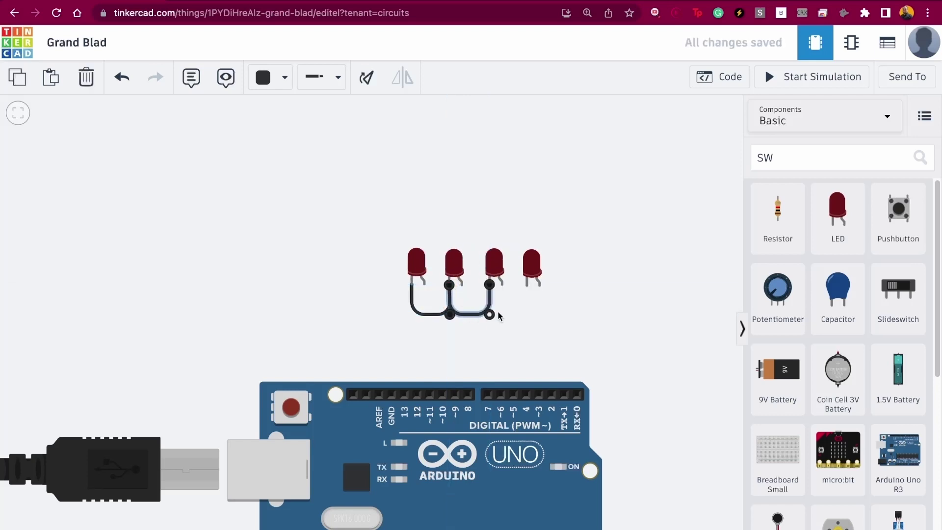
# - Wire the fourth LED's cathode to the third LED's cathode with a black U-shaped wire running below them
pyautogui.click(526, 283)
pyautogui.click(527, 318)
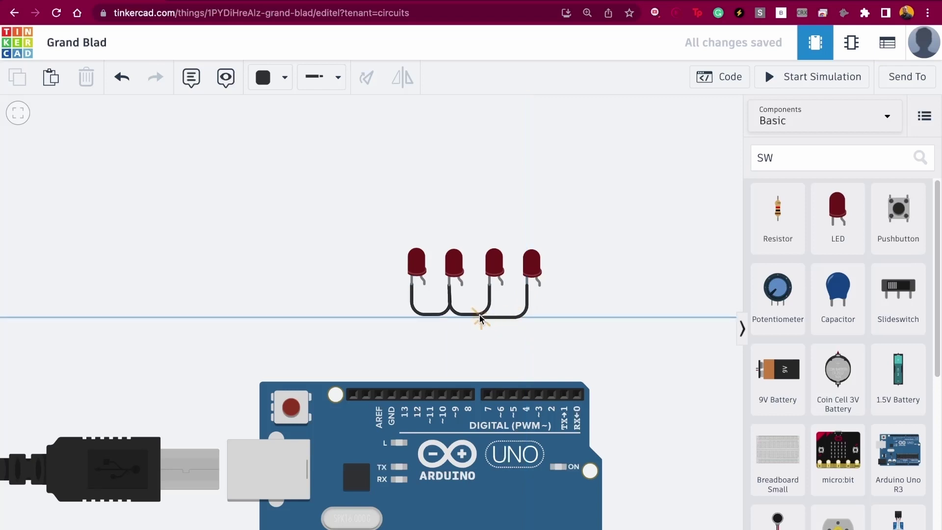
pyautogui.click(489, 316)
pyautogui.click(492, 284)
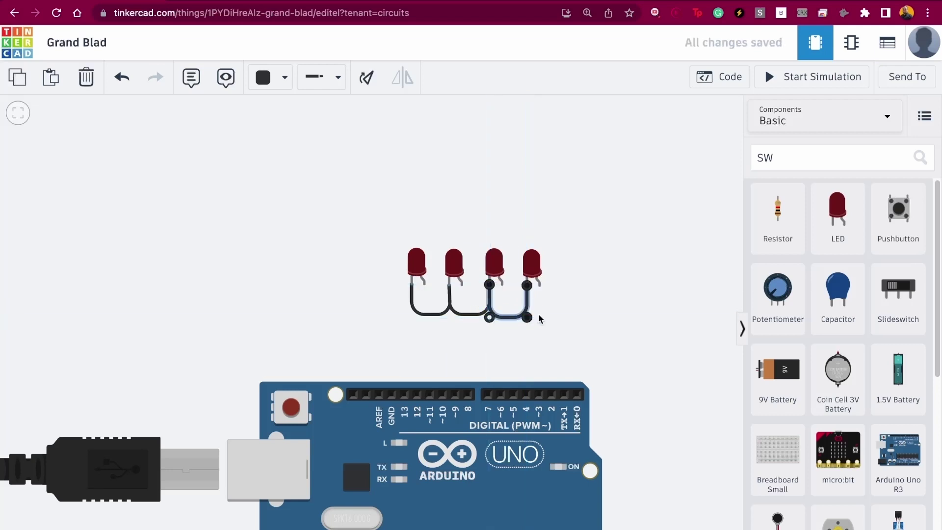
pyautogui.click(562, 316)
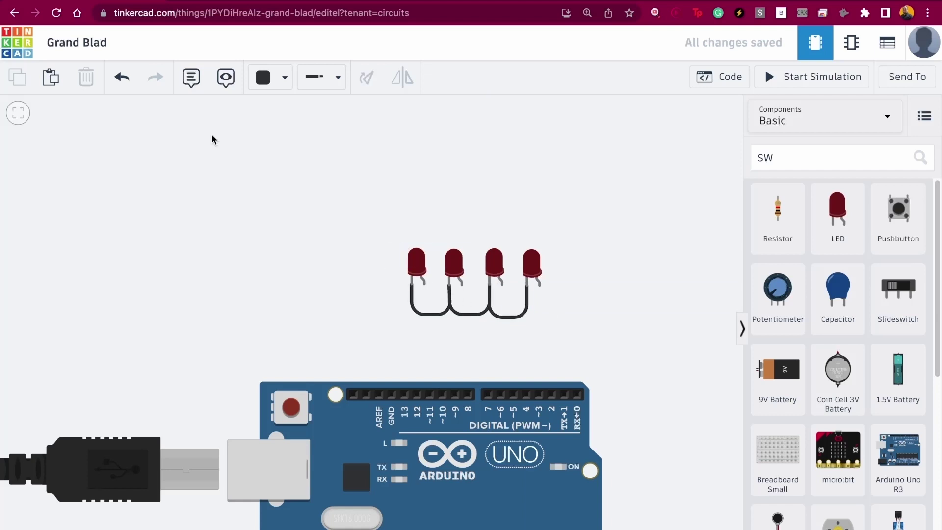
# - Set the wire color to Red and wire the first LED's anode to digital pin 6 with a stepped wire
pyautogui.click(262, 78)
pyautogui.click(299, 152)
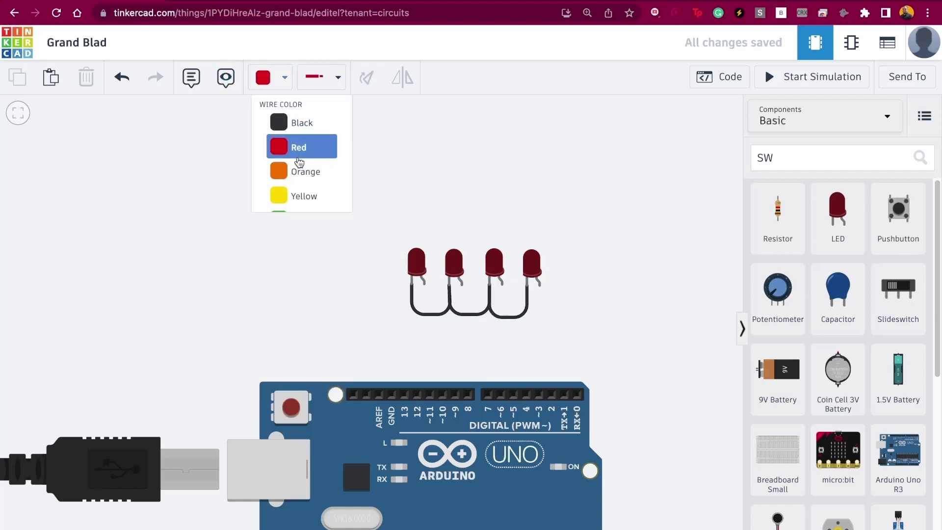
pyautogui.click(425, 346)
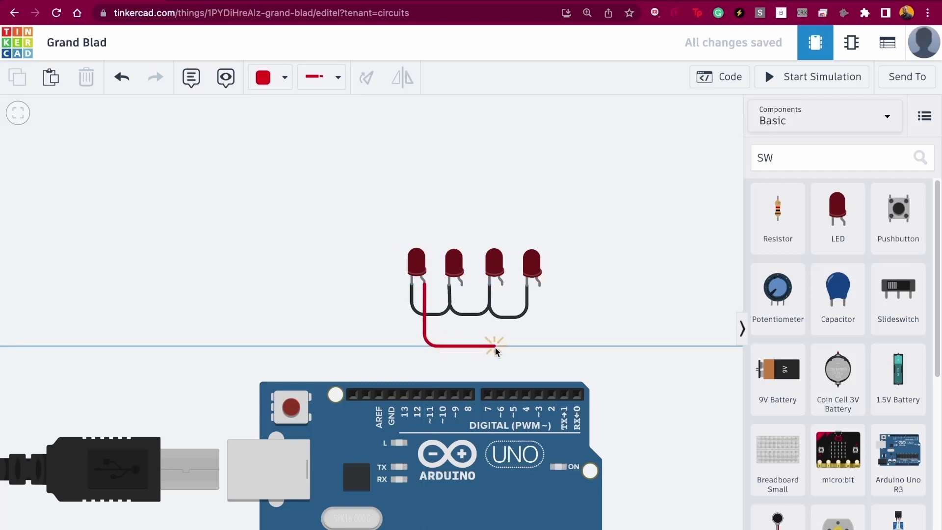
pyautogui.click(499, 346)
pyautogui.click(500, 394)
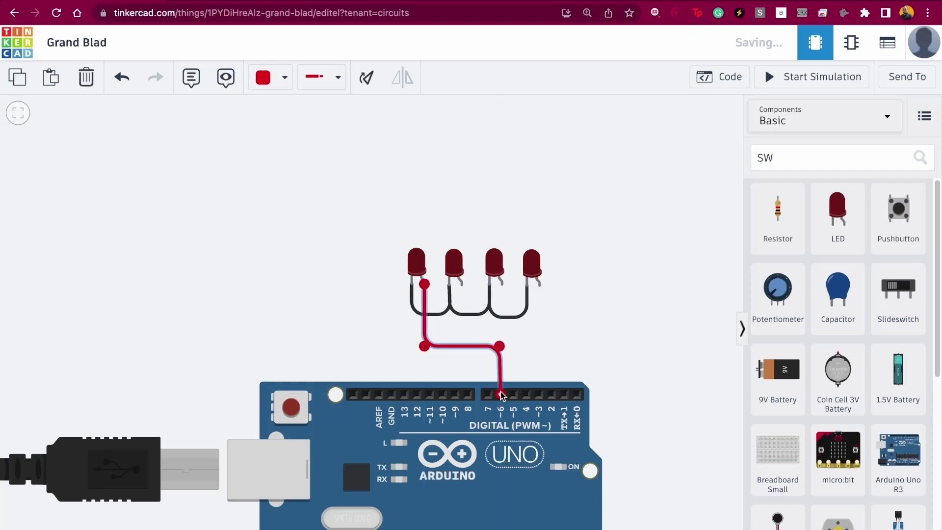
# - Wire the second LED's anode to digital pin 5 with a stepped red wire above the first one
pyautogui.click(460, 285)
pyautogui.click(461, 335)
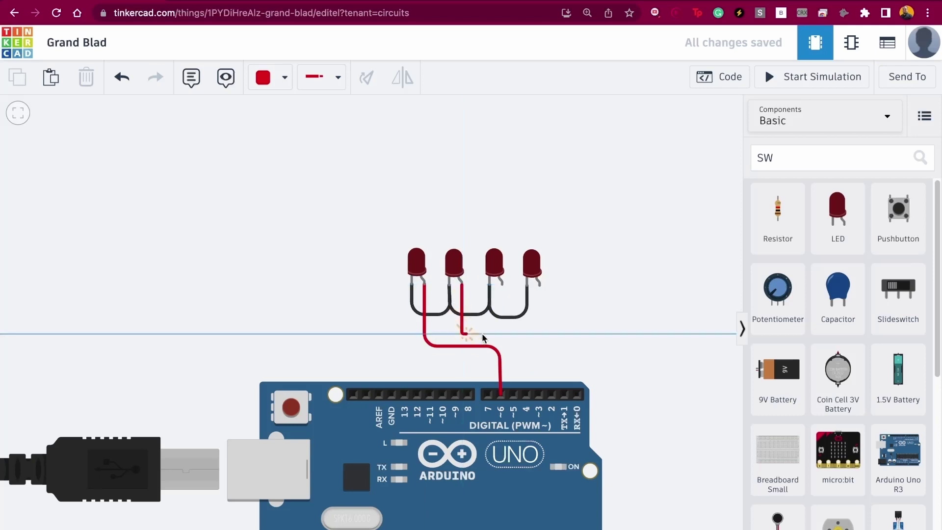
pyautogui.click(506, 333)
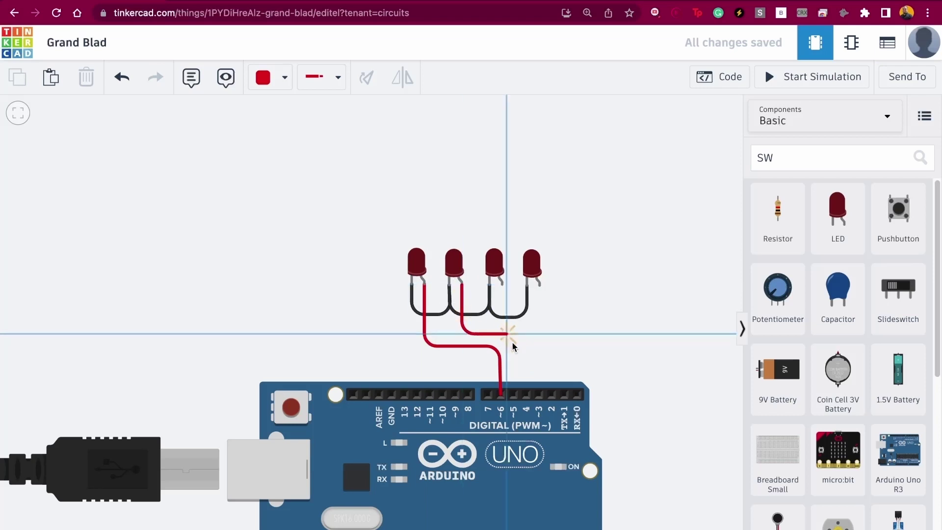
pyautogui.click(513, 393)
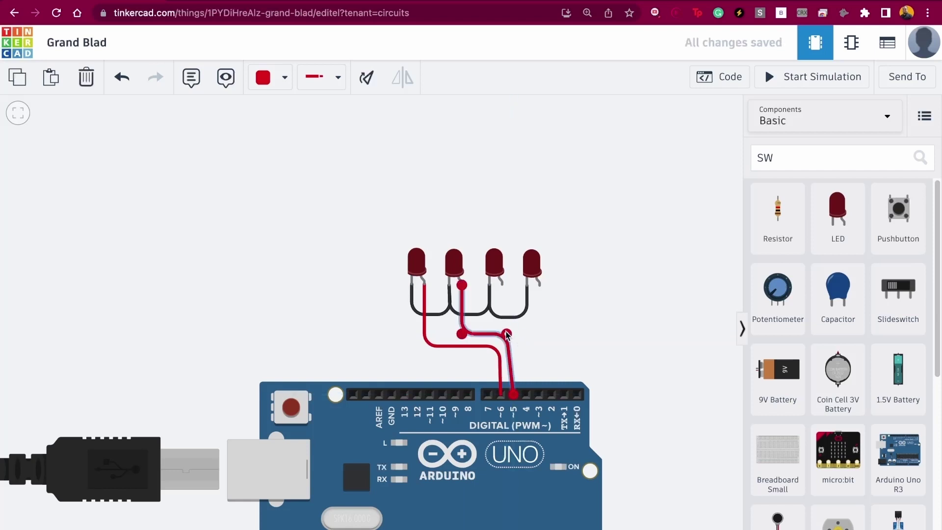
pyautogui.click(534, 325)
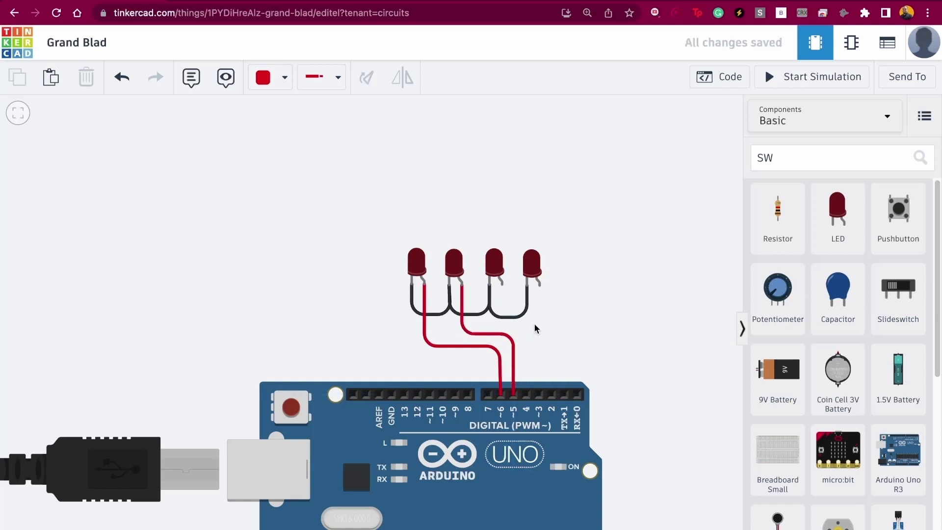
# - Wire the third LED's anode to digital pin 4 in red and adjust the wire's lower bend slightly
pyautogui.click(501, 283)
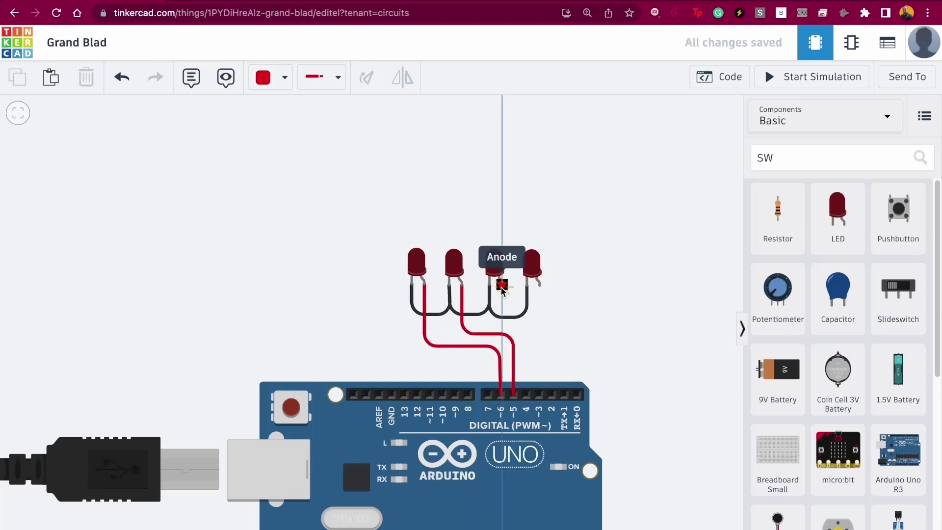
pyautogui.click(502, 324)
pyautogui.click(525, 324)
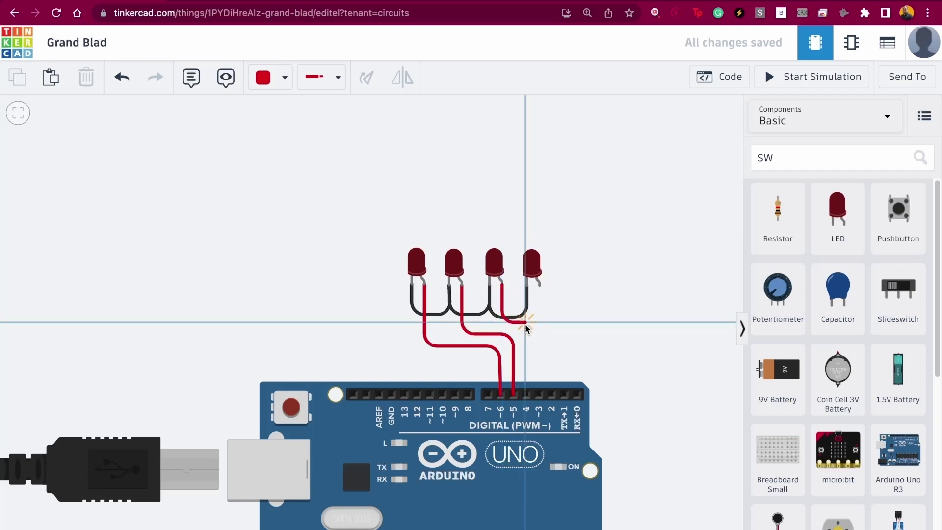
pyautogui.click(526, 393)
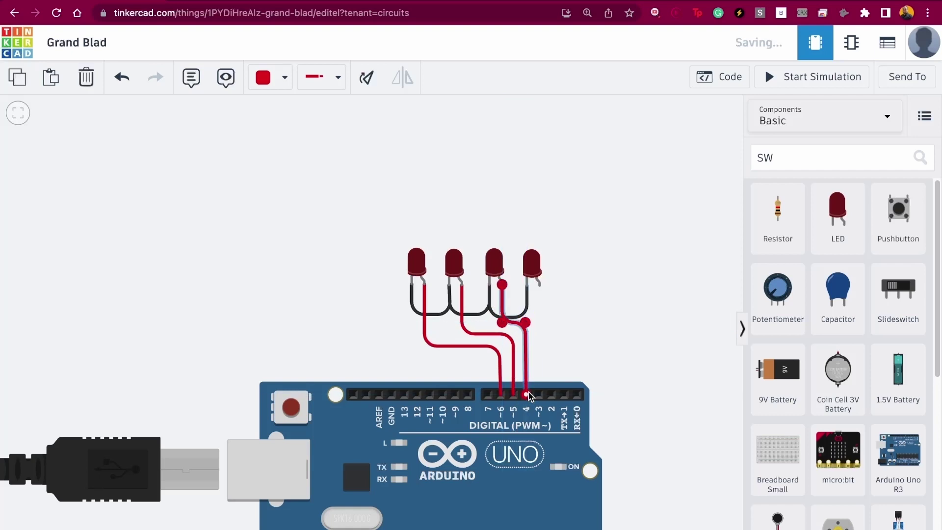
pyautogui.moveTo(526, 323); pyautogui.dragTo(530, 320)
pyautogui.click(555, 310)
# - Wire the fourth LED's anode straight down to digital pin 3 in red
pyautogui.click(539, 283)
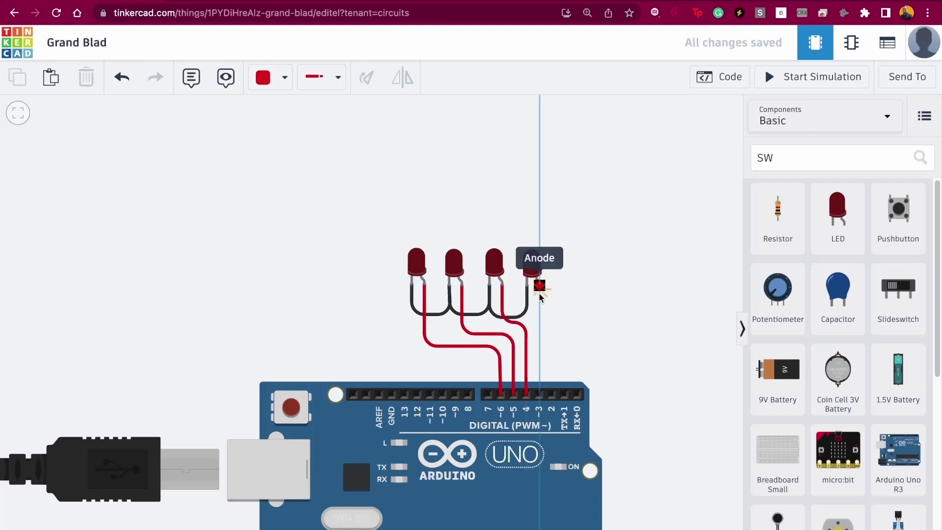
pyautogui.click(540, 313)
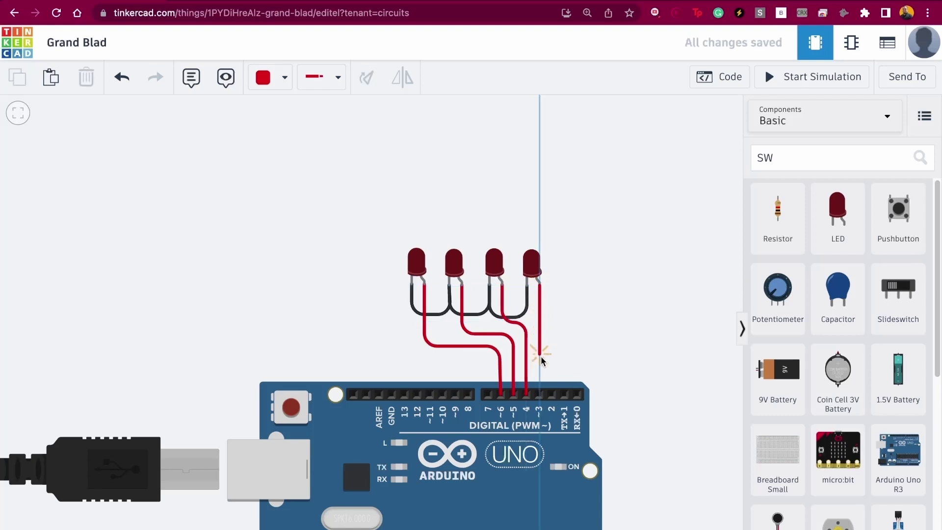
pyautogui.click(539, 392)
pyautogui.click(602, 323)
pyautogui.moveTo(619, 298); pyautogui.dragTo(539, 170)
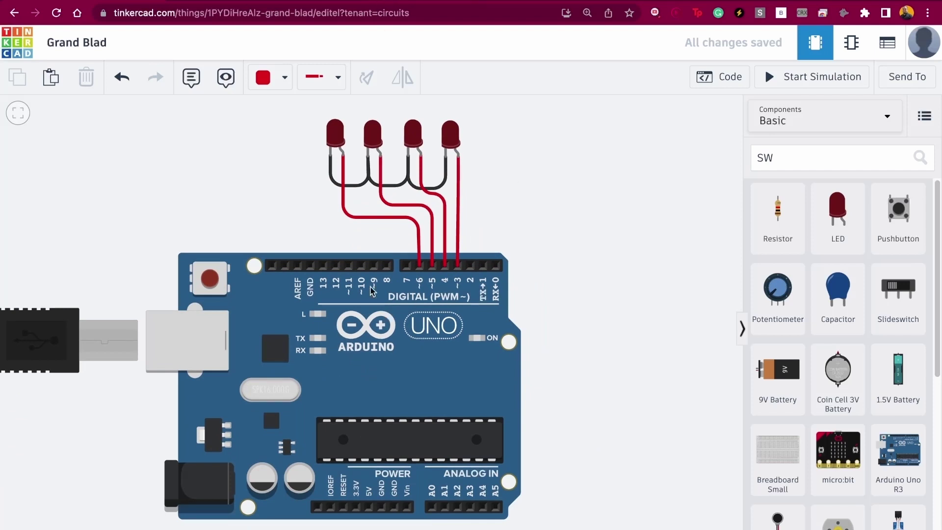
# - Check the PLC image results again and delete the default forever and on start blocks from the second Arduino's code
pyautogui.click(411, 1)
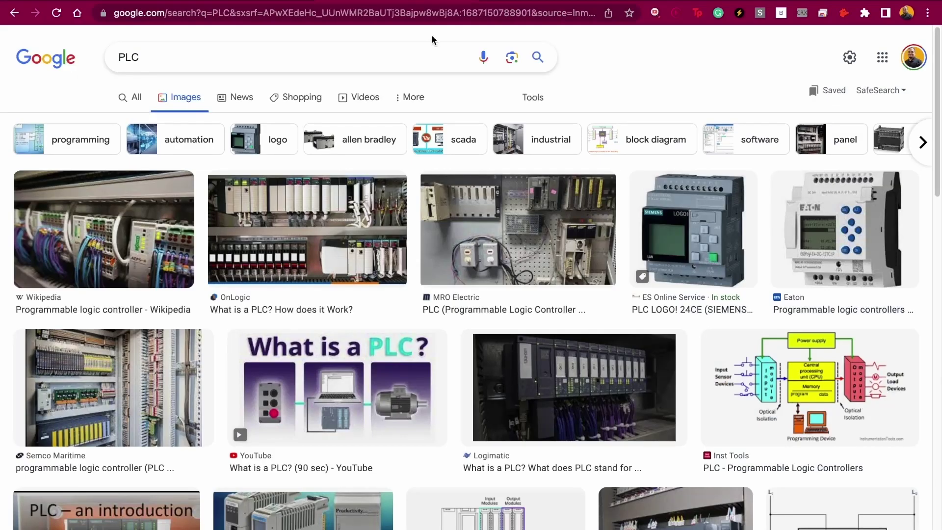
pyautogui.click(129, 2)
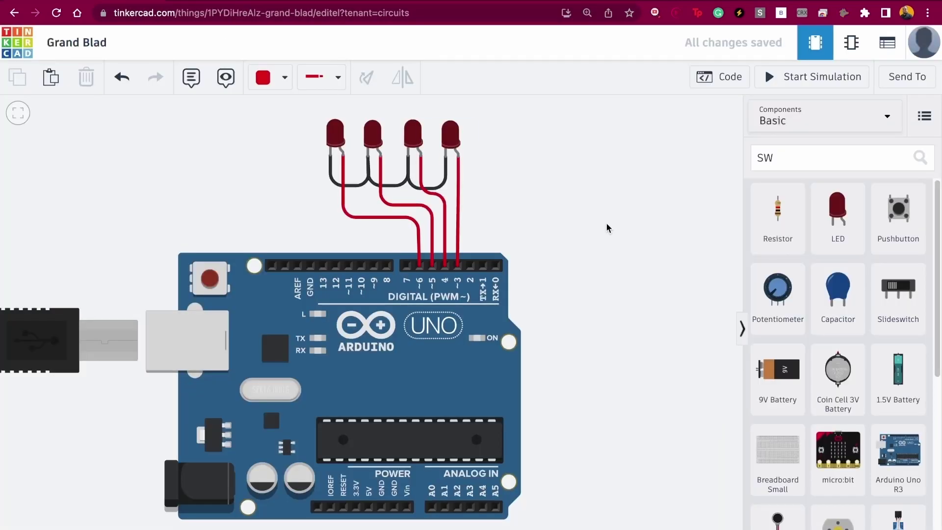
pyautogui.click(718, 77)
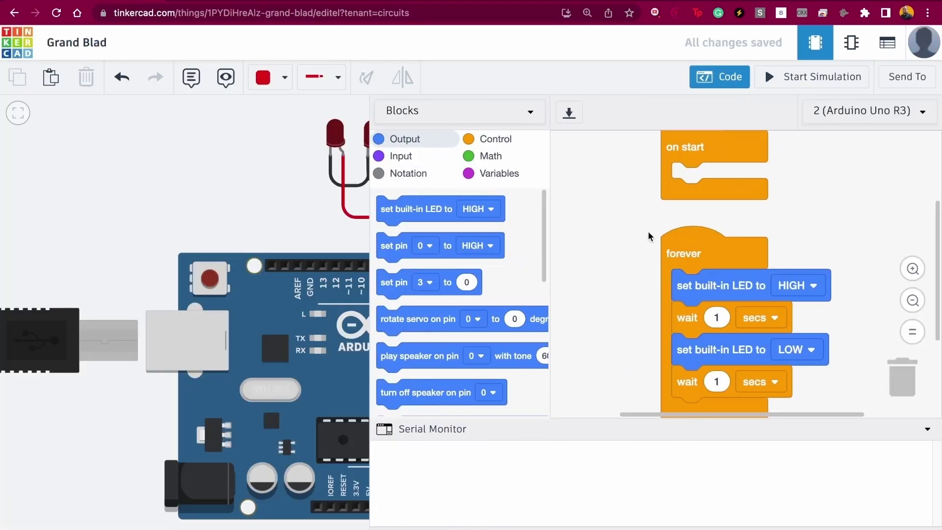
pyautogui.moveTo(677, 252); pyautogui.dragTo(902, 378)
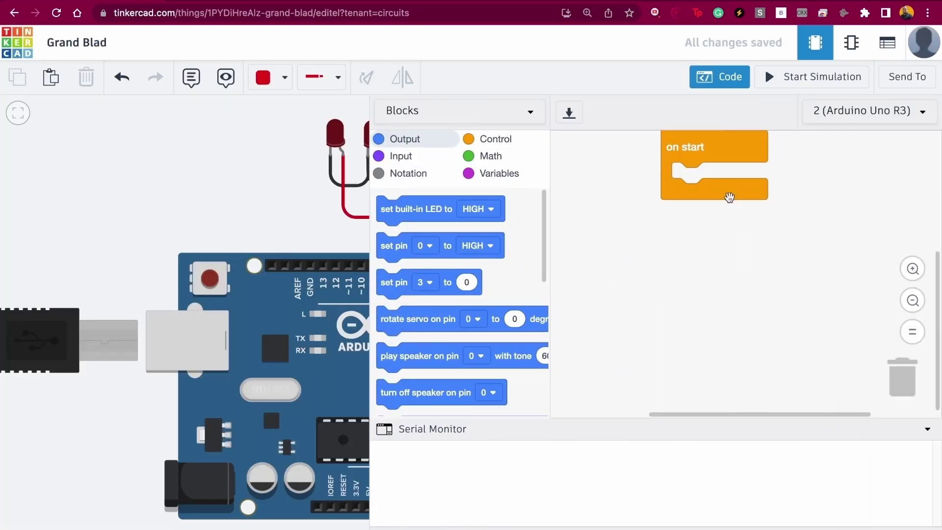
pyautogui.moveTo(711, 148); pyautogui.dragTo(902, 385)
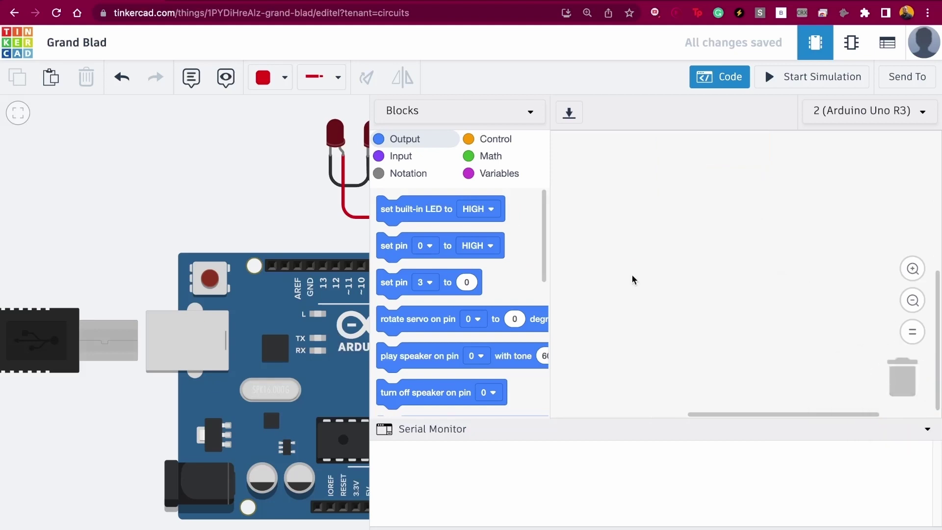
# - Add a set built-in LED to HIGH block to the empty workspace and attach a wait 1 secs block below it
pyautogui.scroll(-5, 3, 230)
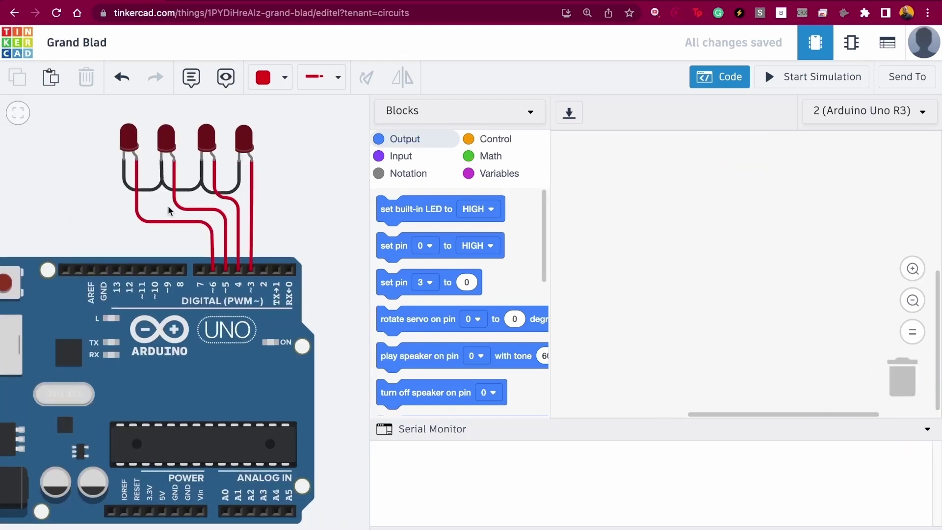
pyautogui.scroll(5, 131, 212)
pyautogui.scroll(-4, 131, 212)
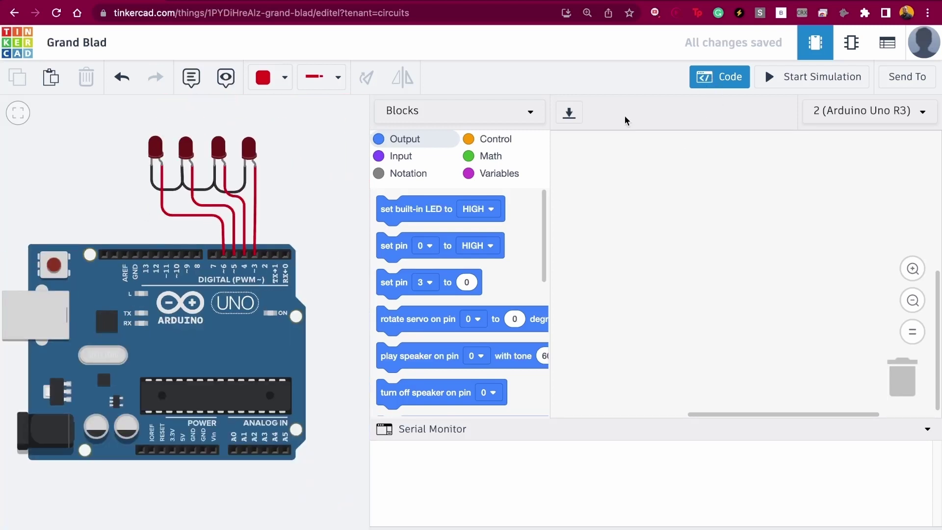
pyautogui.click(717, 77)
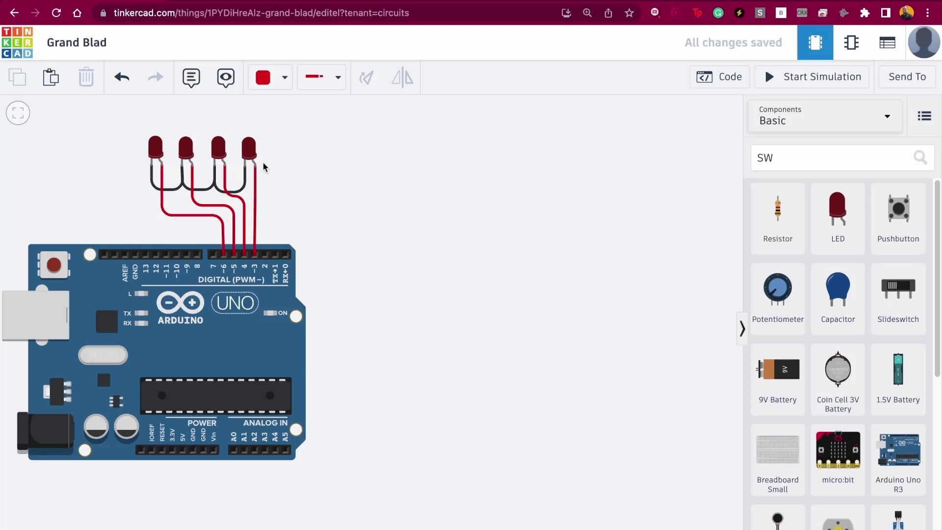
pyautogui.click(726, 75)
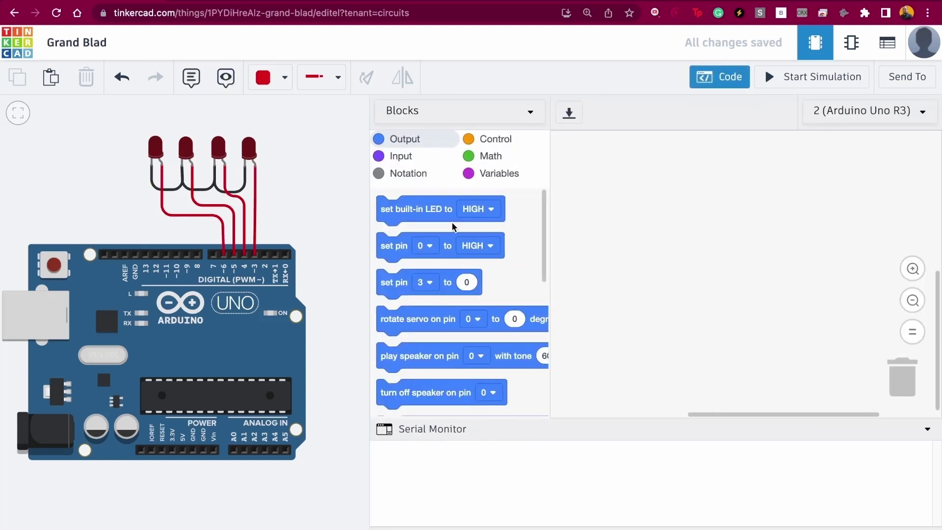
pyautogui.moveTo(387, 211); pyautogui.dragTo(645, 224)
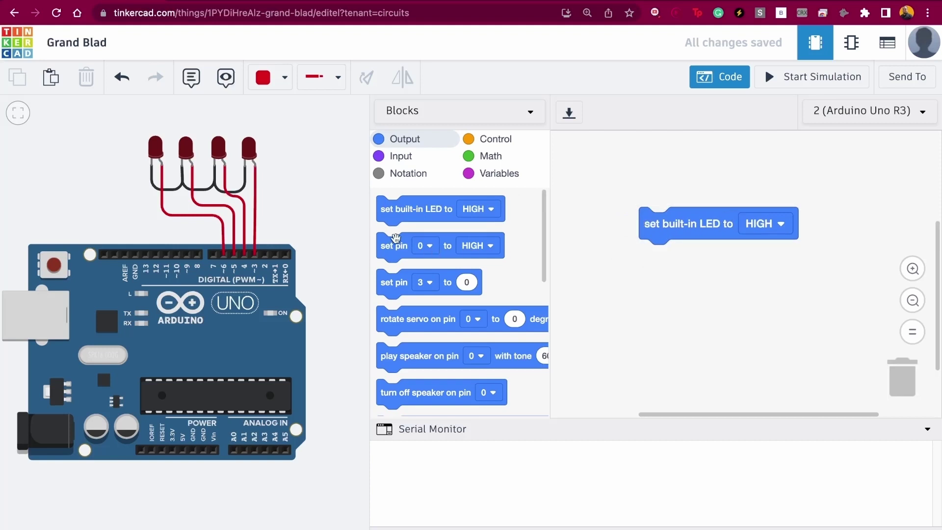
pyautogui.click(494, 142)
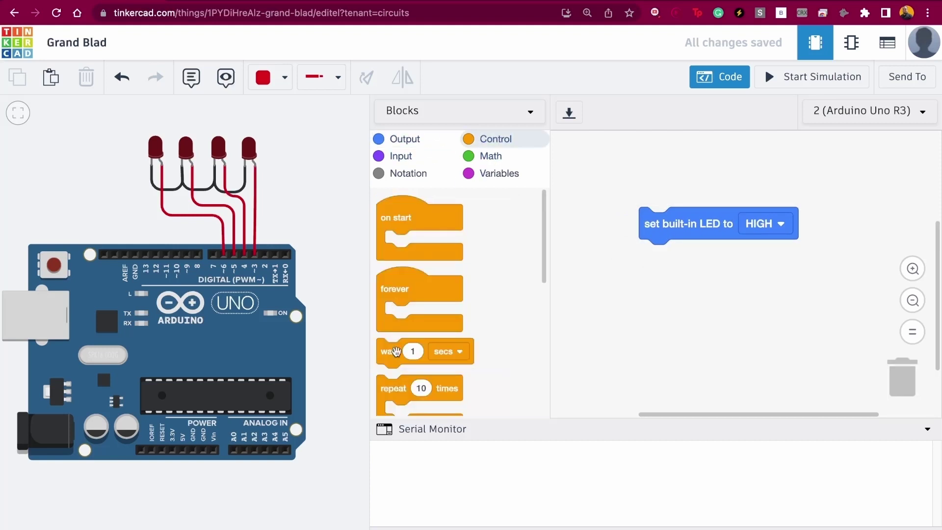
pyautogui.scroll(-2, 398, 358)
pyautogui.moveTo(385, 259); pyautogui.dragTo(646, 277)
# - Detach the wait block and discard the set built-in LED blocks
pyautogui.click(400, 139)
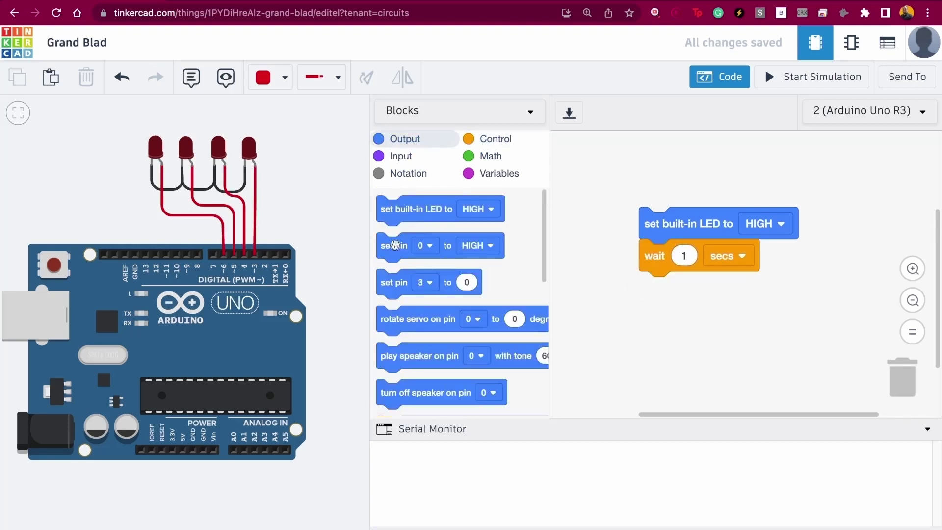
pyautogui.moveTo(397, 211); pyautogui.dragTo(903, 383)
pyautogui.moveTo(654, 260); pyautogui.dragTo(648, 361)
pyautogui.moveTo(653, 224); pyautogui.dragTo(908, 378)
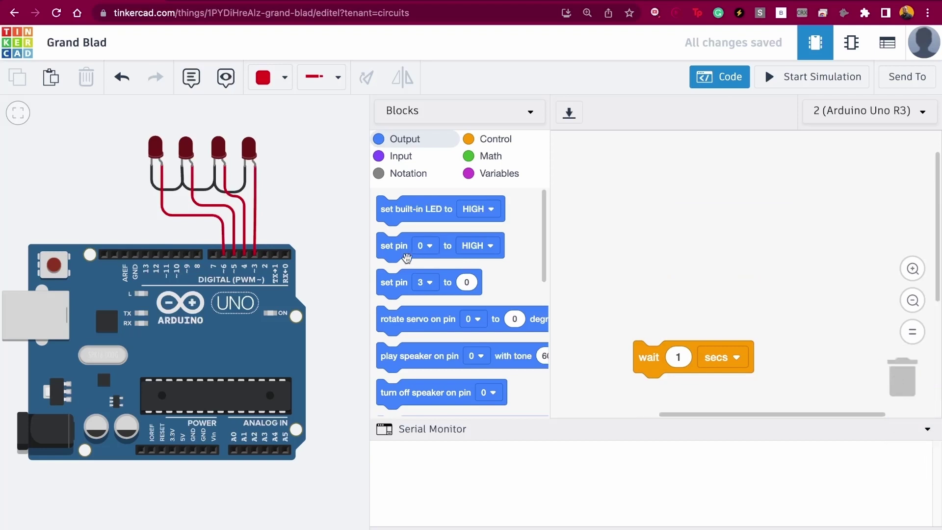
# - Place one digital set pin block above the wait block and another directly below it
pyautogui.moveTo(400, 254); pyautogui.dragTo(629, 219)
pyautogui.moveTo(645, 351); pyautogui.dragTo(608, 245)
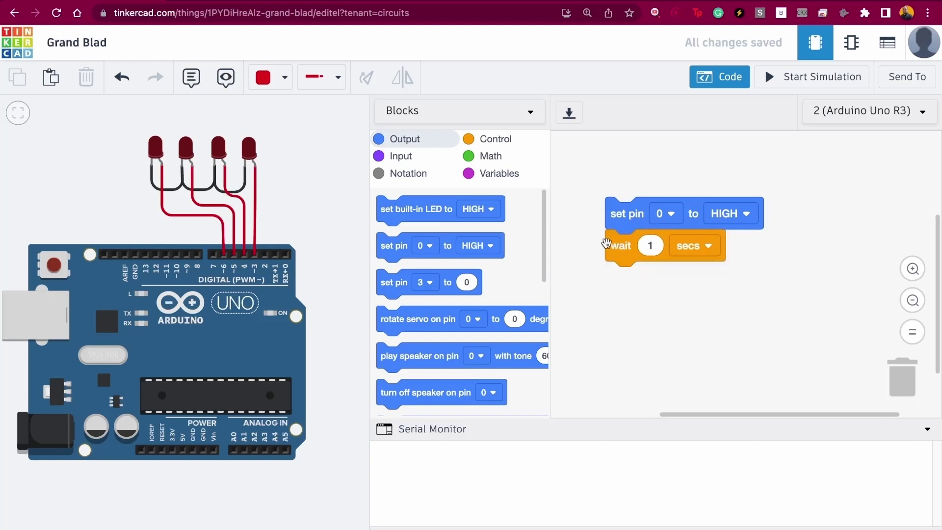
pyautogui.moveTo(384, 252); pyautogui.dragTo(620, 284)
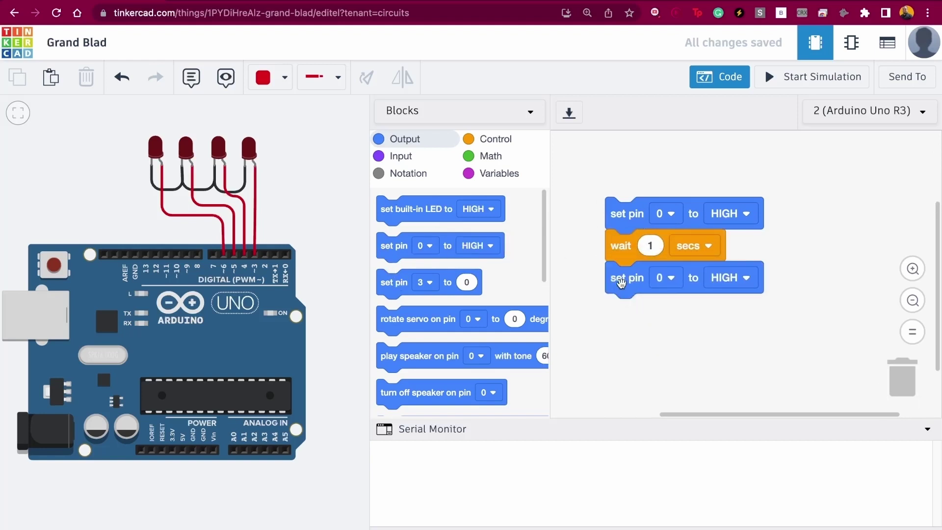
# - Set both set pin blocks to pin 3 and switch the lower one to LOW
pyautogui.click(662, 216)
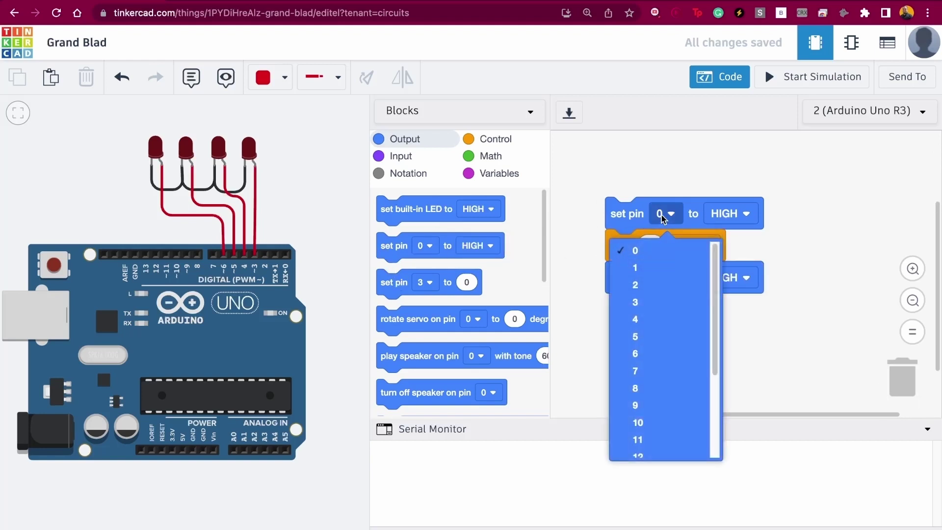
pyautogui.click(677, 302)
pyautogui.click(670, 280)
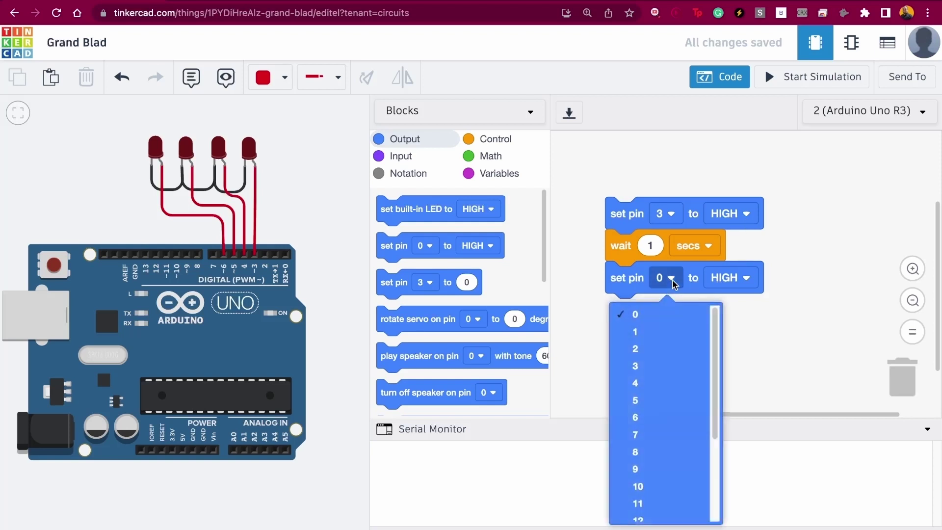
pyautogui.click(665, 367)
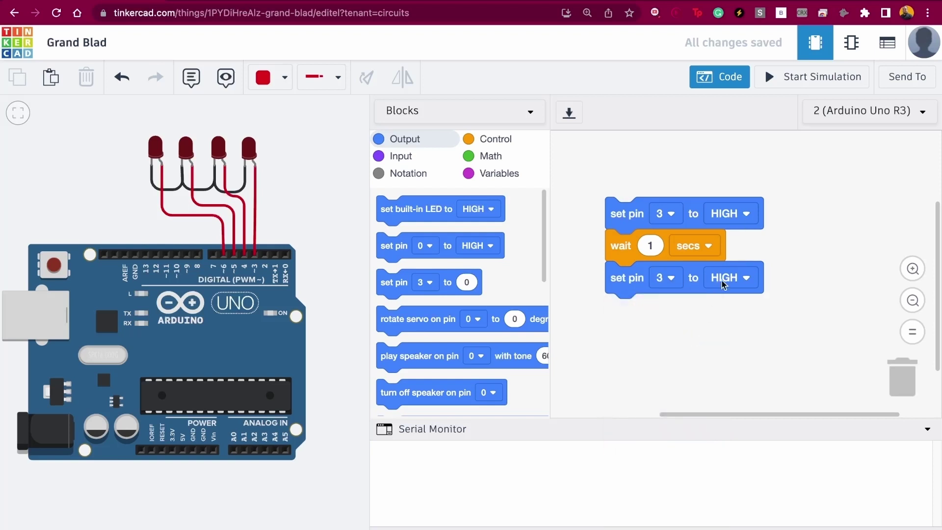
pyautogui.click(726, 279)
pyautogui.click(721, 325)
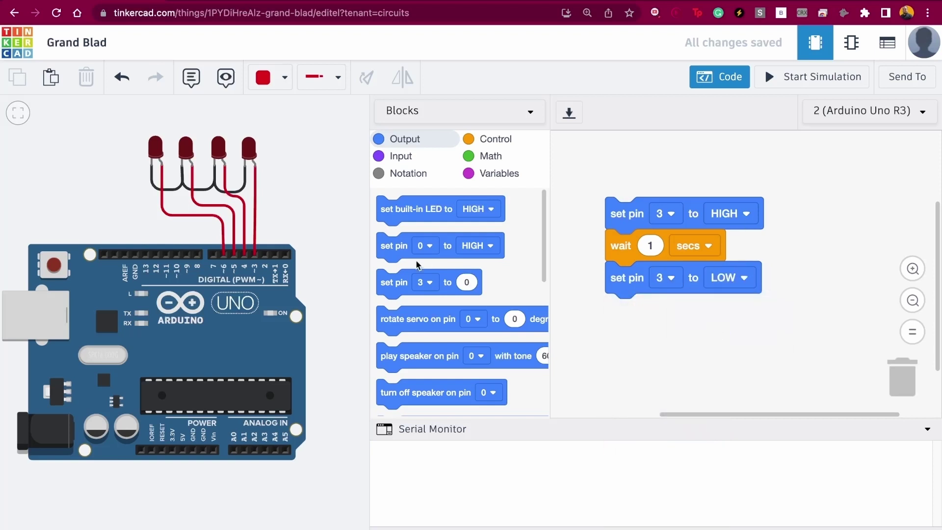
# - Run the circuit simulation to test the pin 3 LED program, and stop it
pyautogui.click(701, 77)
pyautogui.click(797, 78)
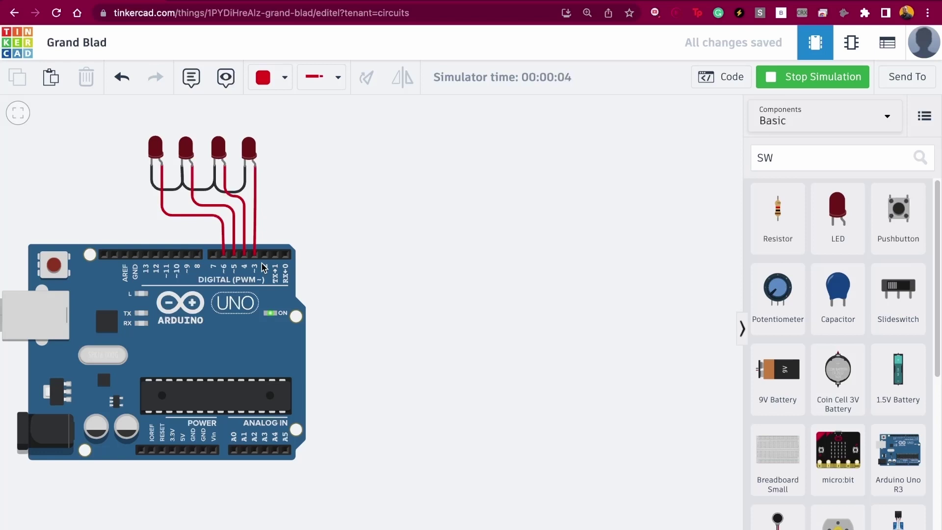
pyautogui.click(788, 85)
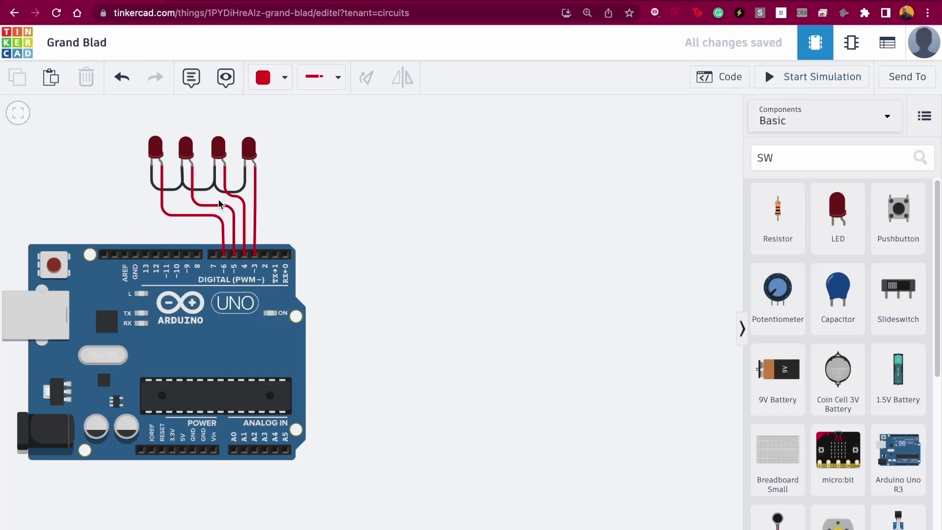
# - Wire the Arduino's upper GND pin to the leftmost LED's cathode in black and run the simulation
pyautogui.click(265, 90)
pyautogui.click(294, 124)
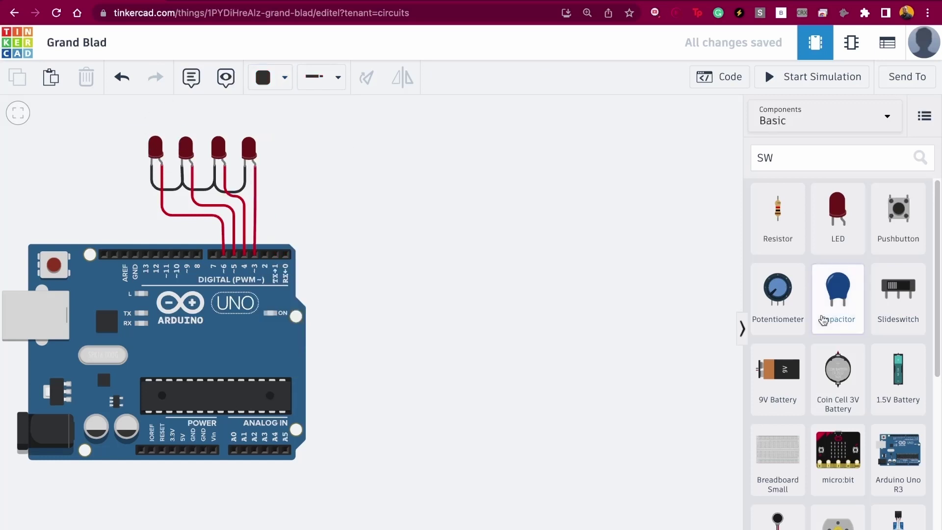
pyautogui.click(134, 253)
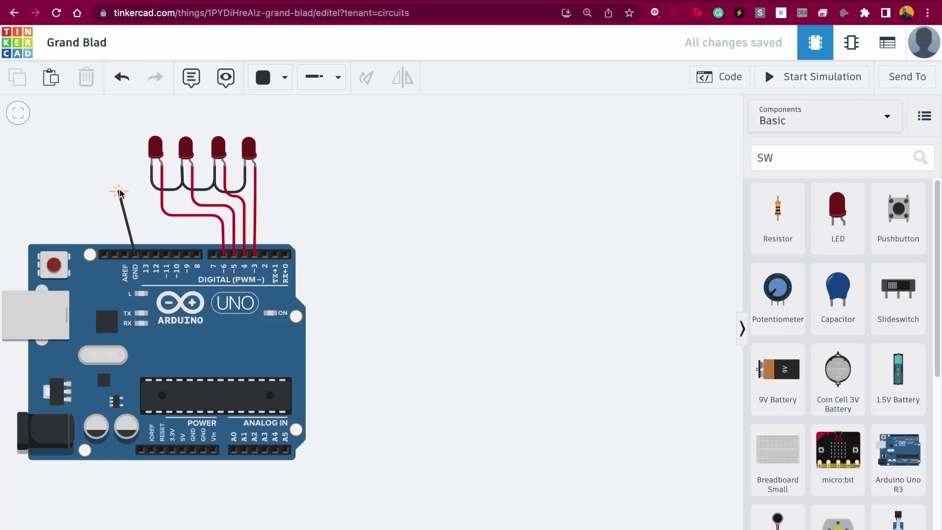
pyautogui.click(136, 169)
pyautogui.click(152, 165)
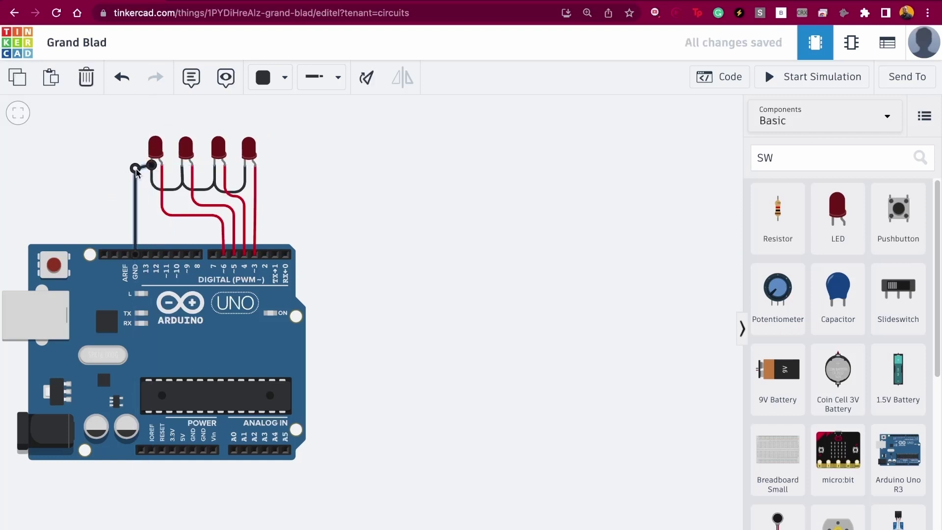
pyautogui.click(408, 162)
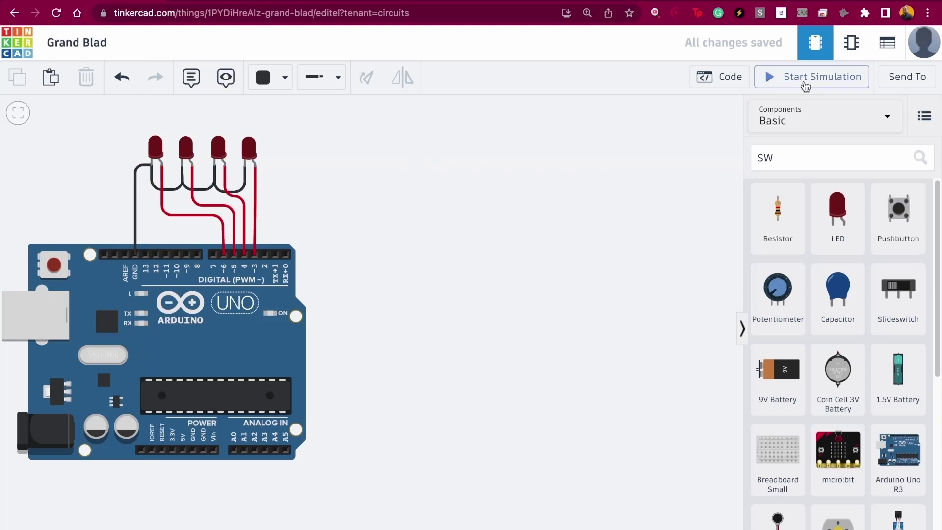
pyautogui.click(805, 86)
pyautogui.moveTo(252, 153)
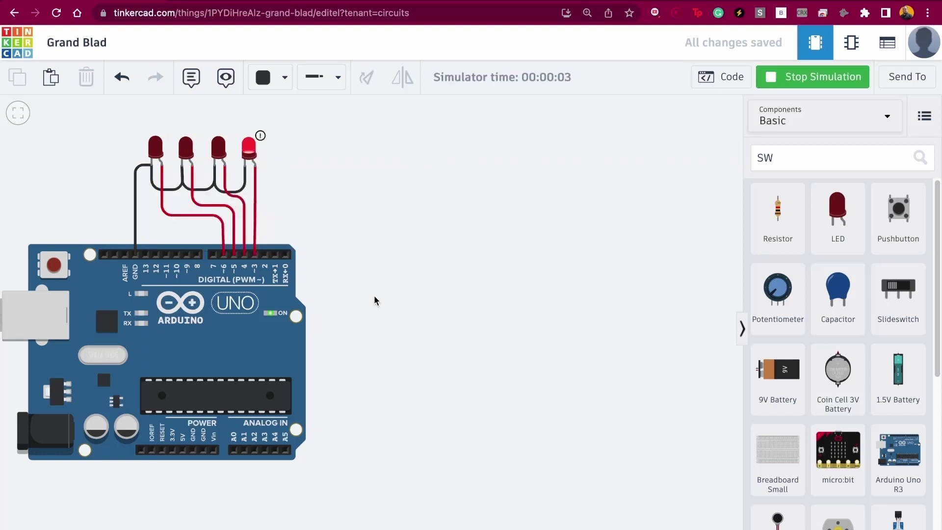
# - Attach a wait 1 secs block beneath the set pin 3 to LOW block
pyautogui.click(722, 82)
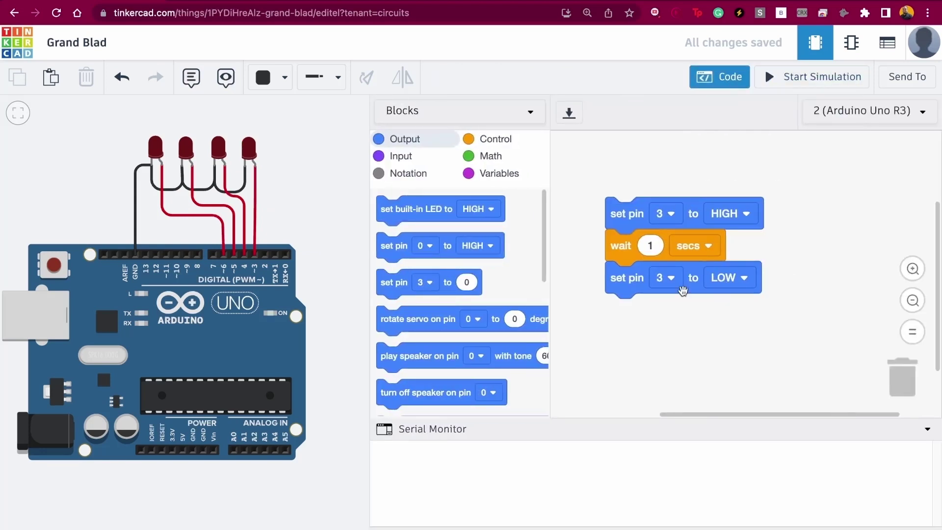
pyautogui.click(496, 139)
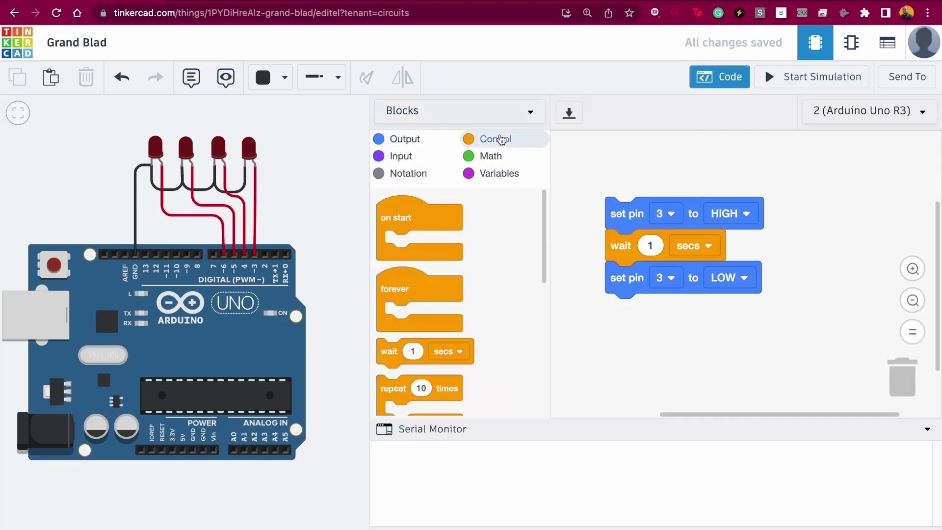
pyautogui.moveTo(389, 352); pyautogui.dragTo(635, 310)
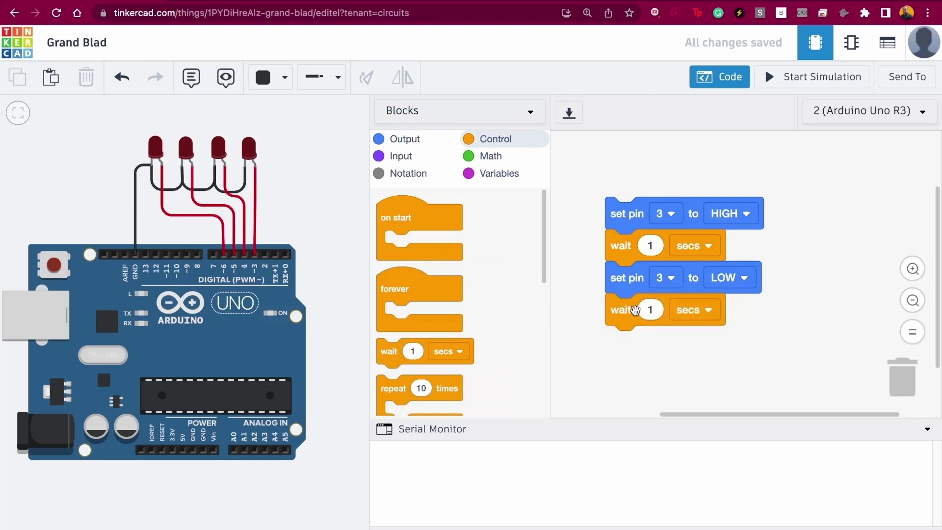
# - Simulate the circuit to watch the pin 3 LED blink, stop it and reopen the block code
pyautogui.click(721, 77)
pyautogui.click(809, 78)
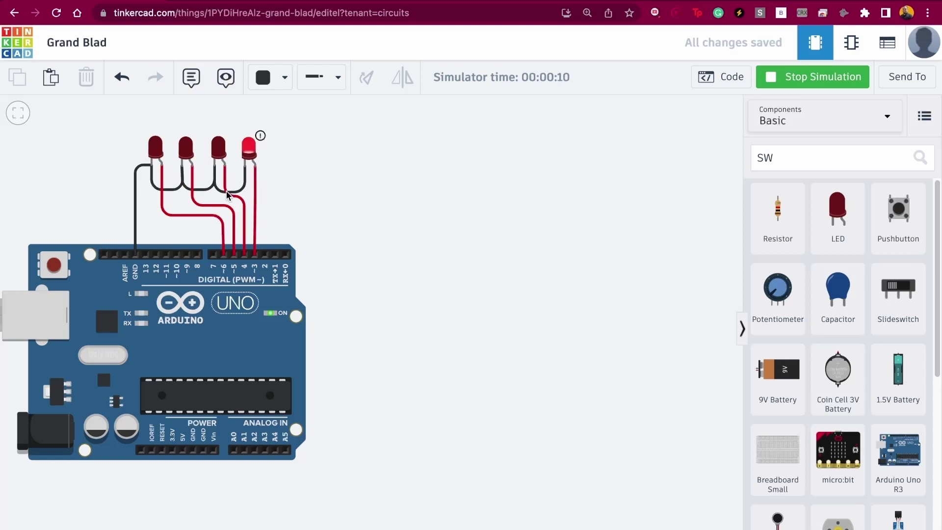
pyautogui.click(793, 77)
pyautogui.click(734, 76)
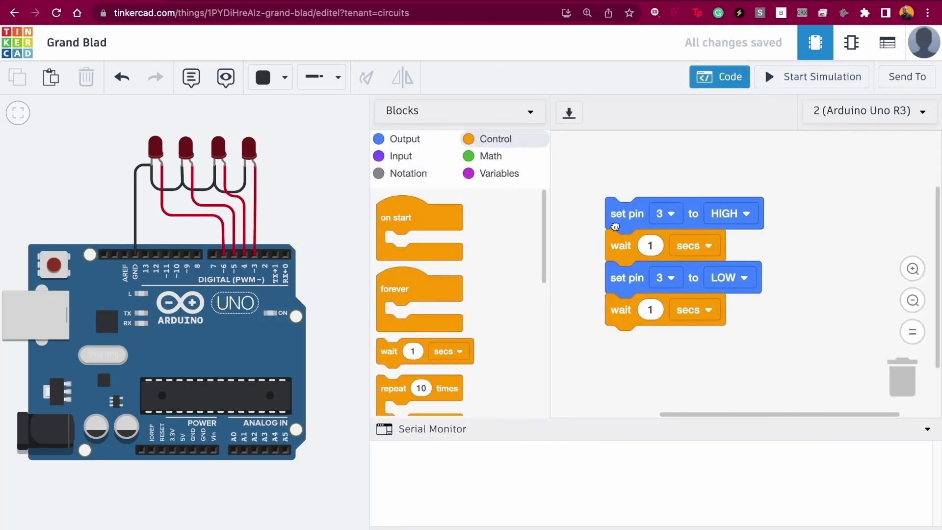
# - Duplicate the four-block pin 3 blink stack, attach the copy at its end and set both copied pins to 4
pyautogui.rightClick(615, 224)
pyautogui.click(647, 237)
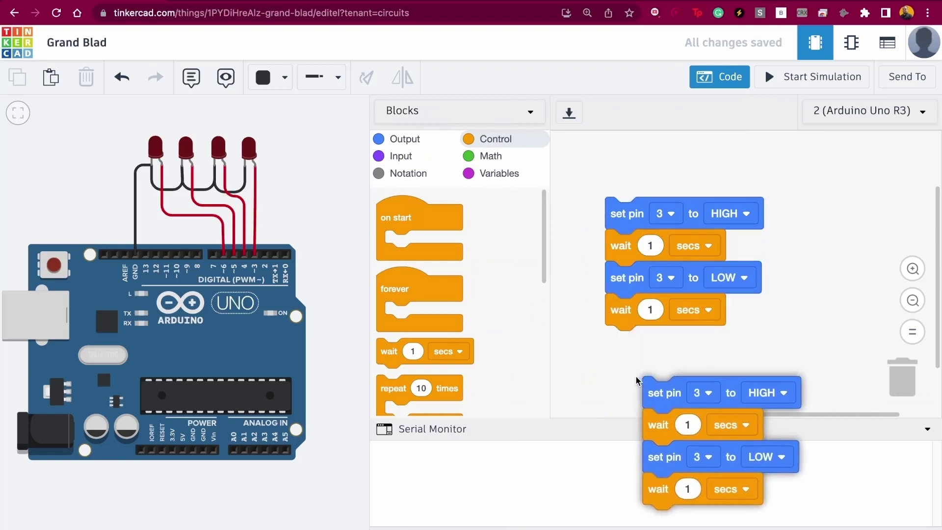
pyautogui.click(619, 342)
pyautogui.click(678, 342)
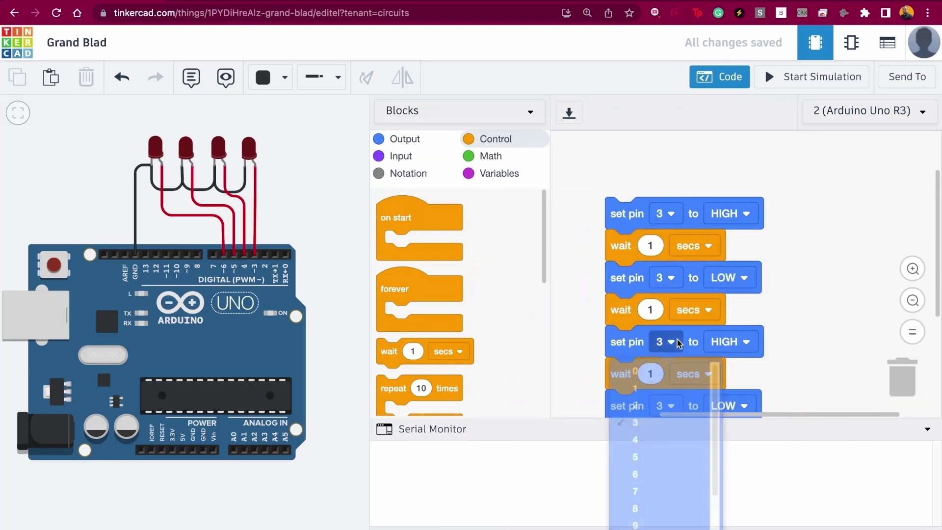
pyautogui.click(677, 451)
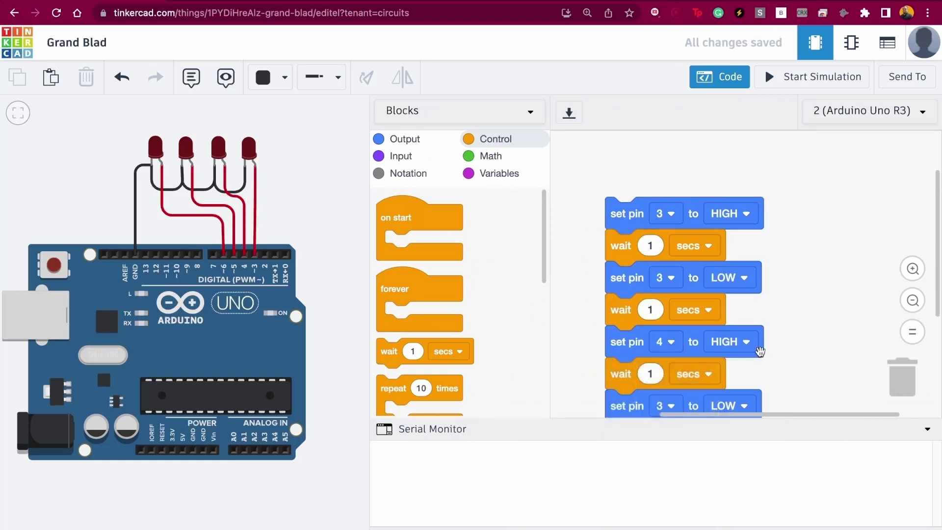
pyautogui.scroll(-5, 795, 273)
pyautogui.click(696, 255)
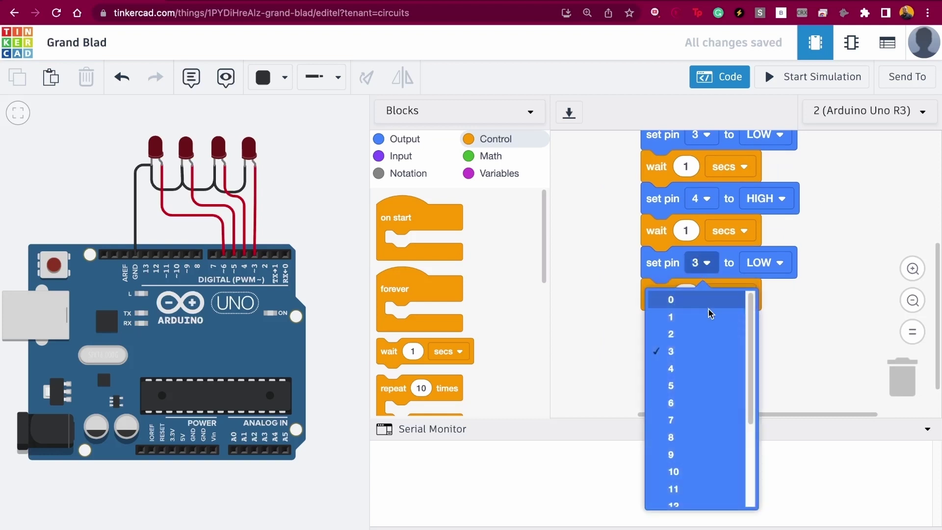
pyautogui.click(693, 370)
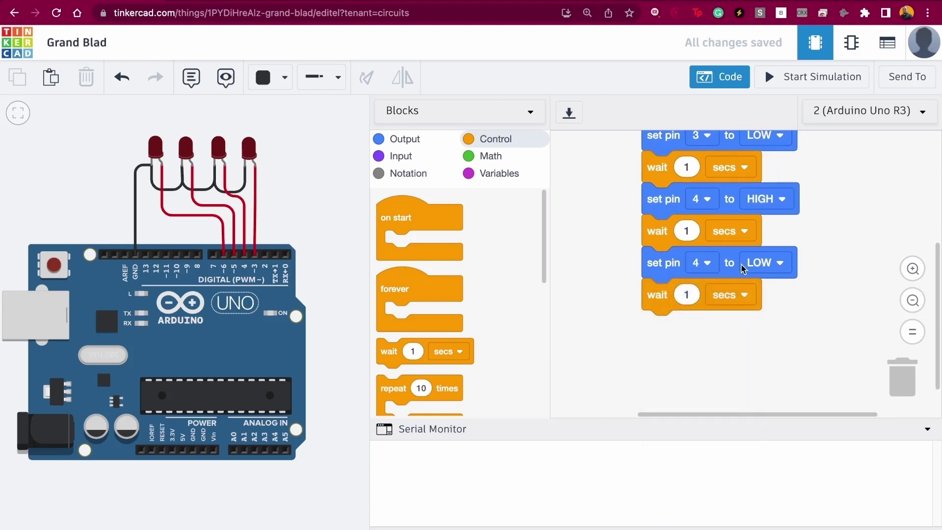
# - Duplicate the whole eight-block stack and attach the copy beneath the last wait block
pyautogui.scroll(-5, 742, 267)
pyautogui.rightClick(701, 345)
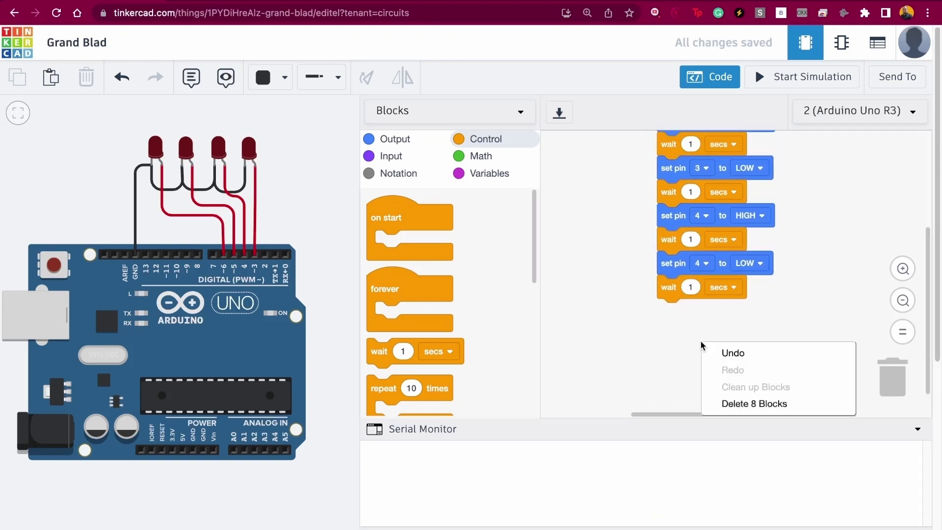
pyautogui.click(660, 255)
pyautogui.scroll(3, 662, 265)
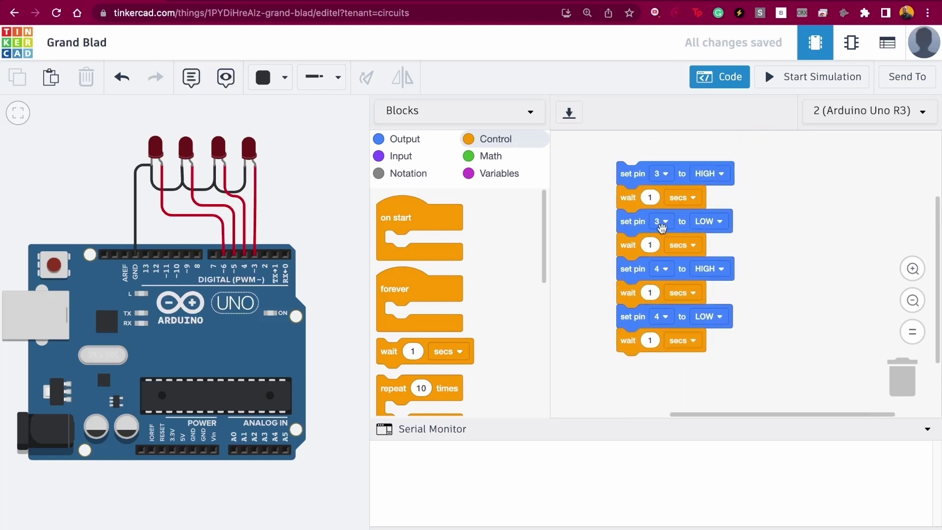
pyautogui.rightClick(640, 183)
pyautogui.click(658, 196)
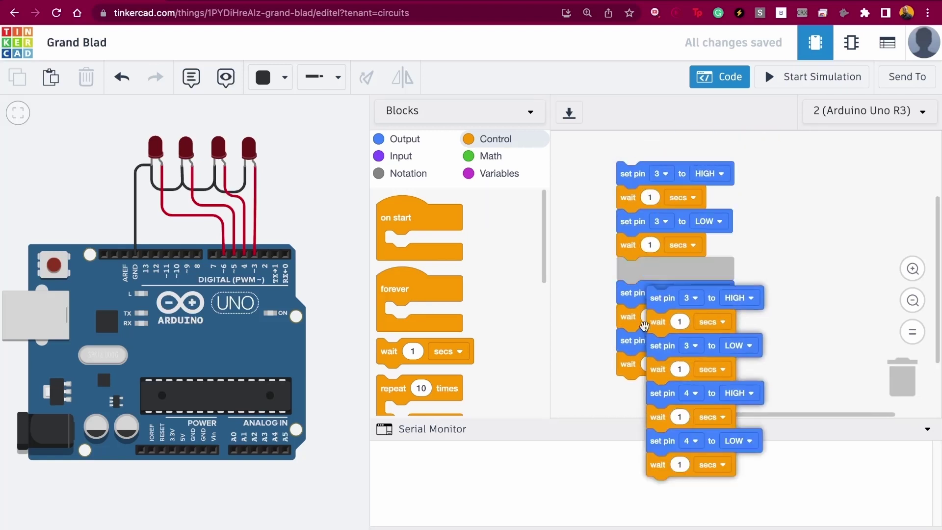
pyautogui.click(625, 394)
pyautogui.moveTo(801, 309); pyautogui.dragTo(816, 140)
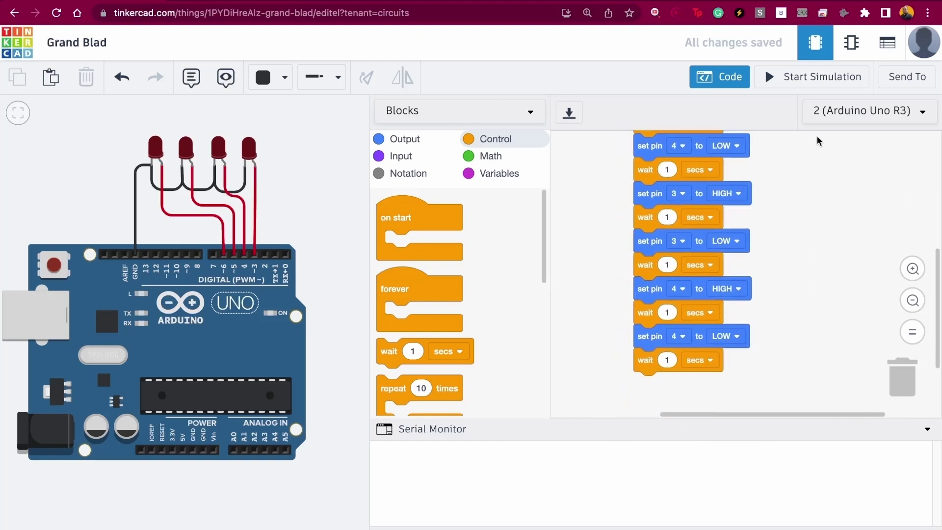
# - In the duplicated half, set the first HIGH and LOW blocks to pin 5 and the second pair to pin 6
pyautogui.click(681, 197)
pyautogui.click(658, 315)
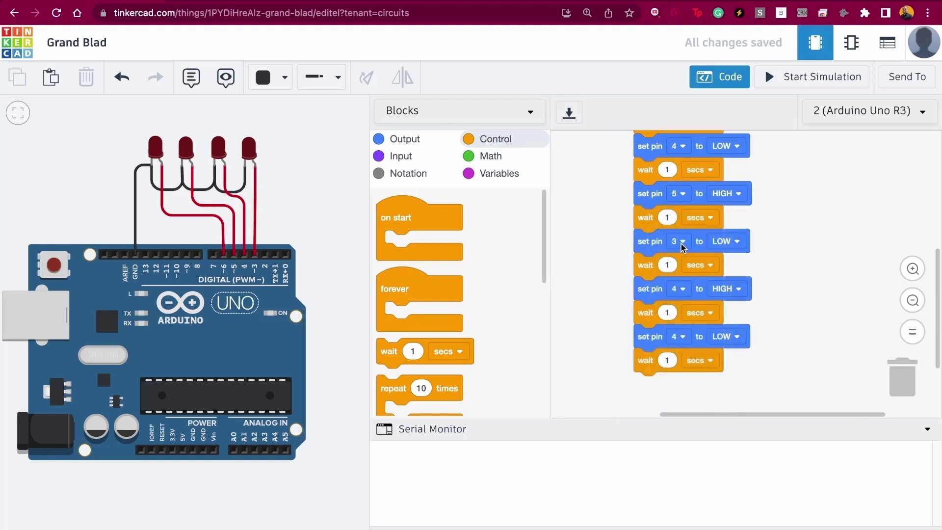
pyautogui.click(682, 245)
pyautogui.click(663, 362)
pyautogui.click(688, 292)
pyautogui.click(669, 425)
pyautogui.click(683, 345)
pyautogui.click(655, 472)
# - Simulate the circuit to watch the four LEDs blink in sequence, stop it and return to the block code
pyautogui.click(732, 76)
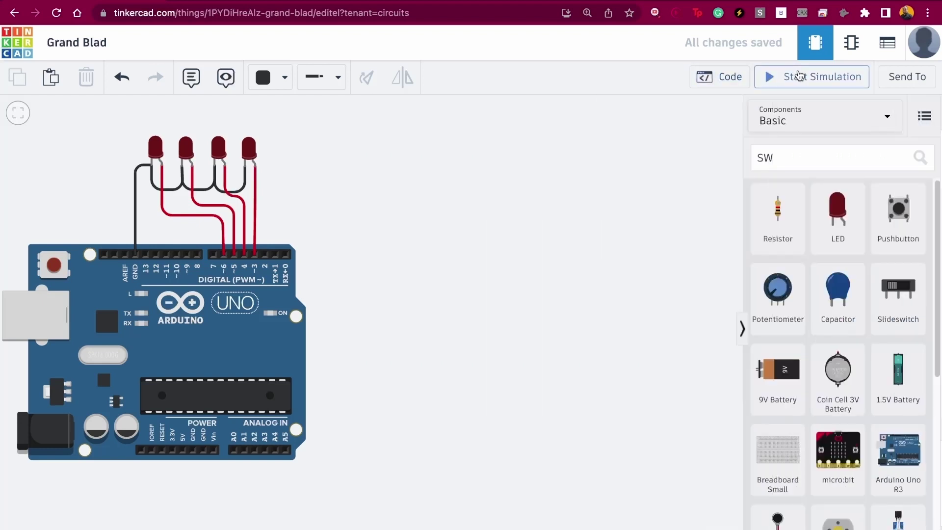
pyautogui.click(814, 77)
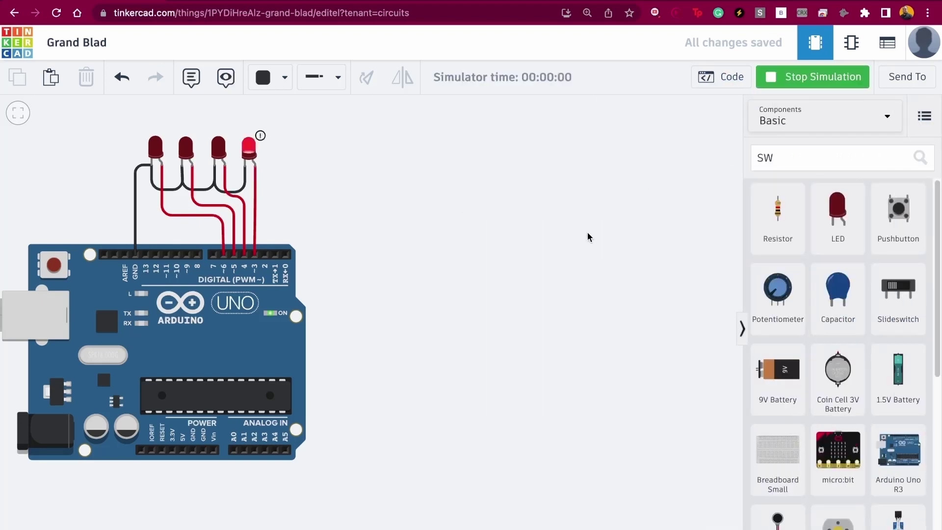
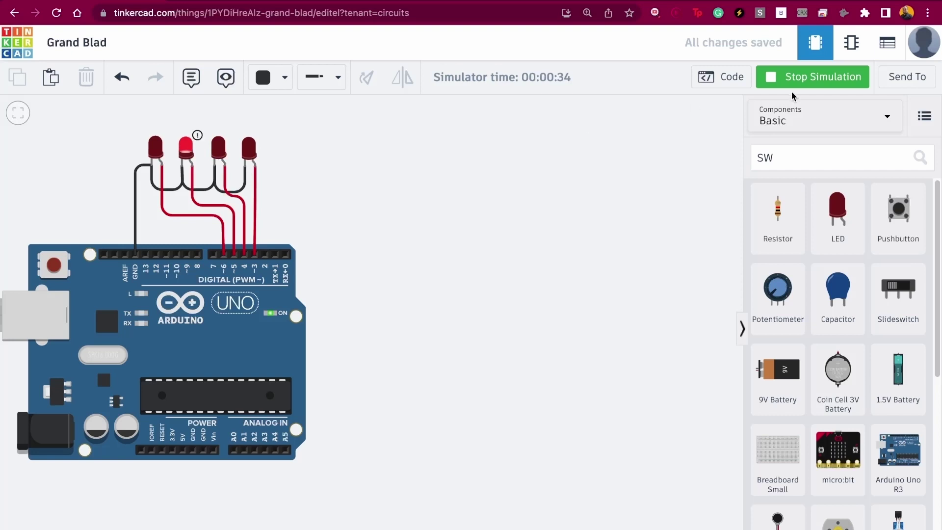
pyautogui.click(792, 79)
pyautogui.click(721, 77)
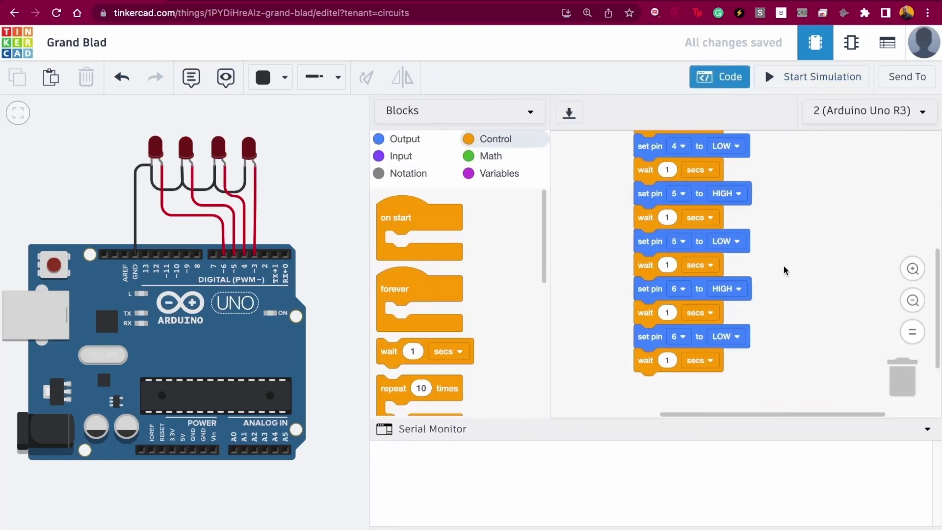
# - Discard the entire LED block stack and display the available Input blocks
pyautogui.scroll(10, 672, 267)
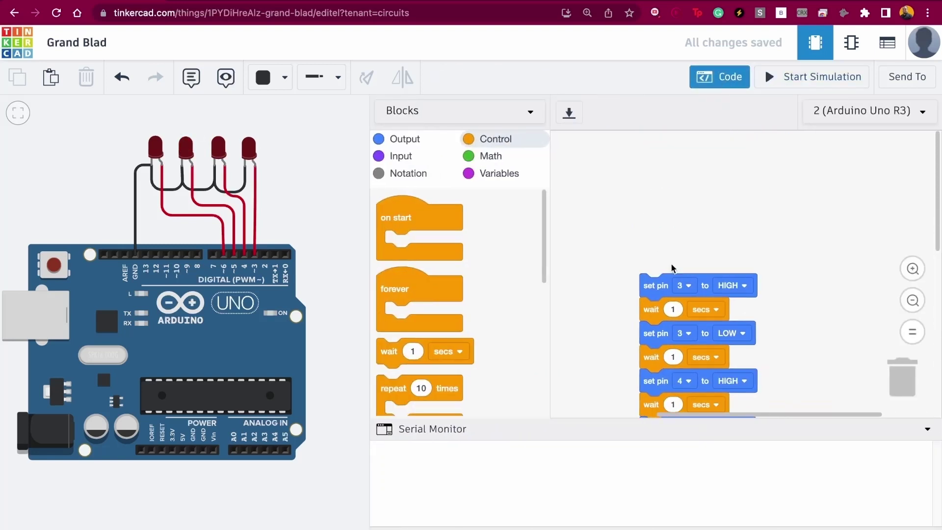
pyautogui.moveTo(662, 289); pyautogui.dragTo(909, 396)
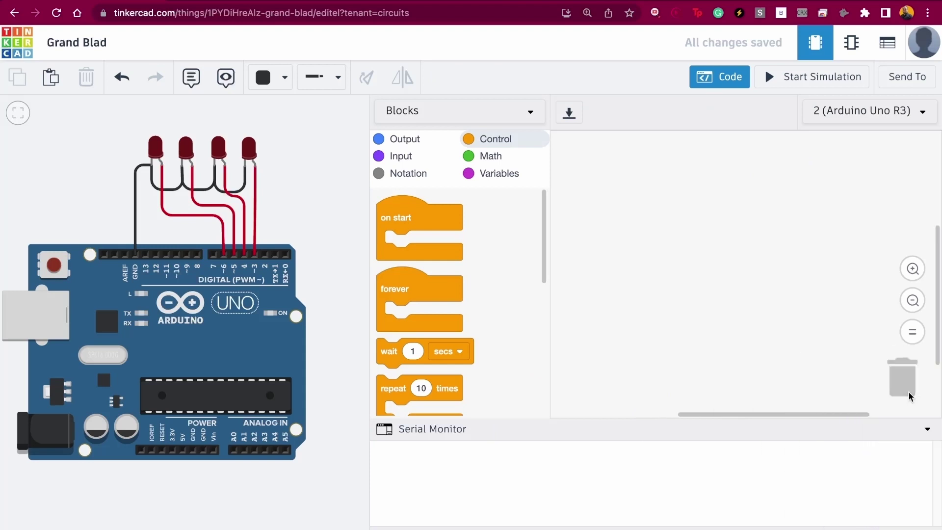
pyautogui.click(383, 139)
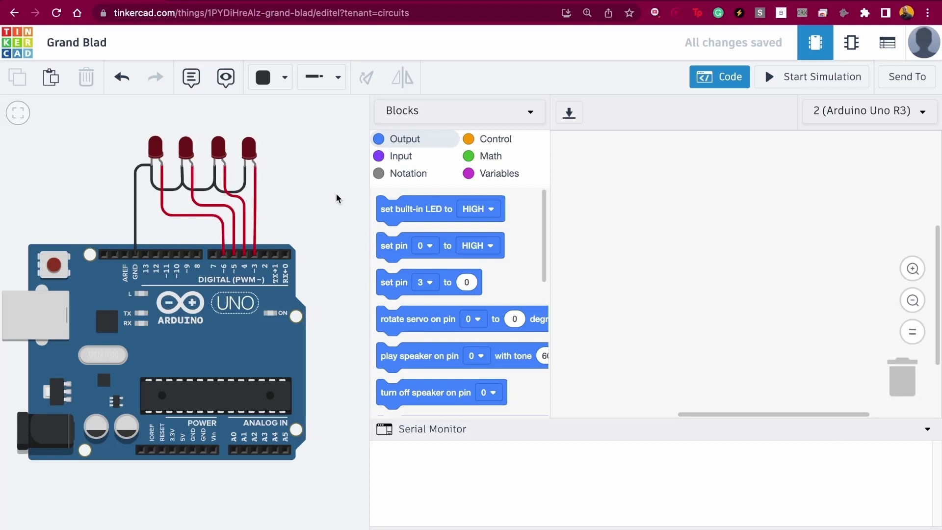
pyautogui.click(398, 157)
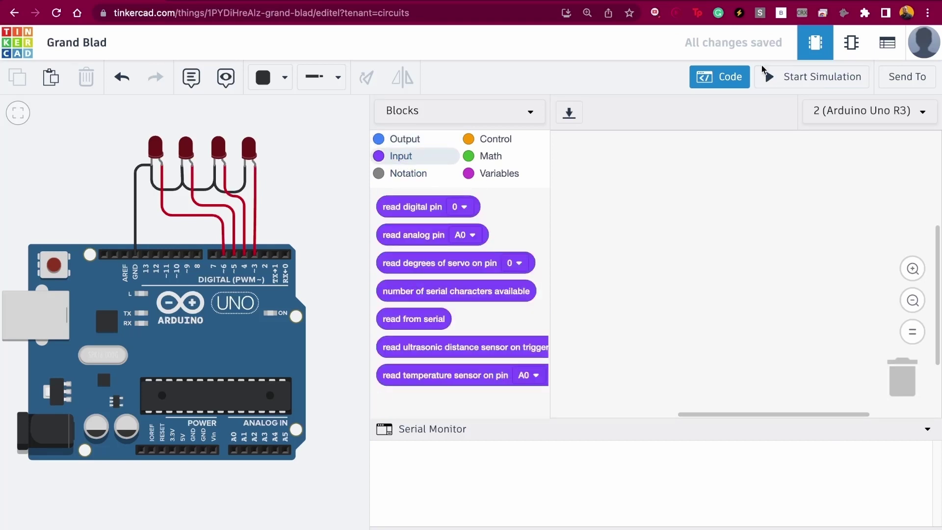
# - Place a potentiometer below the Arduino board and wire analog pin A0 to its middle terminal
pyautogui.click(730, 78)
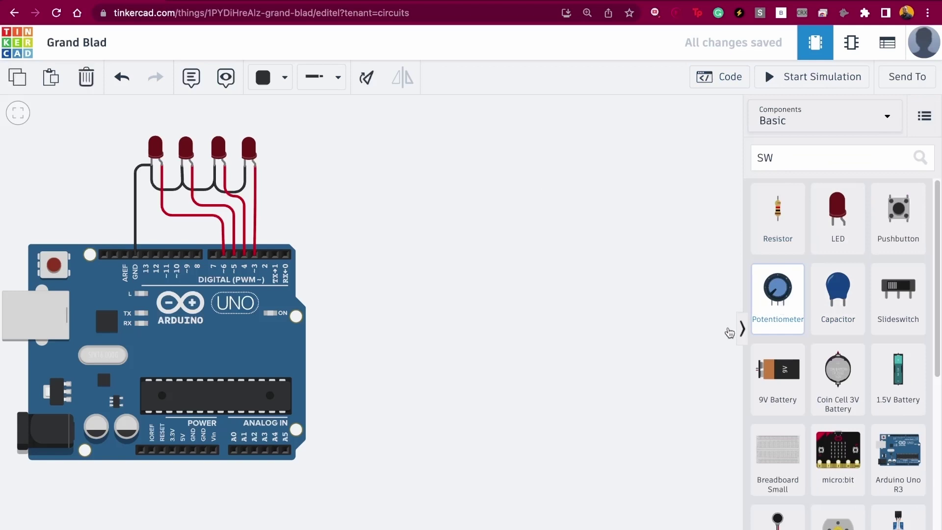
pyautogui.moveTo(730, 333); pyautogui.dragTo(327, 515)
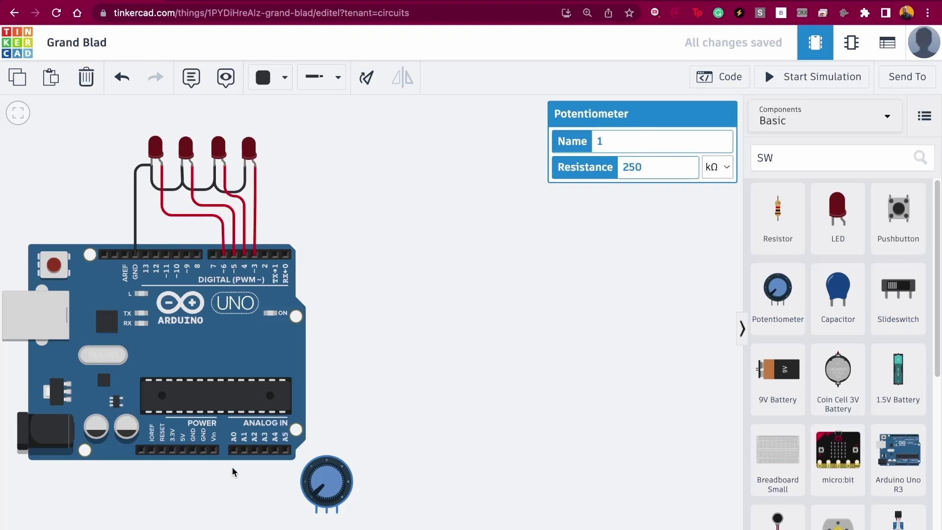
pyautogui.click(233, 449)
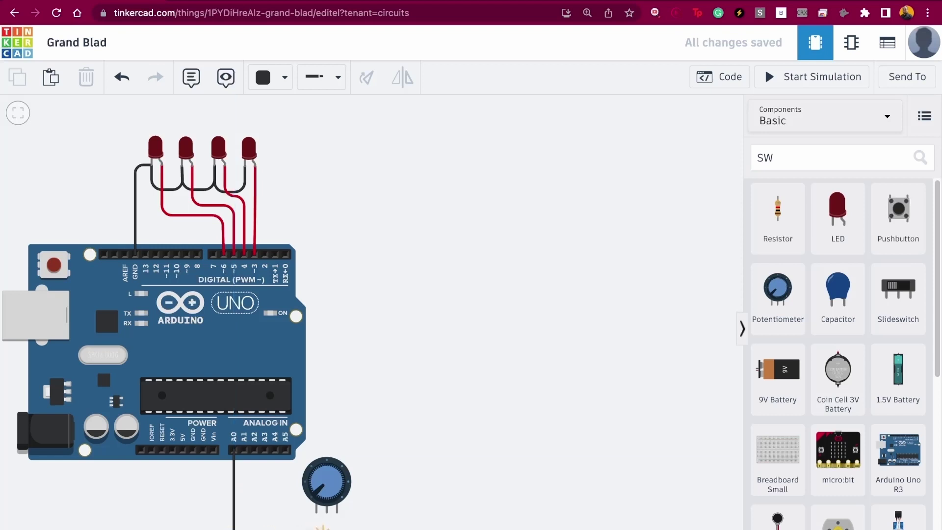
pyautogui.click(326, 514)
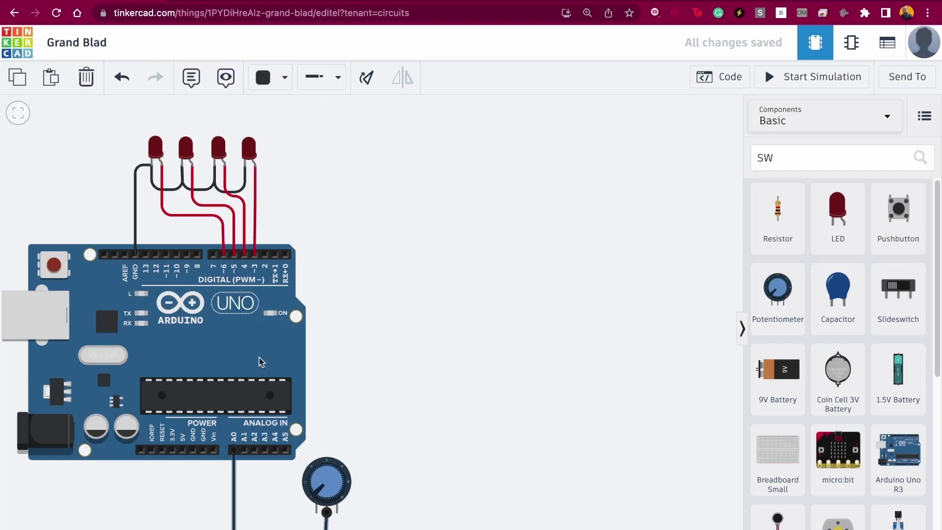
# - Wire the potentiometer's left terminal to the power-side GND pin next to Vin, and straighten the wire's corner
pyautogui.click(317, 513)
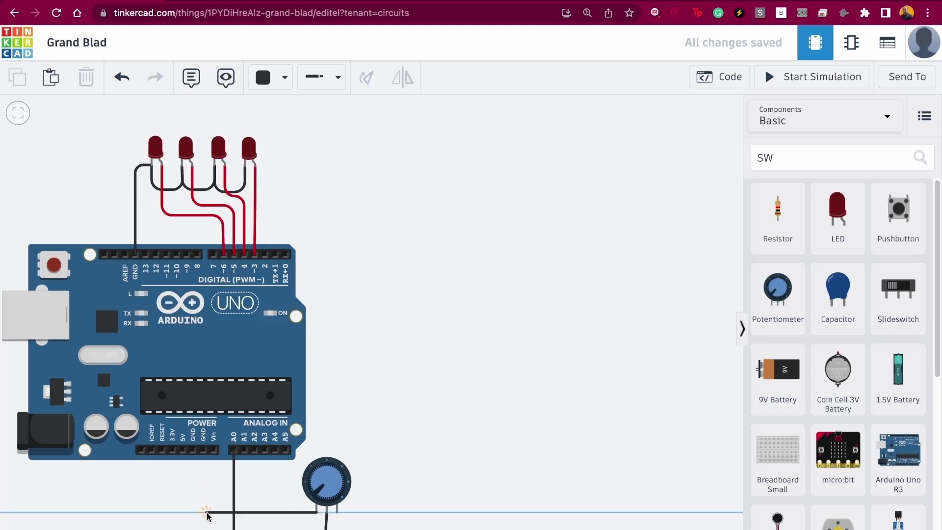
pyautogui.click(206, 513)
pyautogui.click(203, 450)
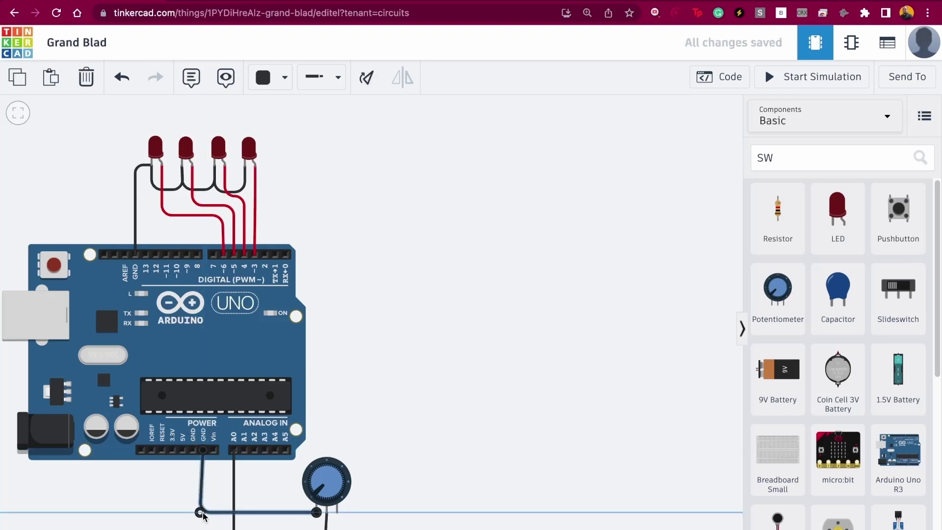
pyautogui.moveTo(207, 513); pyautogui.dragTo(202, 512)
# - Wire the potentiometer's Terminal 2 around its right side to the Arduino's 5V pin and lower the wire's upper corner
pyautogui.click(337, 510)
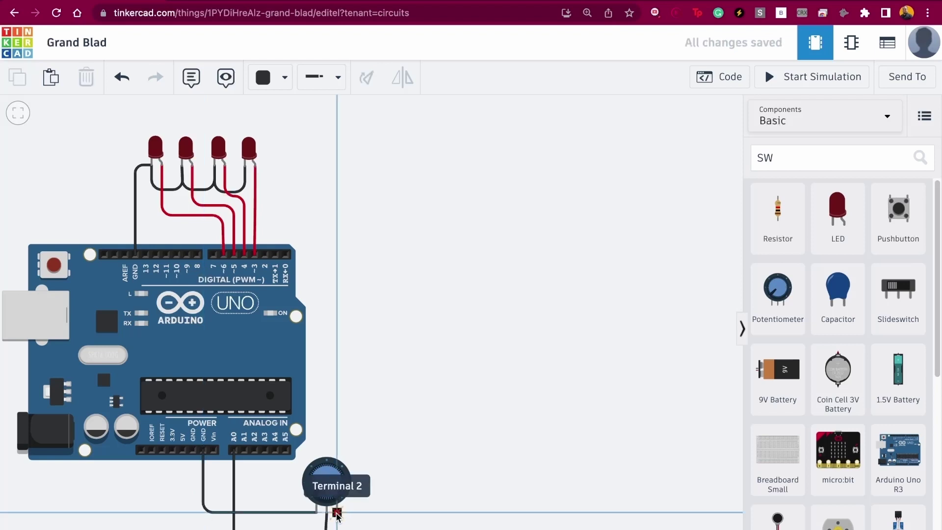
pyautogui.click(361, 513)
pyautogui.click(361, 444)
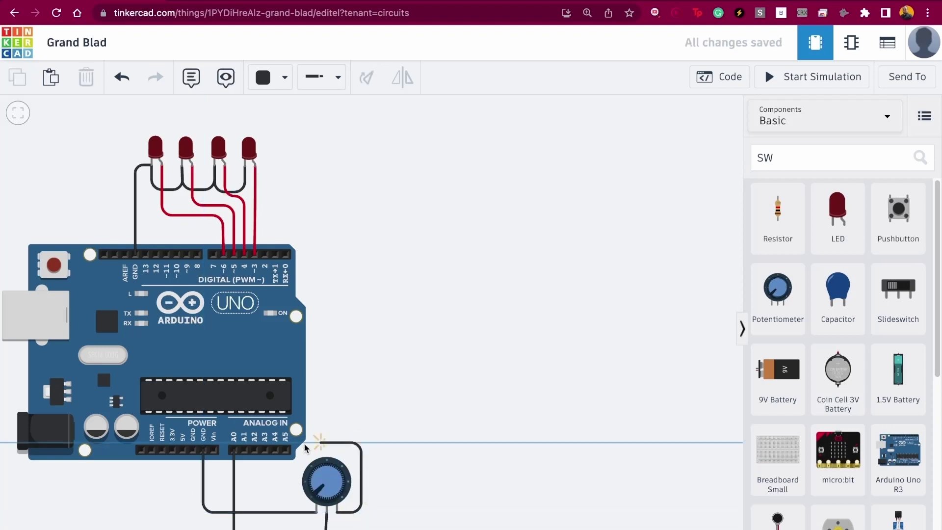
pyautogui.click(182, 451)
pyautogui.click(277, 450)
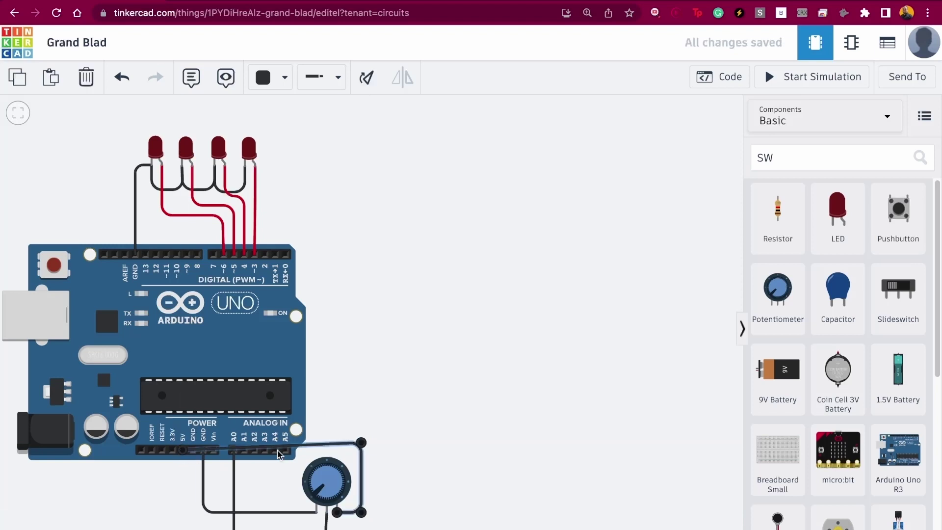
pyautogui.moveTo(361, 445); pyautogui.dragTo(361, 457)
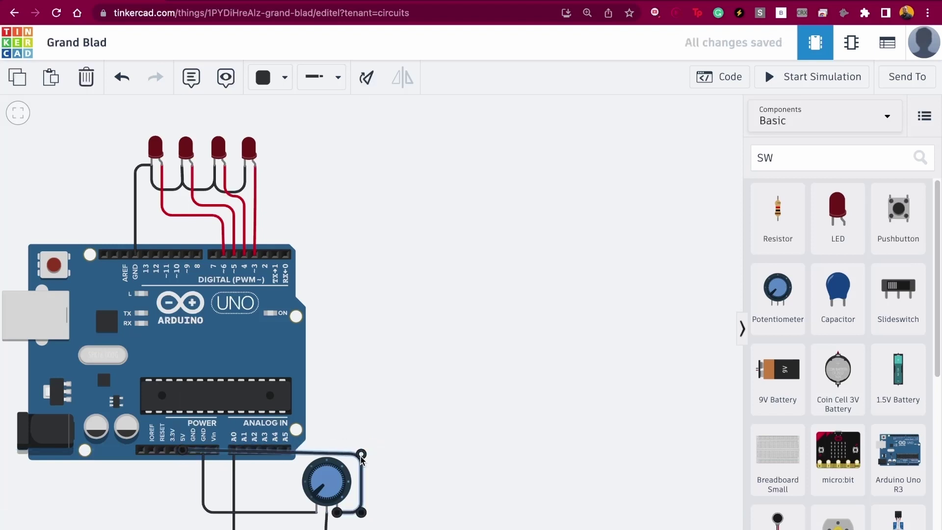
# - Change the colour of the wire between the potentiometer and the Arduino's 5V pin to red
pyautogui.click(265, 87)
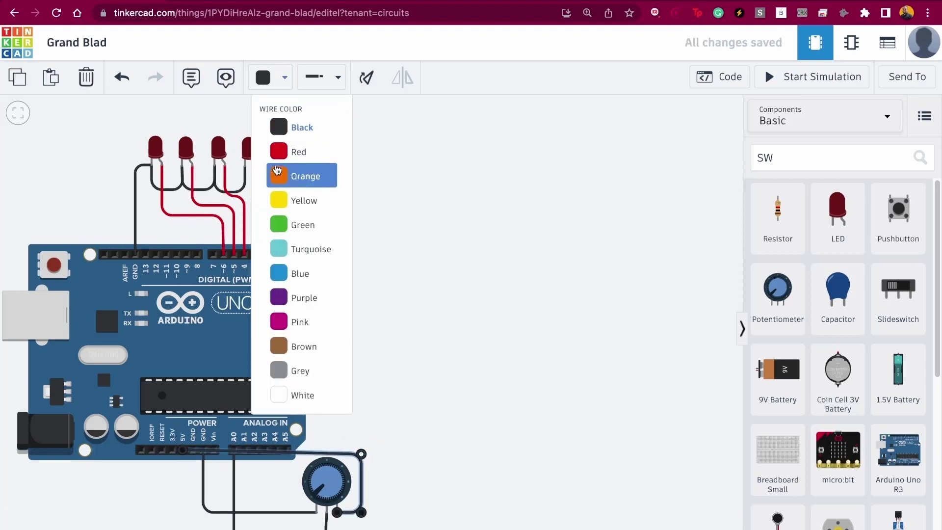
pyautogui.click(282, 146)
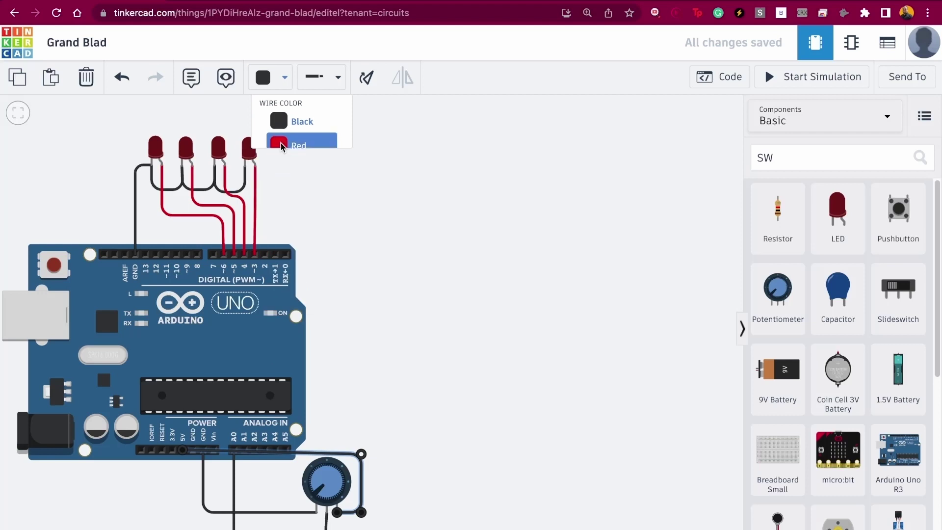
pyautogui.click(370, 333)
pyautogui.click(327, 456)
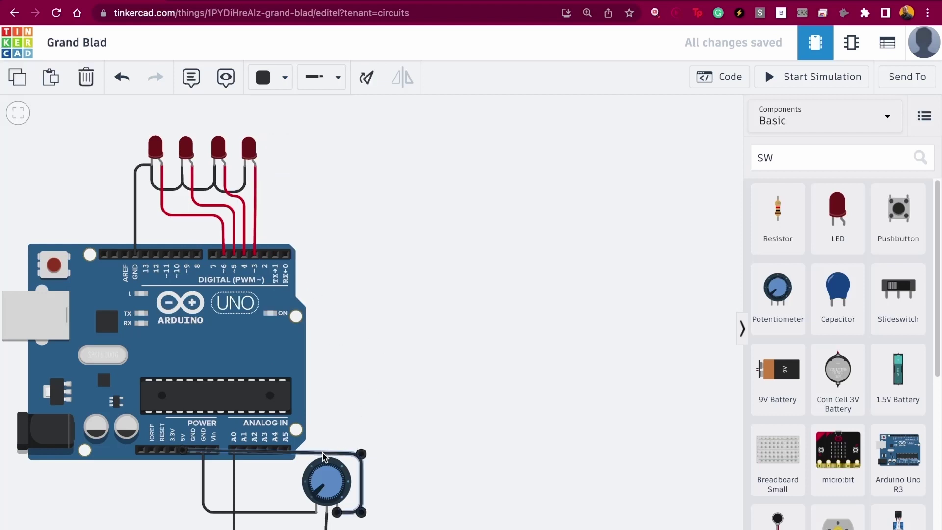
pyautogui.click(275, 79)
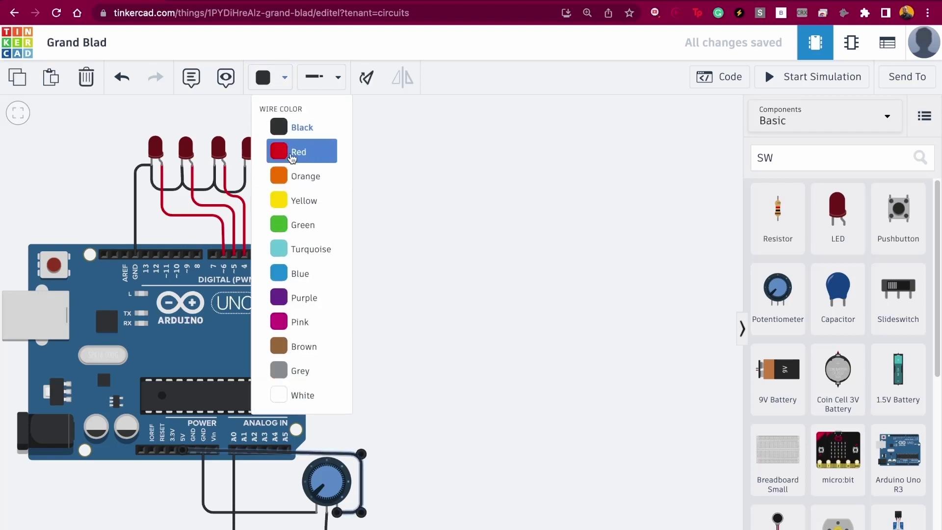
pyautogui.click(289, 150)
pyautogui.click(410, 246)
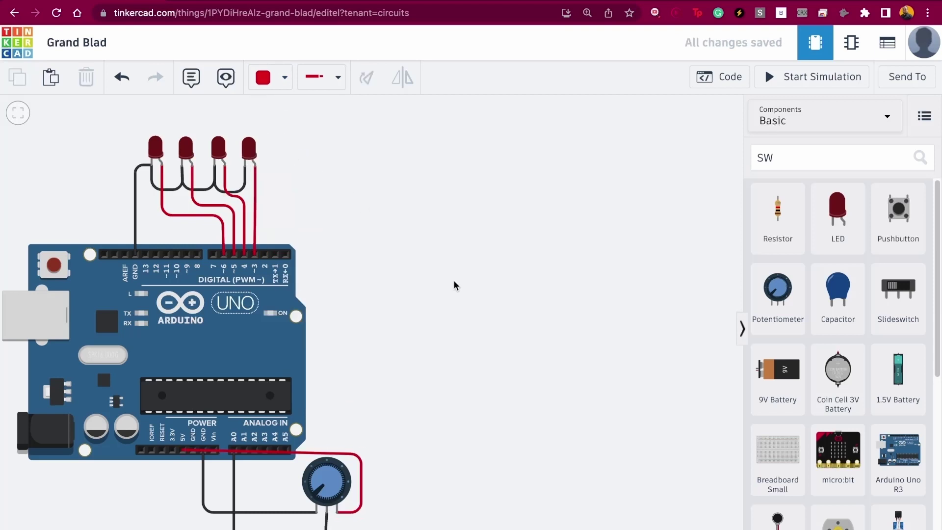
# - Move the upper corner of the red potentiometer wire slightly upward to straighten its run to the 5V pin
pyautogui.click(361, 460)
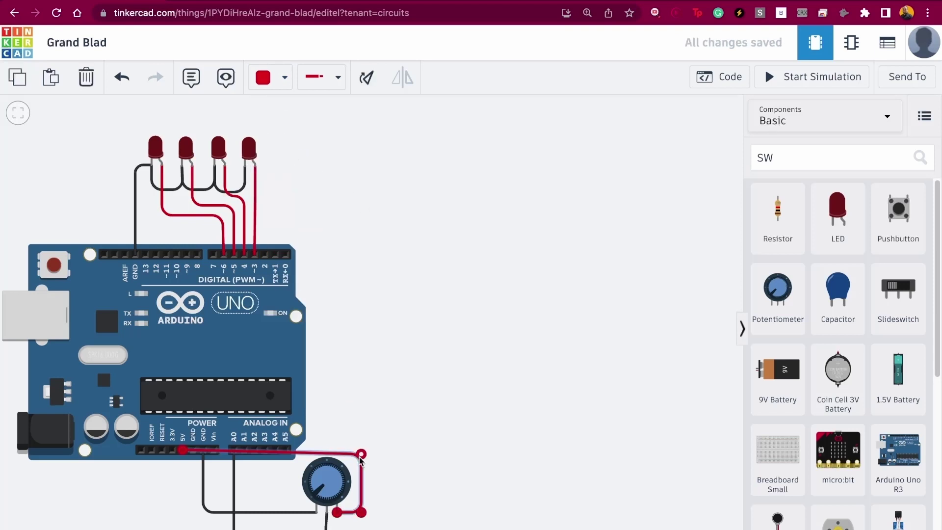
pyautogui.moveTo(361, 459); pyautogui.dragTo(361, 451)
pyautogui.click(420, 392)
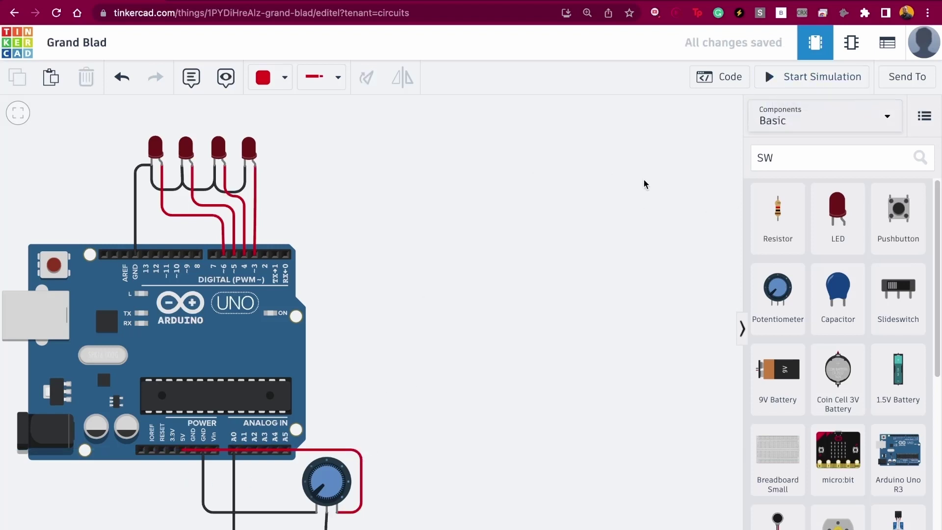
# - Build block code that prints the analog reading of pin A0 to the serial monitor with a newline
pyautogui.click(723, 76)
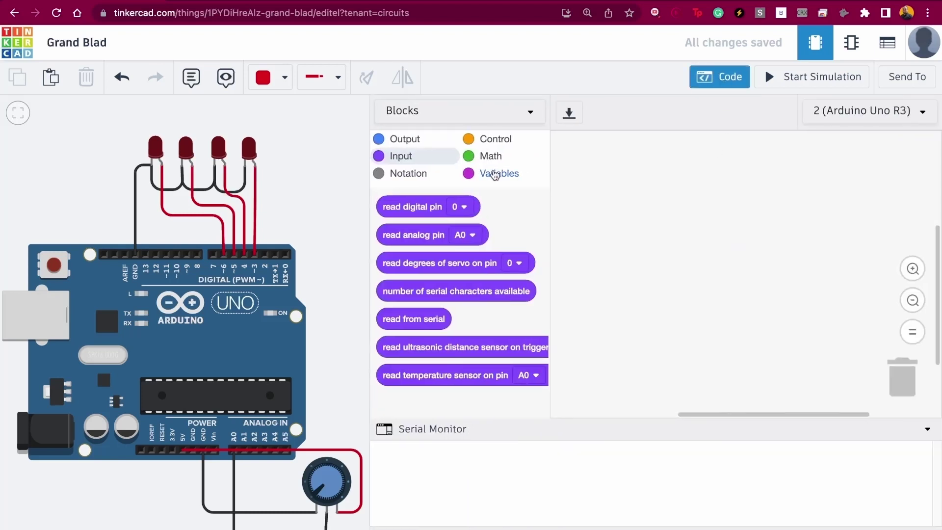
pyautogui.moveTo(392, 244); pyautogui.dragTo(717, 260)
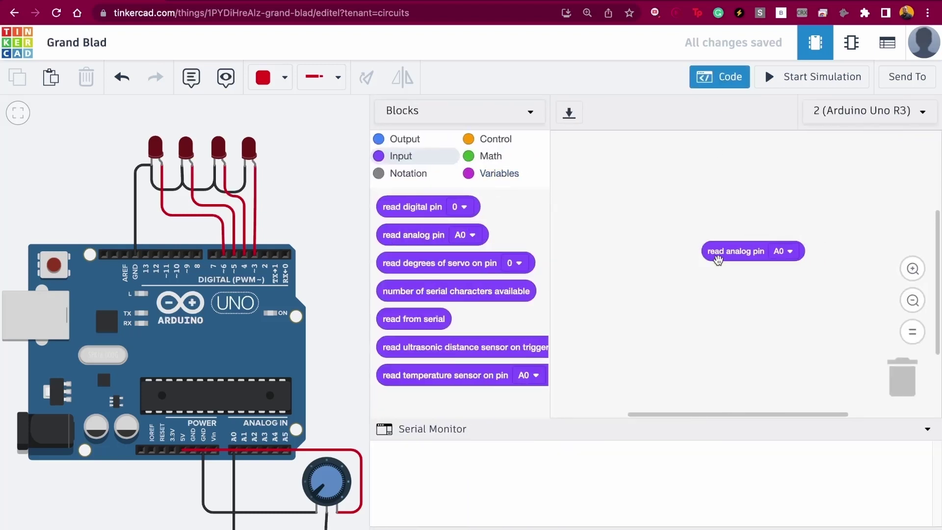
pyautogui.click(401, 139)
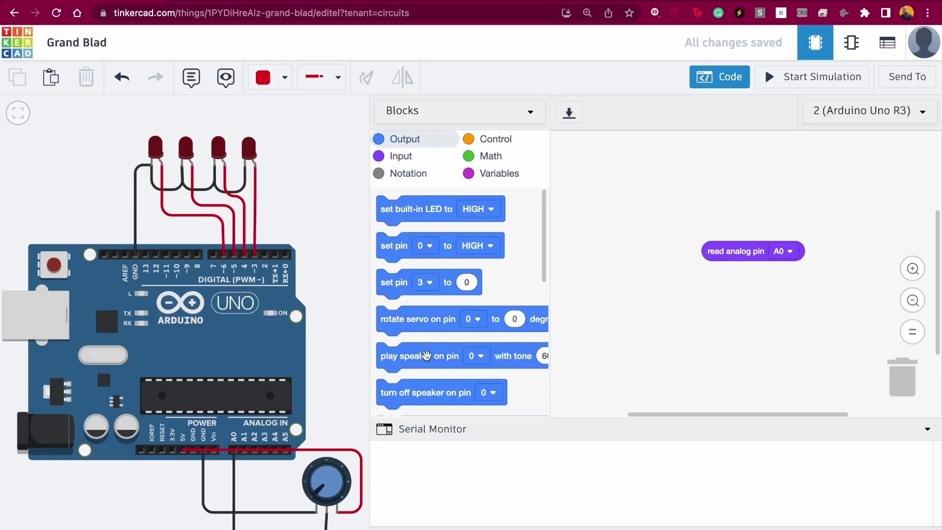
pyautogui.scroll(-5, 426, 355)
pyautogui.scroll(5, 432, 305)
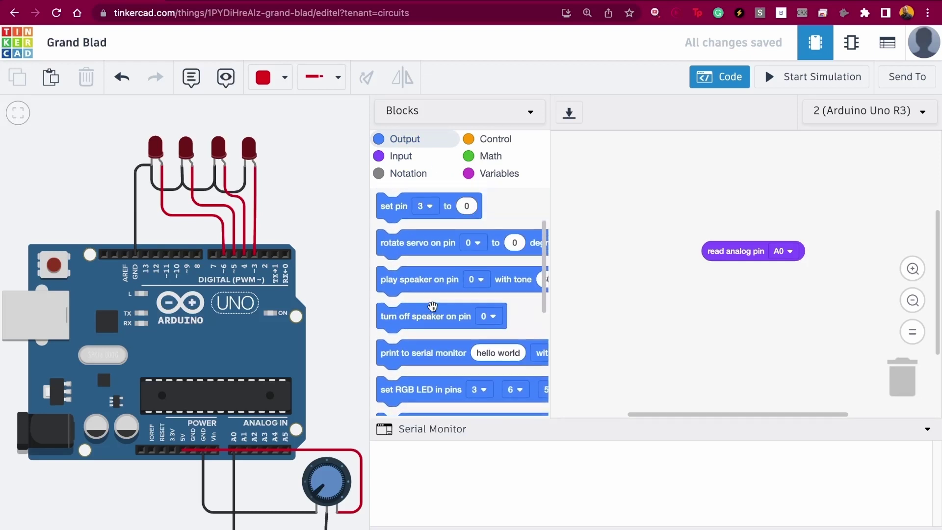
pyautogui.scroll(-2, 431, 305)
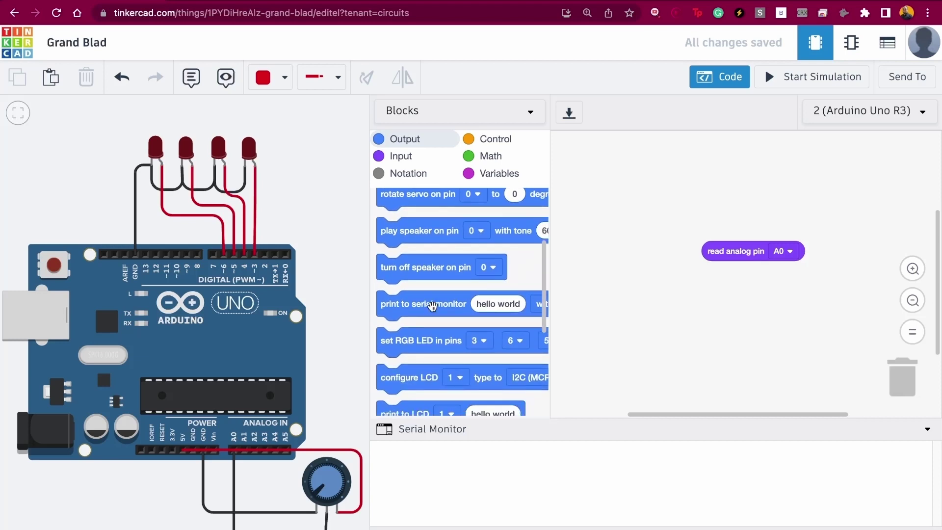
pyautogui.moveTo(432, 304); pyautogui.dragTo(681, 277)
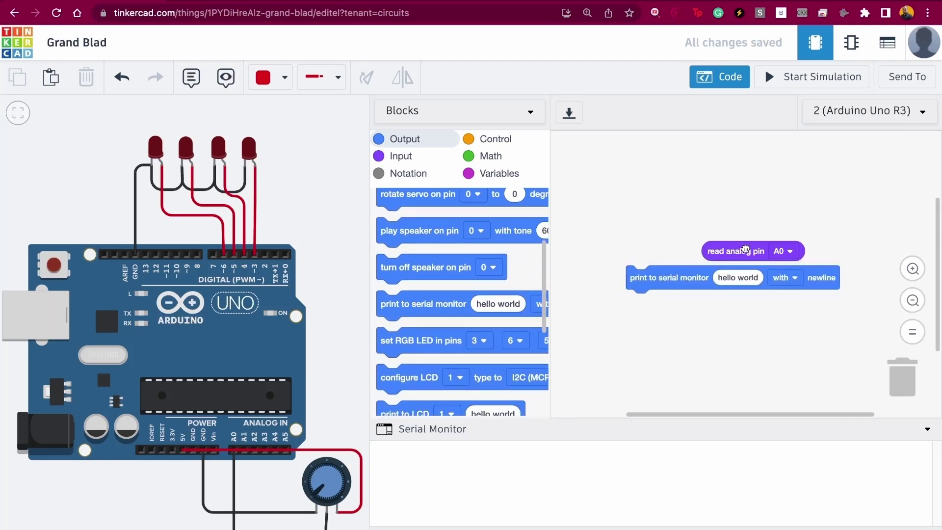
pyautogui.moveTo(725, 247); pyautogui.dragTo(731, 275)
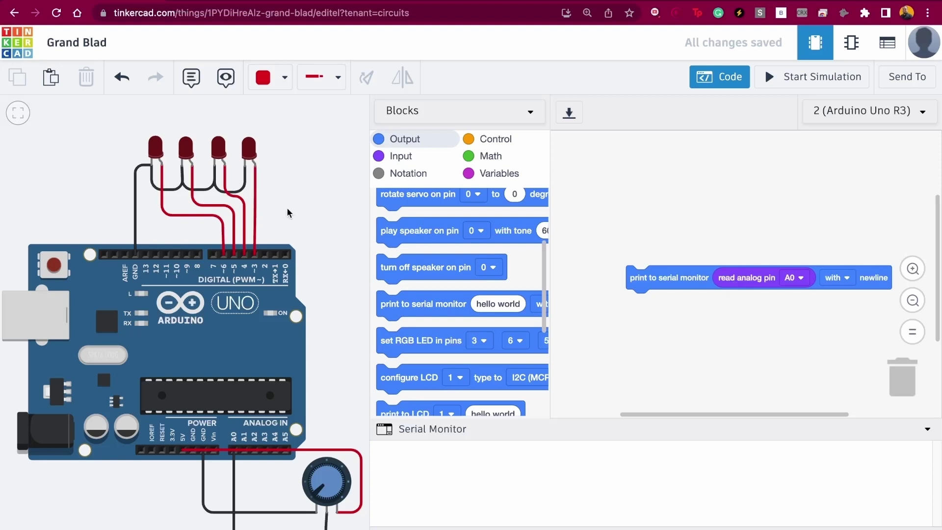
# - Run the simulation and turn the potentiometer slightly to check its readings in the serial monitor, then hide the code
pyautogui.hscroll(2, 288, 212)
pyautogui.click(771, 78)
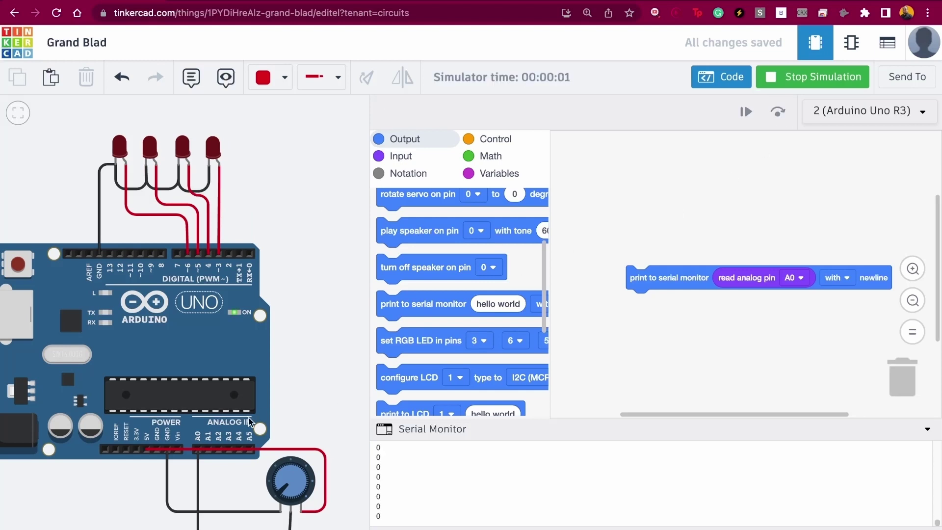
pyautogui.moveTo(285, 490)
pyautogui.mouseDown()
pyautogui.moveTo(276, 480)
pyautogui.moveTo(293, 465)
pyautogui.moveTo(316, 482)
pyautogui.moveTo(310, 520)
pyautogui.moveTo(312, 478)
pyautogui.moveTo(289, 466)
pyautogui.moveTo(276, 496)
pyautogui.mouseUp()
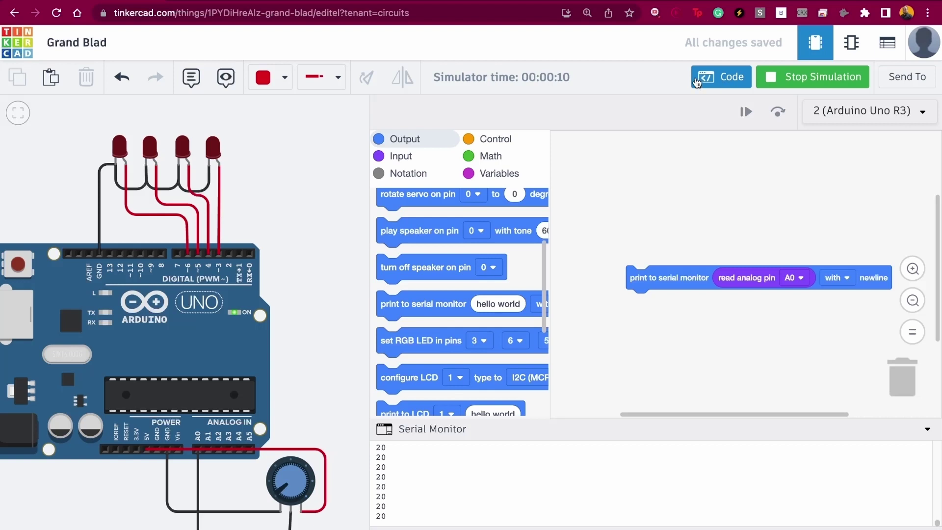
pyautogui.click(698, 81)
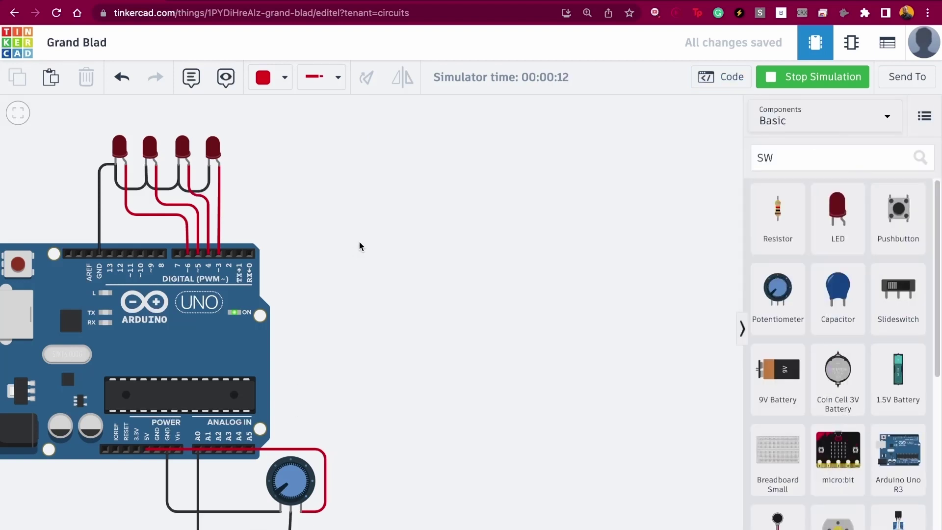
# - Search Google for CALCULATOR in a new browser tab
pyautogui.press('super+t')
pyautogui.write('CA')
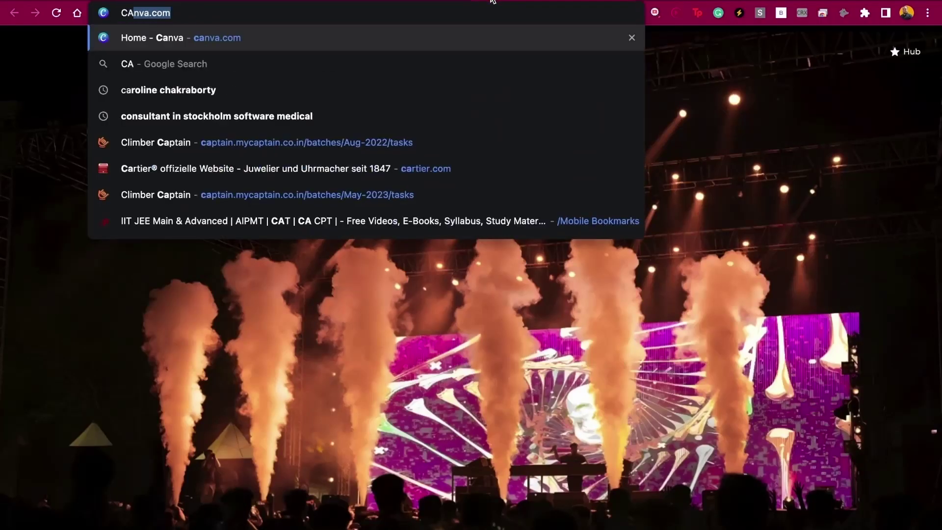
pyautogui.write('LCULATOR')
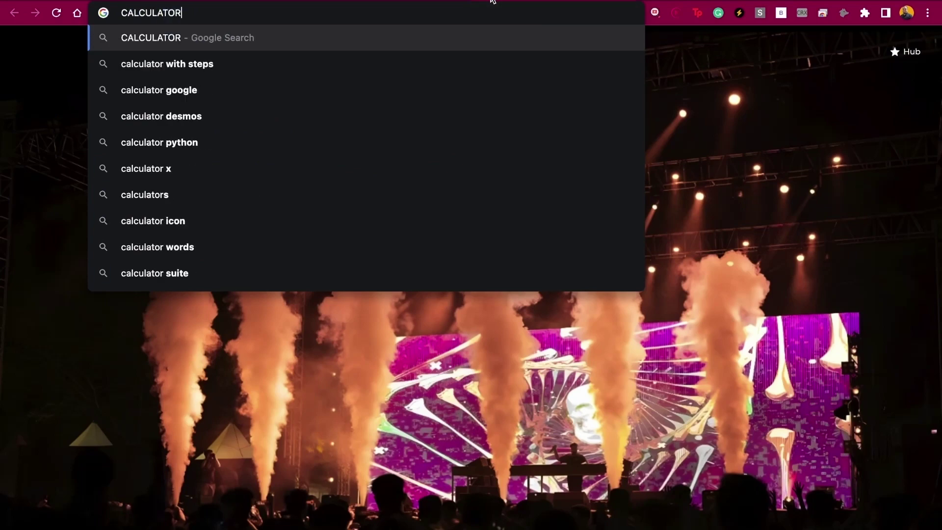
pyautogui.press('Return')
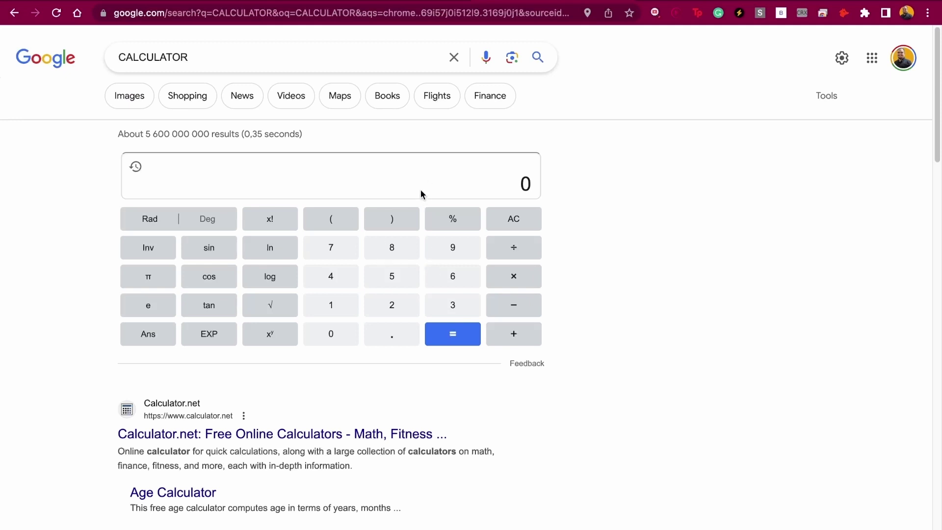
# - Calculate 1023 ÷ 4 in the Google calculator
pyautogui.click(351, 309)
pyautogui.click(352, 336)
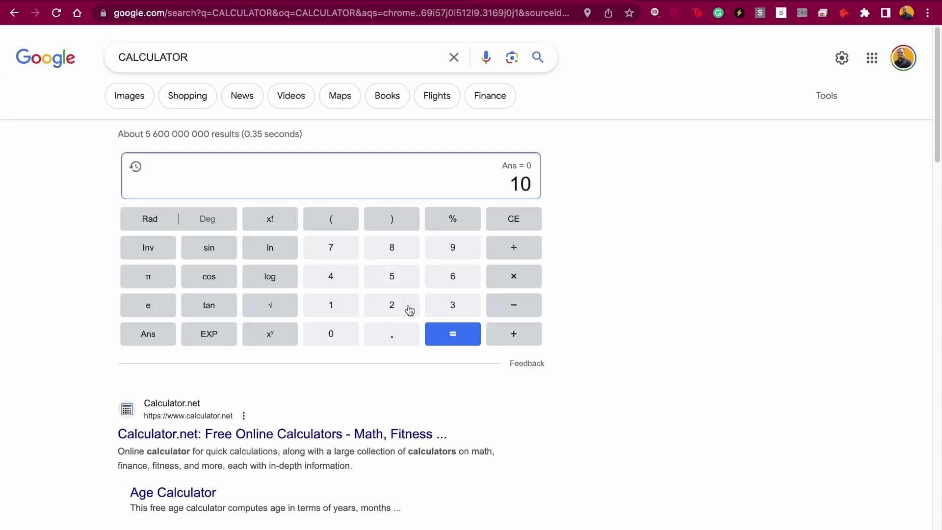
pyautogui.click(395, 309)
pyautogui.click(450, 310)
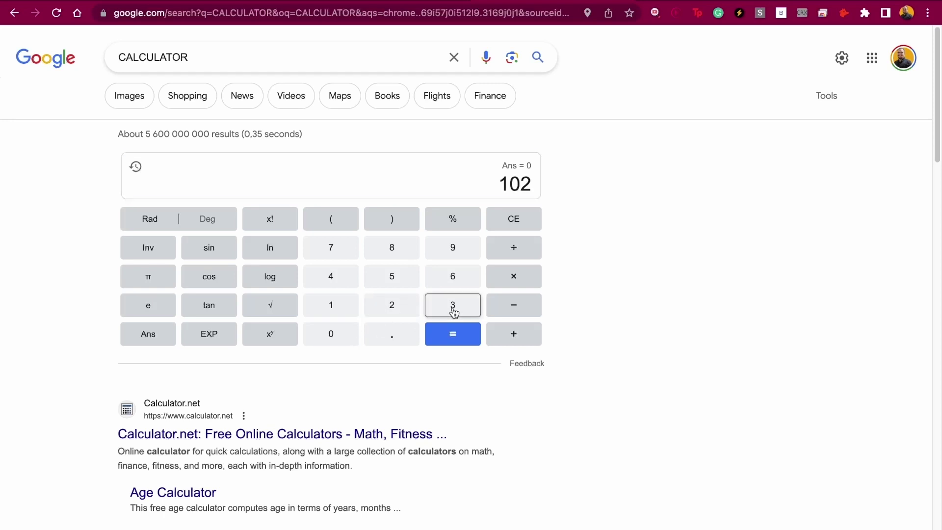
pyautogui.click(512, 250)
pyautogui.click(339, 275)
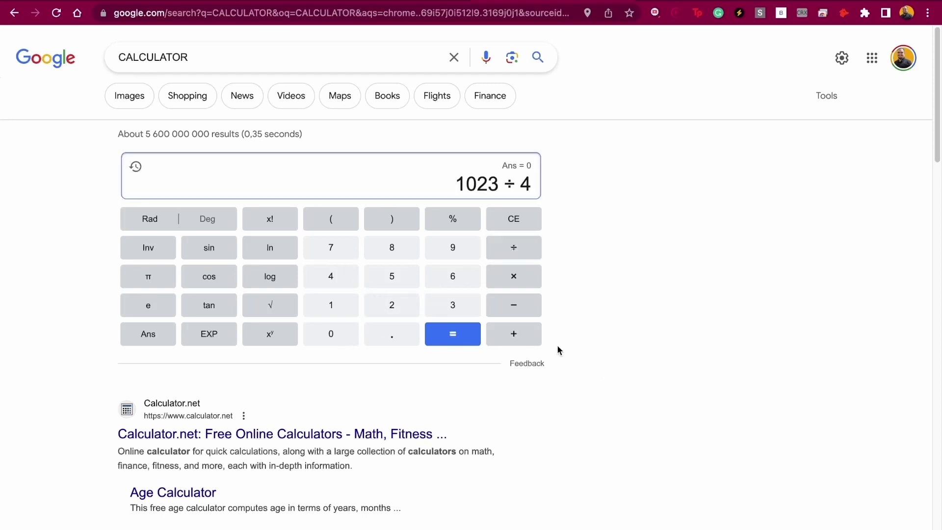
pyautogui.click(533, 341)
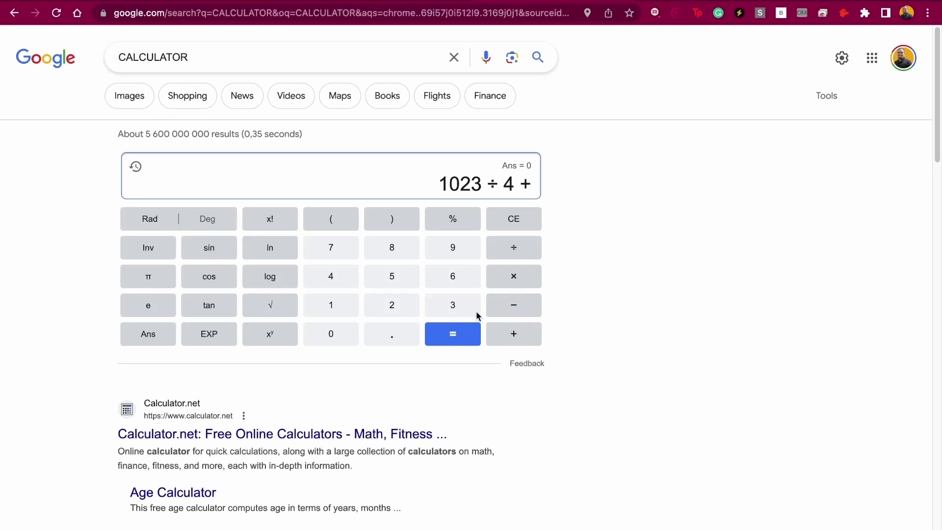
pyautogui.click(514, 214)
pyautogui.click(446, 338)
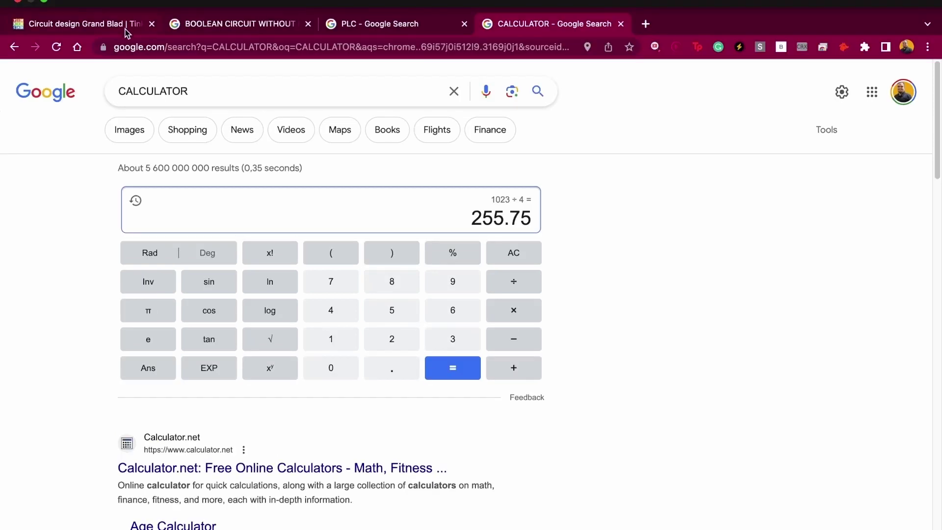
# - Switch back to the Tinkercad circuit tab and stop the simulation
pyautogui.click(125, 26)
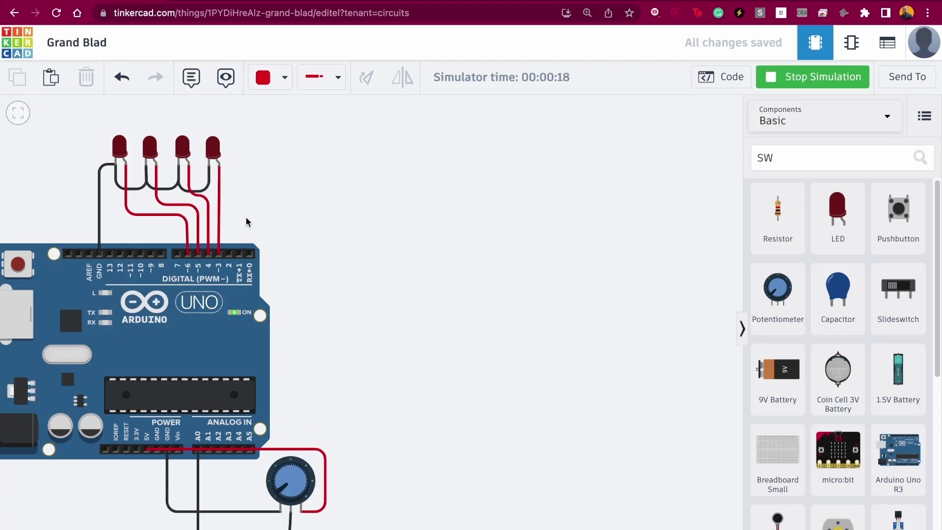
pyautogui.scroll(-5, 328, 301)
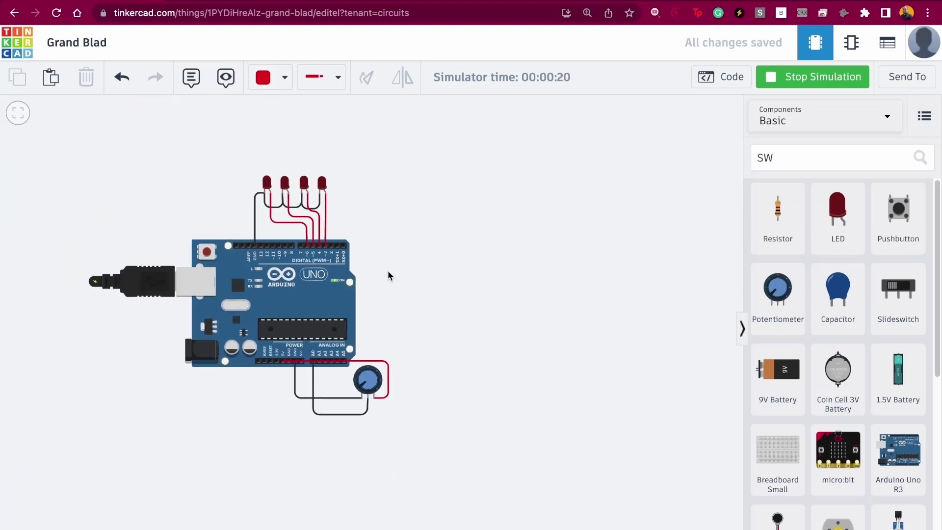
pyautogui.click(777, 79)
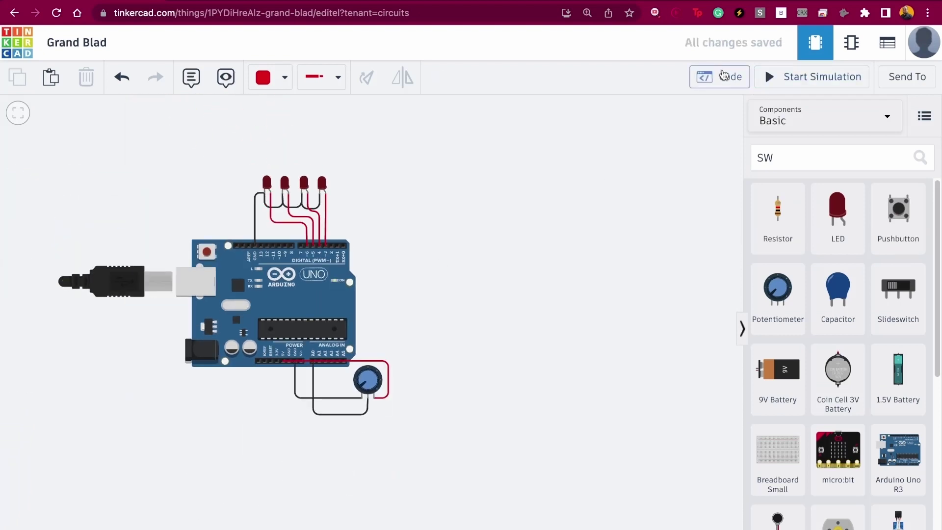
# - Reopen the code and attach an if-then block beneath the print to serial monitor block
pyautogui.click(726, 77)
pyautogui.click(416, 157)
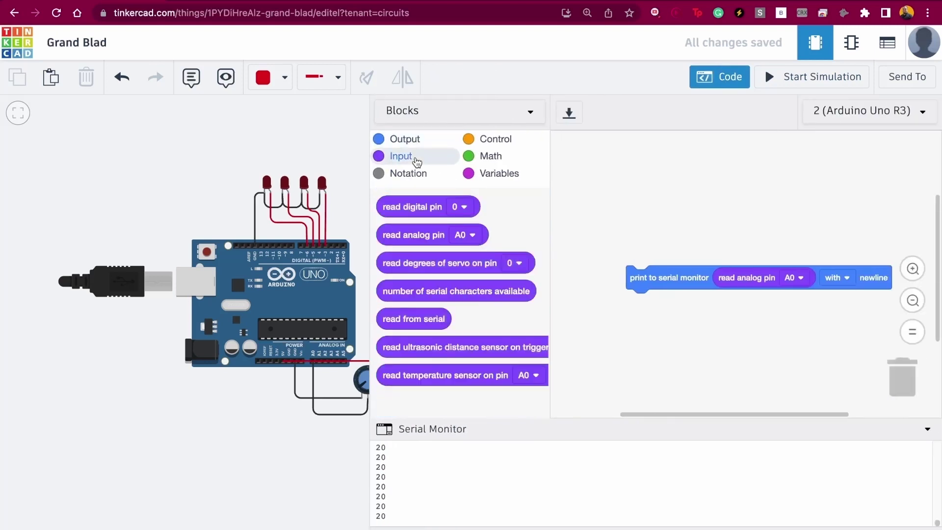
pyautogui.click(496, 140)
pyautogui.scroll(-5, 497, 307)
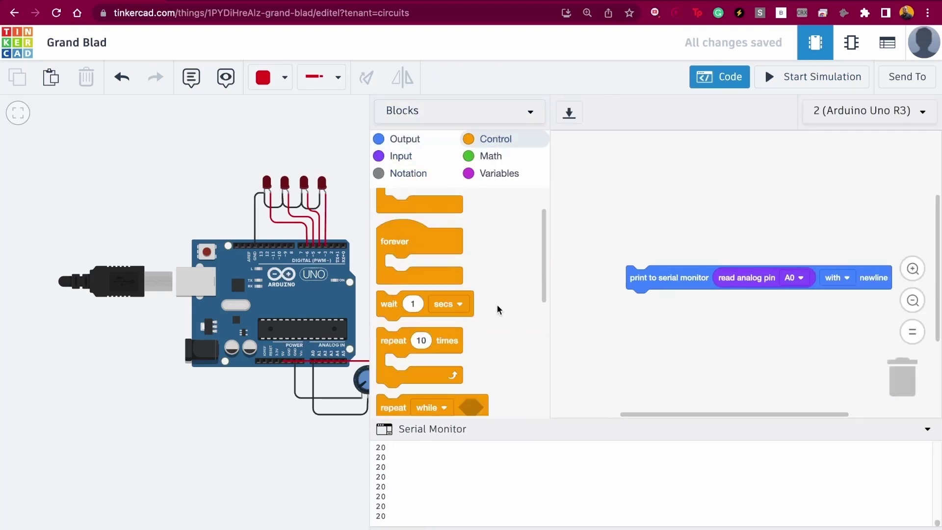
pyautogui.scroll(-1, 497, 305)
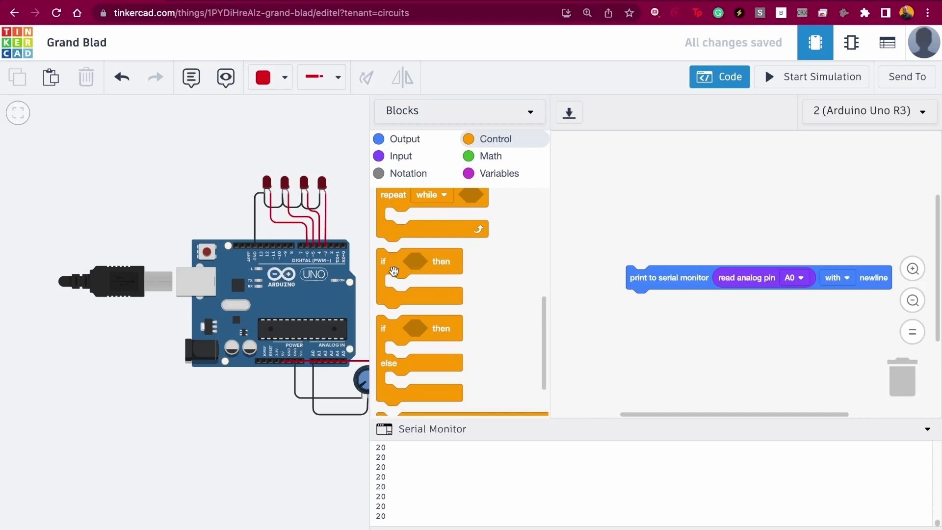
pyautogui.moveTo(392, 271); pyautogui.dragTo(650, 325)
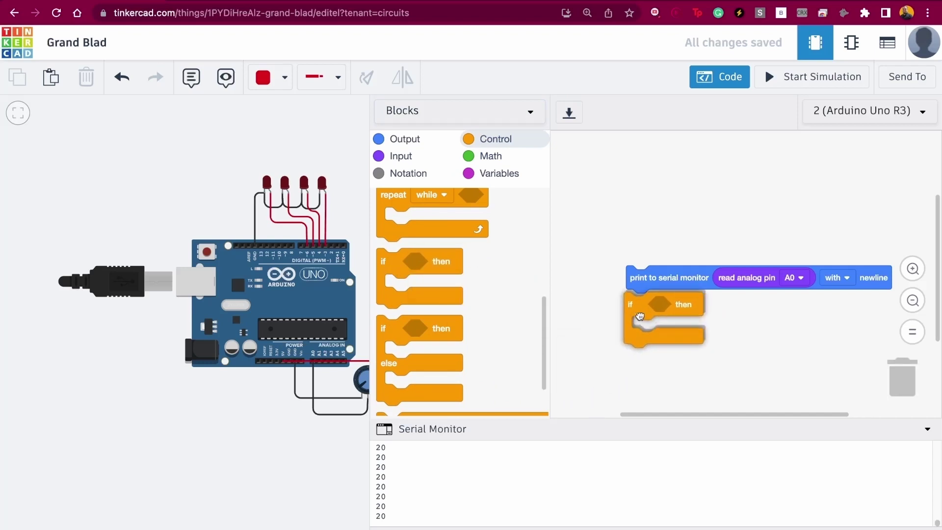
# - Insert a less-than comparison into the if block's condition and set its second operand to 255
pyautogui.scroll(-4, 692, 251)
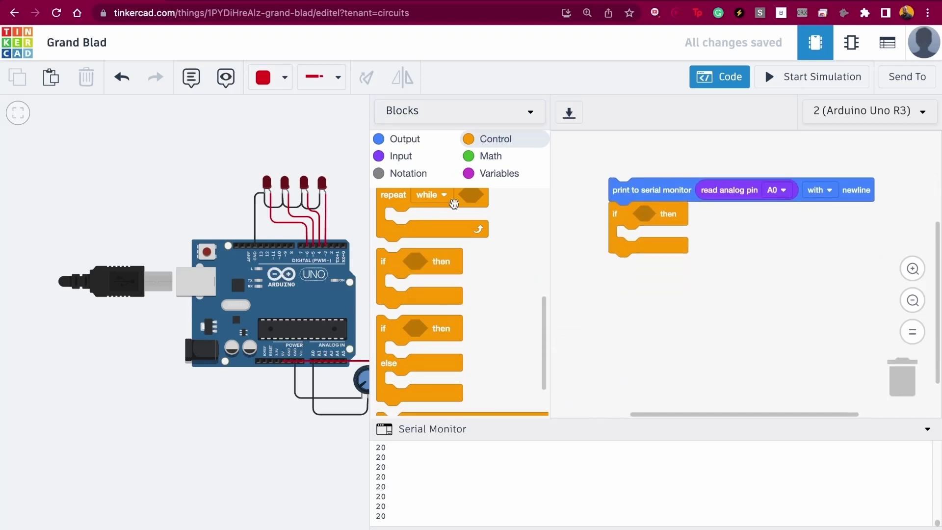
pyautogui.scroll(5, 437, 256)
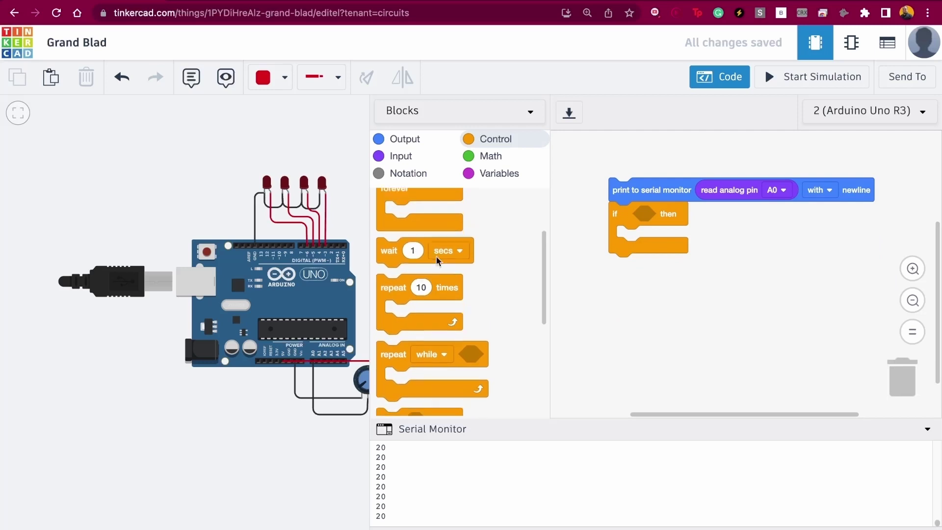
pyautogui.click(490, 156)
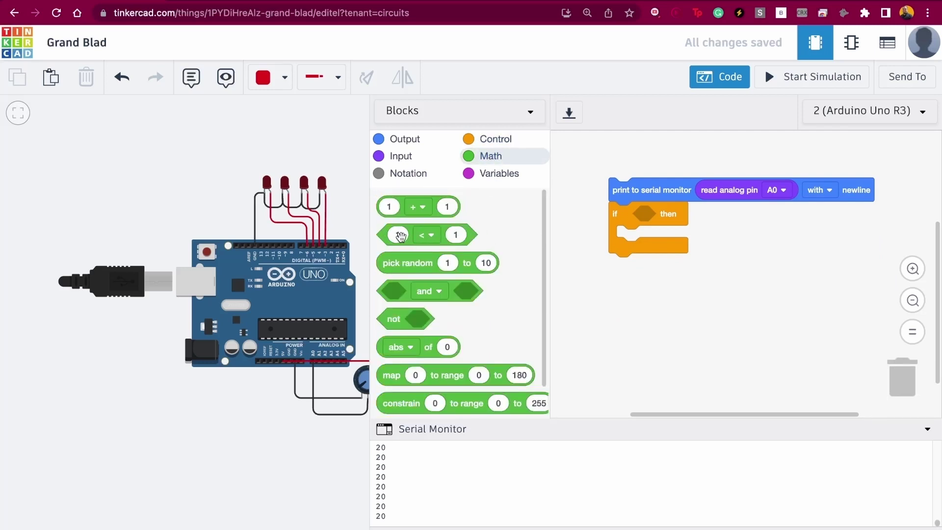
pyautogui.moveTo(400, 235); pyautogui.dragTo(650, 221)
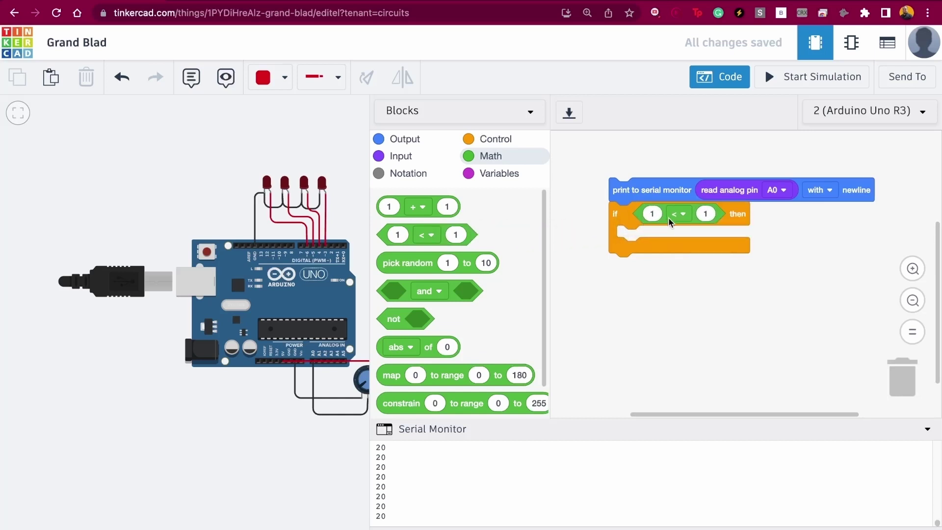
pyautogui.click(709, 213)
pyautogui.write('255')
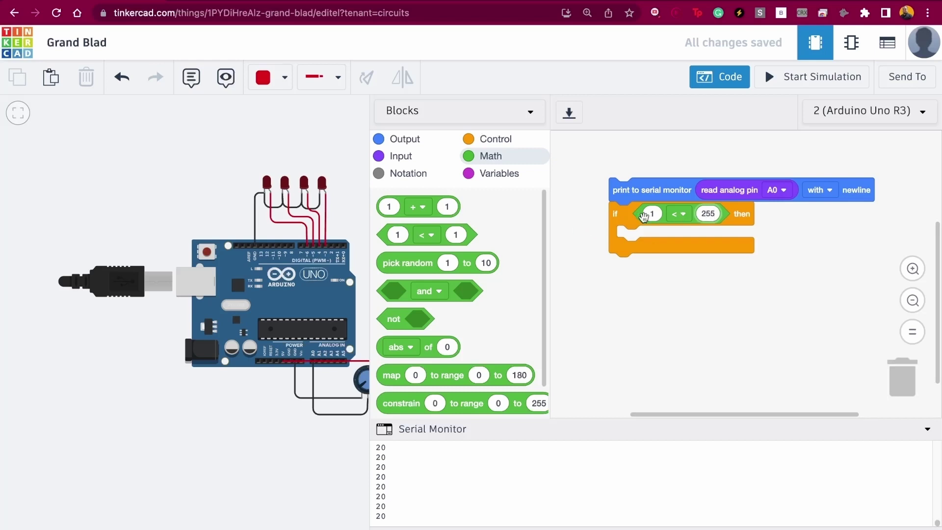
# - Replace the if-then block beneath the print block with an if-then-else block, carrying over the comparison and deleting the old block
pyautogui.click(491, 140)
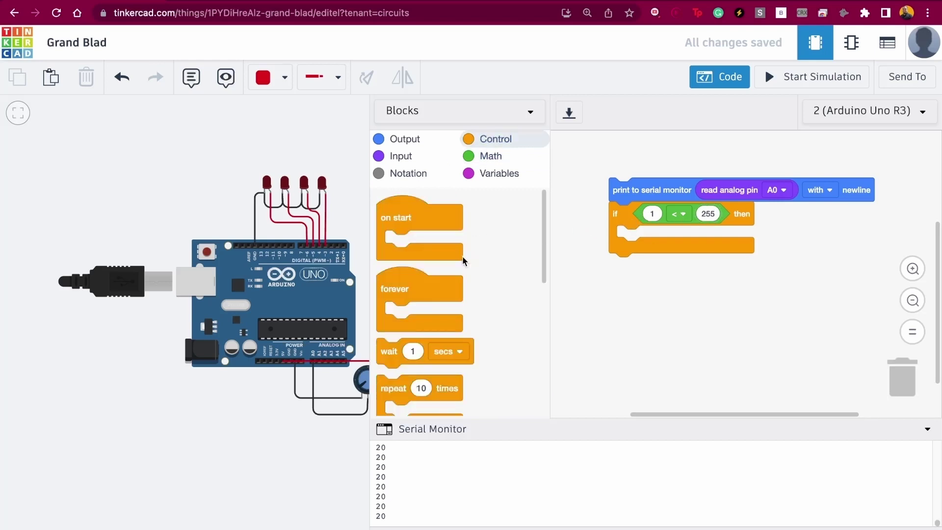
pyautogui.scroll(-10, 463, 260)
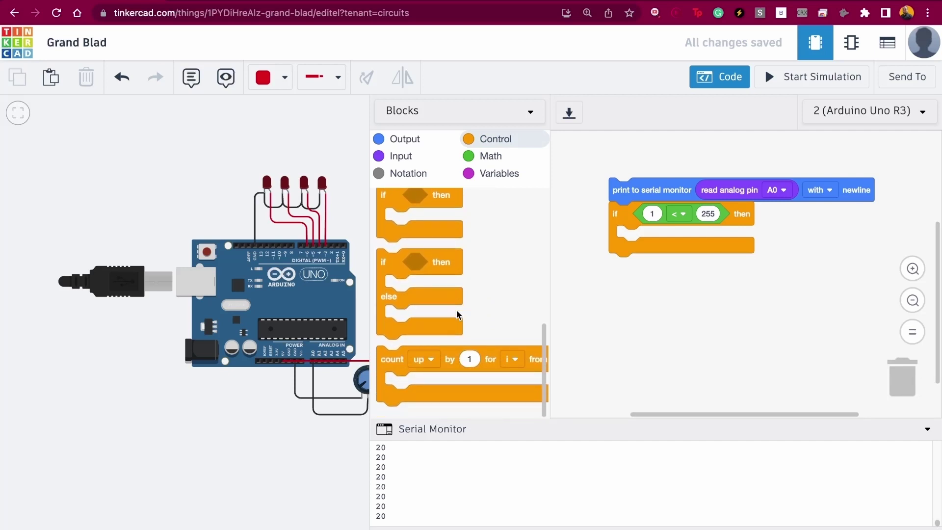
pyautogui.moveTo(385, 262); pyautogui.dragTo(605, 287)
pyautogui.moveTo(621, 220); pyautogui.dragTo(595, 304)
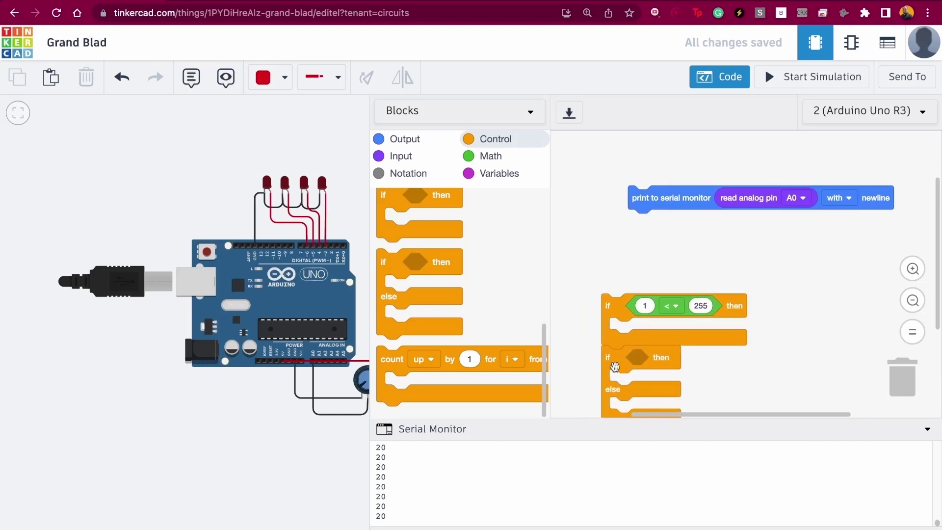
pyautogui.moveTo(614, 373); pyautogui.dragTo(643, 239)
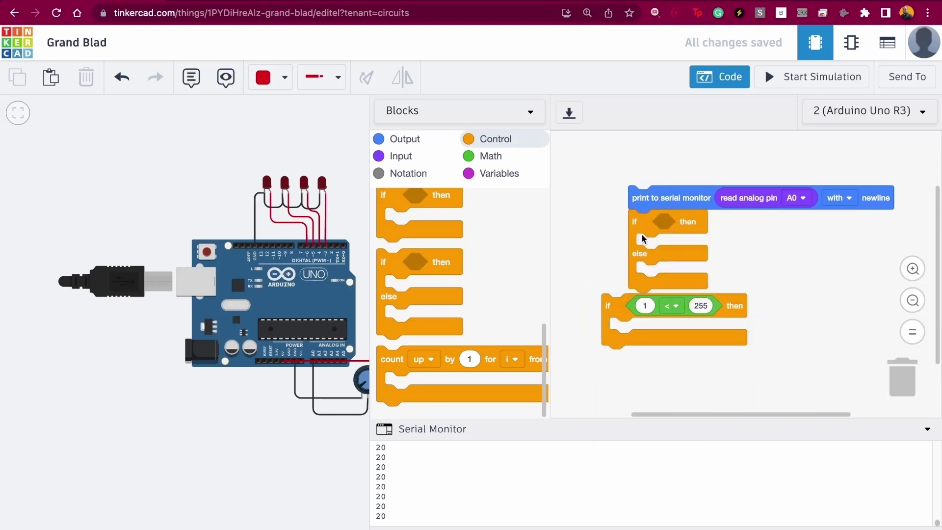
pyautogui.moveTo(660, 305); pyautogui.dragTo(687, 222)
pyautogui.moveTo(608, 312); pyautogui.dragTo(905, 385)
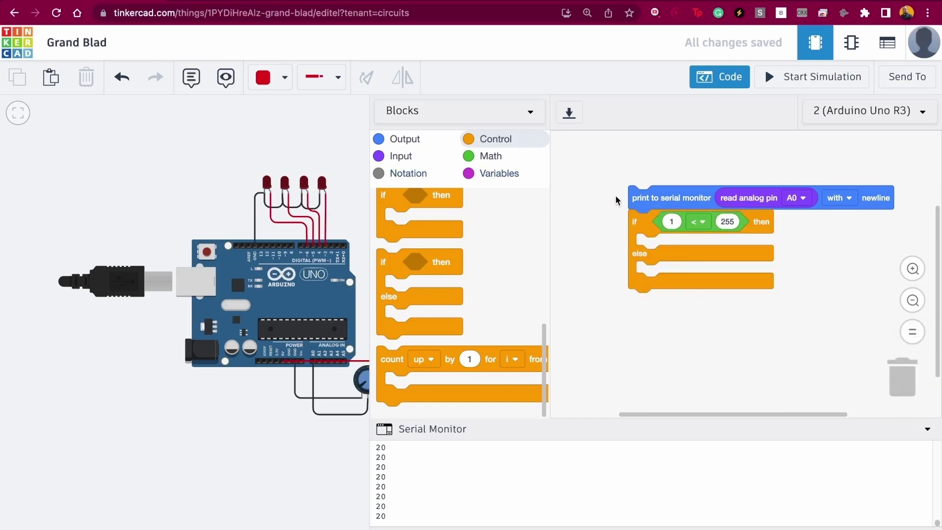
# - Insert a read analog pin A0 block as the first operand of the if condition's comparison
pyautogui.click(412, 156)
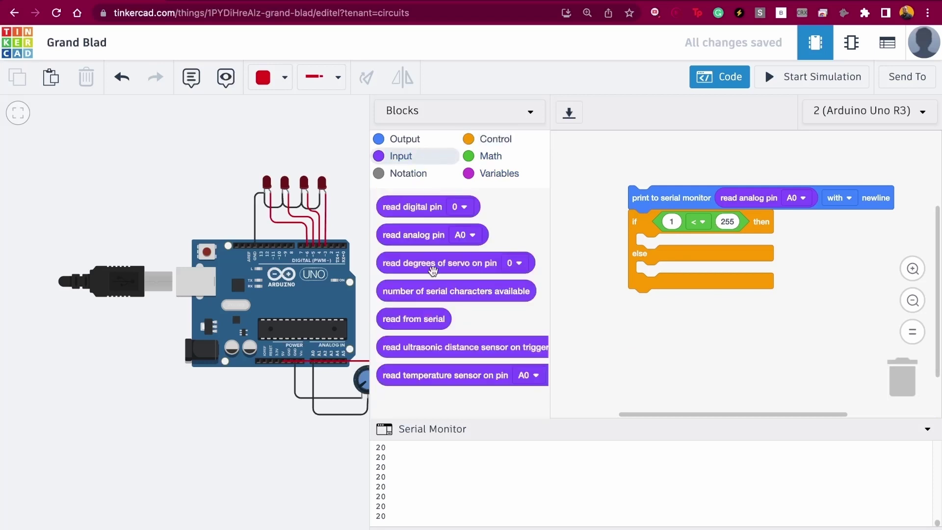
pyautogui.moveTo(418, 235); pyautogui.dragTo(706, 224)
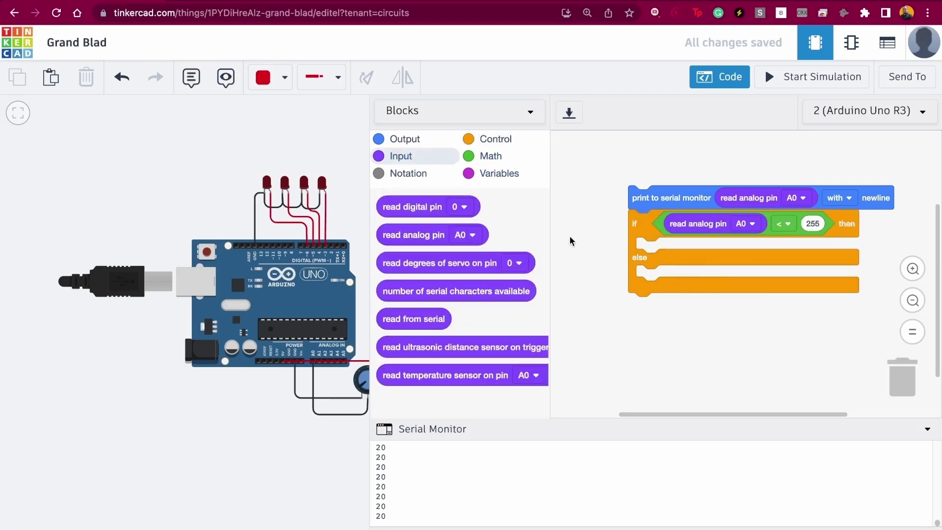
pyautogui.moveTo(734, 150)
pyautogui.mouseDown()
pyautogui.moveTo(687, 150)
pyautogui.moveTo(716, 148)
pyautogui.mouseUp()
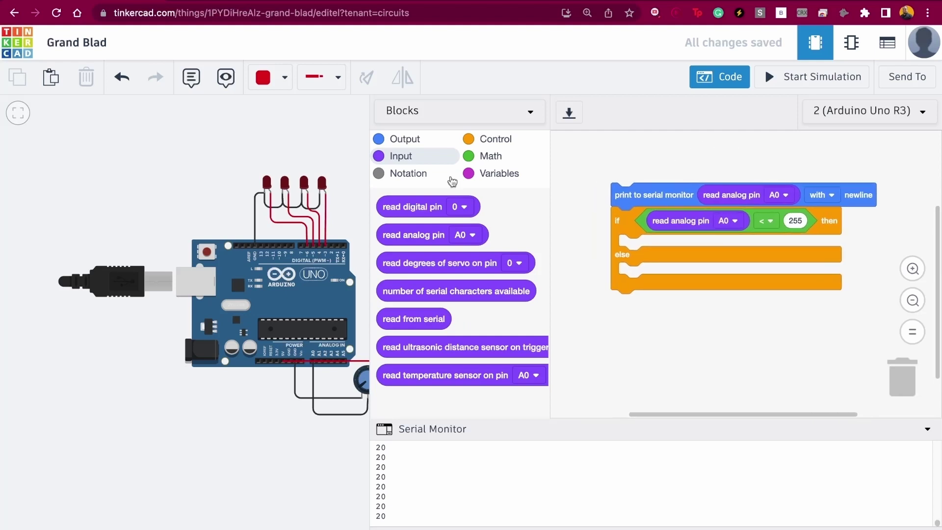
pyautogui.moveTo(321, 162); pyautogui.dragTo(185, 156)
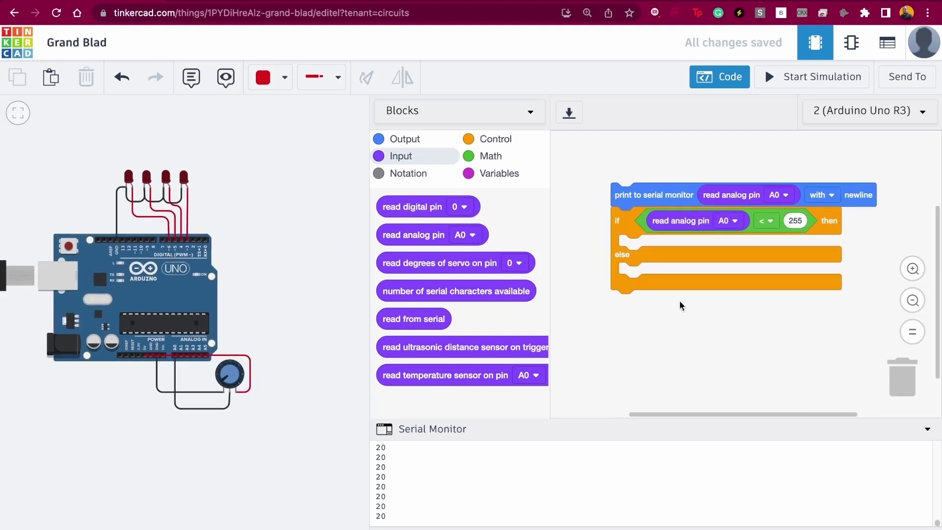
# - Set the comparison operator in the if condition to ≤
pyautogui.click(766, 221)
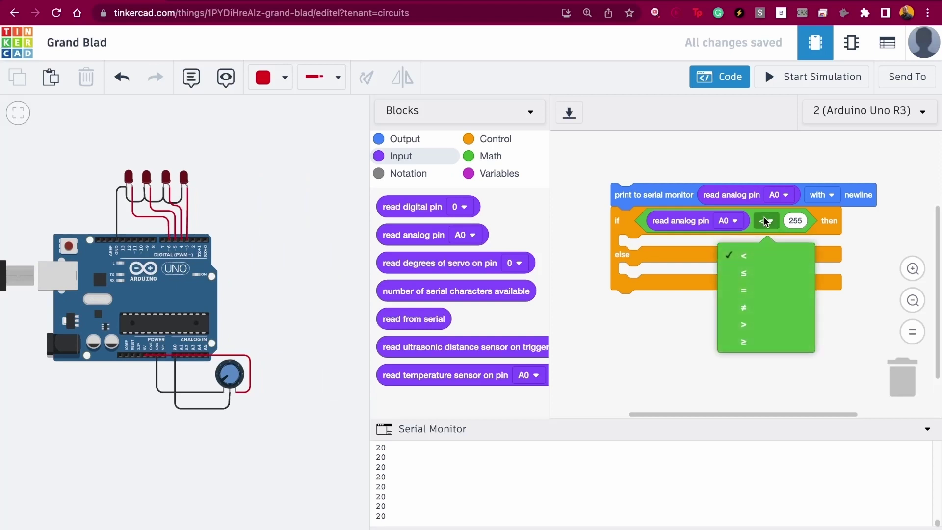
pyautogui.click(759, 274)
pyautogui.click(771, 221)
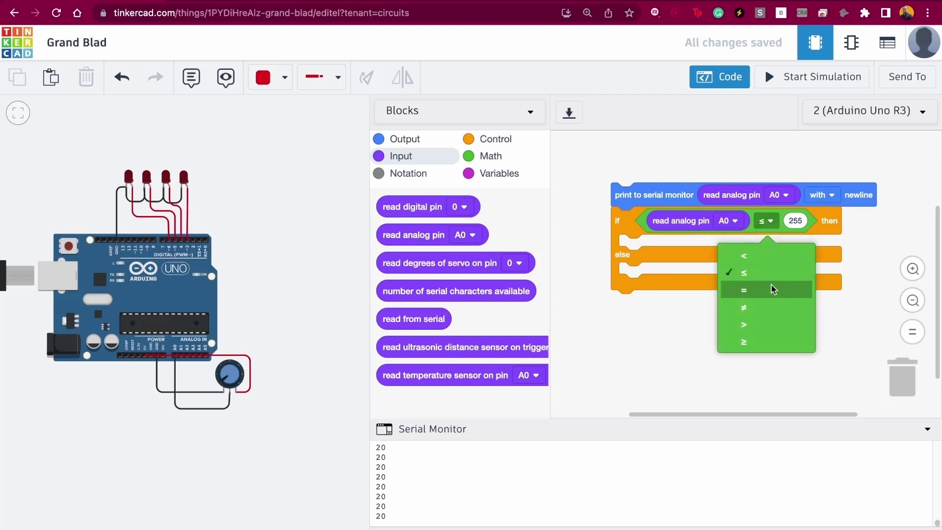
pyautogui.click(762, 338)
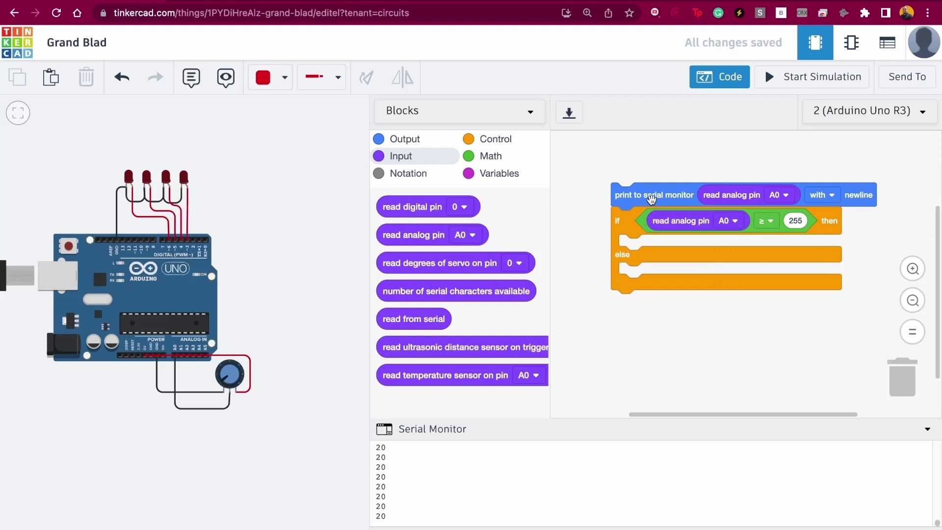
pyautogui.click(769, 222)
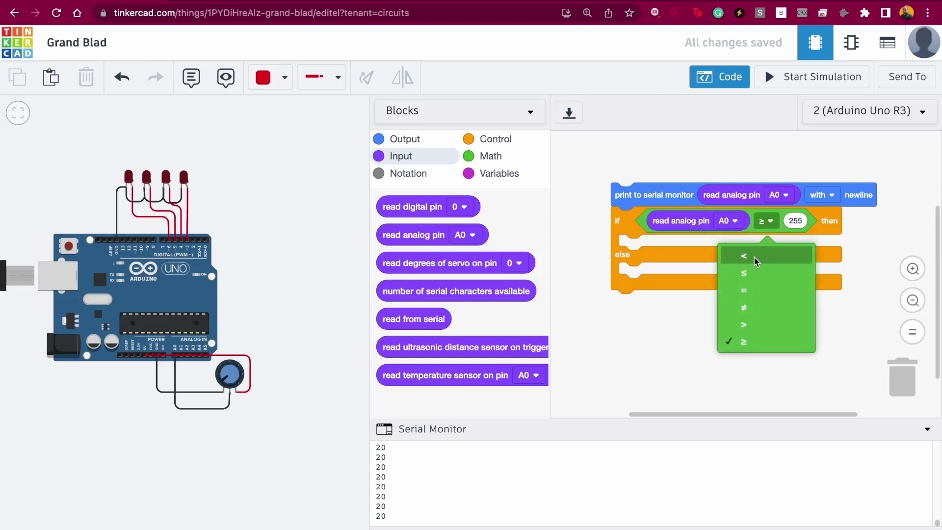
pyautogui.click(753, 272)
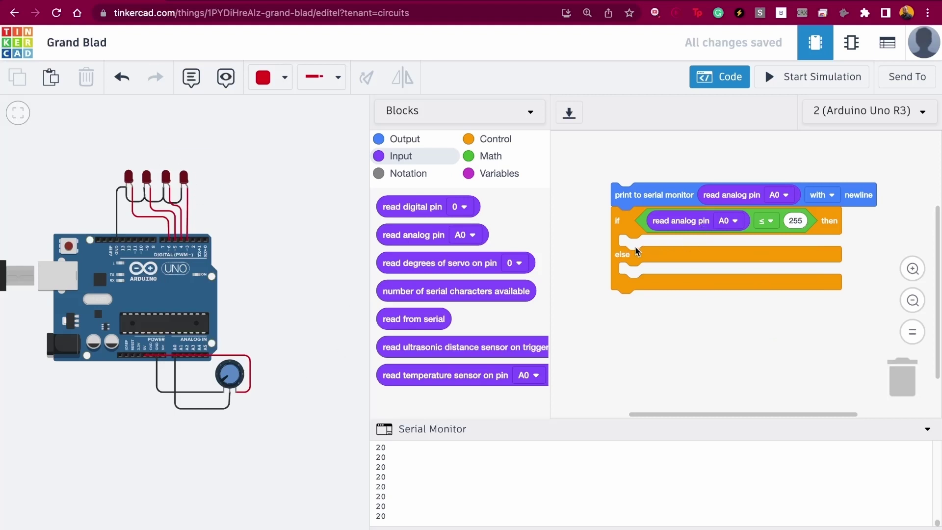
# - Add a set pin block to the then branch that sets pin 3 to HIGH
pyautogui.click(416, 144)
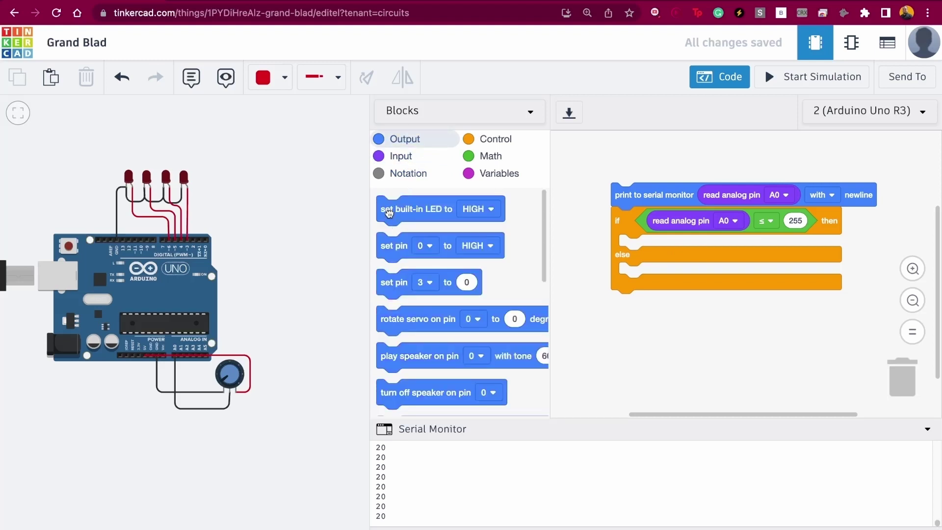
pyautogui.moveTo(389, 212); pyautogui.dragTo(669, 251)
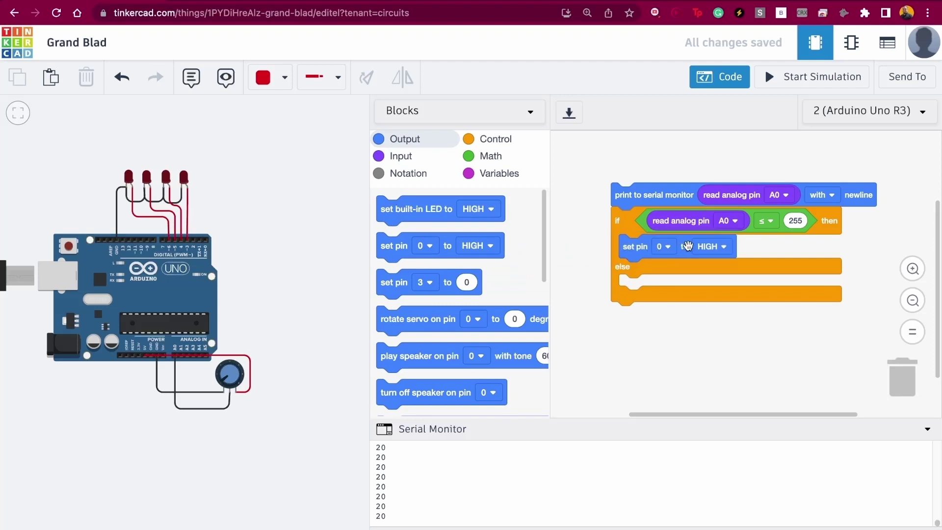
pyautogui.click(664, 247)
pyautogui.click(649, 336)
# - Nest a second if-then-else block inside the else branch of the first one
pyautogui.click(496, 141)
pyautogui.click(403, 140)
pyautogui.click(502, 143)
pyautogui.scroll(-2, 428, 298)
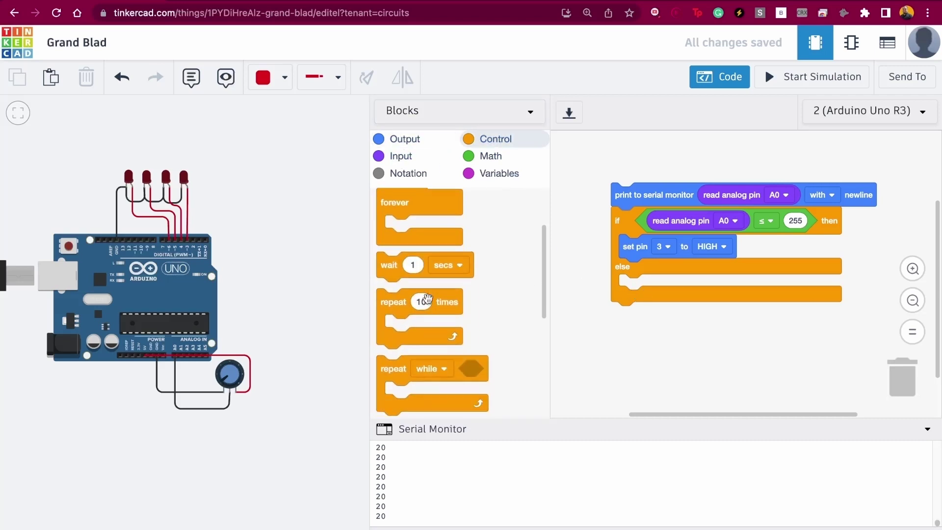
pyautogui.scroll(-5, 428, 299)
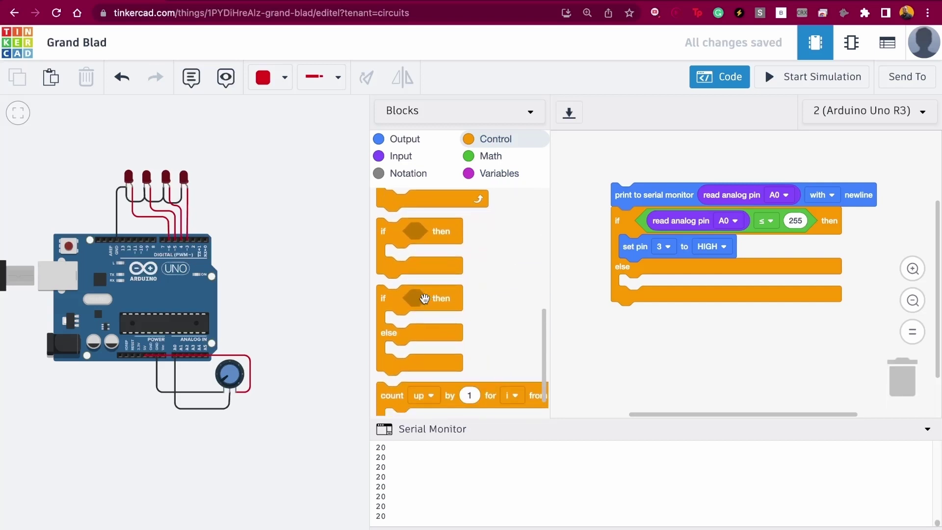
pyautogui.moveTo(424, 298); pyautogui.dragTo(665, 313)
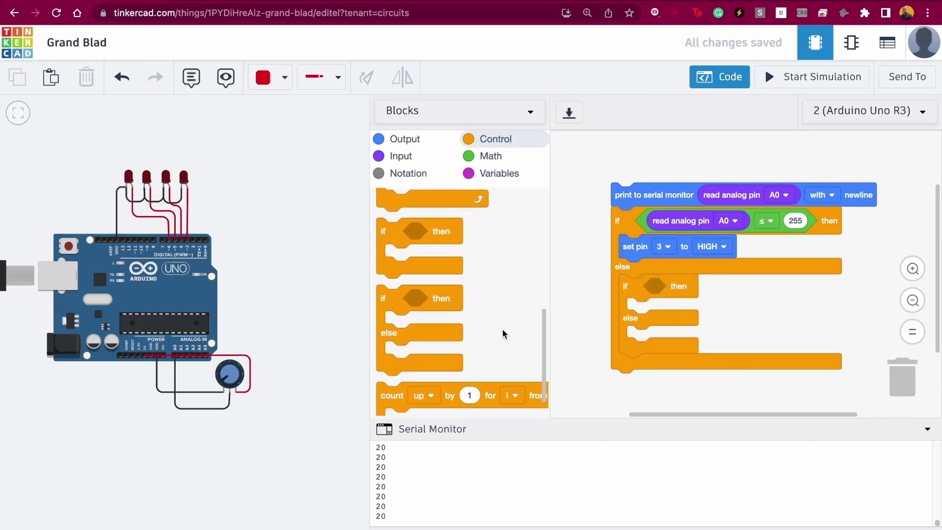
# - Insert a comparison into the nested if condition with read analog pin A0 as its first operand
pyautogui.click(467, 155)
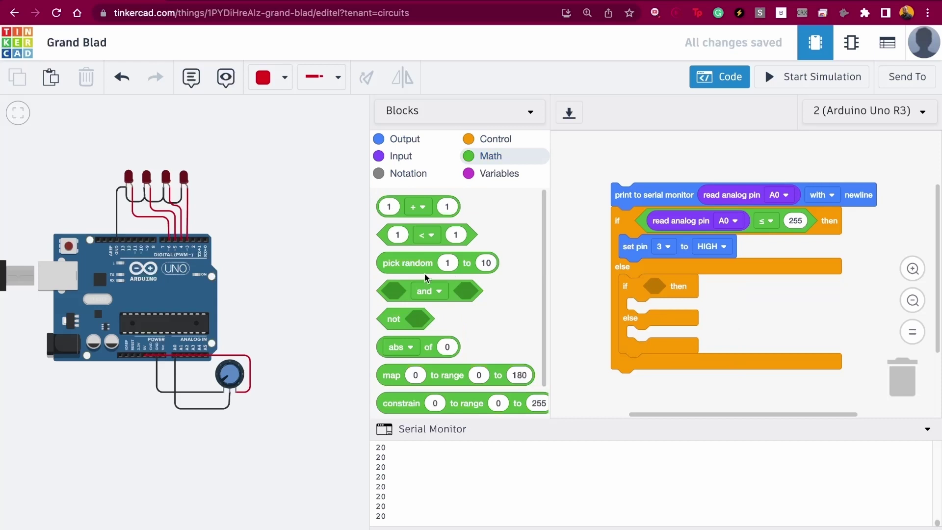
pyautogui.moveTo(418, 237); pyautogui.dragTo(682, 297)
pyautogui.click(414, 160)
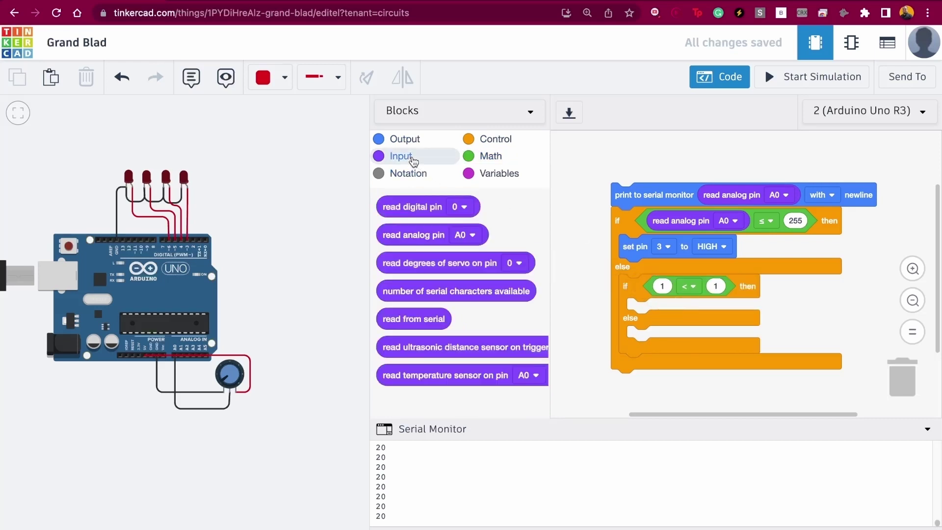
pyautogui.moveTo(422, 236); pyautogui.dragTo(704, 296)
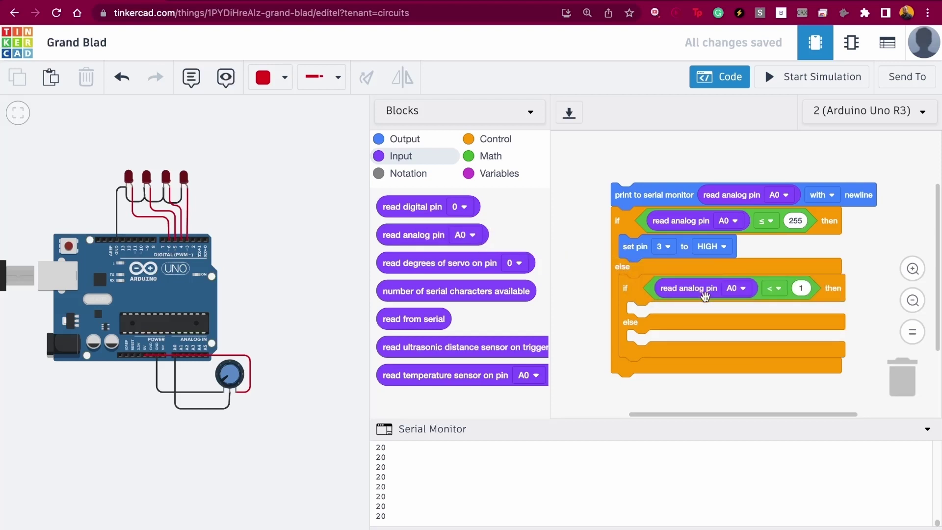
# - Set the nested condition's operator to > and its second operand to 255
pyautogui.click(782, 286)
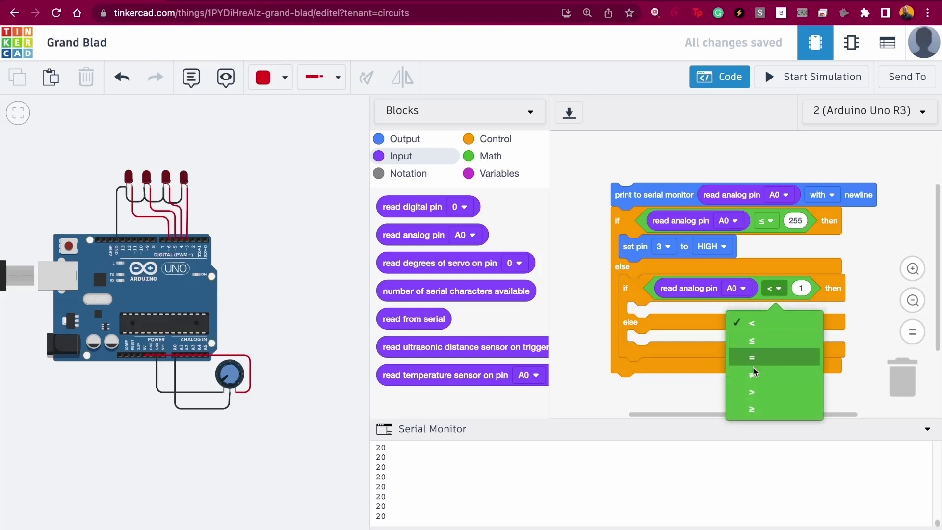
pyautogui.click(767, 395)
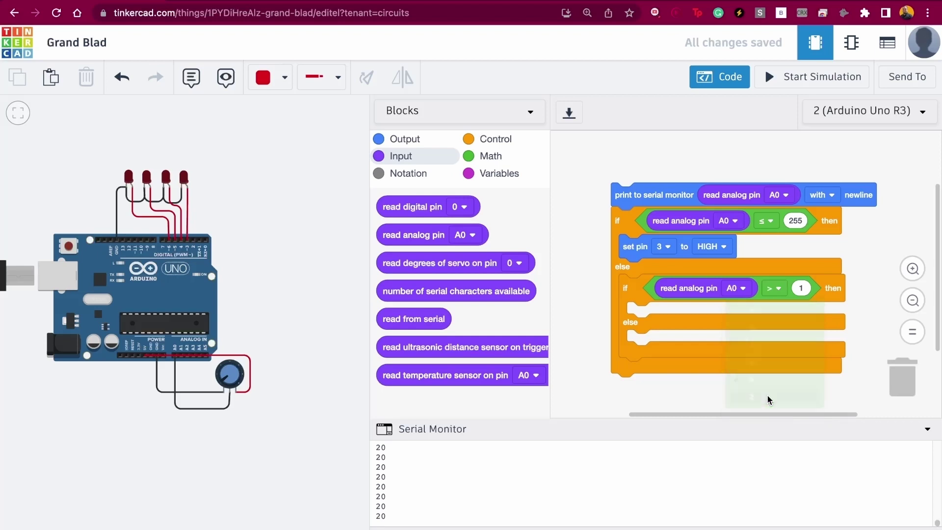
pyautogui.click(803, 288)
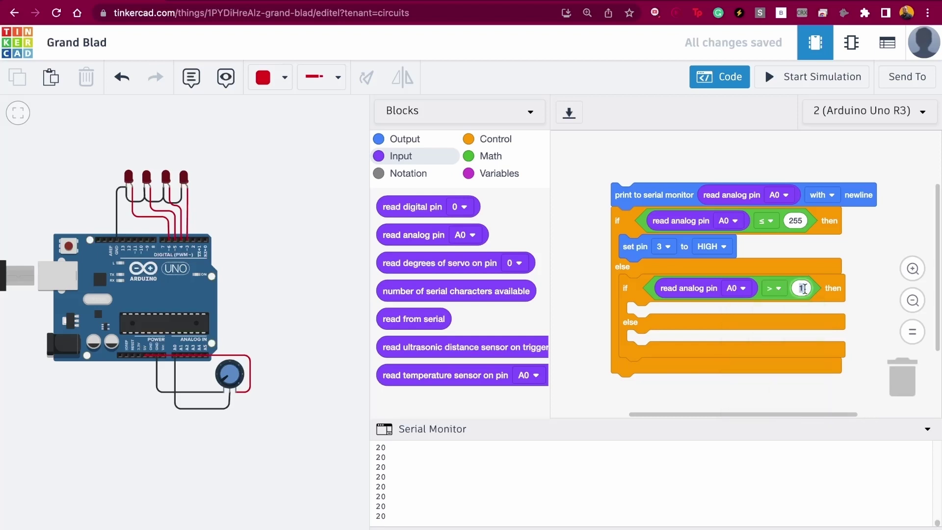
pyautogui.write('255')
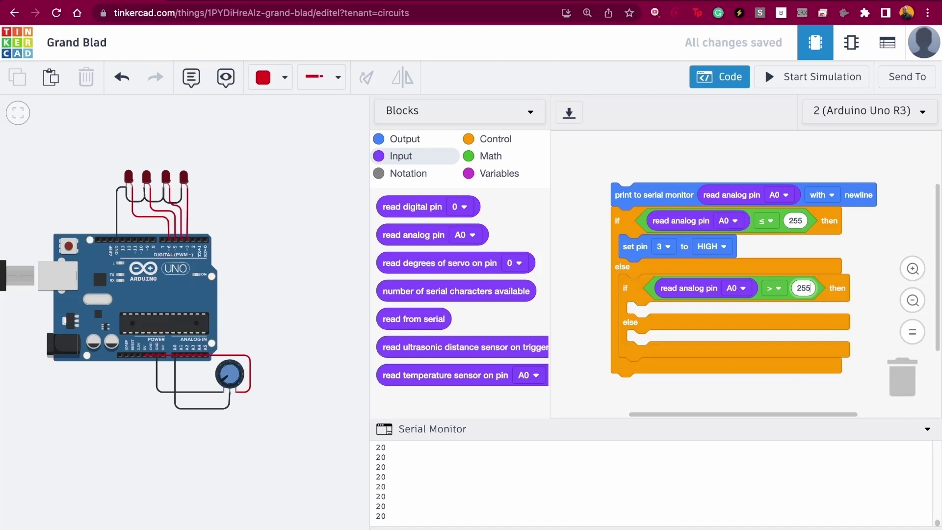
pyautogui.click(500, 173)
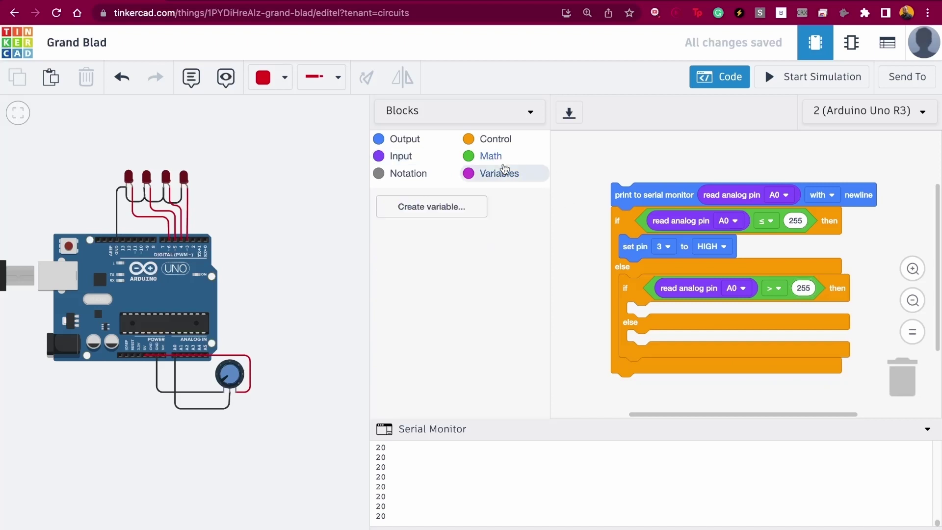
pyautogui.click(493, 156)
pyautogui.scroll(-1, 515, 295)
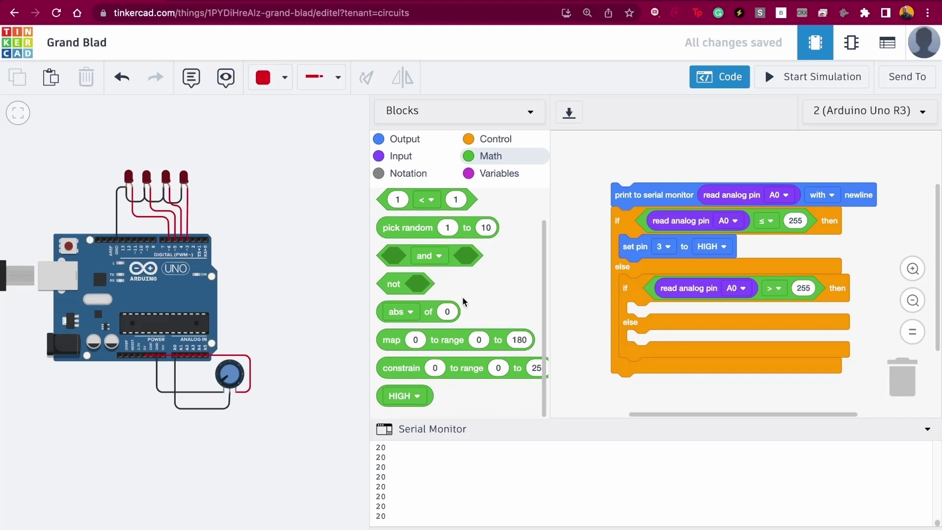
pyautogui.scroll(1, 458, 374)
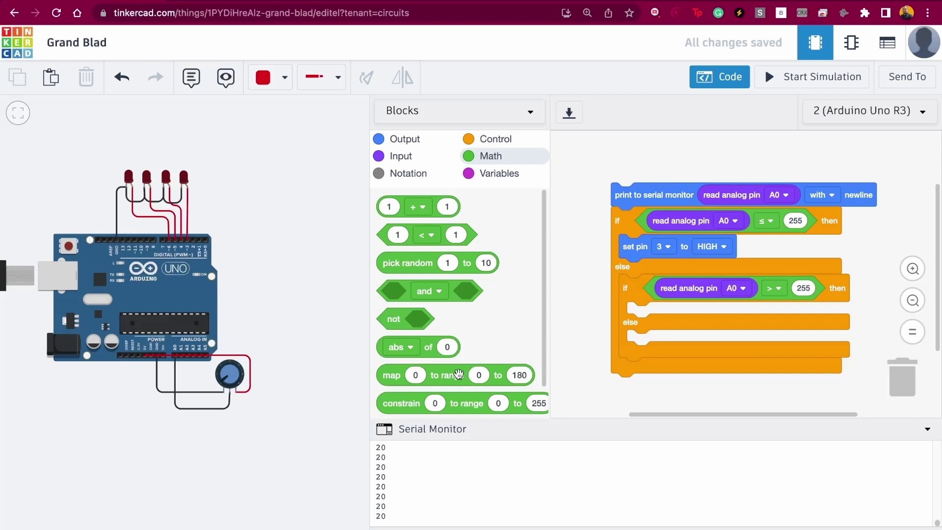
pyautogui.scroll(-1, 458, 375)
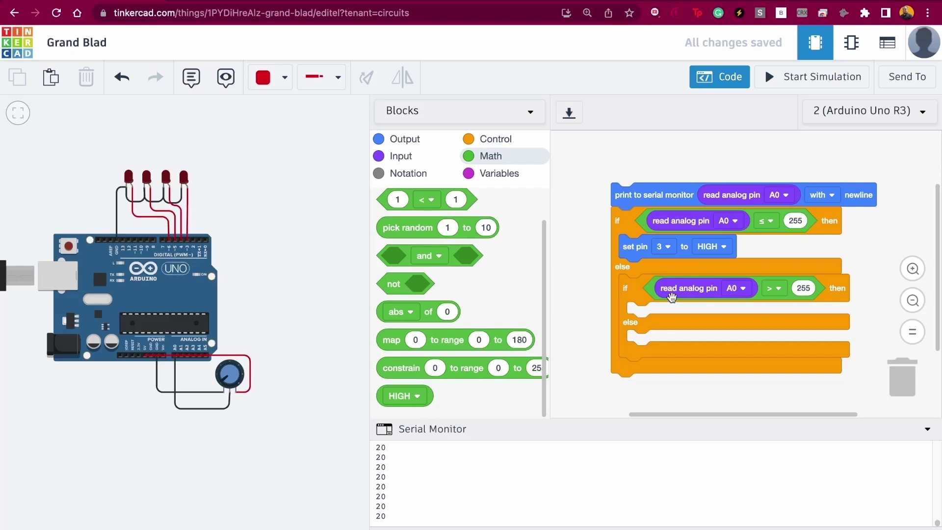
# - Add a set pin block to the nested if's then branch that sets pin 4 to HIGH
pyautogui.click(407, 141)
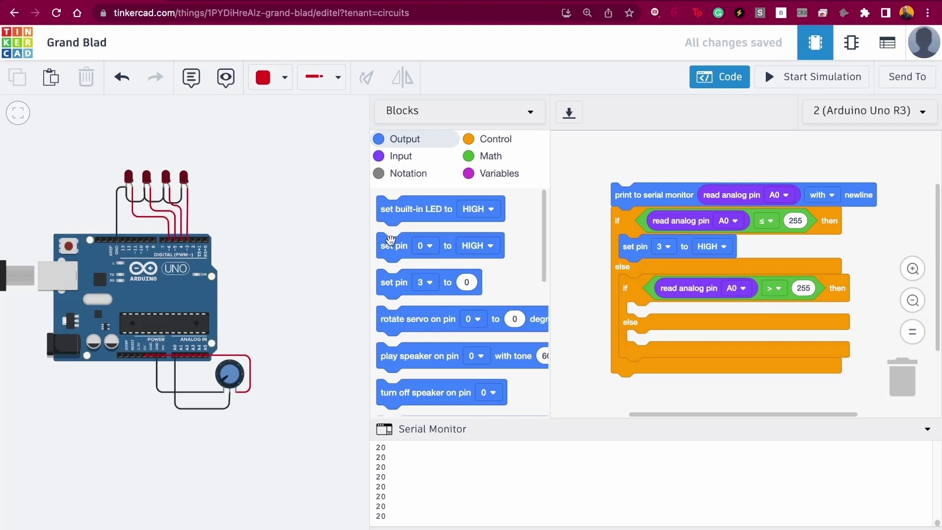
pyautogui.moveTo(391, 241); pyautogui.dragTo(648, 314)
pyautogui.click(673, 314)
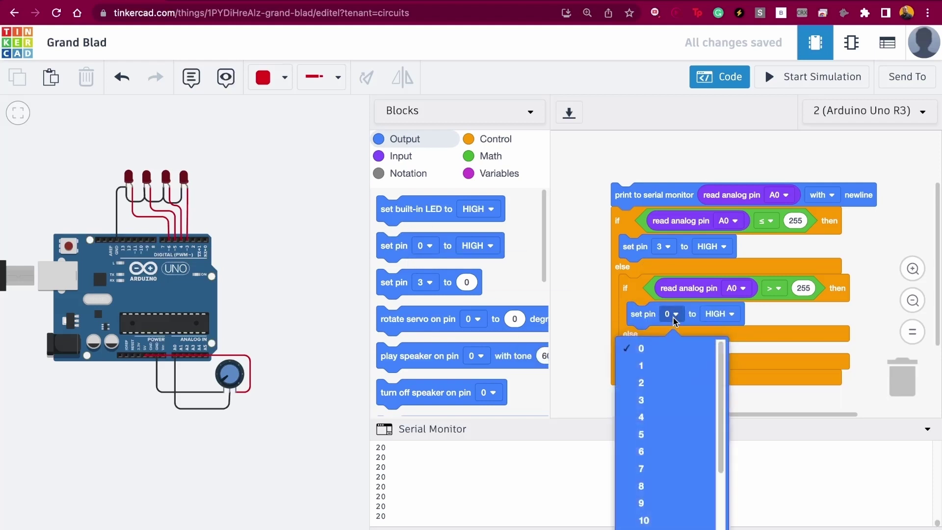
pyautogui.click(659, 425)
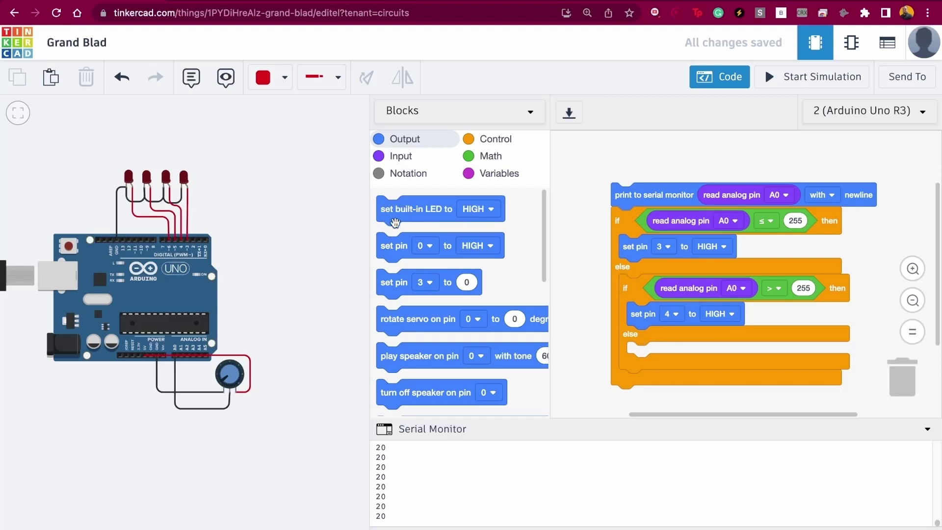
# - Add a set pin block above the nested if in the outer else branch that sets pin 3 to LOW
pyautogui.moveTo(399, 246); pyautogui.dragTo(649, 293)
pyautogui.click(668, 290)
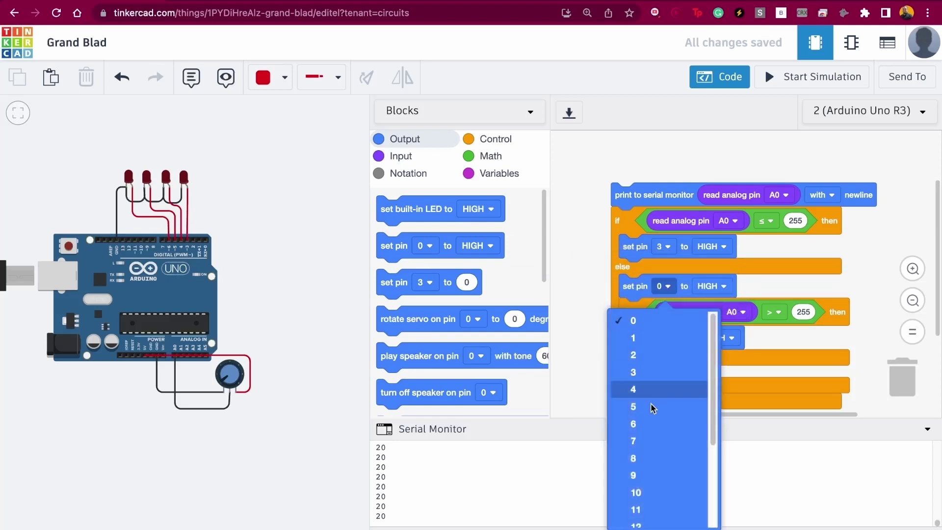
pyautogui.click(651, 369)
pyautogui.click(711, 290)
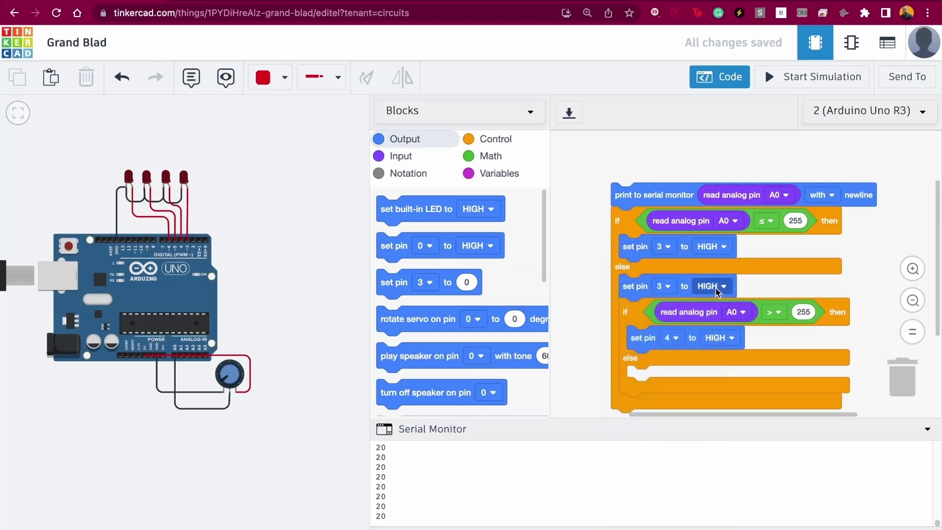
pyautogui.click(711, 340)
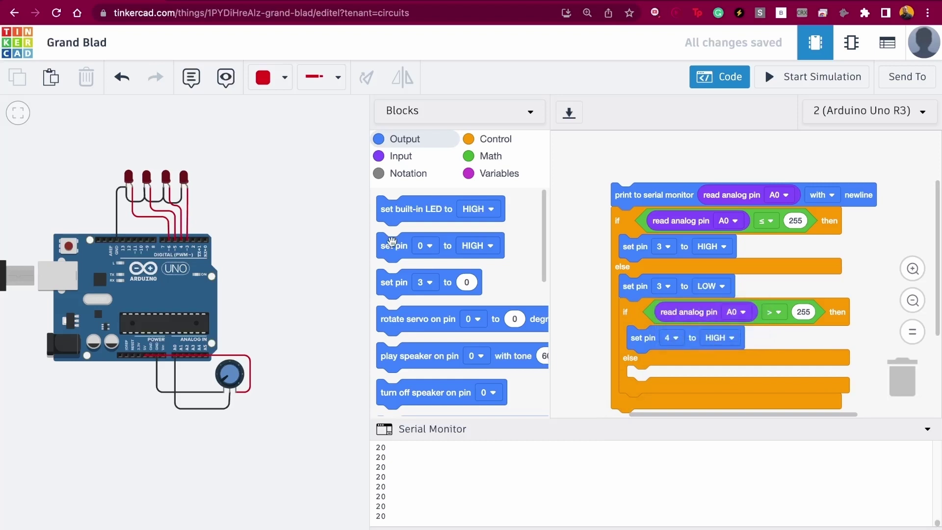
# - Add a set pin block to the nested if's else branch that sets pin 4 to LOW
pyautogui.moveTo(385, 249); pyautogui.dragTo(637, 378)
pyautogui.scroll(-3, 637, 378)
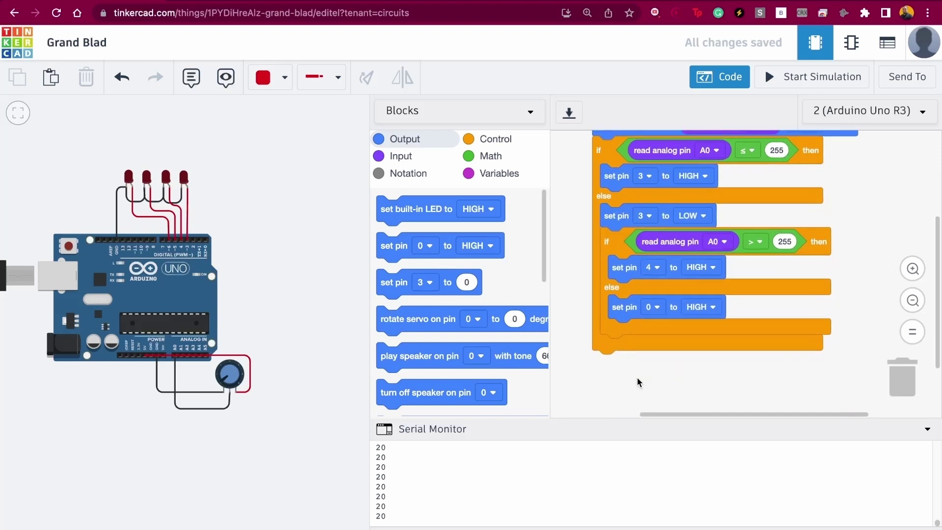
pyautogui.click(653, 305)
pyautogui.click(643, 388)
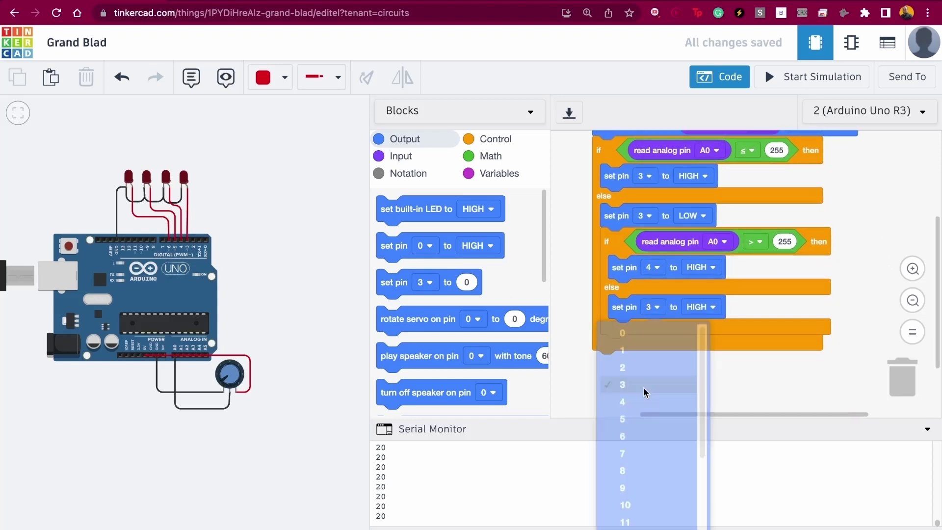
pyautogui.click(651, 309)
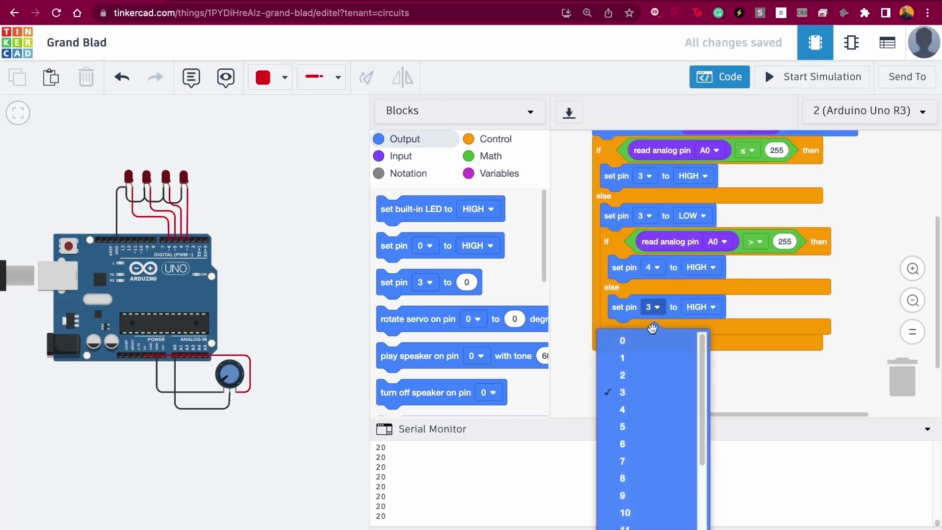
pyautogui.click(646, 416)
pyautogui.click(697, 308)
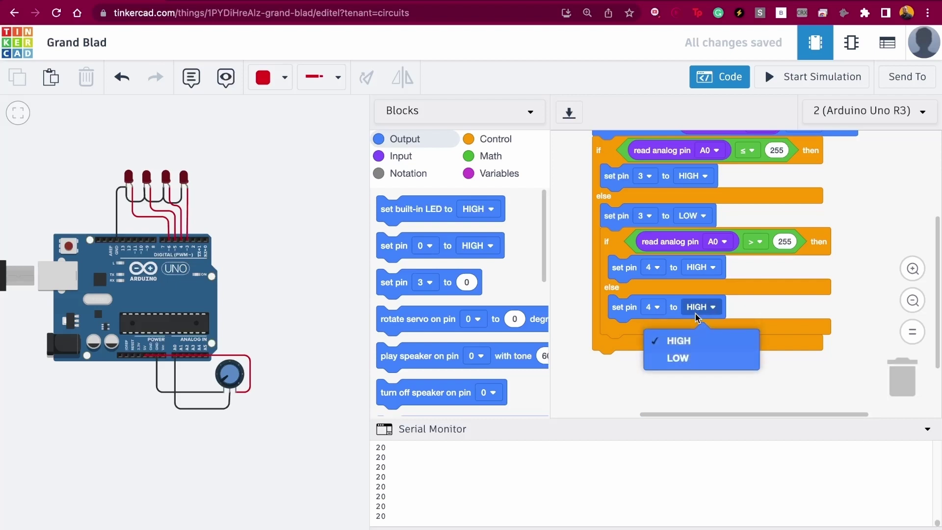
pyautogui.click(697, 356)
# - Start the simulation and turn the potentiometer knob slightly to test the LEDs on pins 3 and 4
pyautogui.click(721, 79)
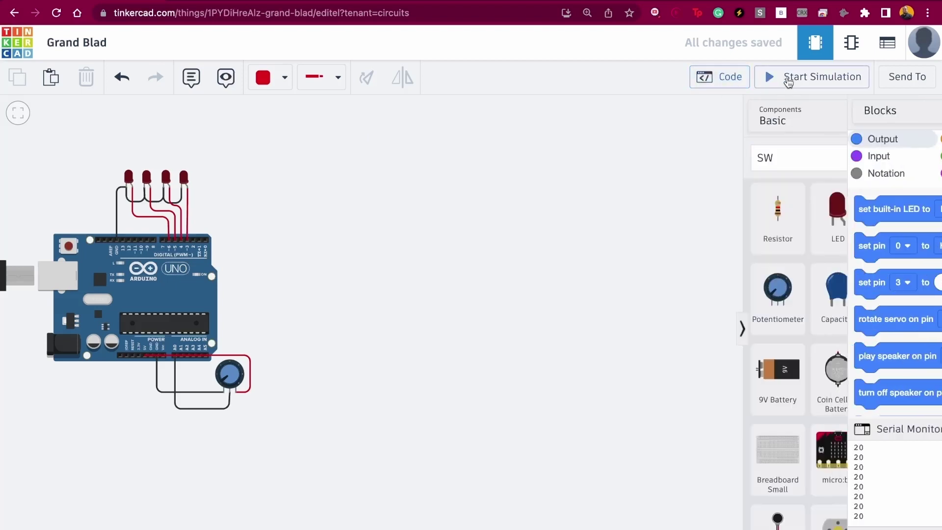
pyautogui.click(785, 77)
pyautogui.scroll(3, 363, 206)
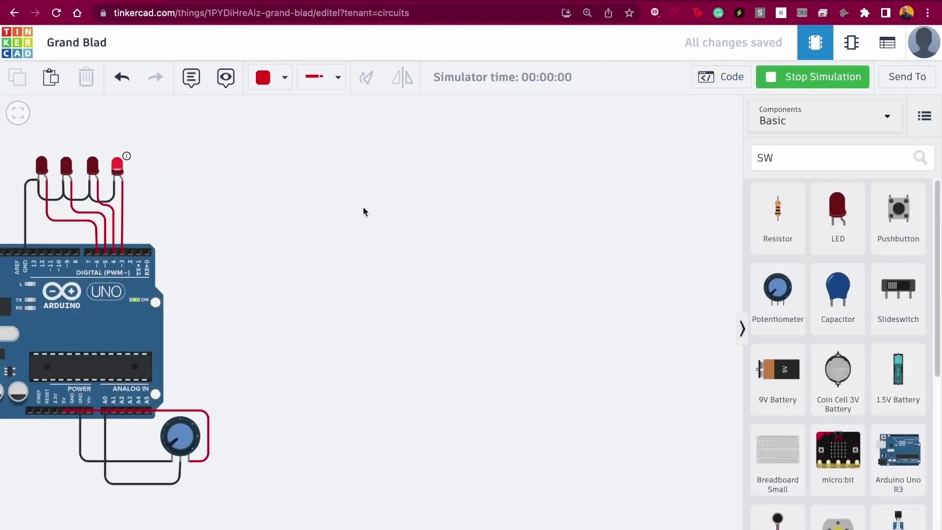
pyautogui.moveTo(363, 206); pyautogui.dragTo(593, 200)
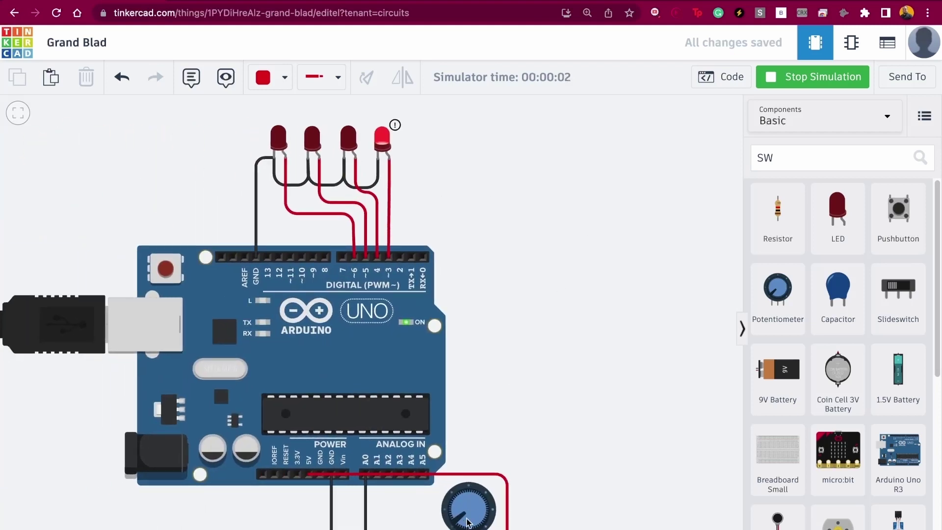
pyautogui.moveTo(460, 521)
pyautogui.mouseDown()
pyautogui.moveTo(461, 505)
pyautogui.moveTo(460, 520)
pyautogui.mouseUp()
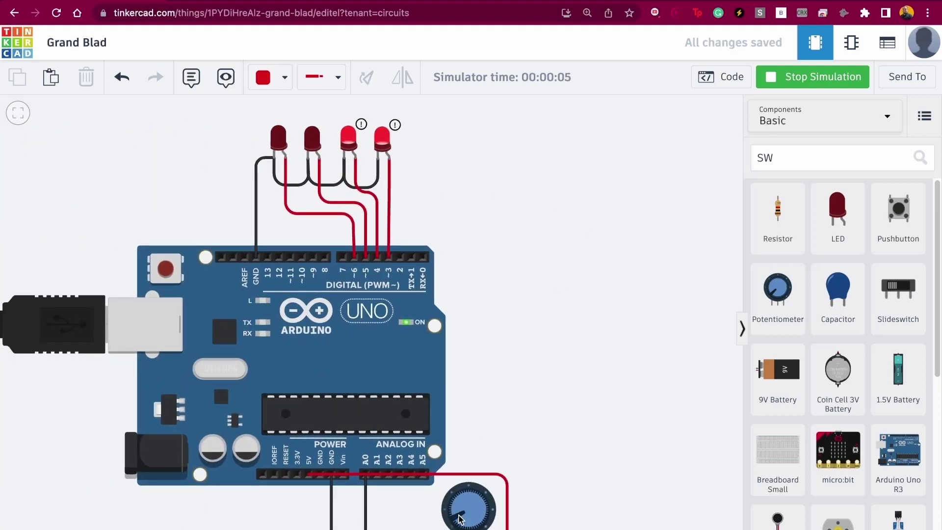
# - Show the code and serial monitor beside the whole circuit, and turn the potentiometer up past the 255 threshold
pyautogui.click(733, 83)
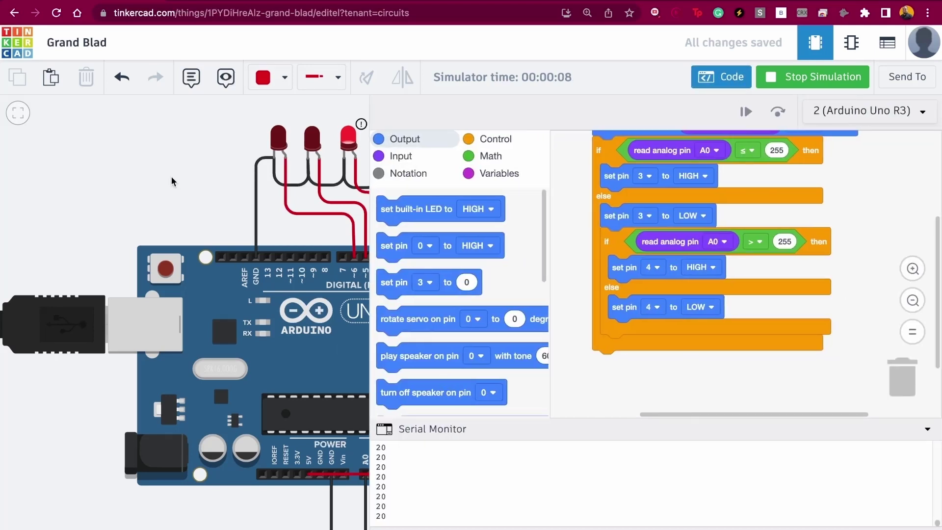
pyautogui.moveTo(172, 178); pyautogui.dragTo(87, 181)
pyautogui.scroll(-3, 275, 229)
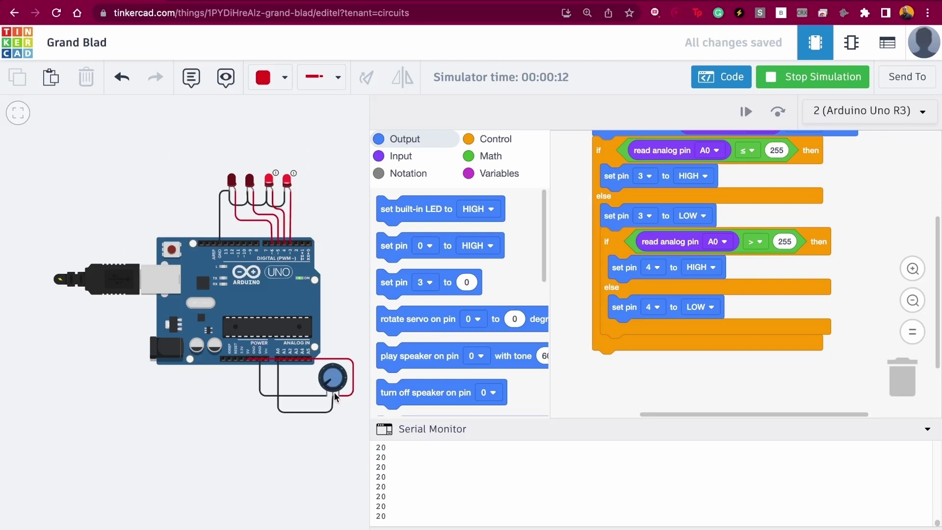
pyautogui.moveTo(327, 383)
pyautogui.mouseDown()
pyautogui.moveTo(334, 365)
pyautogui.moveTo(331, 396)
pyautogui.moveTo(330, 375)
pyautogui.mouseUp()
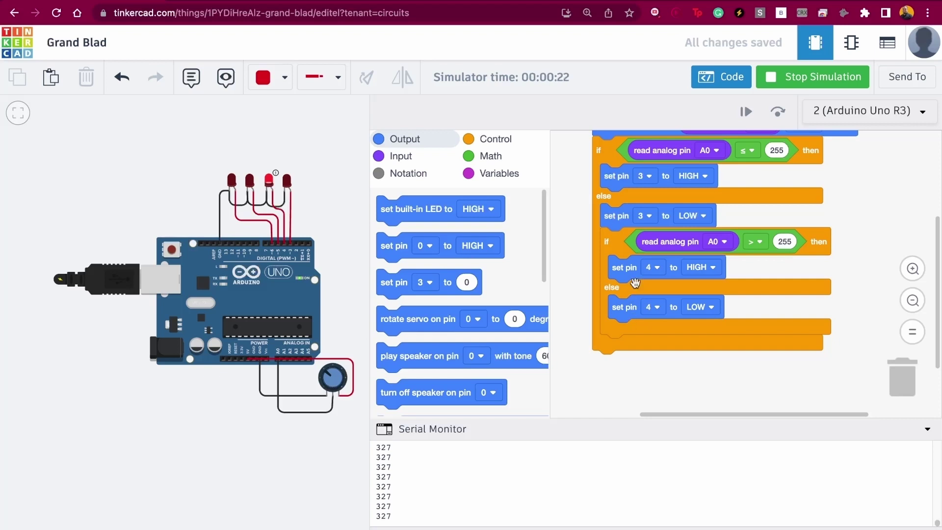
# - Move the block setting pin 4 to LOW from the nested else into the outer then branch, below the pin 3 HIGH block
pyautogui.scroll(2, 580, 202)
pyautogui.scroll(-2, 577, 201)
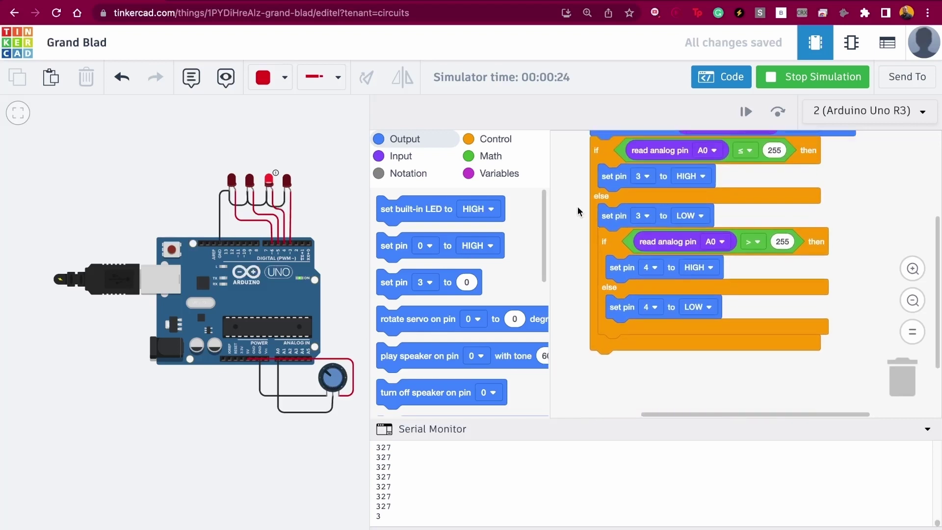
pyautogui.scroll(1, 572, 193)
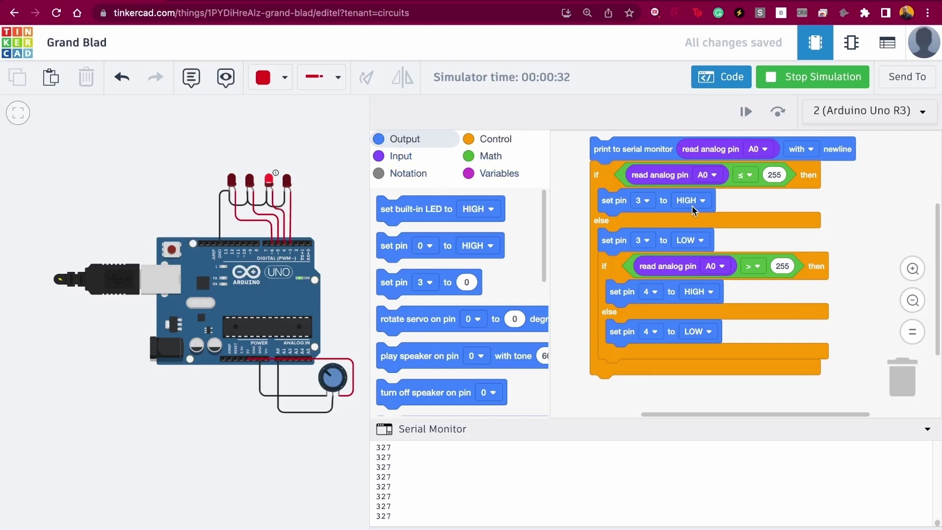
pyautogui.moveTo(627, 337); pyautogui.dragTo(610, 229)
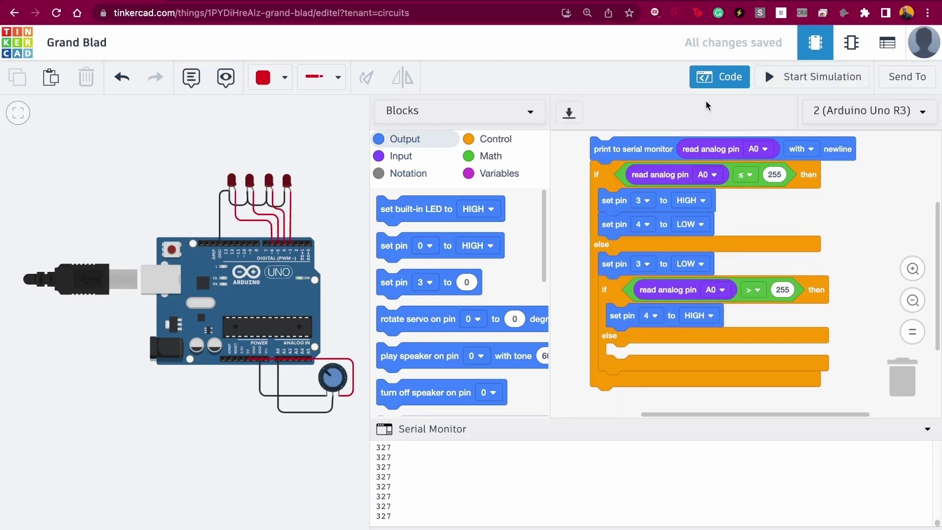
# - Run the simulation, turn the potentiometer knob up and back to its minimum, and cancel the software update password prompt
pyautogui.click(811, 77)
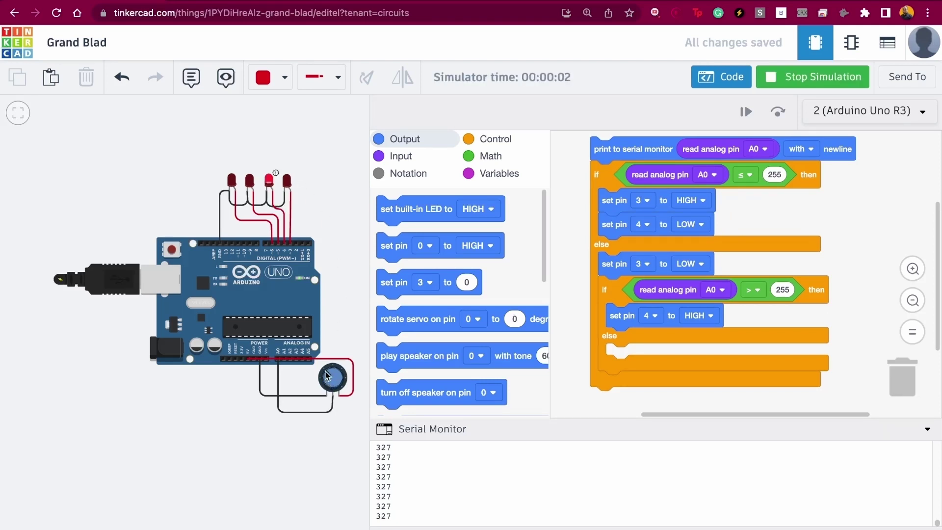
pyautogui.moveTo(327, 376)
pyautogui.mouseDown()
pyautogui.moveTo(328, 394)
pyautogui.moveTo(324, 369)
pyautogui.mouseUp()
pyautogui.moveTo(323, 385); pyautogui.dragTo(340, 393)
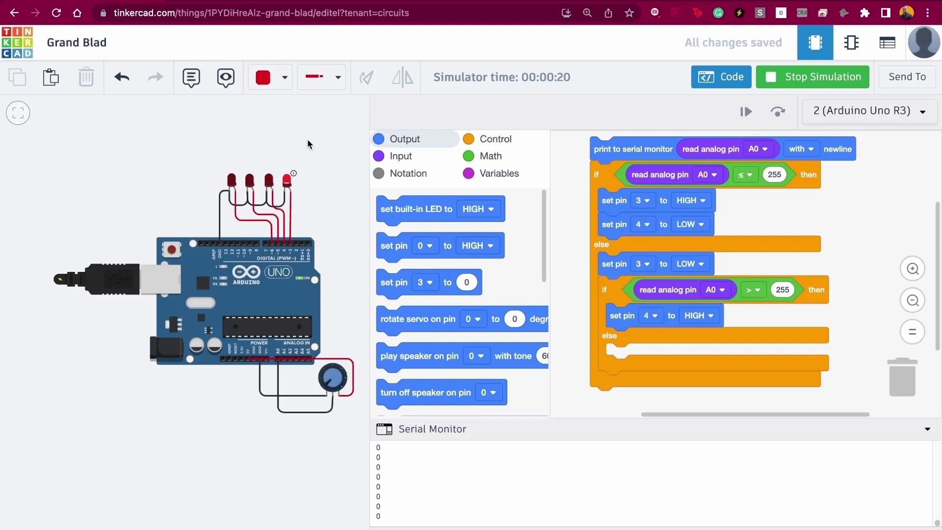
pyautogui.moveTo(334, 192); pyautogui.dragTo(272, 199)
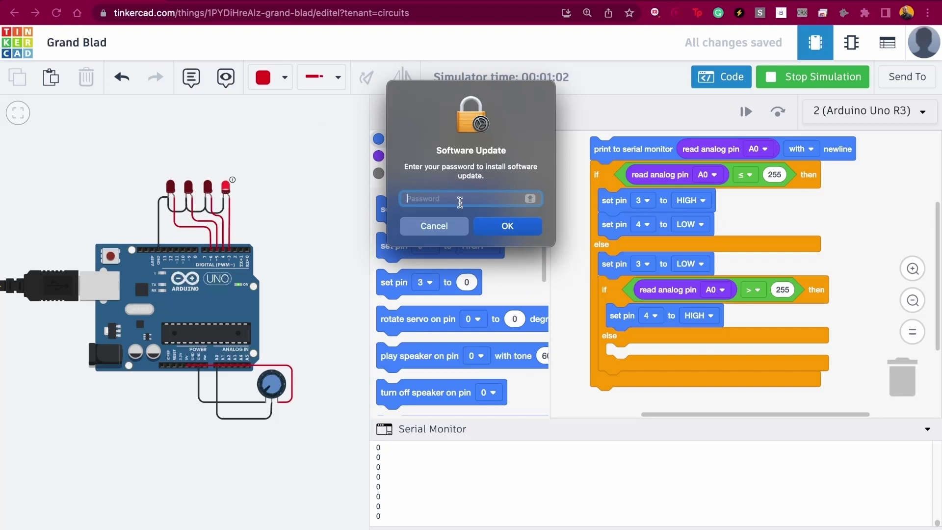
pyautogui.click(440, 231)
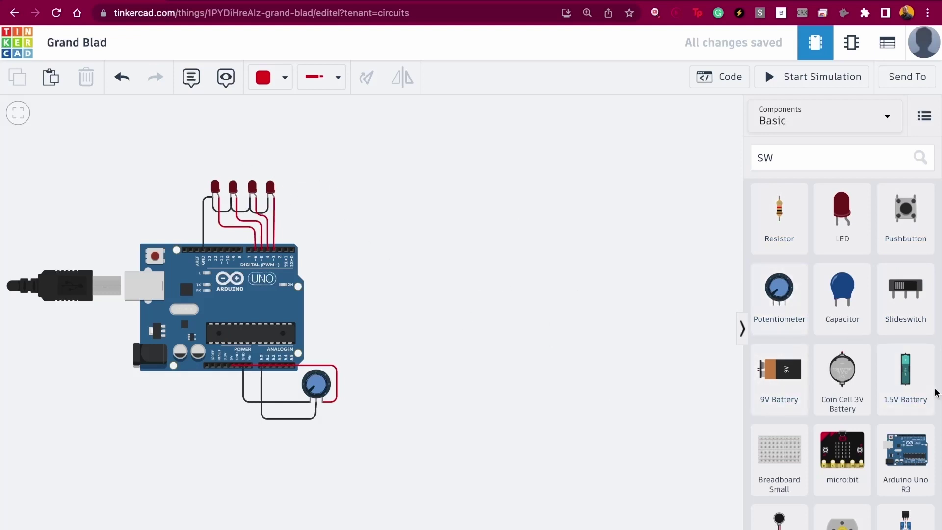
# - Show all components in the library and place a DIP Switch SPST x 4 in the empty space beside the circuit
pyautogui.moveTo(937, 196); pyautogui.dragTo(937, 392)
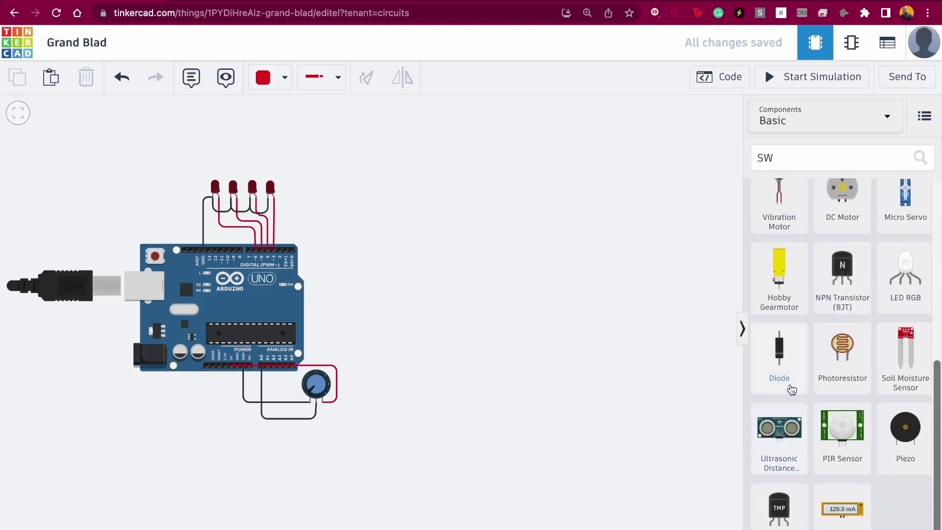
pyautogui.scroll(7, 790, 389)
pyautogui.click(789, 122)
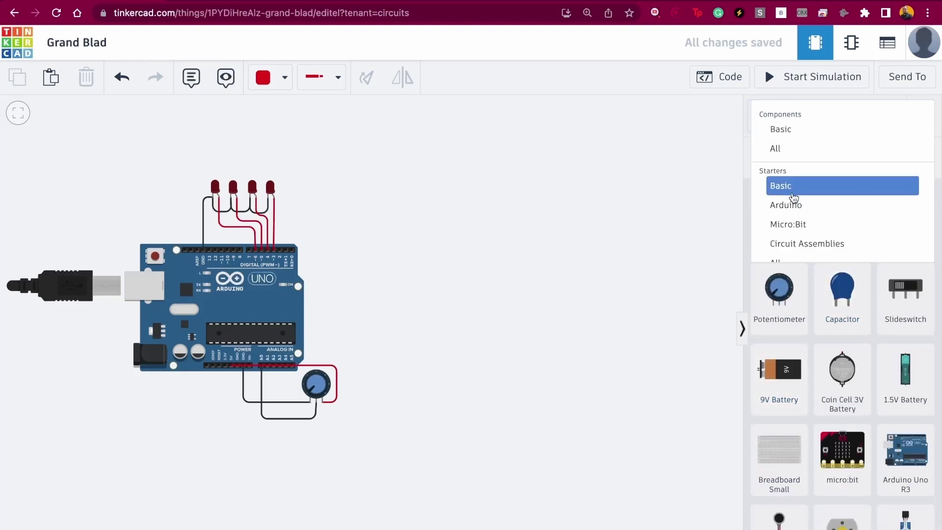
pyautogui.click(801, 150)
pyautogui.scroll(-10, 884, 428)
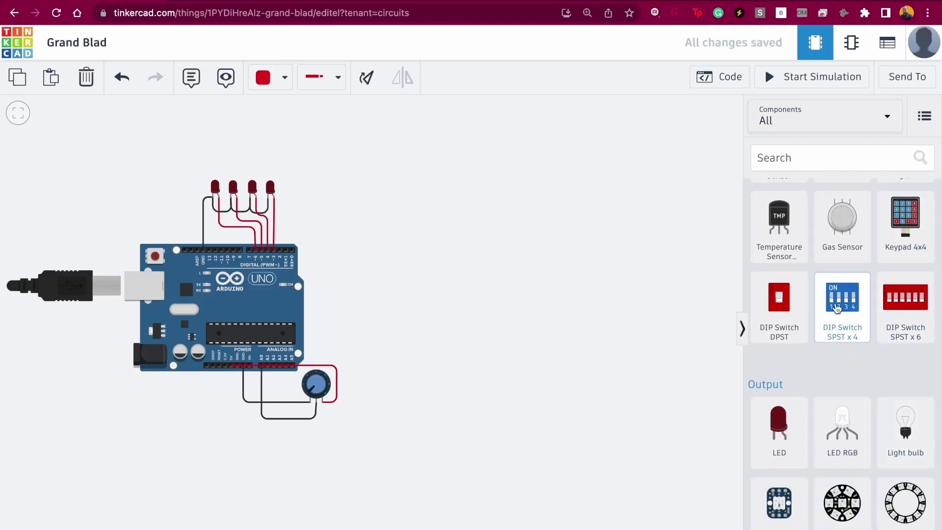
pyautogui.moveTo(848, 305); pyautogui.dragTo(509, 387)
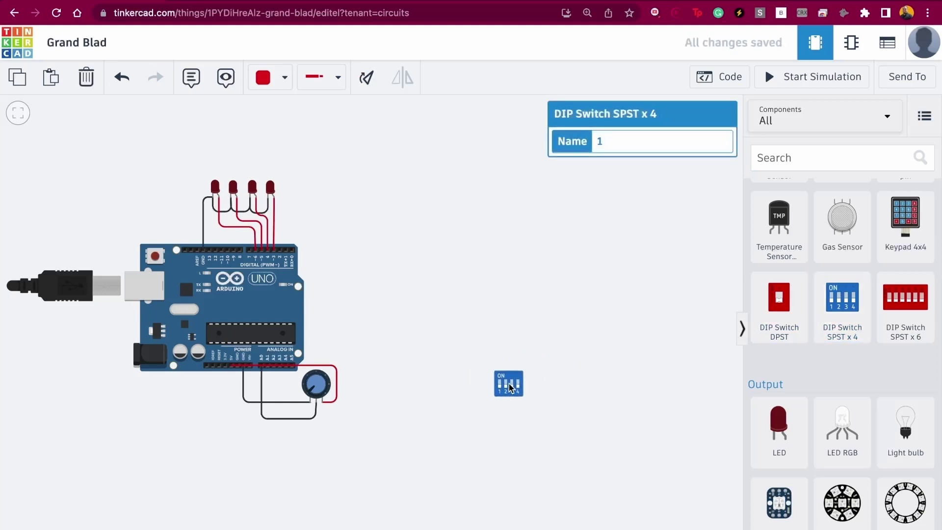
# - Move the four-way DIP switch farther from the Arduino and place a DIP Switch SPST x 6 next to it
pyautogui.click(266, 307)
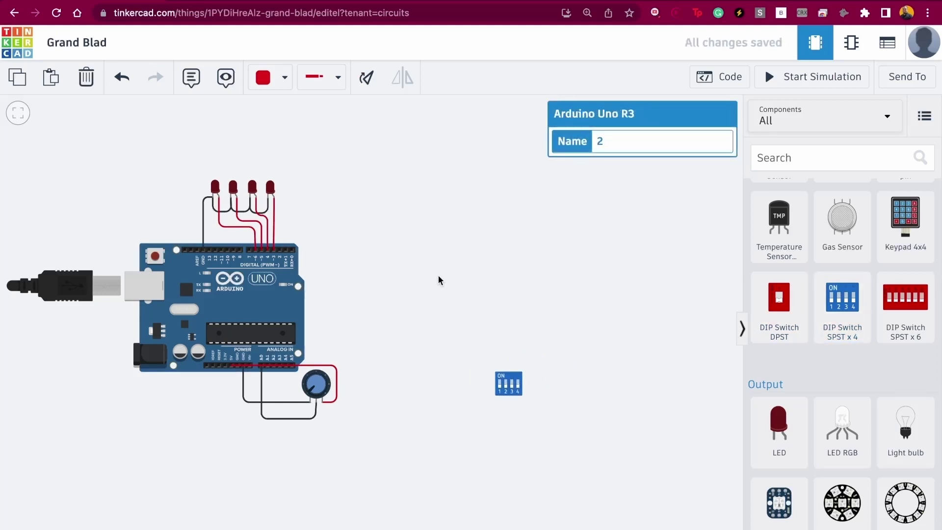
pyautogui.moveTo(542, 257); pyautogui.dragTo(246, 227)
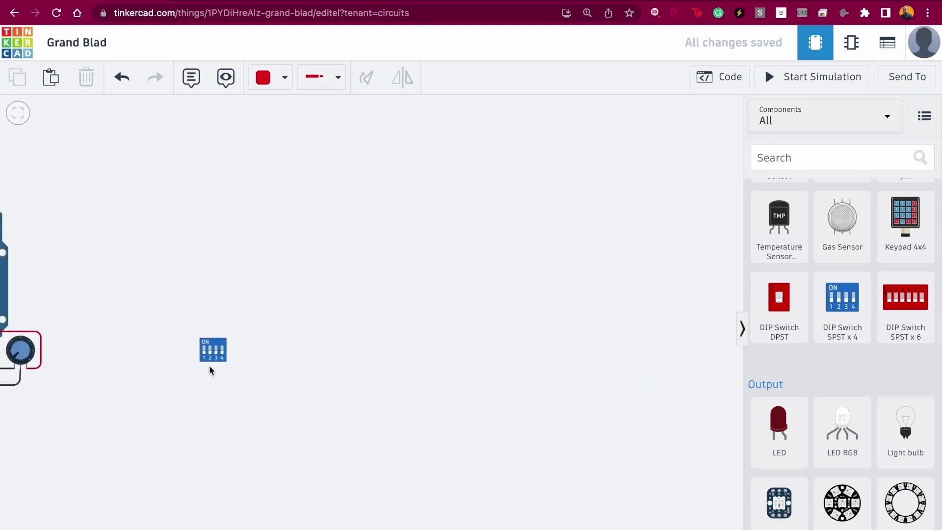
pyautogui.moveTo(212, 348); pyautogui.dragTo(401, 367)
pyautogui.scroll(5, 401, 368)
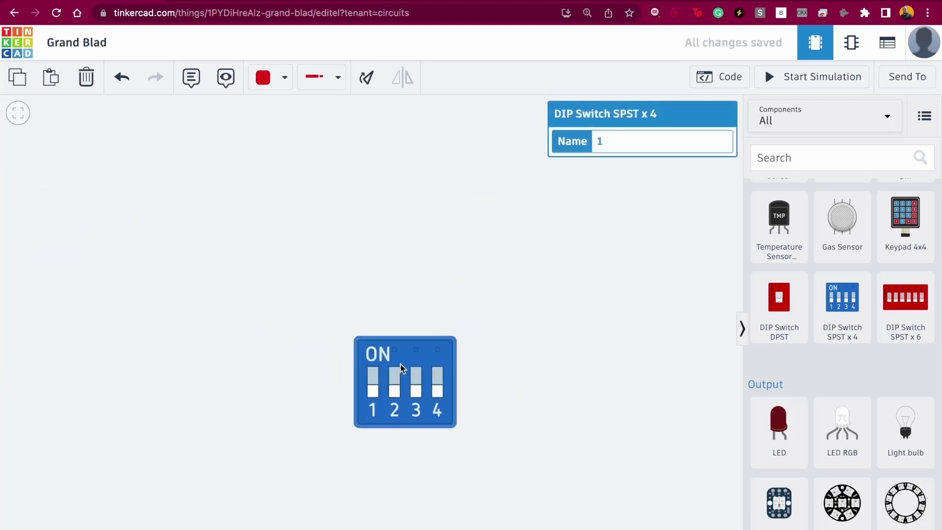
pyautogui.scroll(-3, 401, 368)
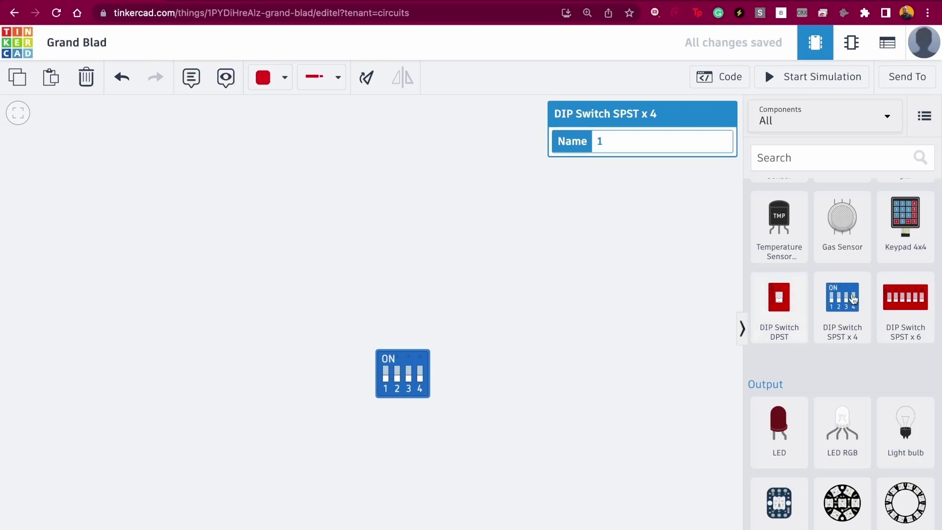
pyautogui.moveTo(901, 301); pyautogui.dragTo(471, 376)
pyautogui.click(612, 312)
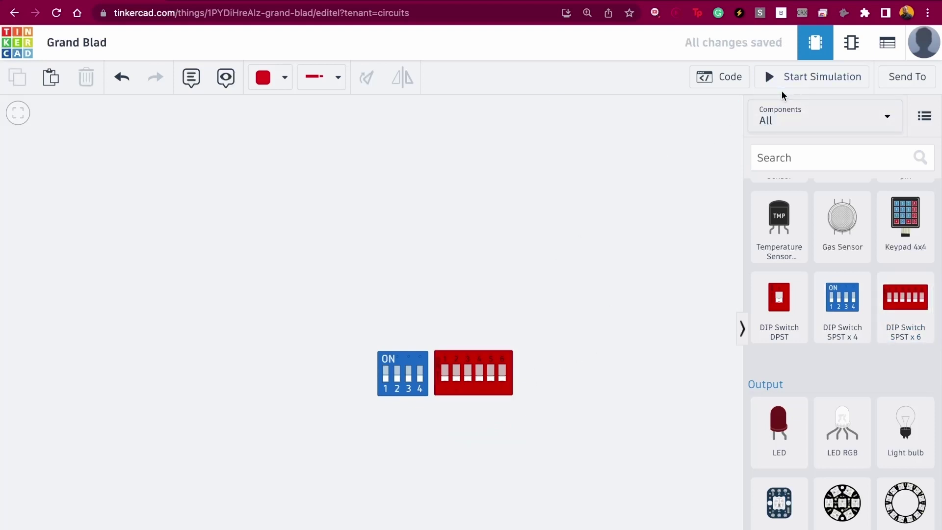
# - Run the simulation, switch all six sliders of the red DIP switch on, and stop the simulation
pyautogui.click(794, 85)
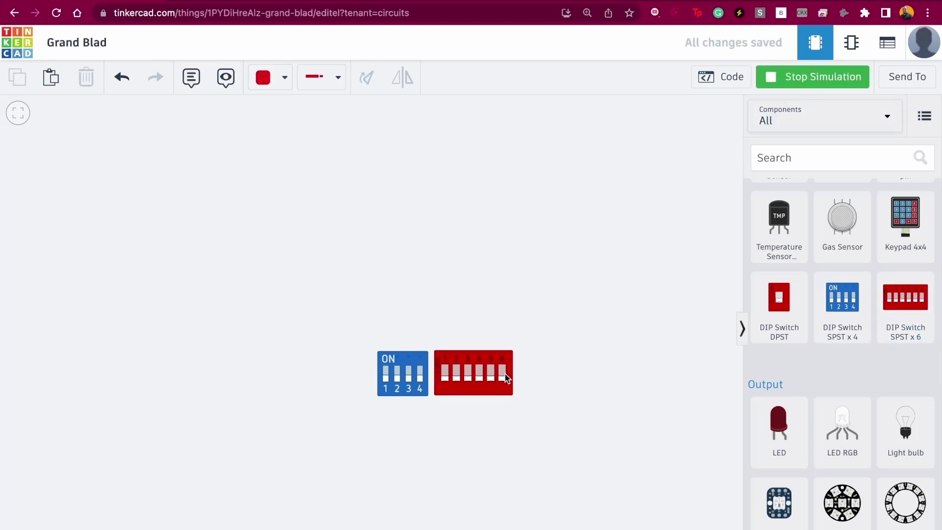
pyautogui.click(502, 376)
pyautogui.click(491, 377)
pyautogui.click(479, 379)
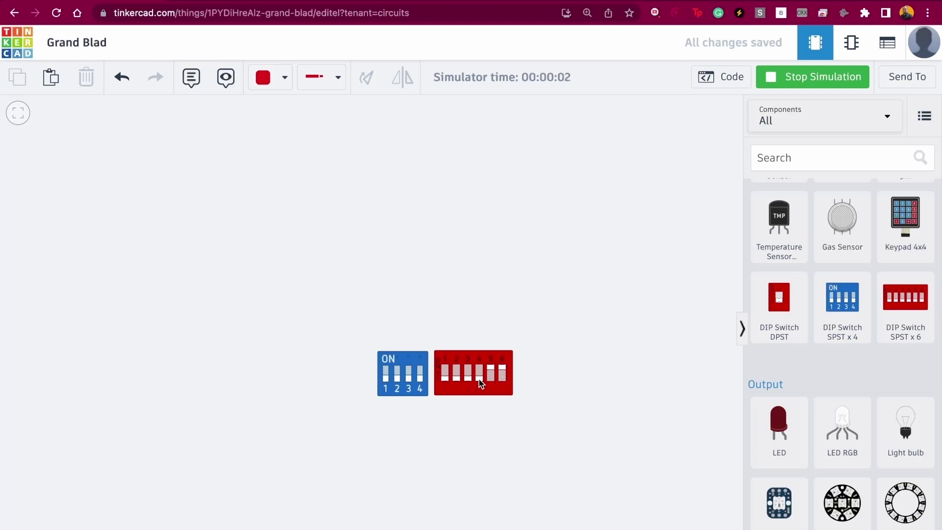
pyautogui.click(467, 378)
pyautogui.click(456, 379)
pyautogui.click(446, 378)
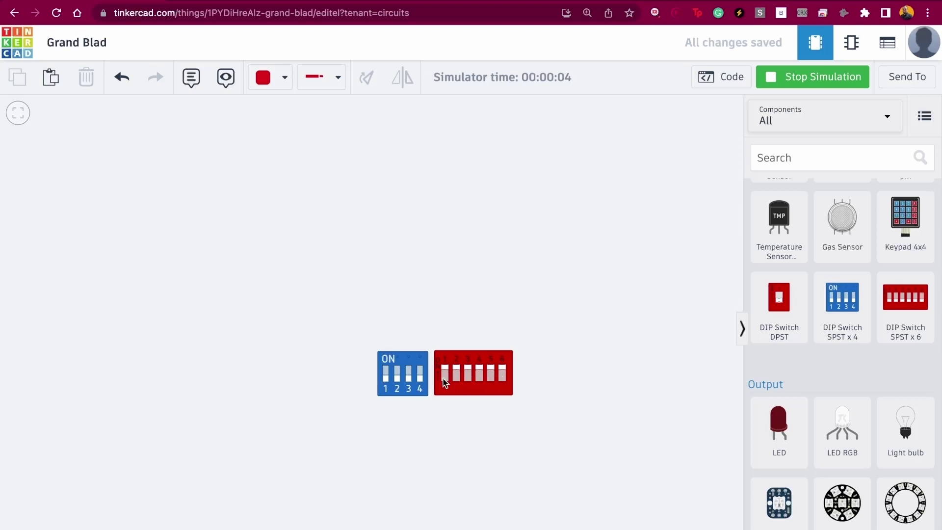
pyautogui.click(818, 76)
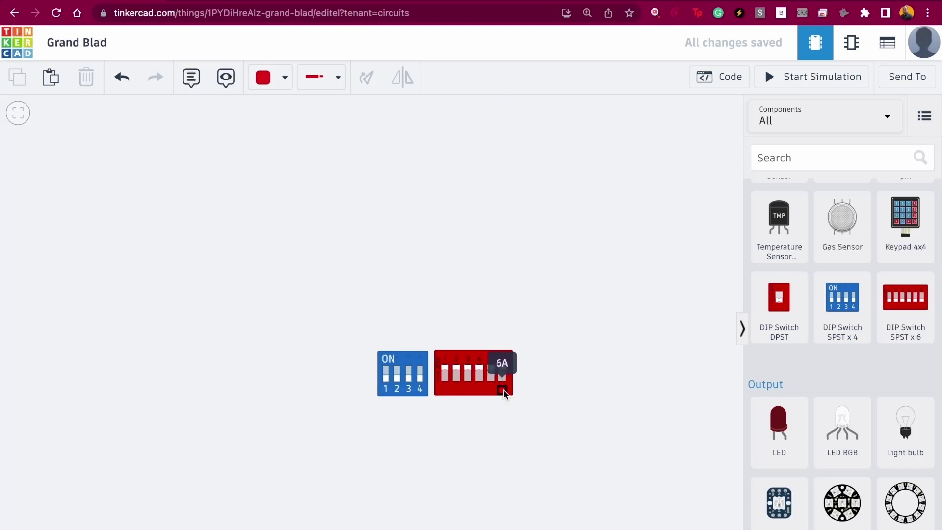
# - Delete the six-way and four-way DIP switches and place a DIP Switch DPST in the same area
pyautogui.hscroll(3, 528, 326)
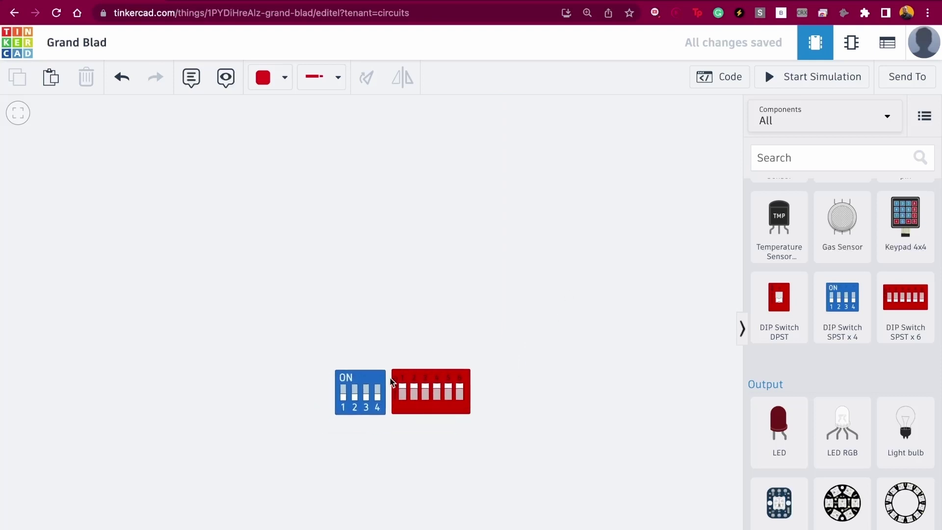
pyautogui.click(393, 381)
pyautogui.press('Delete')
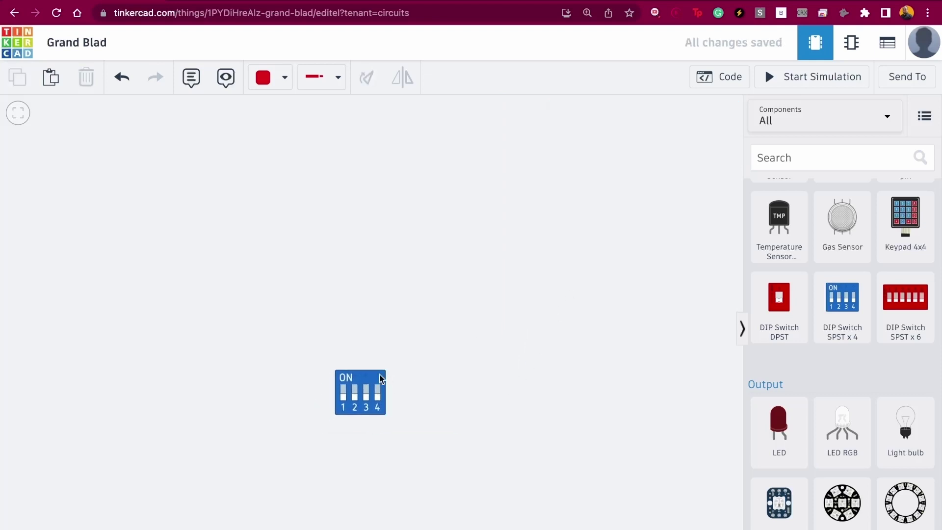
pyautogui.click(371, 387)
pyautogui.press('Delete')
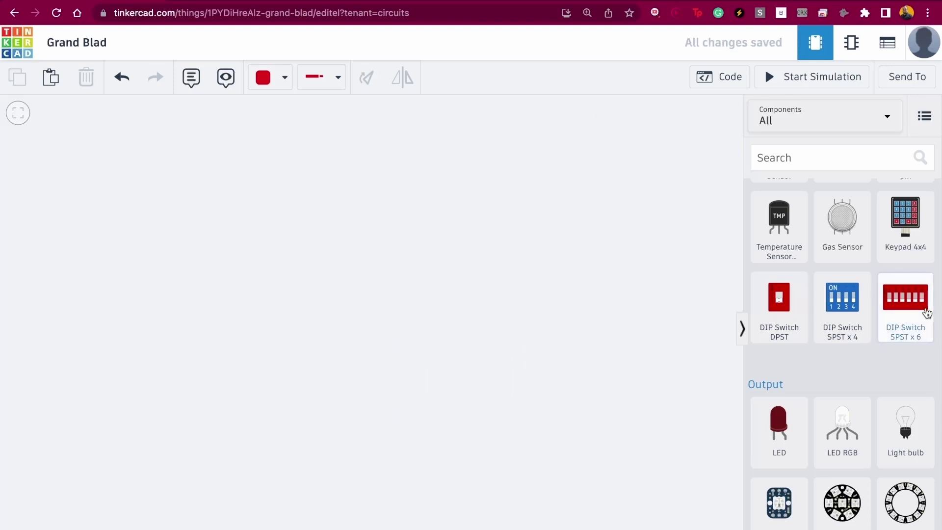
pyautogui.moveTo(803, 296); pyautogui.dragTo(367, 385)
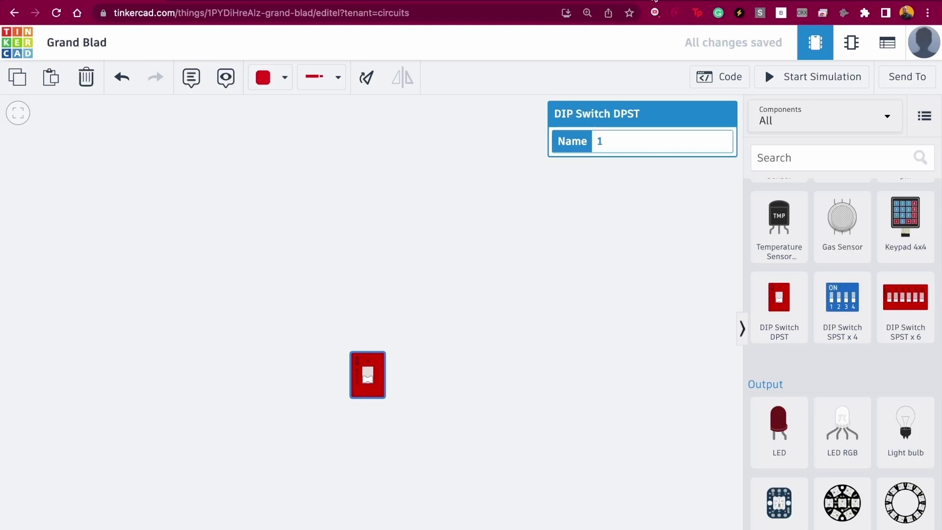
# - Search Google for "dip switch" in a new browser tab and view a picture of a red DIP switch
pyautogui.hotkey('ctrl', 't')
pyautogui.write('dip s')
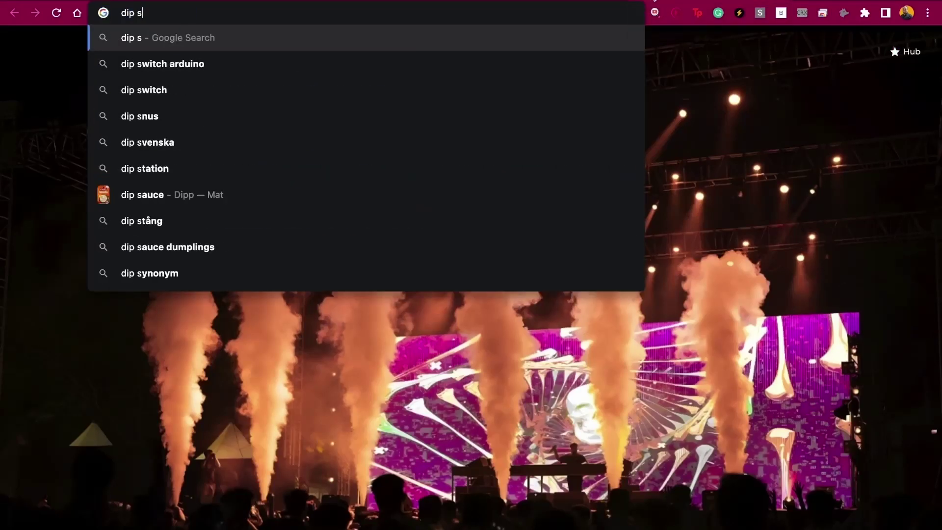
pyautogui.write('witch')
pyautogui.press('Return')
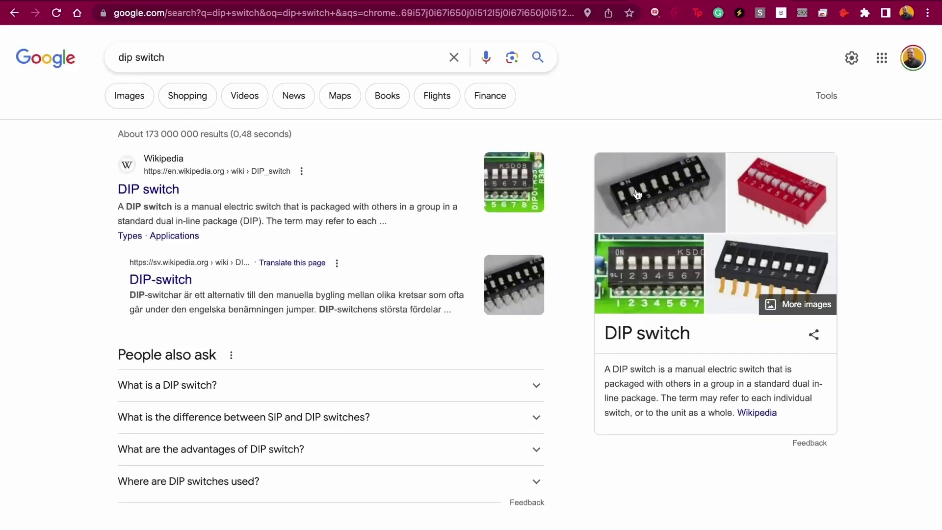
pyautogui.click(743, 181)
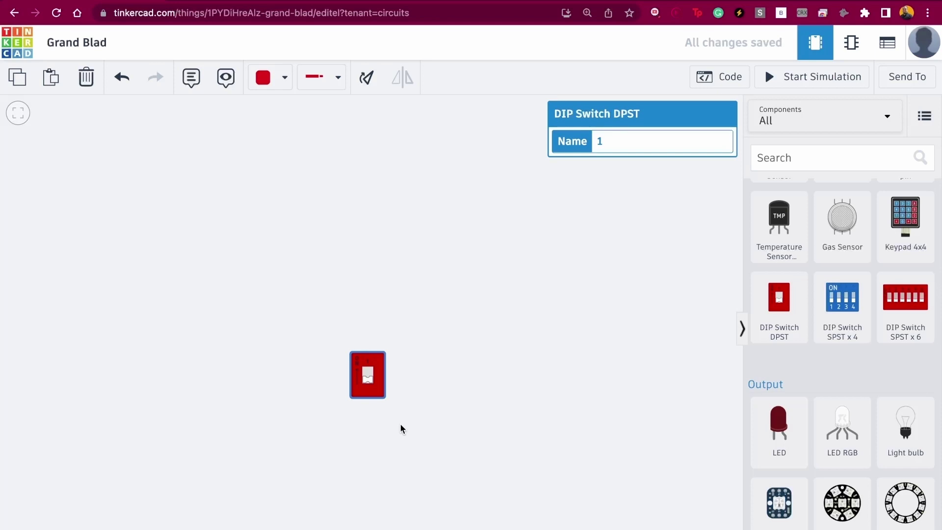
# - Search the component library for "ardu" and place an Arduino Uno R3 above the DPST DIP switch
pyautogui.scroll(-5, 401, 429)
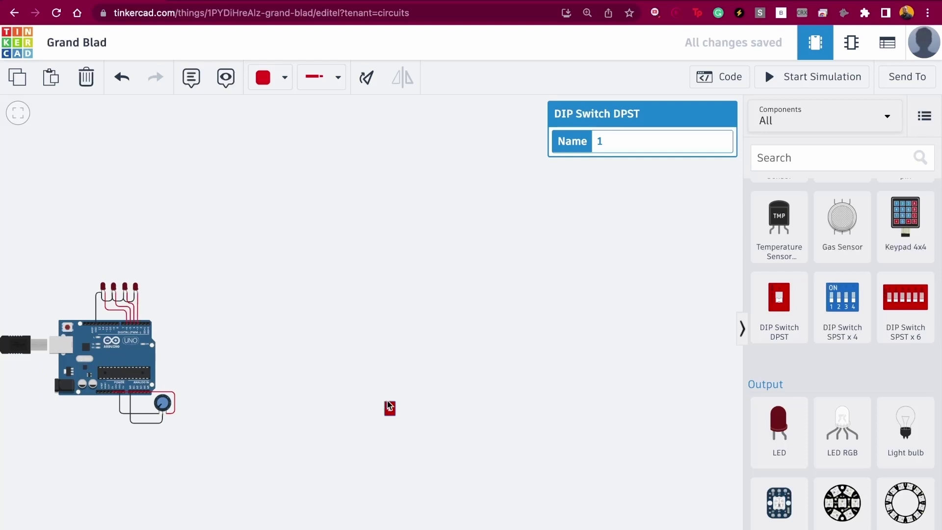
pyautogui.scroll(5, 391, 408)
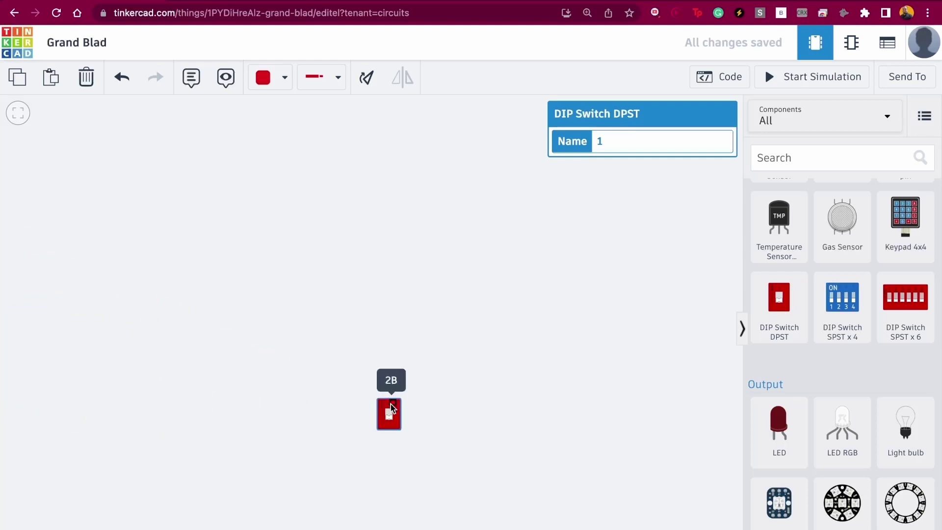
pyautogui.scroll(3, 385, 414)
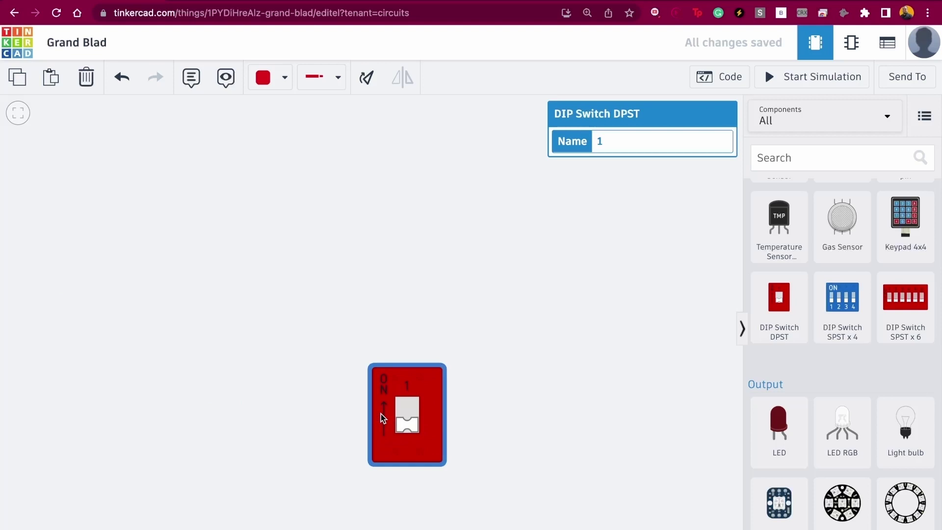
pyautogui.scroll(-5, 383, 418)
pyautogui.click(826, 154)
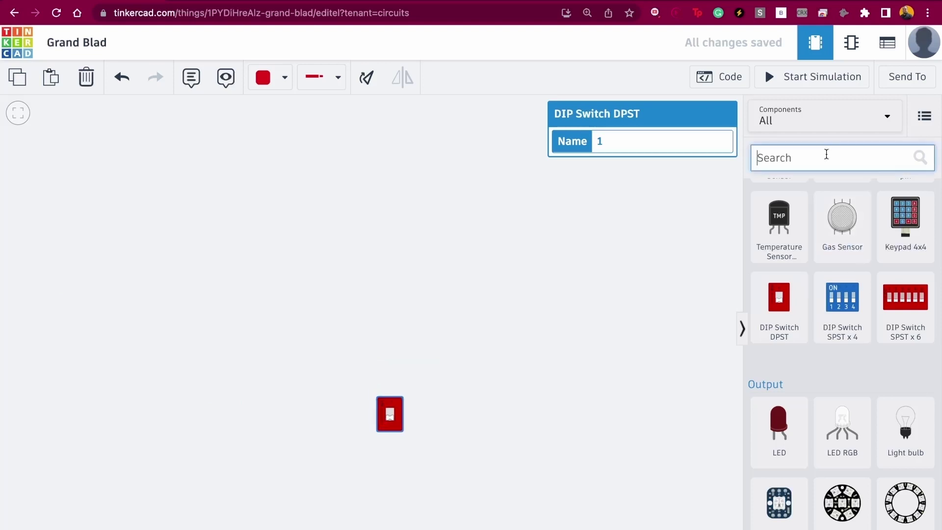
pyautogui.write('ardu')
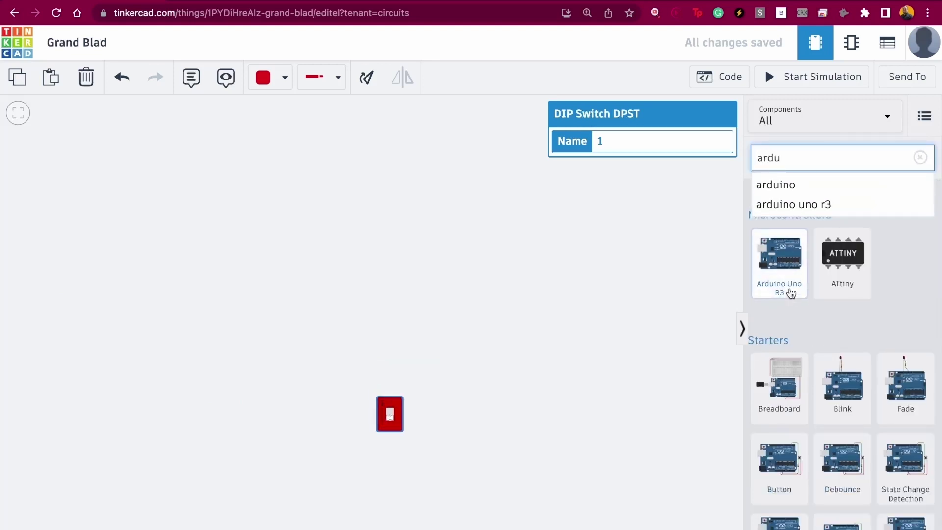
pyautogui.moveTo(790, 292); pyautogui.dragTo(368, 236)
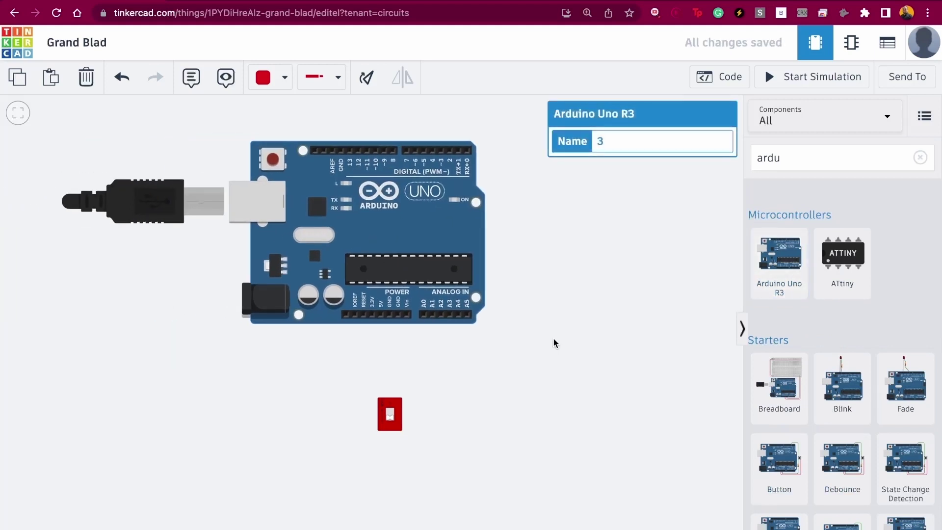
# - Wire the upper-left terminal of the DPST DIP switch to pin A0 of the new Arduino
pyautogui.scroll(3, 424, 287)
pyautogui.scroll(1, 420, 243)
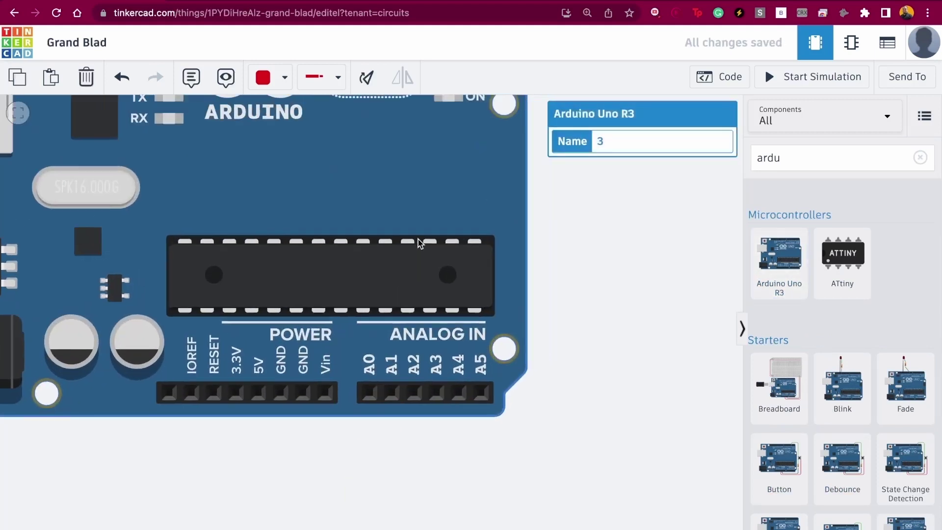
pyautogui.scroll(-5, 419, 242)
pyautogui.scroll(4, 315, 383)
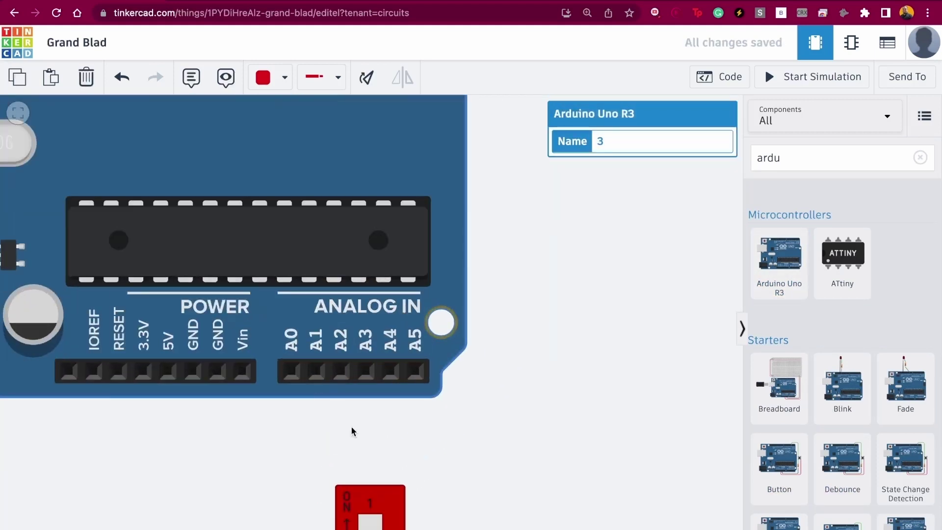
pyautogui.click(369, 450)
pyautogui.scroll(-4, 370, 450)
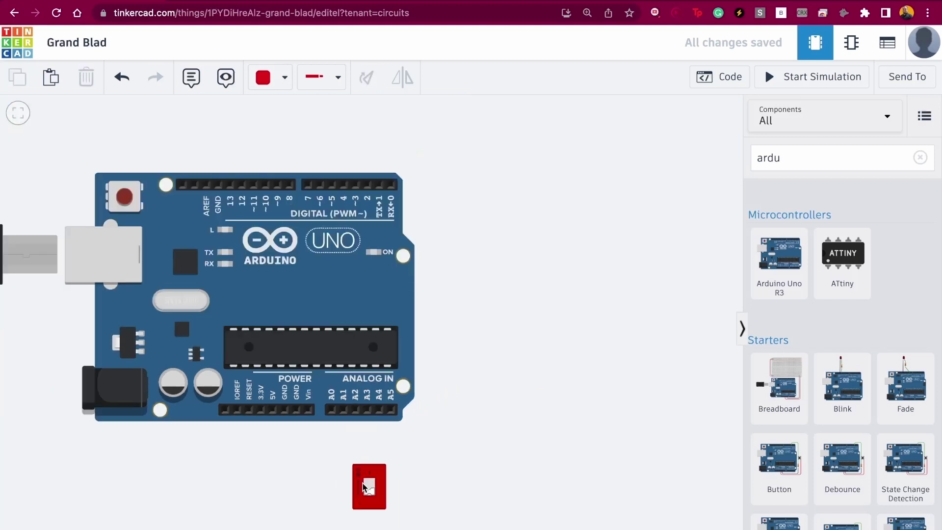
pyautogui.scroll(4, 364, 487)
pyautogui.click(364, 448)
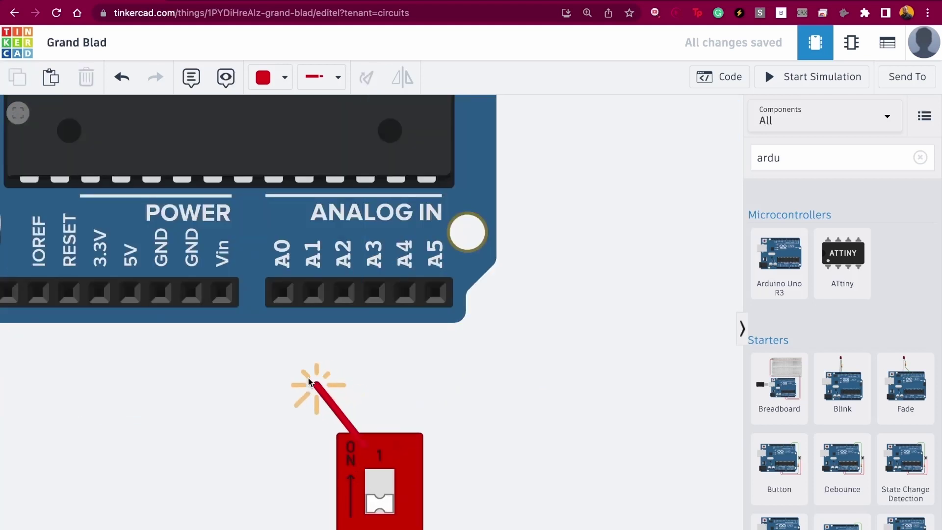
pyautogui.click(284, 295)
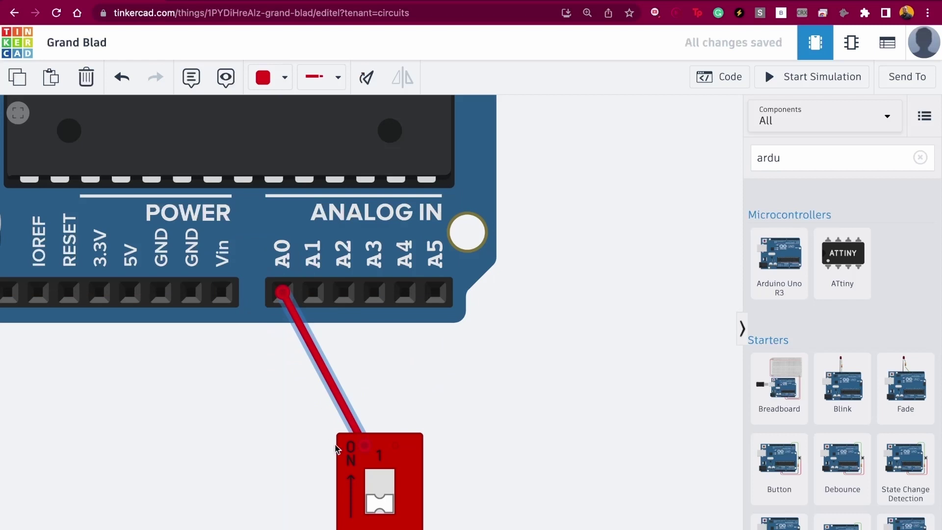
# - Wire terminal 1A of the DPST DIP switch to the new Arduino's 5V pin
pyautogui.click(363, 523)
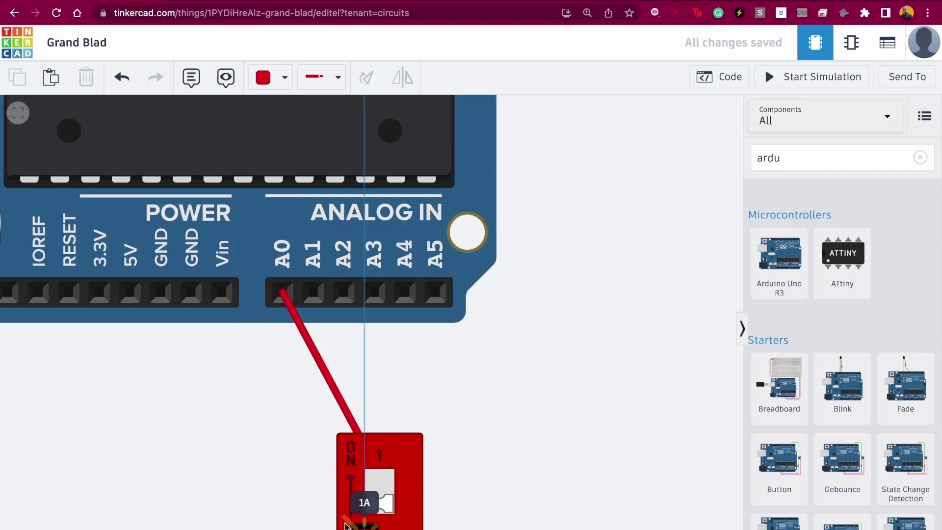
pyautogui.click(130, 293)
pyautogui.click(405, 397)
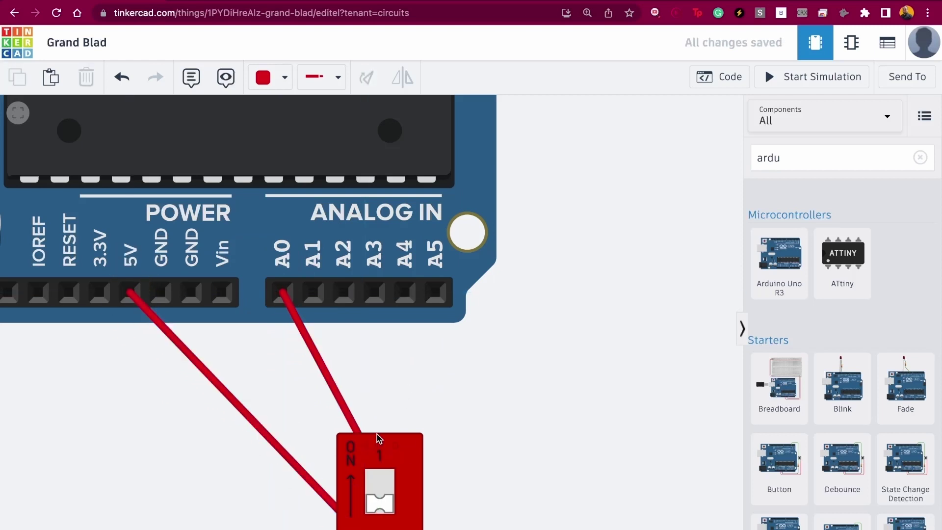
# - Open the block code of the new Arduino and remove the default on start and forever blocks
pyautogui.click(730, 77)
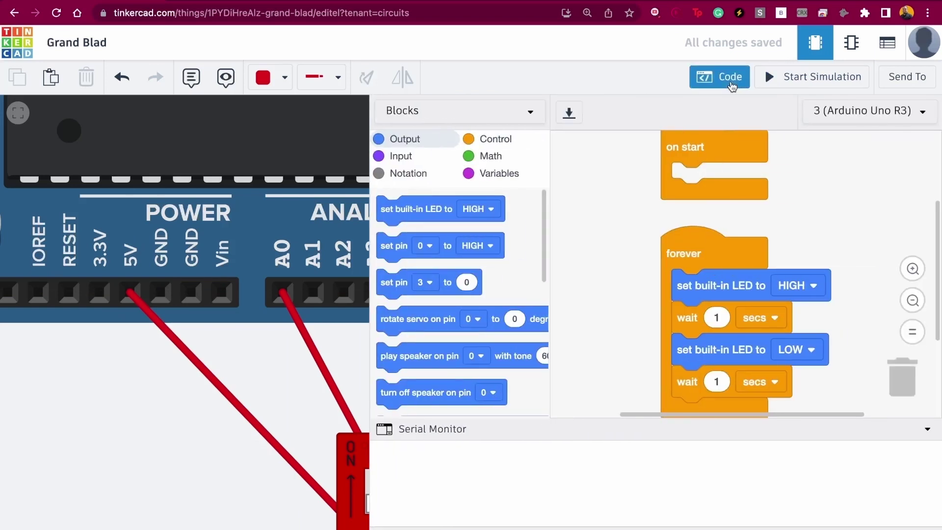
pyautogui.click(309, 228)
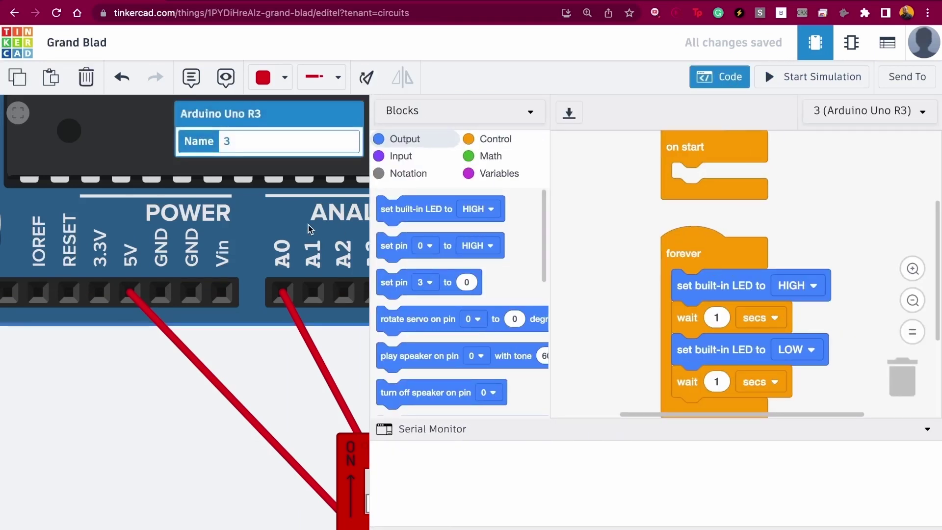
pyautogui.click(736, 86)
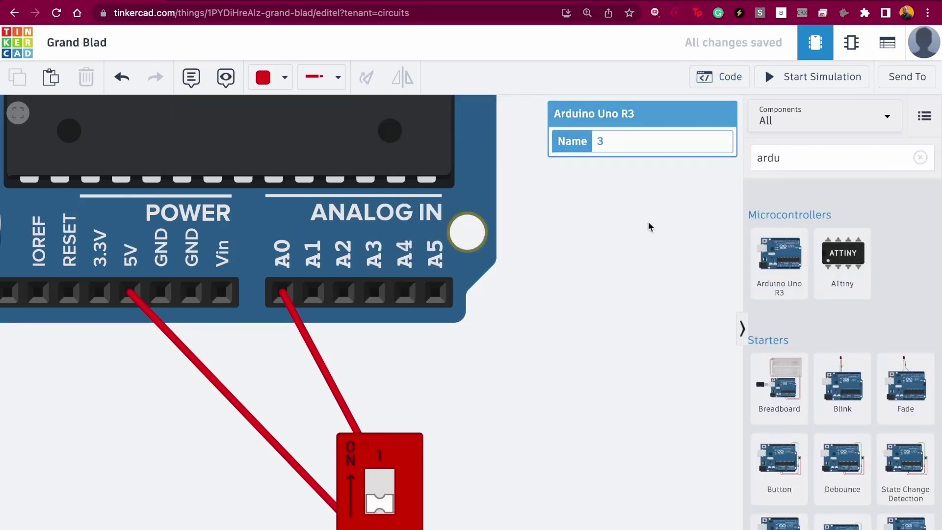
pyautogui.click(692, 84)
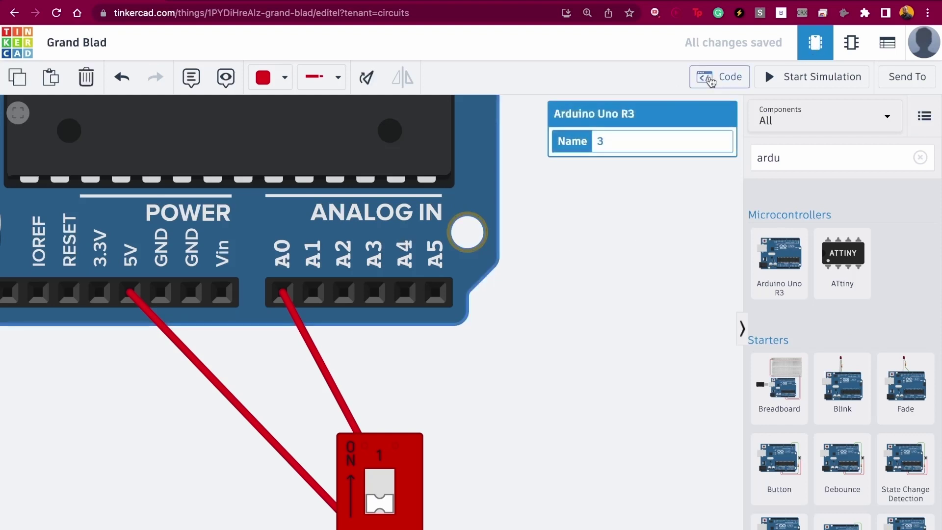
pyautogui.scroll(-2, 734, 275)
pyautogui.scroll(3, 734, 275)
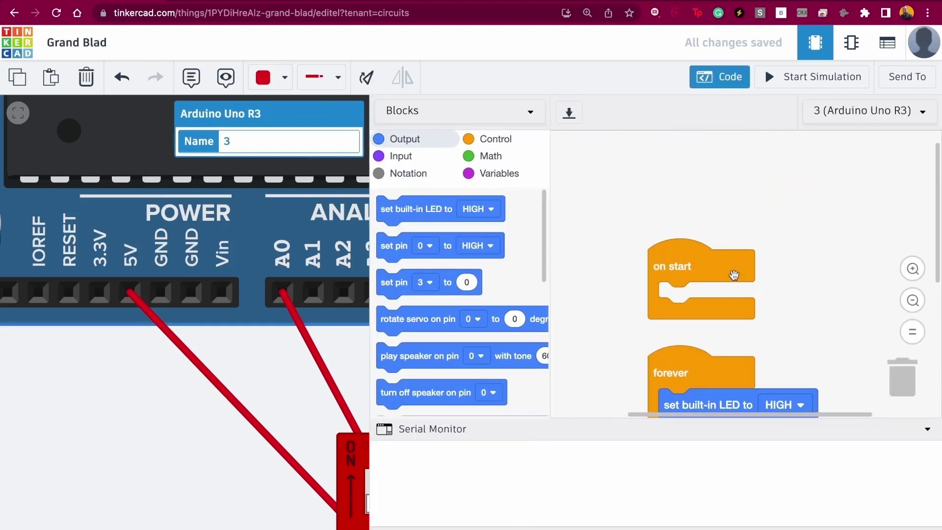
pyautogui.moveTo(693, 268); pyautogui.dragTo(815, 350)
pyautogui.moveTo(908, 374); pyautogui.dragTo(907, 375)
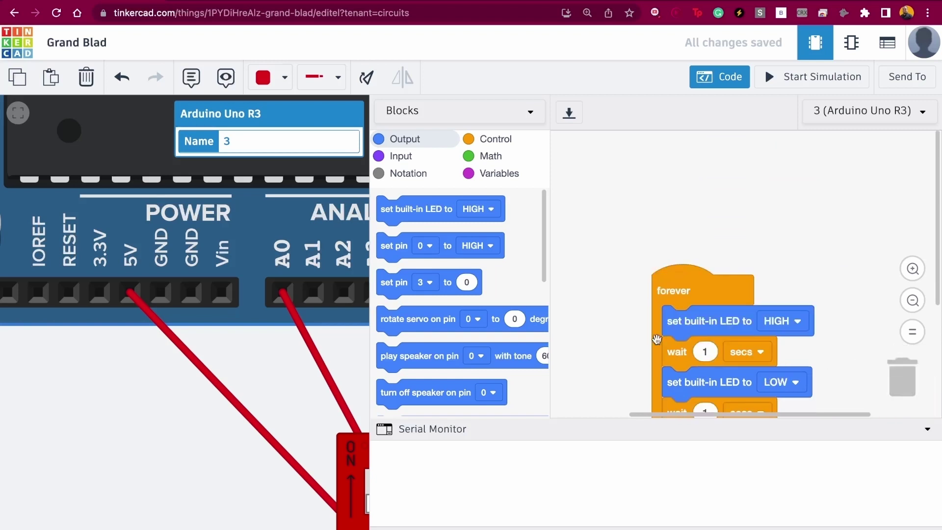
pyautogui.moveTo(665, 296); pyautogui.dragTo(902, 379)
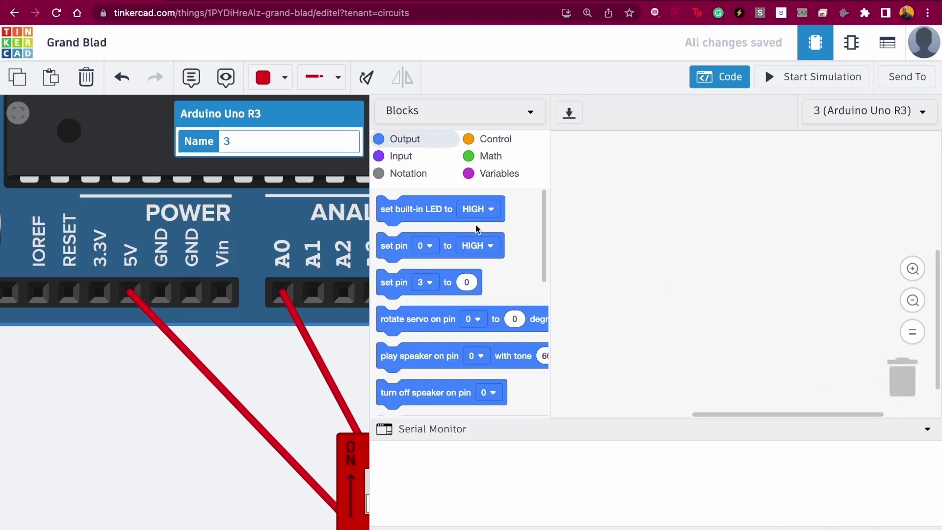
# - Place a read analog pin A0 block in the empty code workspace
pyautogui.click(399, 156)
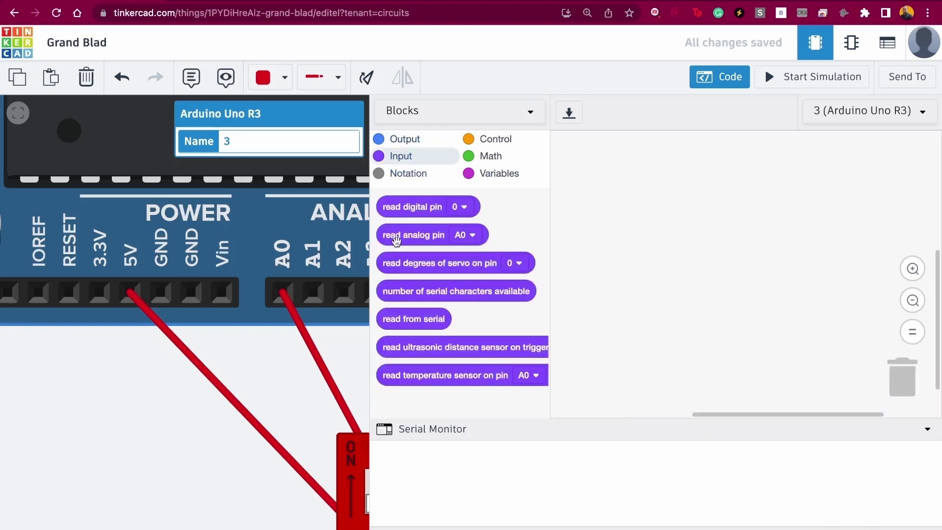
pyautogui.moveTo(399, 237); pyautogui.dragTo(751, 234)
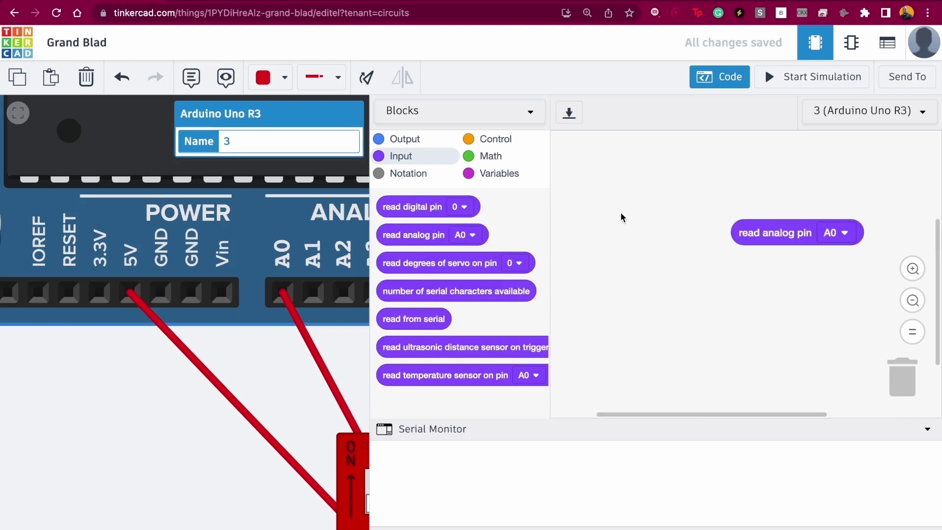
# - Add a print to serial monitor block and insert the read analog pin A0 block as its value
pyautogui.click(398, 139)
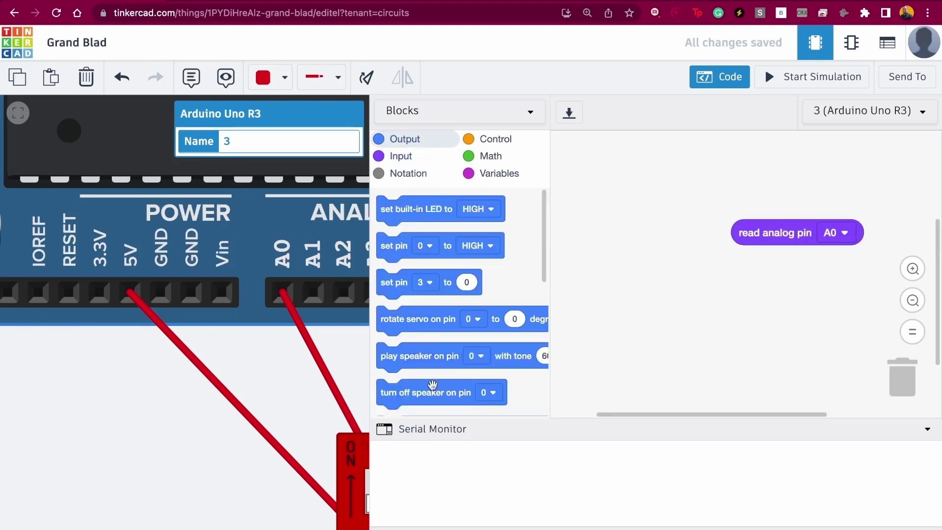
pyautogui.scroll(-3, 449, 379)
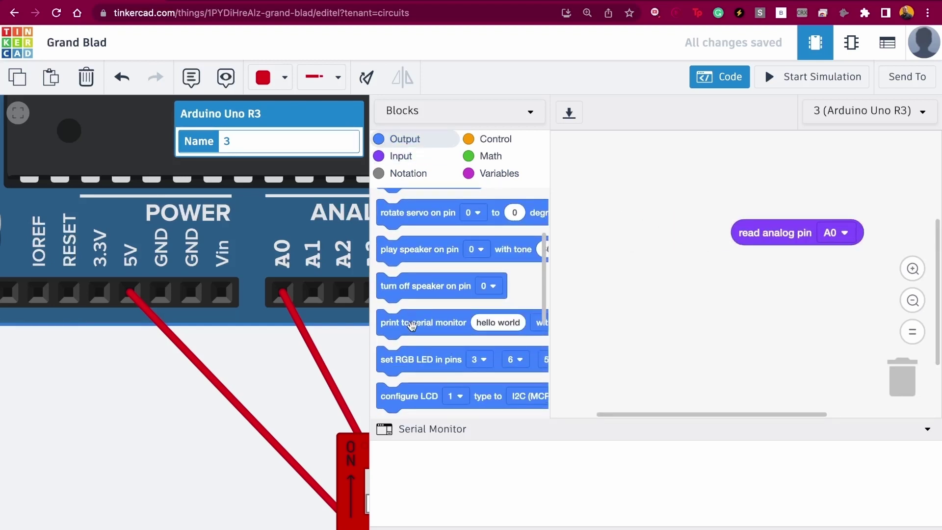
pyautogui.moveTo(413, 324); pyautogui.dragTo(623, 281)
pyautogui.moveTo(770, 227); pyautogui.dragTo(749, 275)
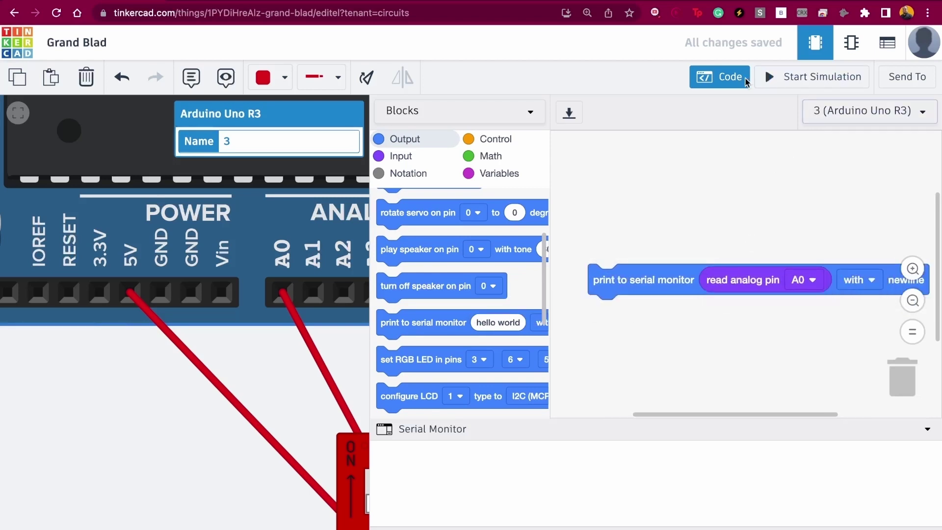
# - Simulate the circuit and toggle the DPST DIP switch repeatedly to check the serial monitor readings, then end the simulation
pyautogui.click(780, 80)
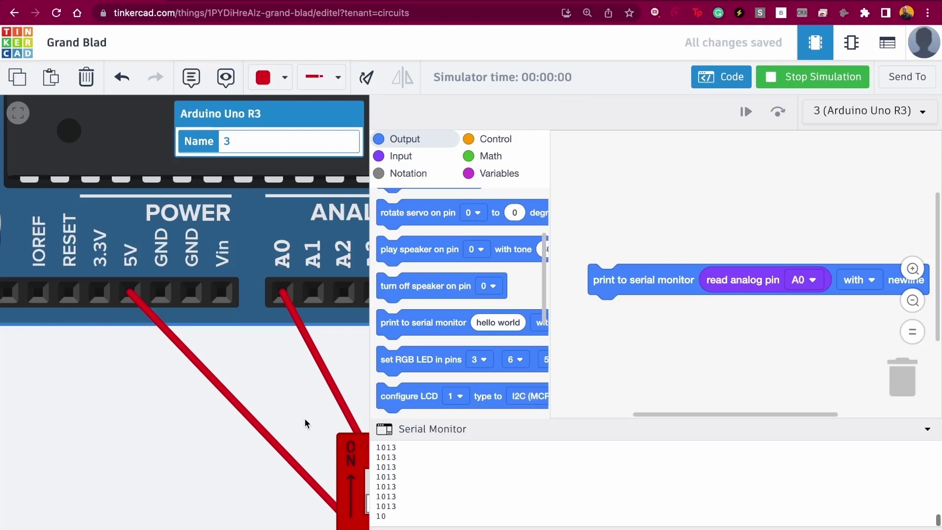
pyautogui.moveTo(305, 418); pyautogui.dragTo(210, 423)
pyautogui.click(248, 452)
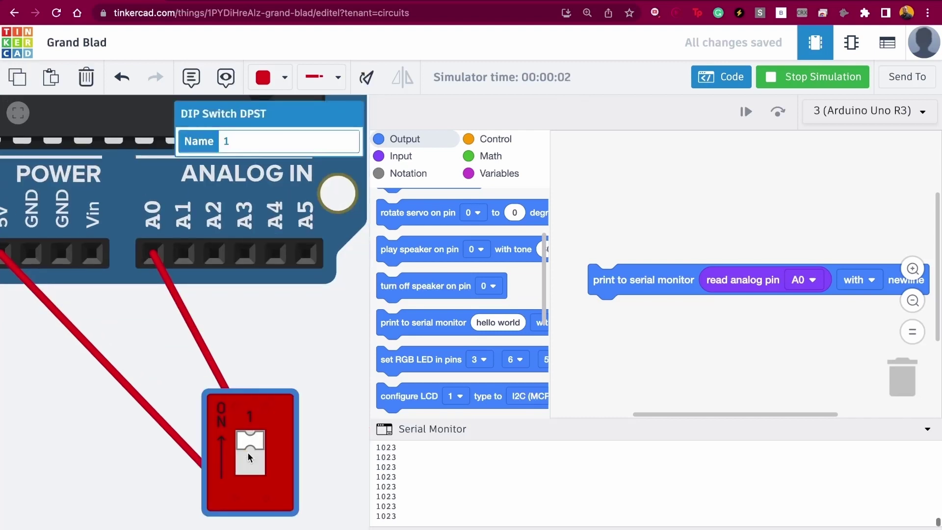
pyautogui.click(243, 434)
pyautogui.click(242, 435)
pyautogui.click(241, 434)
pyautogui.click(241, 434)
pyautogui.click(240, 434)
pyautogui.click(699, 86)
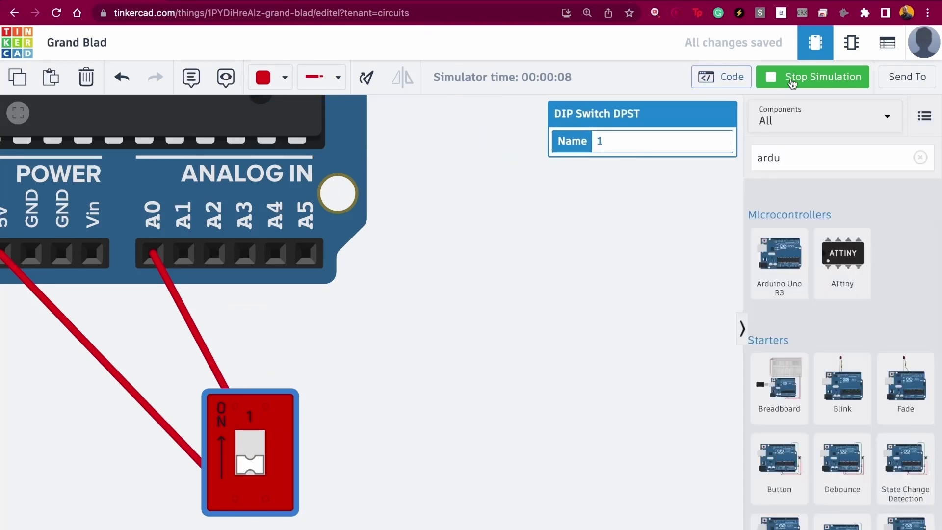
pyautogui.click(794, 81)
# - Clear the component search, place a resistor beside the DPST DIP switch, and set its resistance to 220 Ω
pyautogui.doubleClick(795, 162)
pyautogui.press('BackSpace')
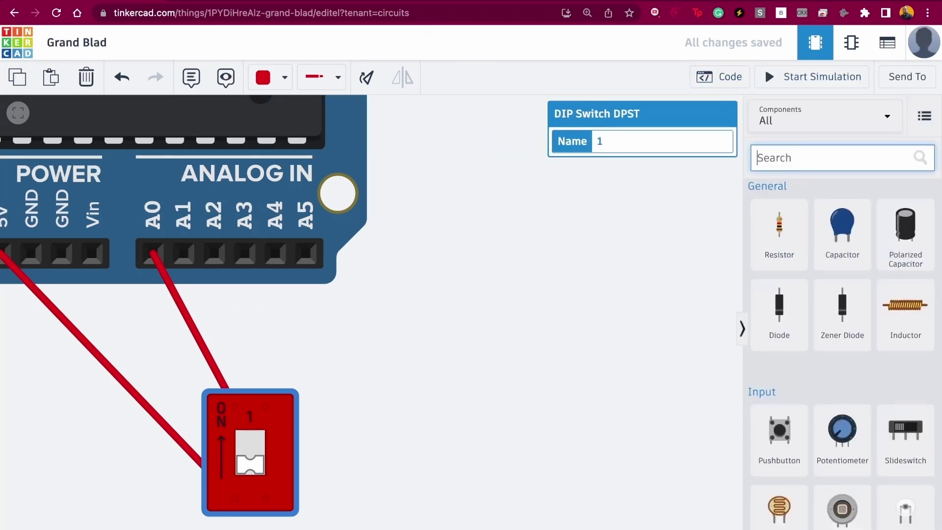
pyautogui.moveTo(778, 228); pyautogui.dragTo(441, 371)
pyautogui.click(716, 170)
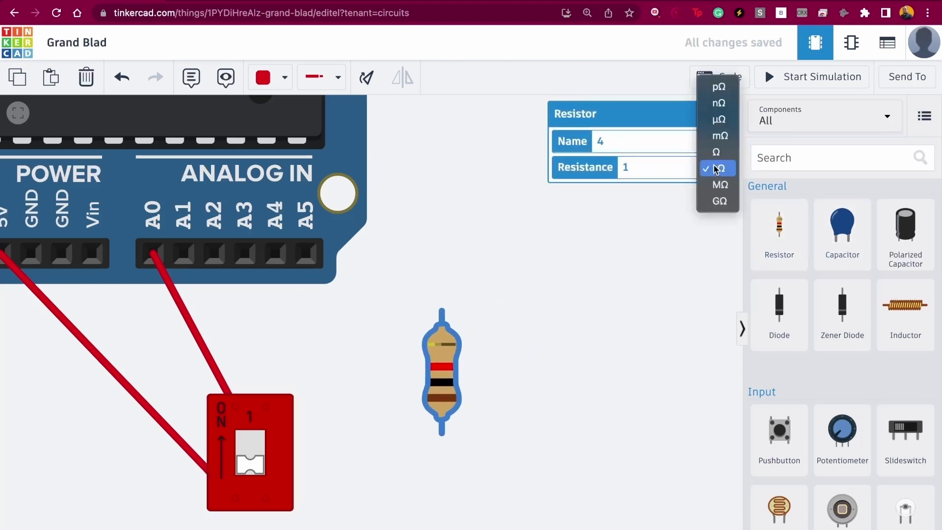
pyautogui.click(719, 149)
pyautogui.write('22')
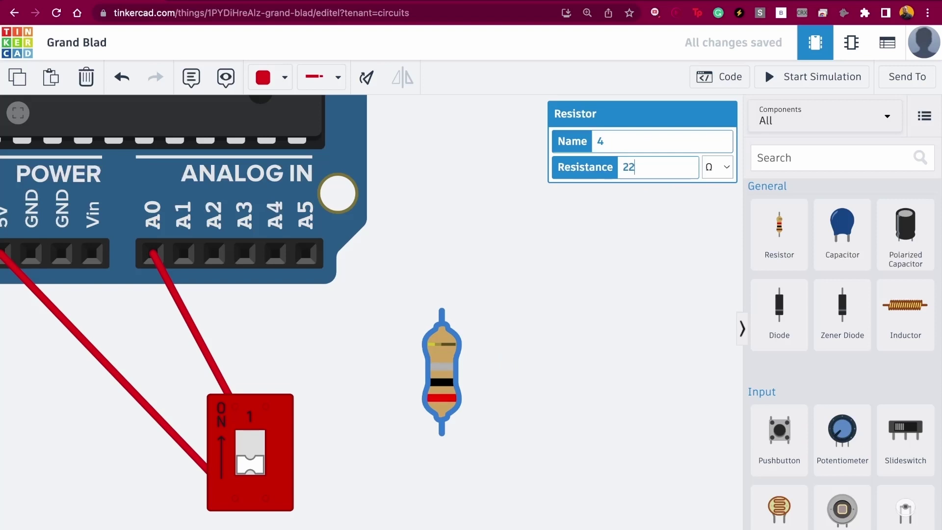
pyautogui.write('0')
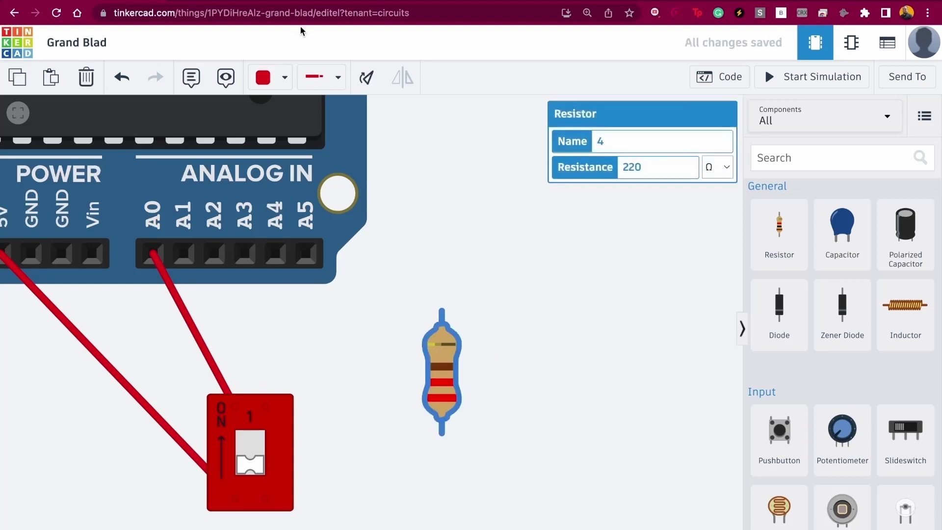
# - Rotate the 220 Ω resistor to horizontal and move it between the Arduino's power pins and the DIP switch
pyautogui.click(368, 78)
pyautogui.click(368, 79)
pyautogui.click(368, 79)
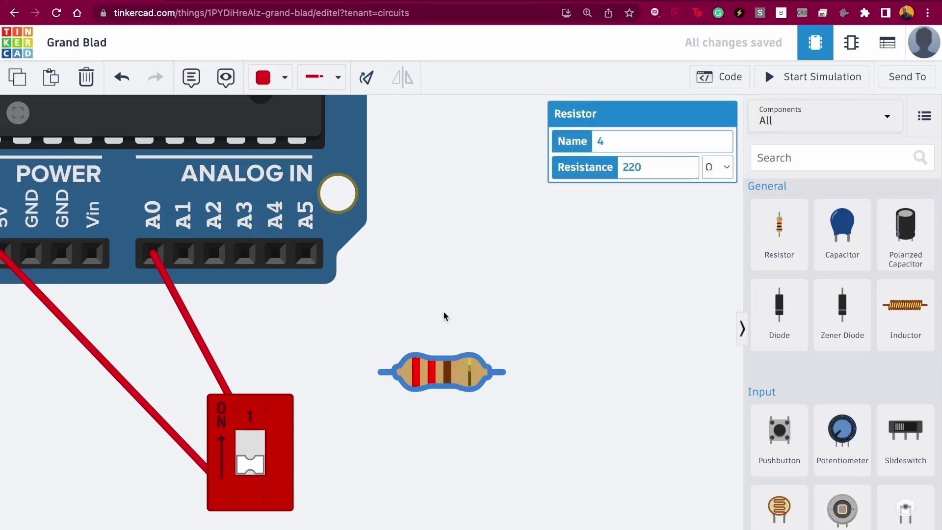
pyautogui.moveTo(433, 368); pyautogui.dragTo(118, 362)
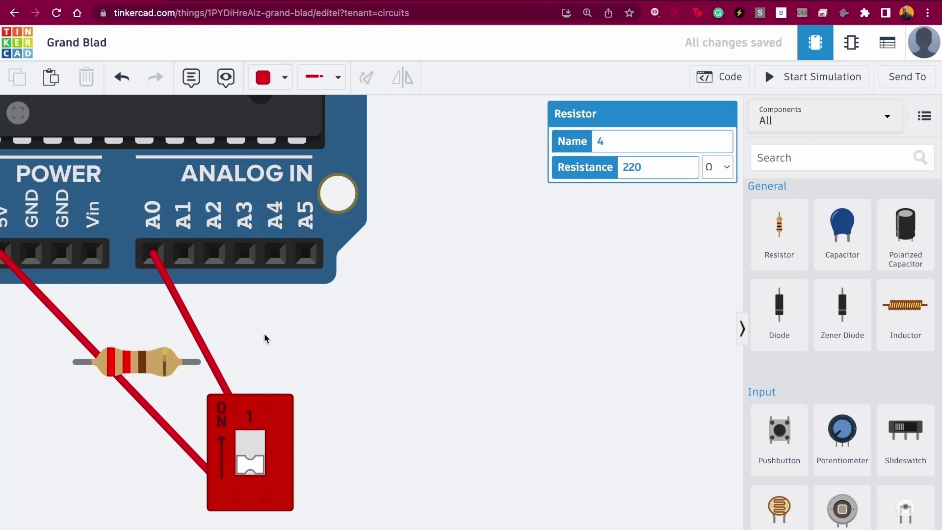
# - Wire the resistor's left lead to GND and its right lead to A0, and shift the resistor slightly left
pyautogui.moveTo(264, 336); pyautogui.dragTo(523, 356)
pyautogui.click(333, 379)
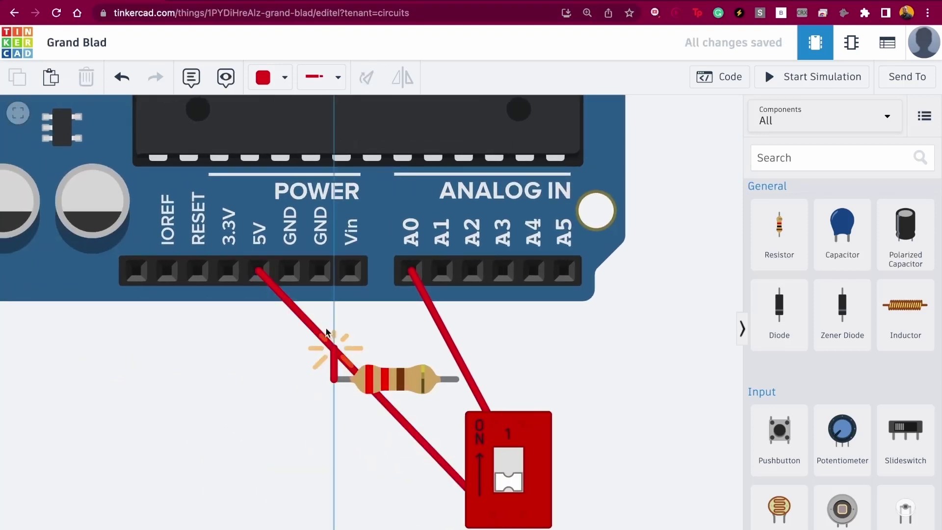
pyautogui.click(294, 279)
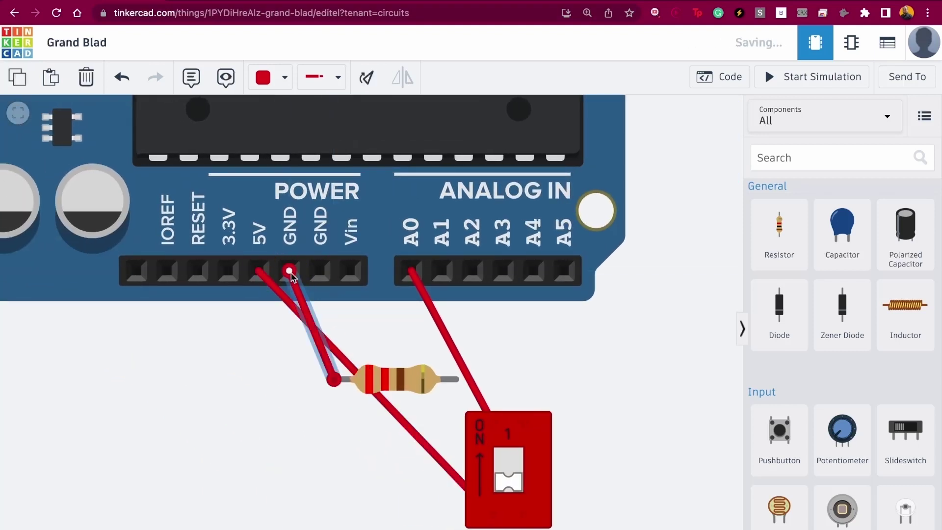
pyautogui.click(458, 383)
pyautogui.click(413, 268)
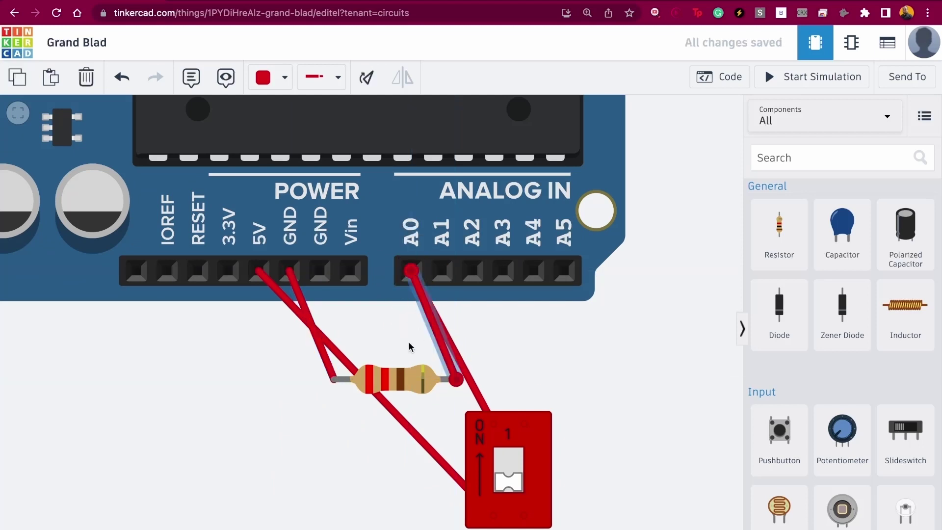
pyautogui.moveTo(398, 378); pyautogui.dragTo(363, 384)
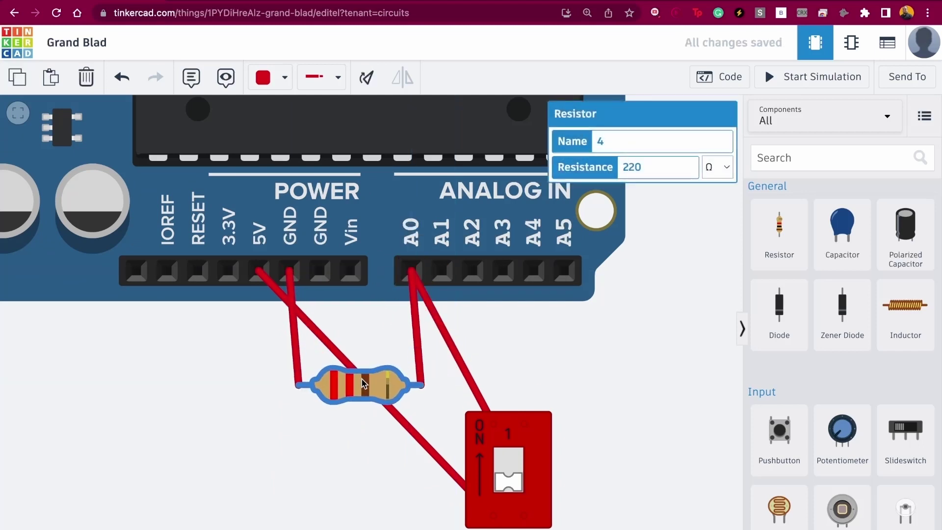
# - Simulate the circuit with the resistor, toggle the DIP switch repeatedly while watching the serial monitor, and end the simulation
pyautogui.click(815, 76)
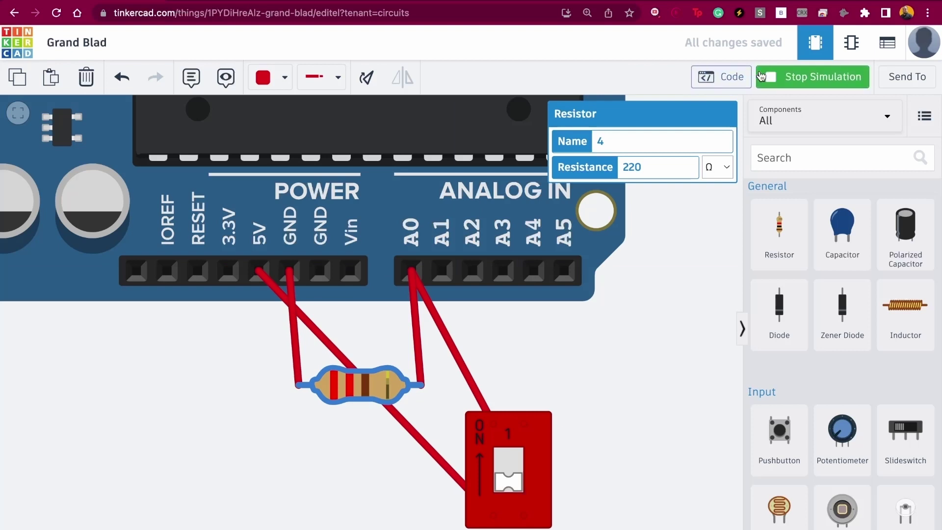
pyautogui.click(726, 77)
pyautogui.moveTo(181, 457); pyautogui.dragTo(4, 417)
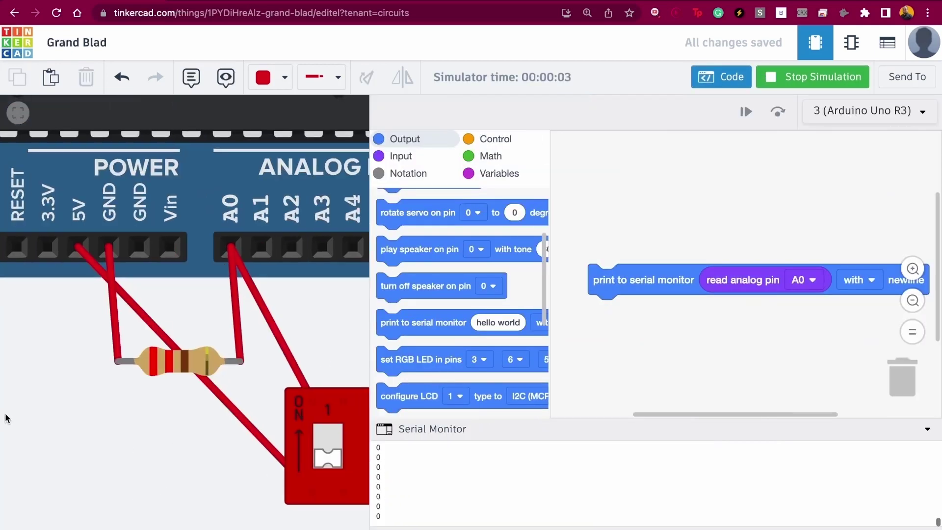
pyautogui.click(322, 425)
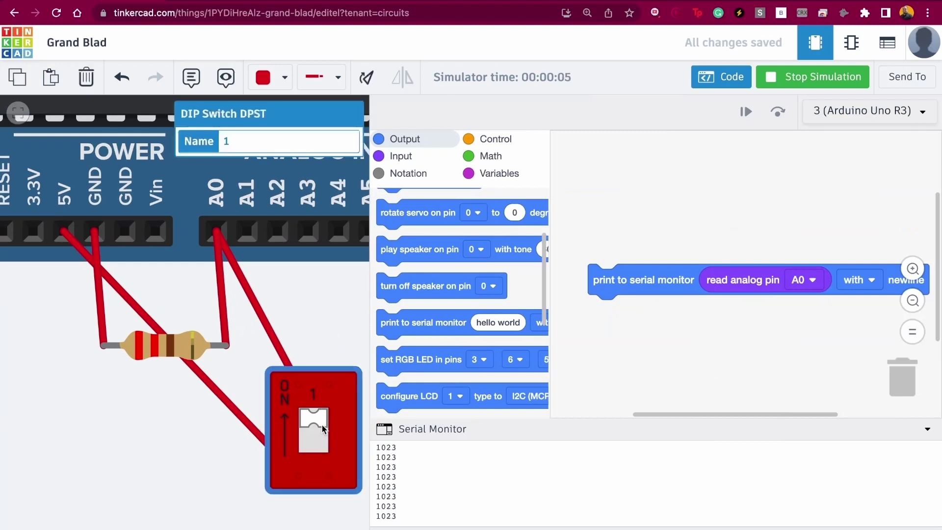
pyautogui.click(323, 427)
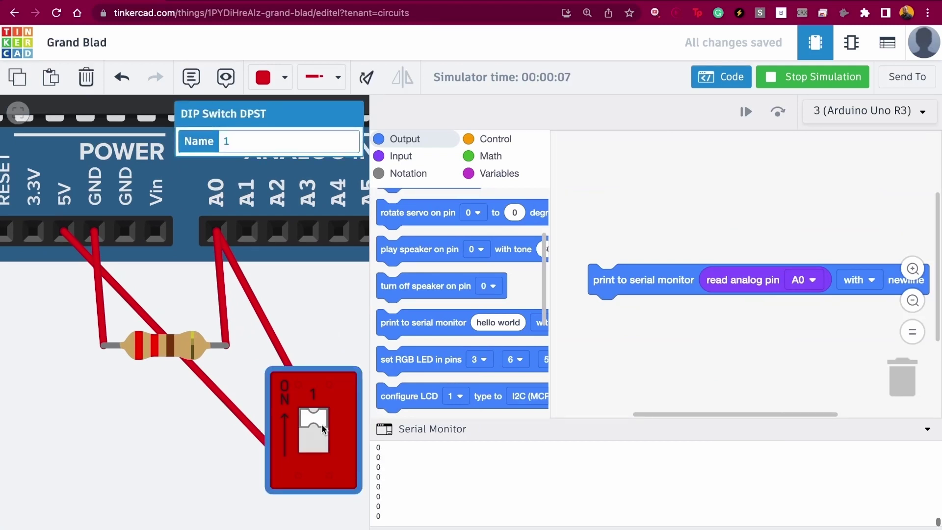
pyautogui.click(323, 427)
pyautogui.click(323, 428)
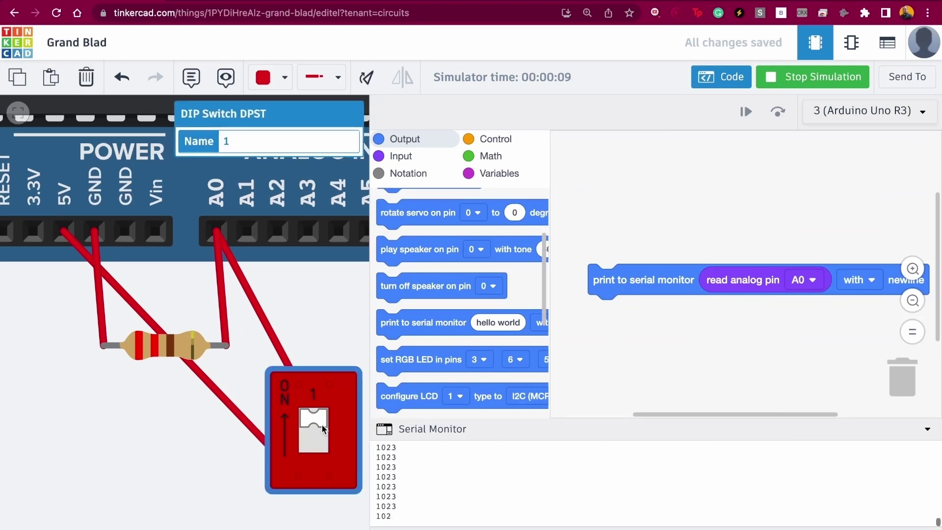
pyautogui.click(323, 427)
pyautogui.click(323, 428)
pyautogui.click(323, 427)
pyautogui.click(323, 428)
pyautogui.click(323, 427)
pyautogui.click(323, 428)
pyautogui.click(323, 428)
pyautogui.click(323, 428)
pyautogui.click(322, 428)
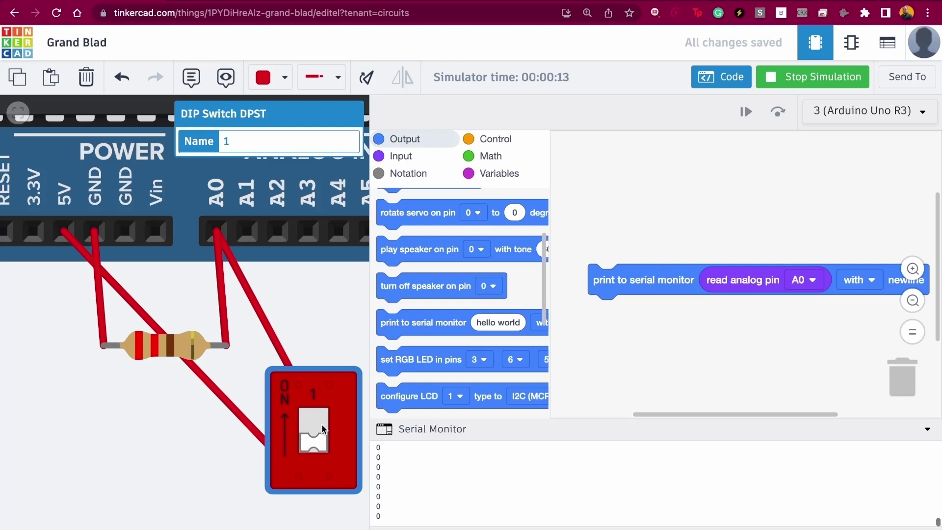
pyautogui.click(733, 76)
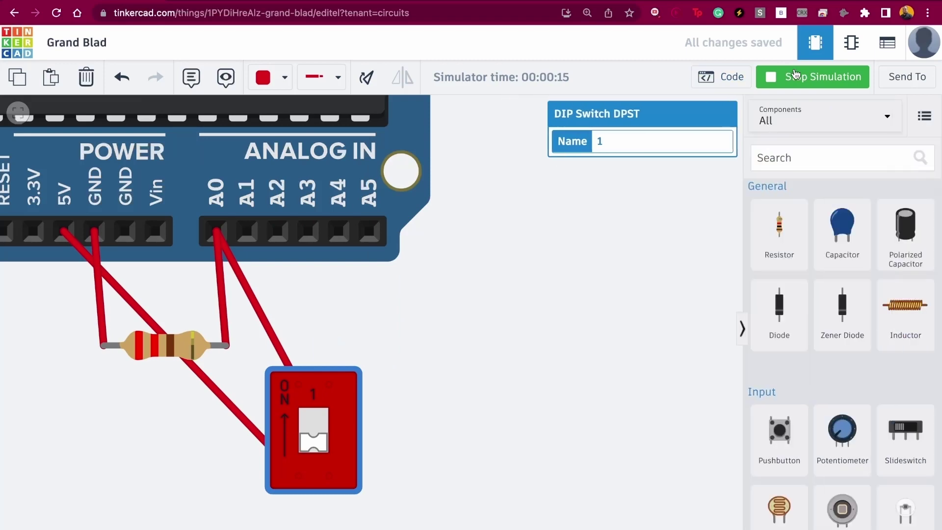
pyautogui.click(812, 77)
pyautogui.click(566, 270)
pyautogui.scroll(-8, 566, 383)
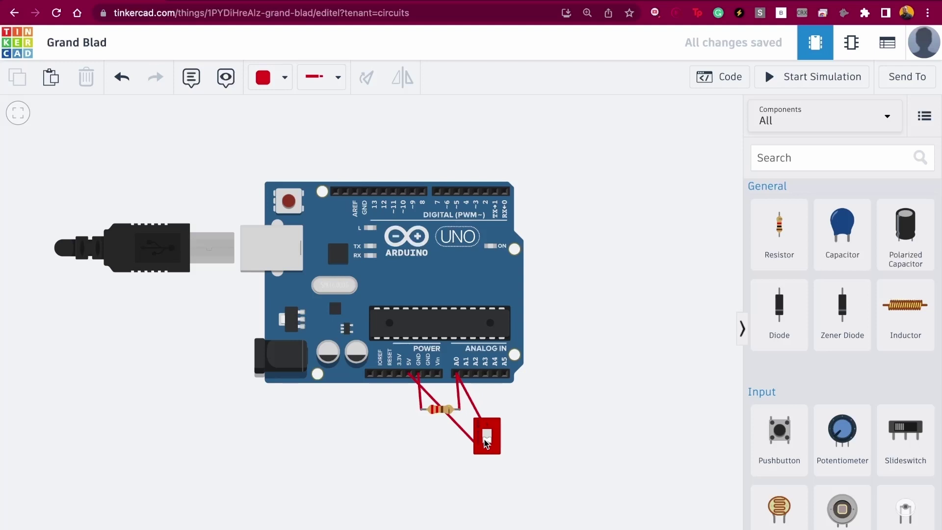
pyautogui.scroll(3, 485, 443)
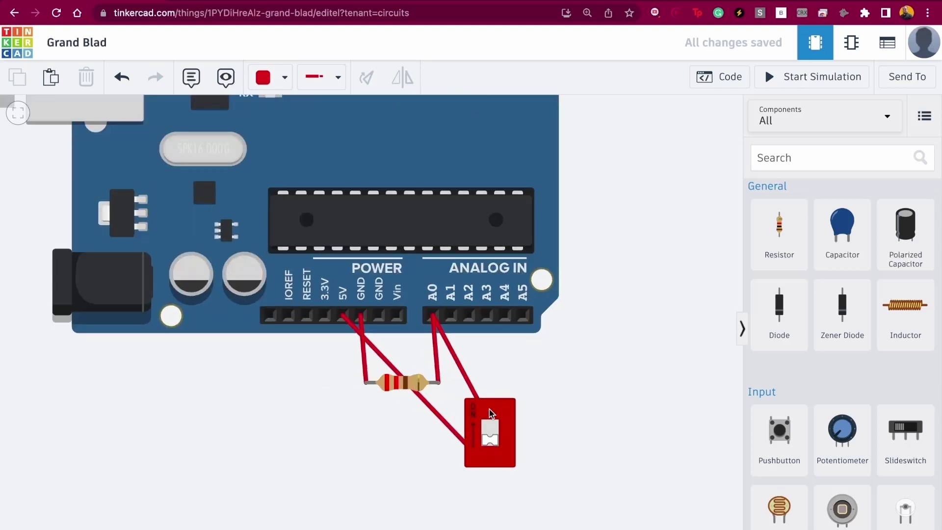
pyautogui.scroll(-6, 491, 414)
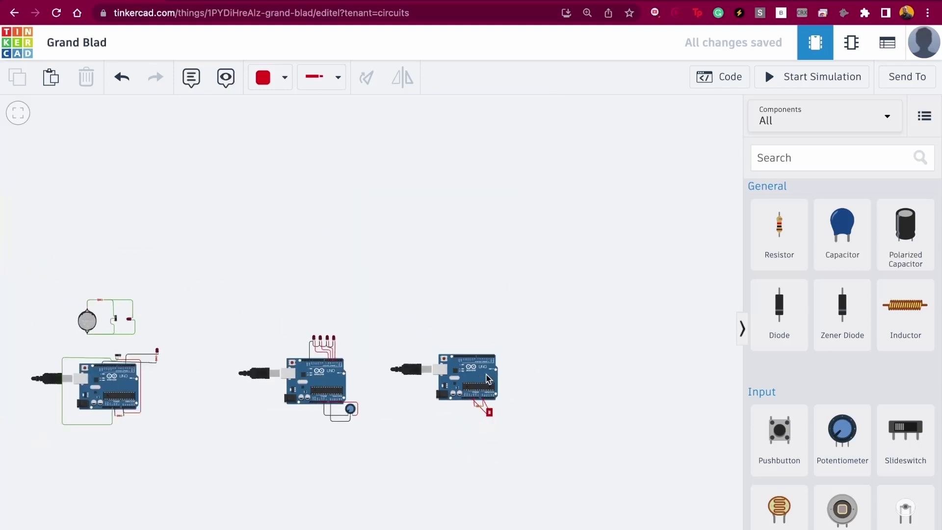
# - Search the components for led and place a red LED above the digital pins of the DIP switch's Arduino
pyautogui.scroll(3, 488, 393)
pyautogui.scroll(3, 488, 378)
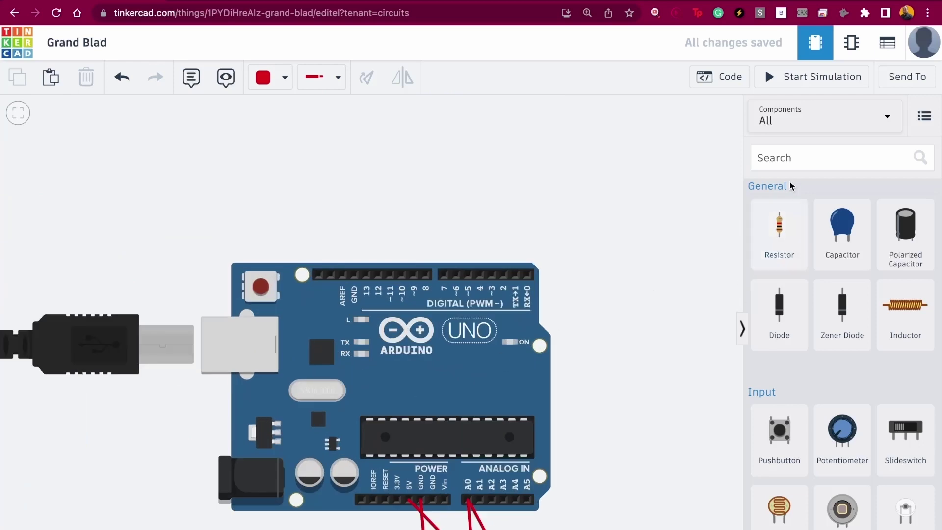
pyautogui.click(795, 170)
pyautogui.write('led')
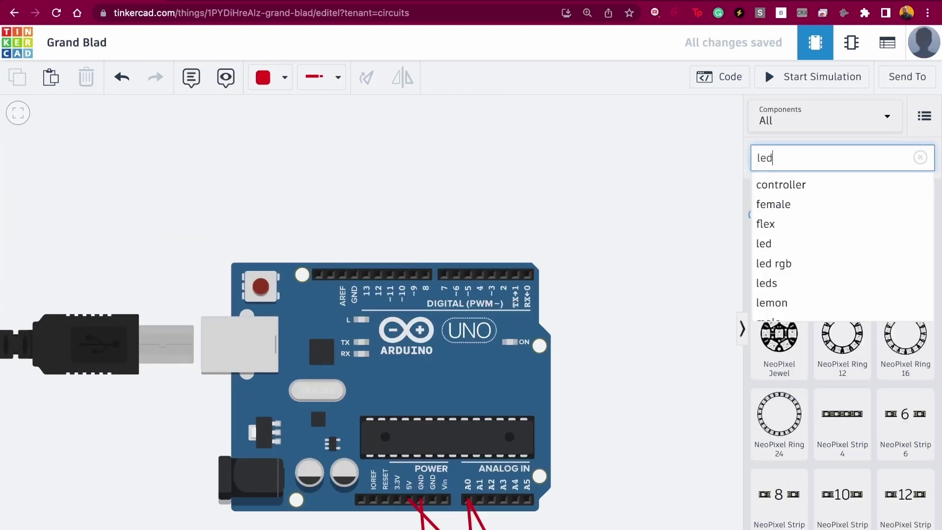
pyautogui.click(768, 184)
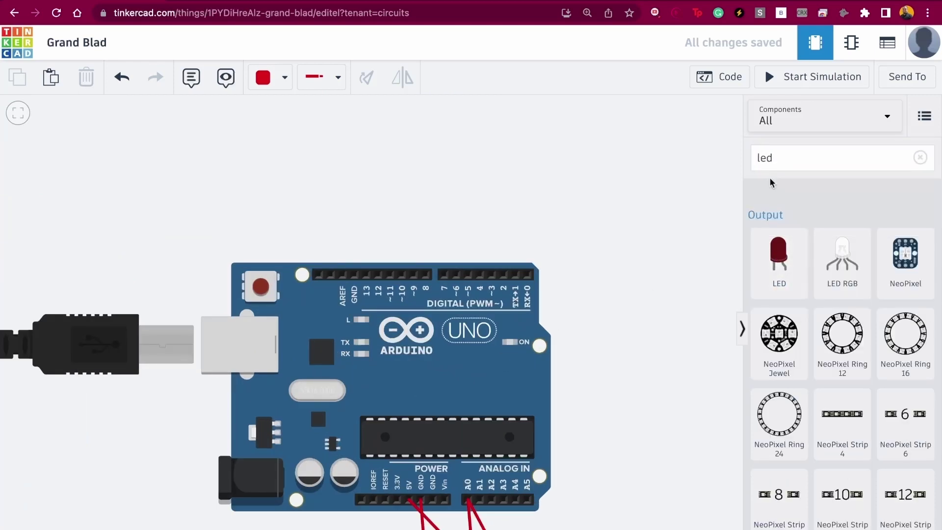
pyautogui.moveTo(778, 255); pyautogui.dragTo(474, 217)
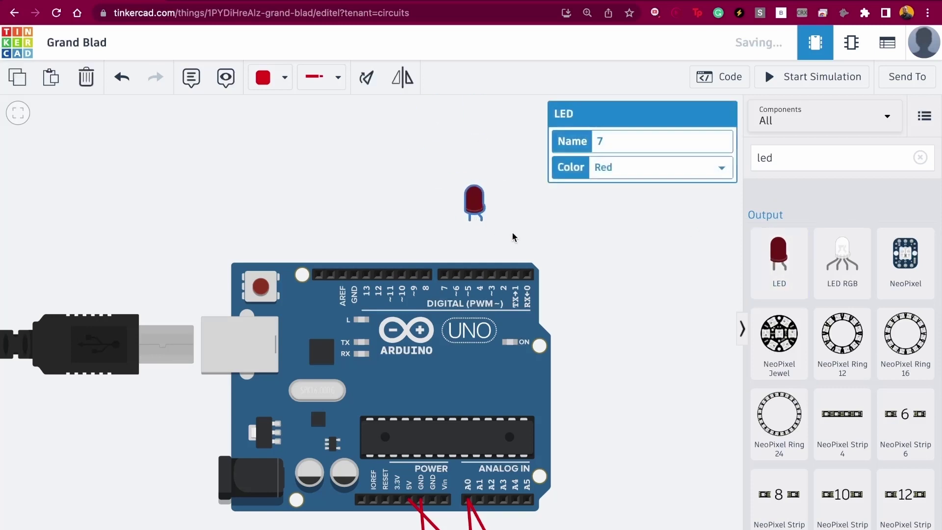
# - Place three more red LEDs to the right of the first one, forming a row above the Arduino
pyautogui.click(727, 267)
pyautogui.moveTo(777, 255); pyautogui.dragTo(511, 223)
pyautogui.moveTo(746, 283); pyautogui.dragTo(509, 202)
pyautogui.click(509, 206)
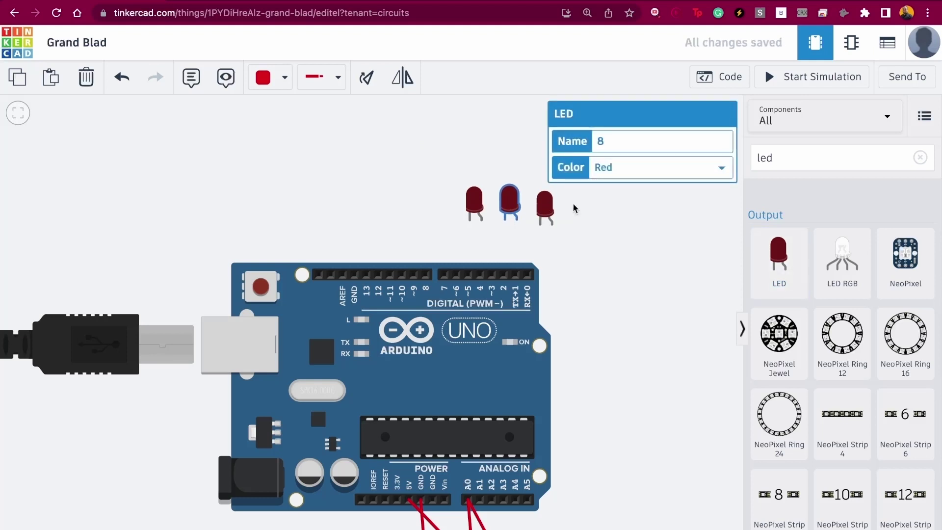
pyautogui.click(546, 212)
pyautogui.moveTo(540, 206); pyautogui.dragTo(539, 203)
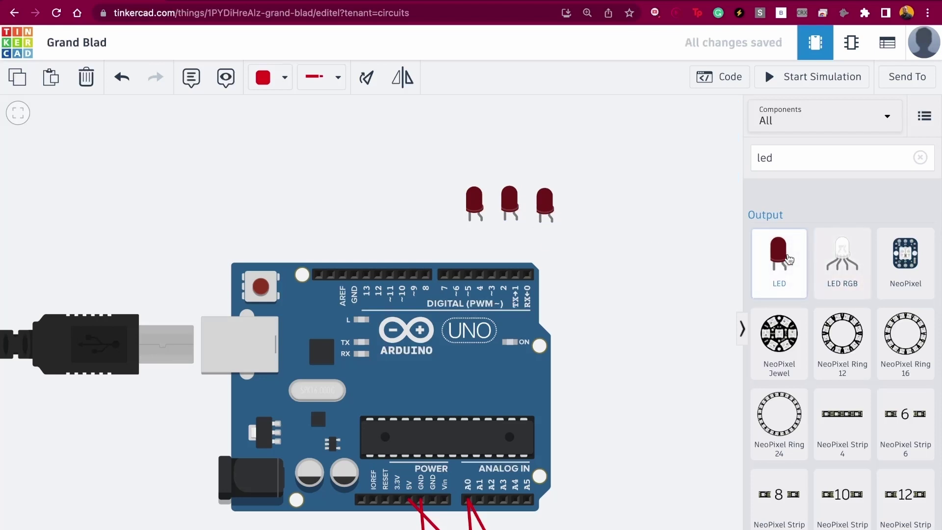
pyautogui.moveTo(779, 252); pyautogui.dragTo(576, 223)
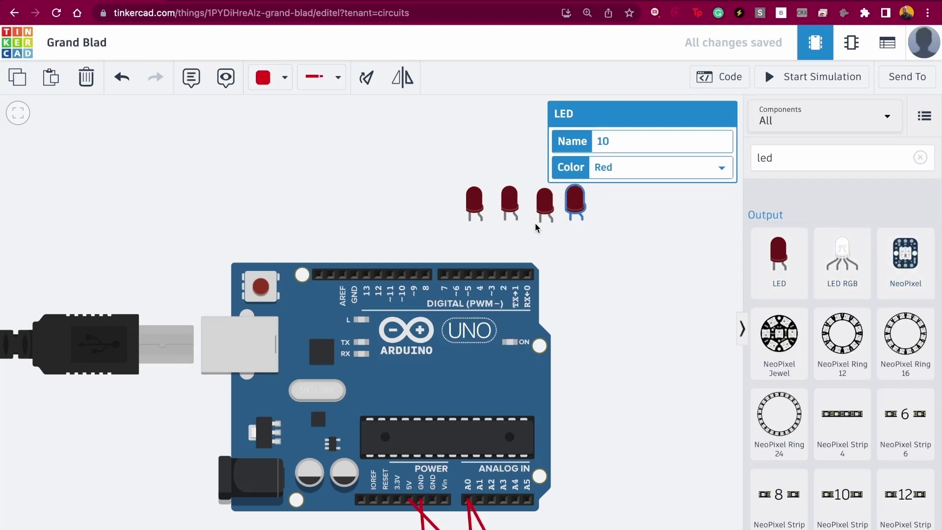
# - Connect the cathodes of the first and second LEDs with a wire bent below them, and color it black
pyautogui.click(510, 247)
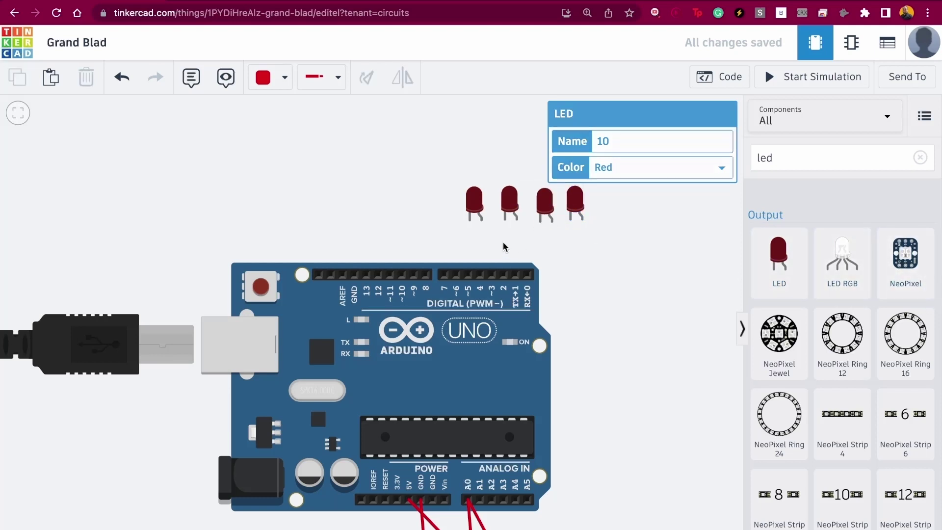
pyautogui.click(469, 221)
pyautogui.click(469, 236)
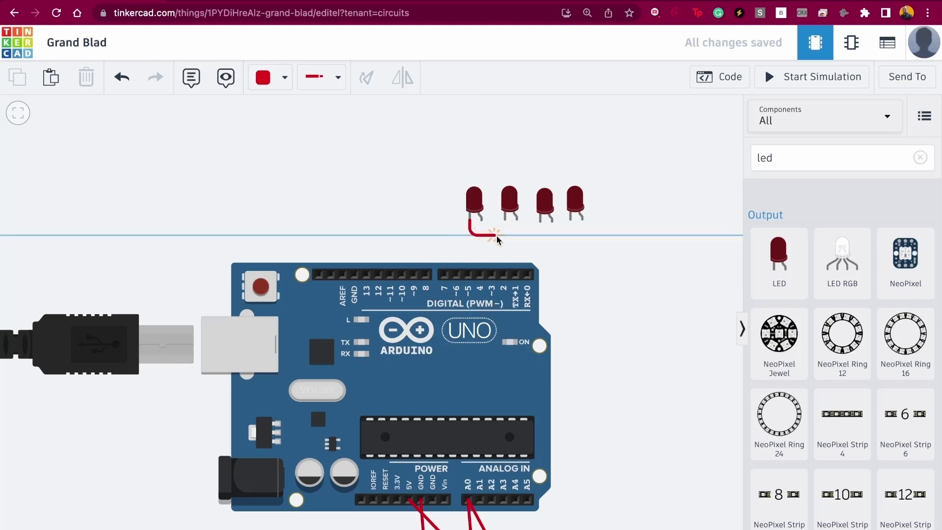
pyautogui.click(506, 235)
pyautogui.click(506, 220)
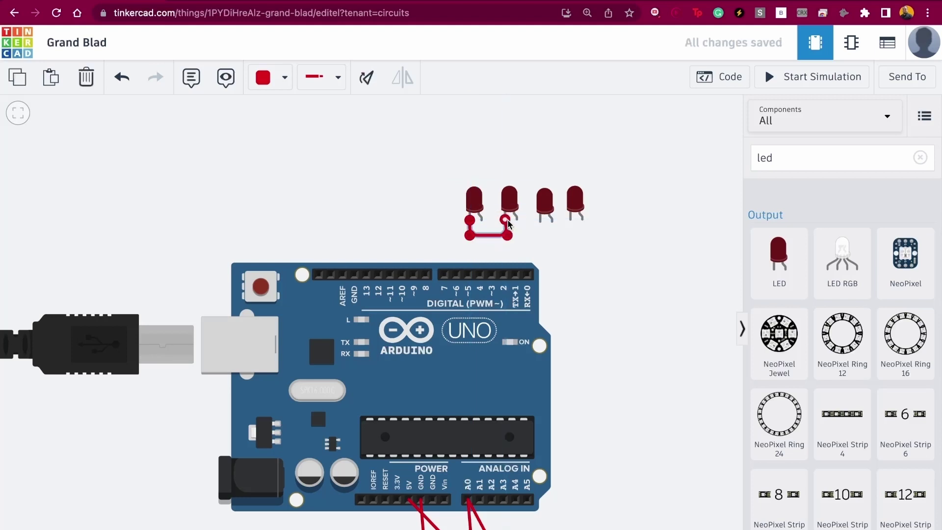
pyautogui.click(270, 77)
pyautogui.click(273, 122)
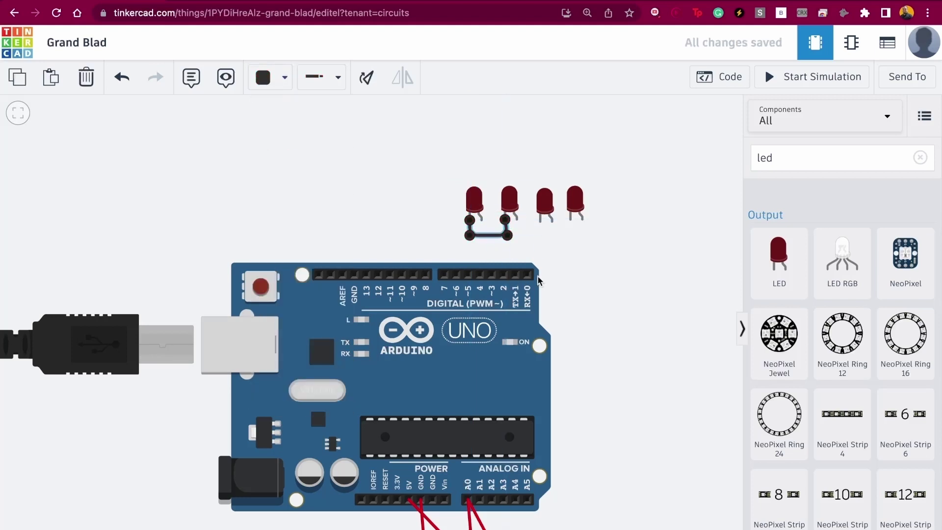
# - Extend the black cathode wiring by connecting the third LED to the second and the fourth LED to the third
pyautogui.click(535, 263)
pyautogui.click(541, 219)
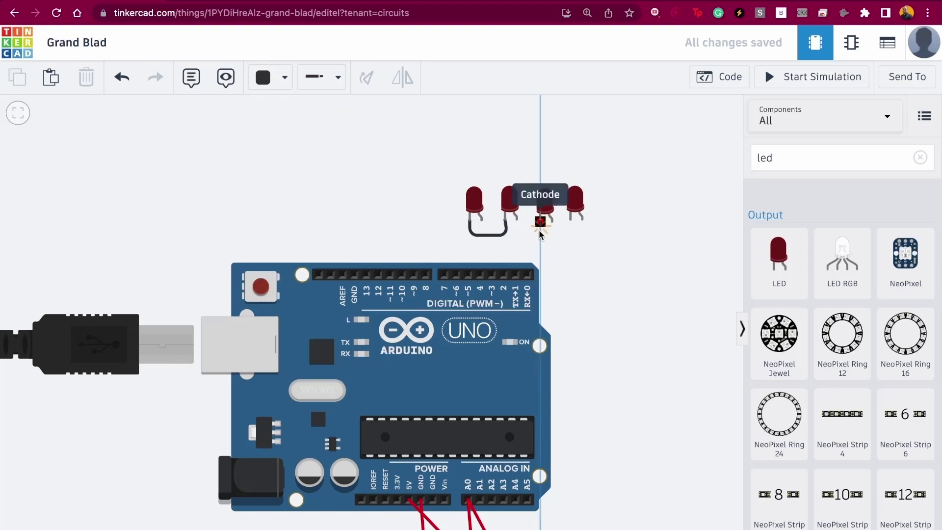
pyautogui.click(540, 235)
pyautogui.click(506, 235)
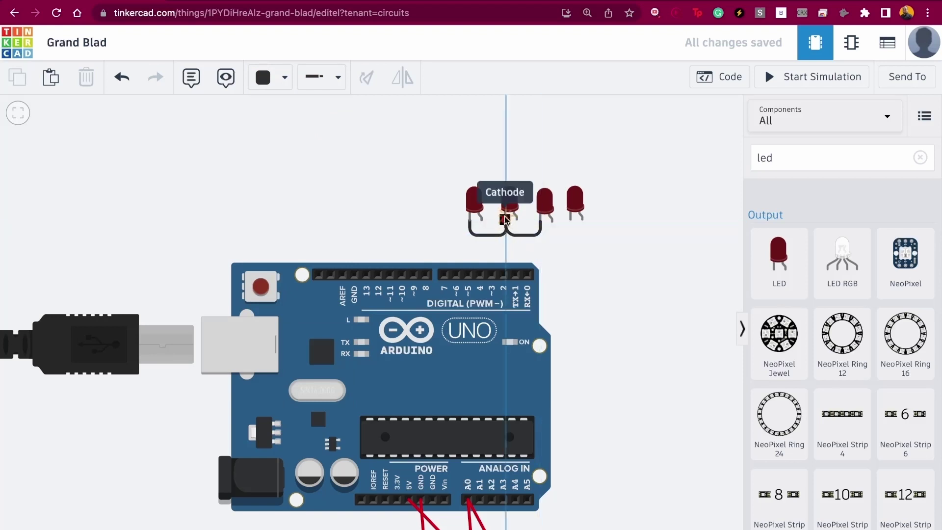
pyautogui.click(505, 219)
pyautogui.click(571, 219)
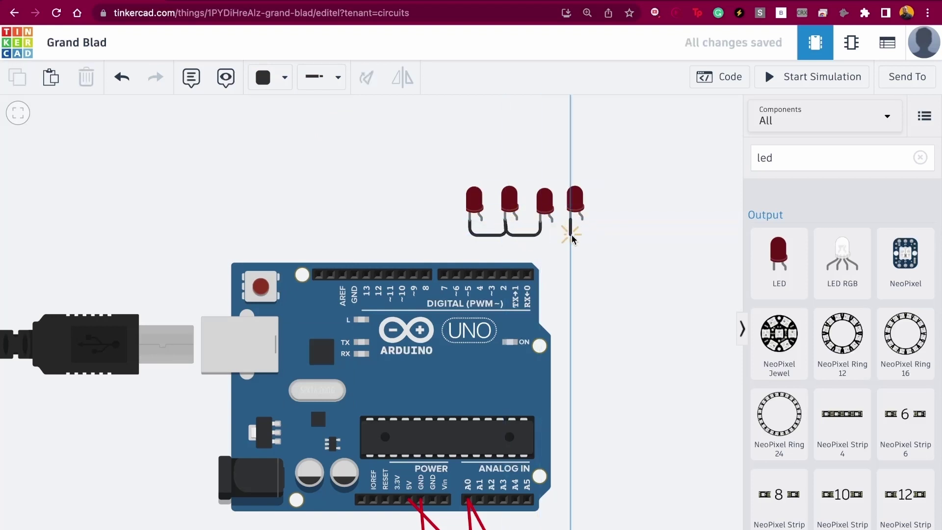
pyautogui.click(547, 235)
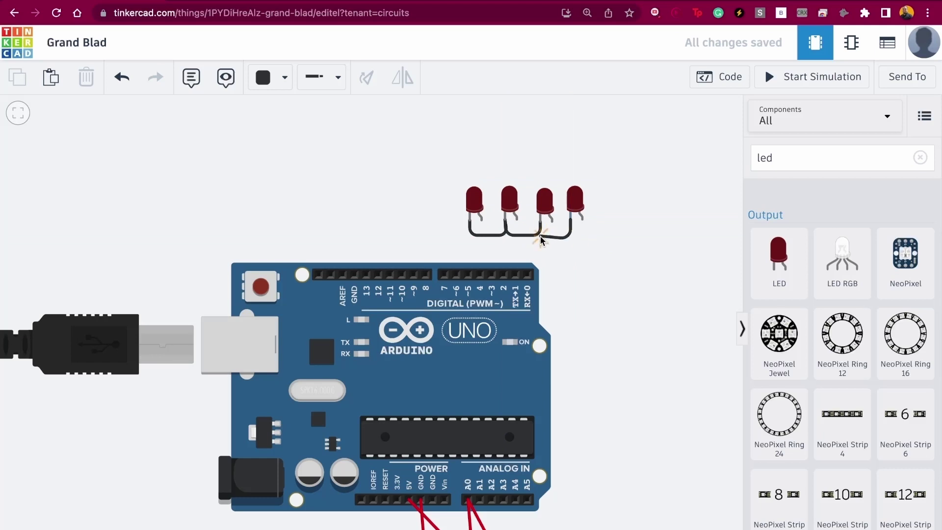
pyautogui.click(540, 236)
pyautogui.click(539, 222)
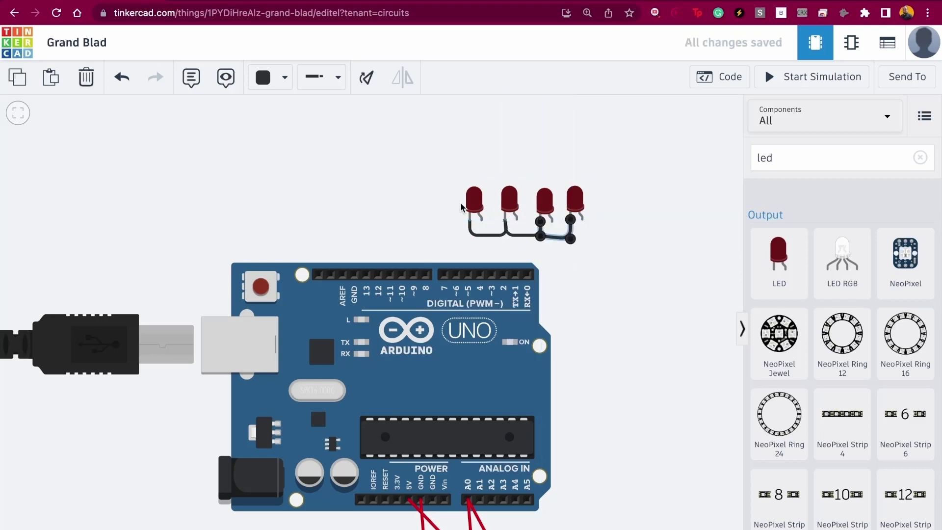
# - Run a black wire with right-angle bends from the first LED's cathode to the GND pin beside pin 13
pyautogui.click(469, 219)
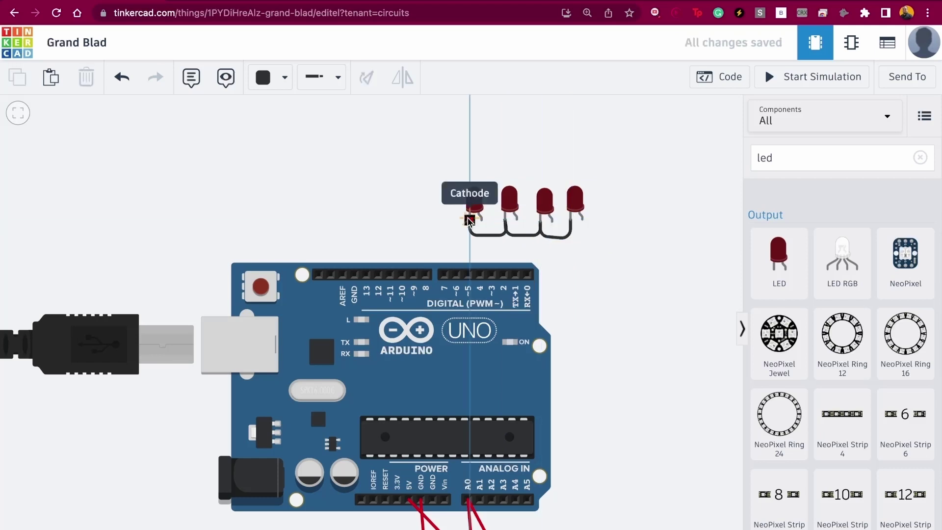
pyautogui.click(471, 244)
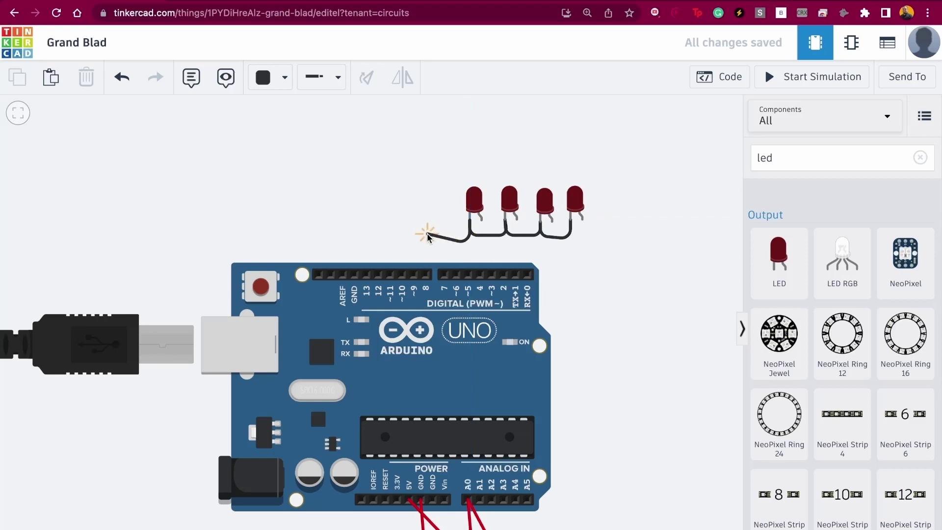
pyautogui.click(350, 244)
pyautogui.click(354, 273)
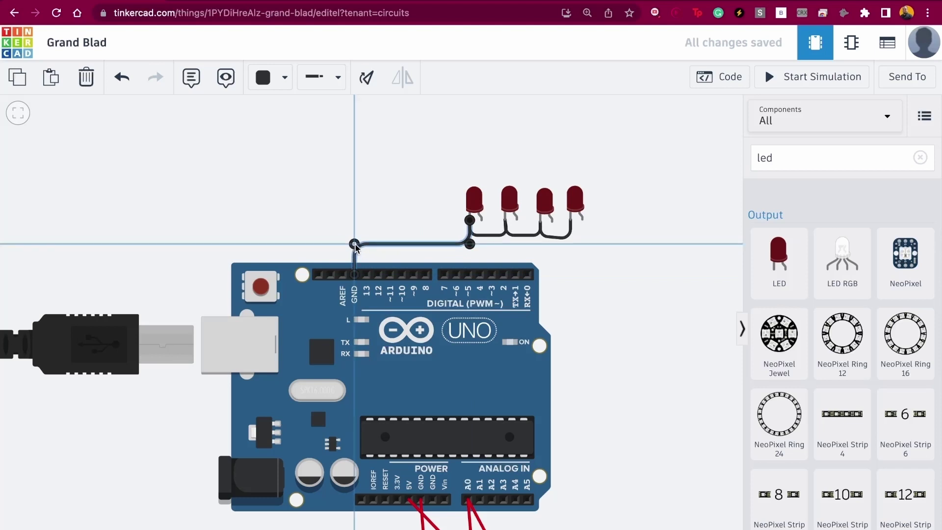
pyautogui.click(385, 223)
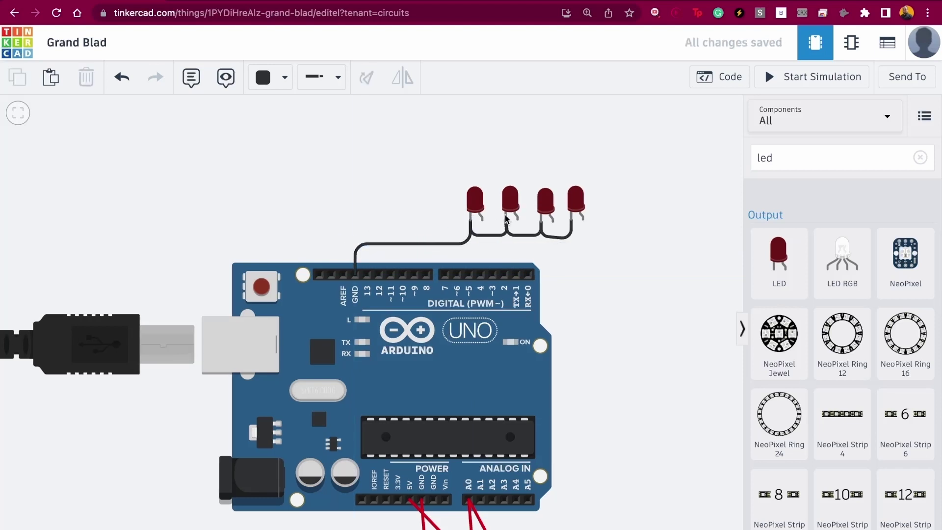
# - Wire the first LED's anode to digital pin 5 and the second LED's anode to pin 4 with red wires
pyautogui.click(483, 219)
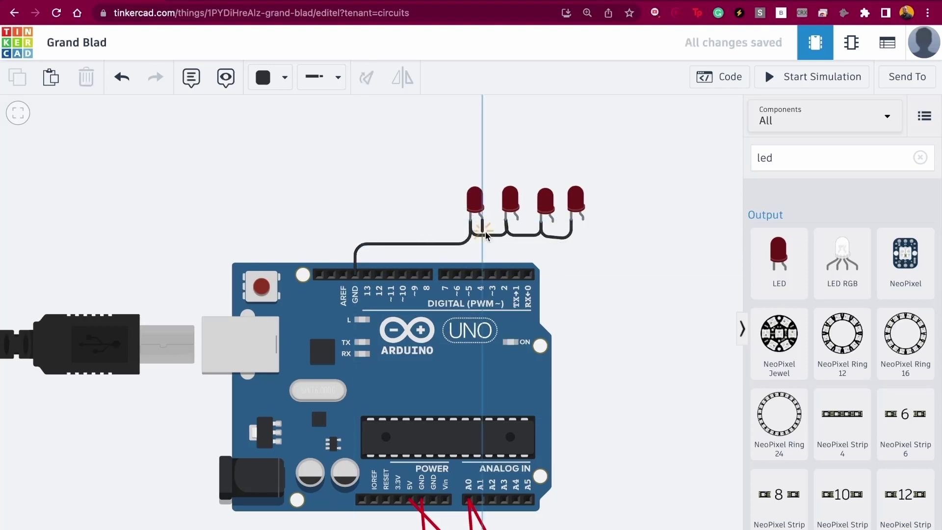
pyautogui.click(277, 77)
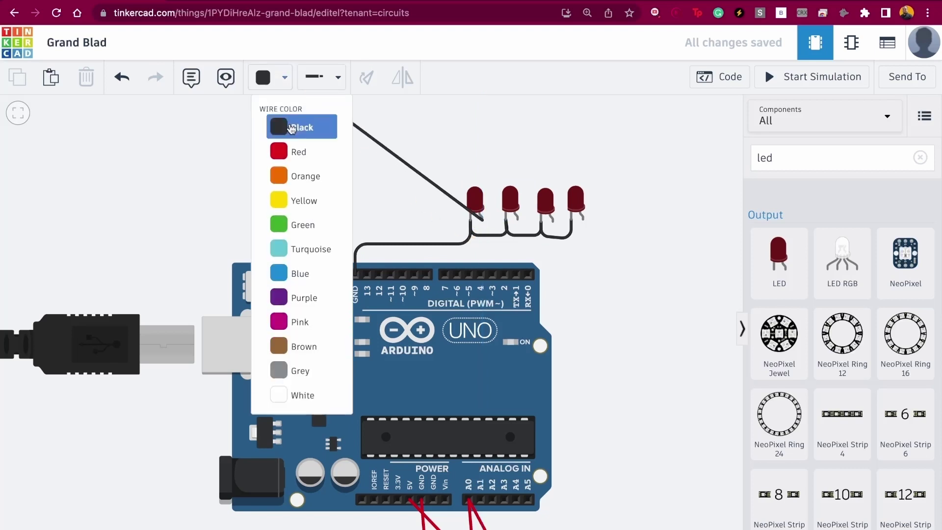
pyautogui.click(297, 147)
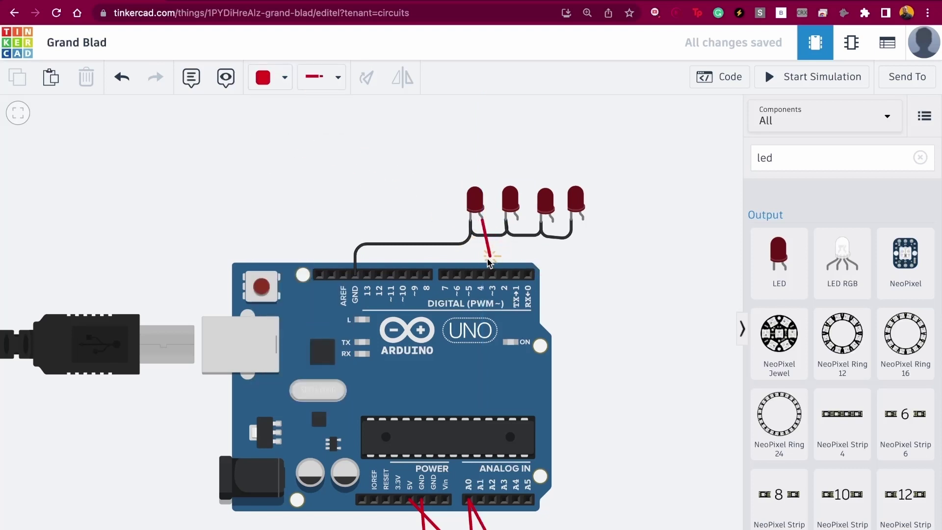
pyautogui.click(469, 276)
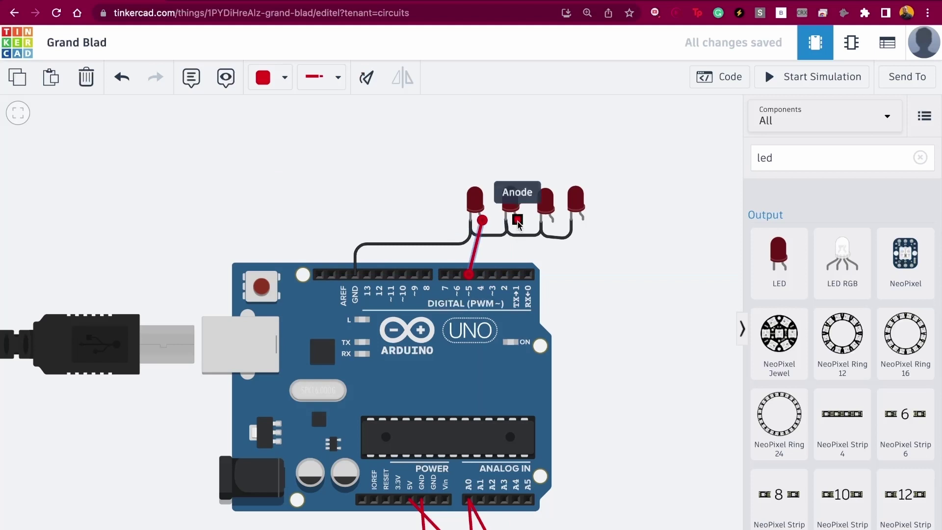
pyautogui.click(517, 219)
pyautogui.click(481, 275)
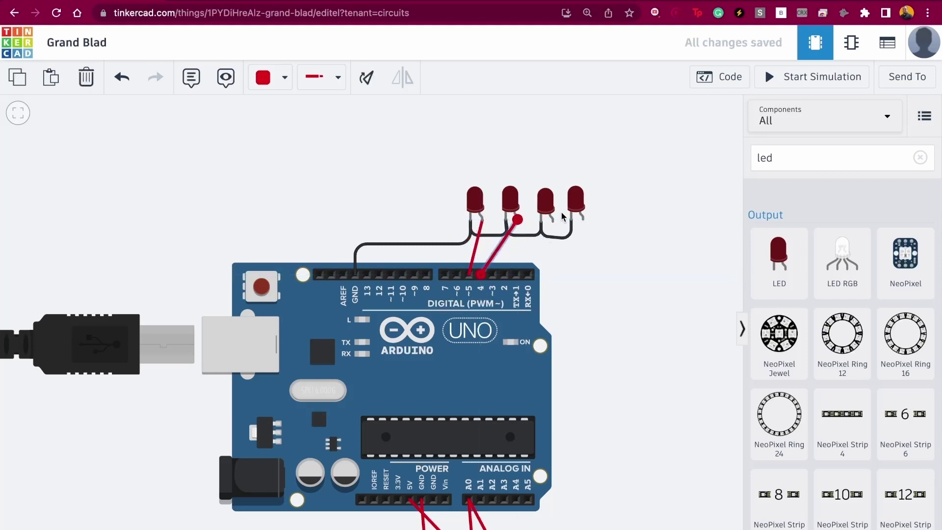
# - Wire the third LED's anode to digital pin 3 and the fourth LED's anode to pin 2 with red wires
pyautogui.click(552, 221)
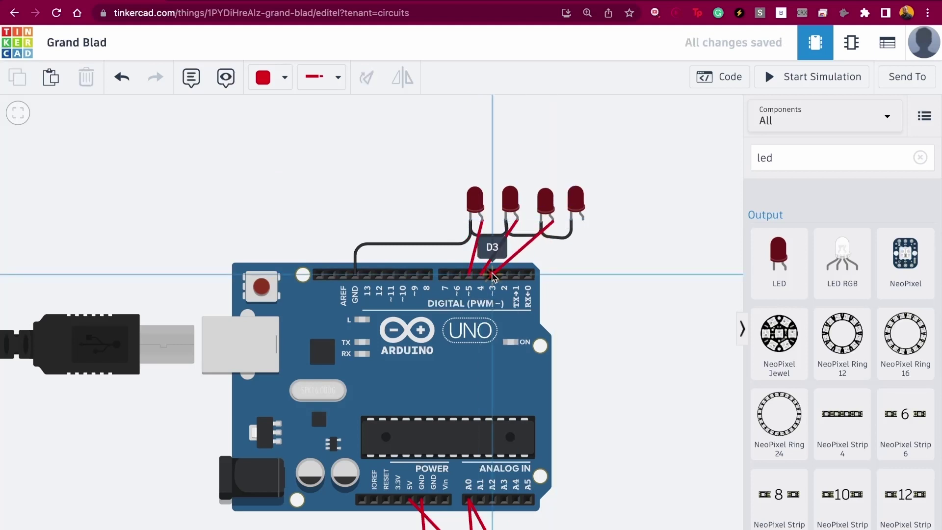
pyautogui.click(492, 275)
pyautogui.click(583, 219)
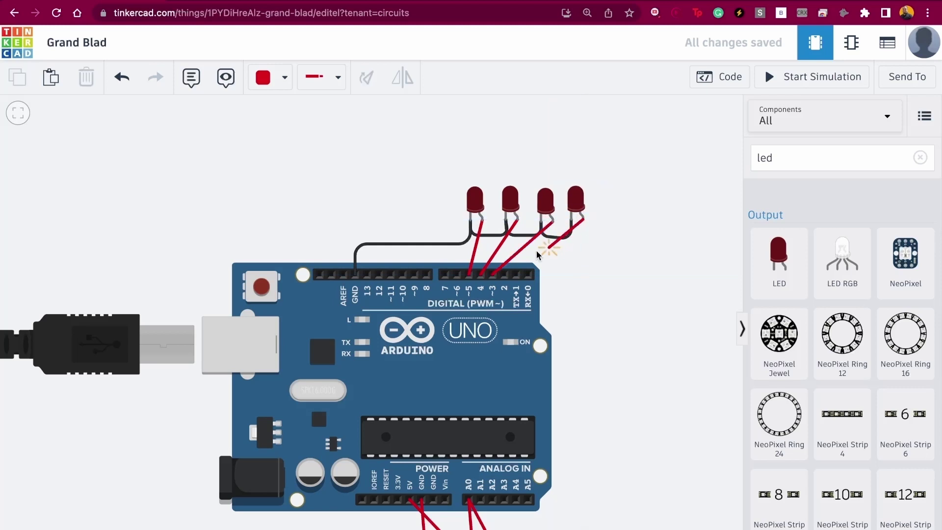
pyautogui.click(506, 275)
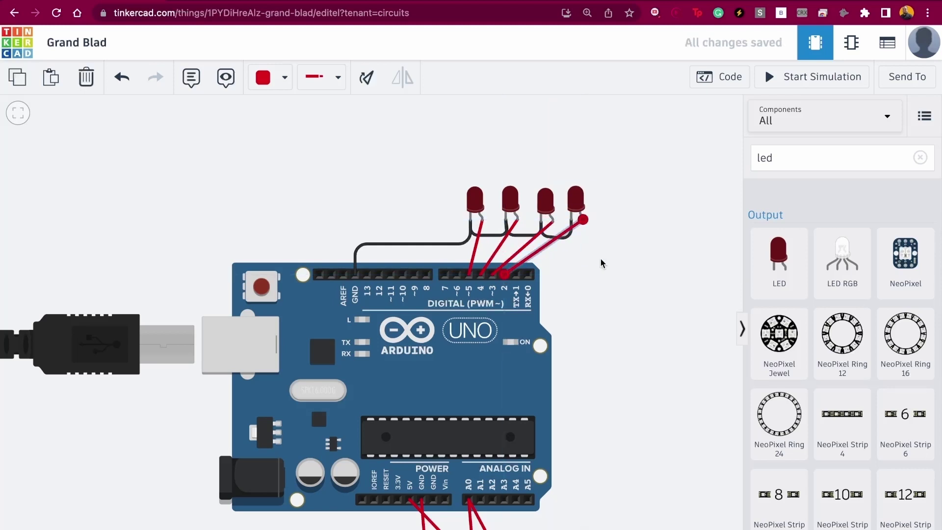
pyautogui.click(602, 264)
# - Open the block code and attach an if-then-else block beneath the print to serial monitor block
pyautogui.click(727, 80)
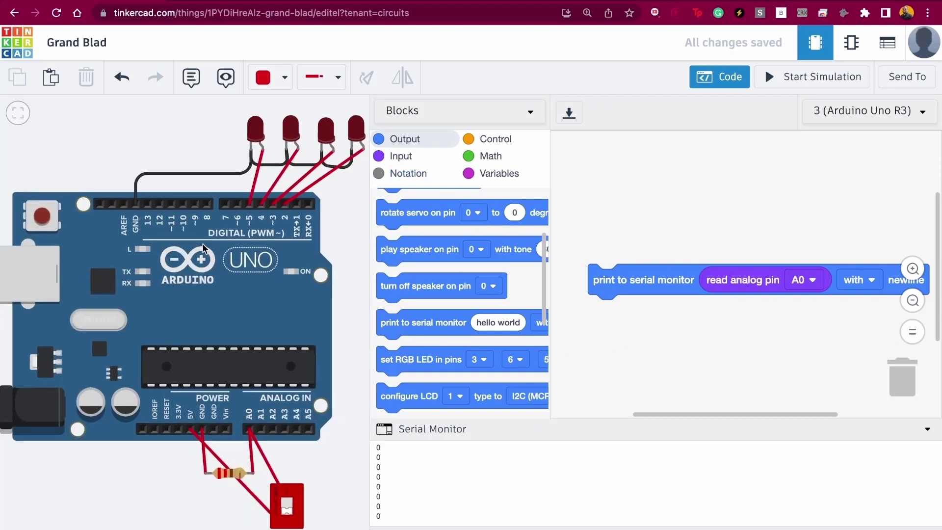
pyautogui.click(494, 140)
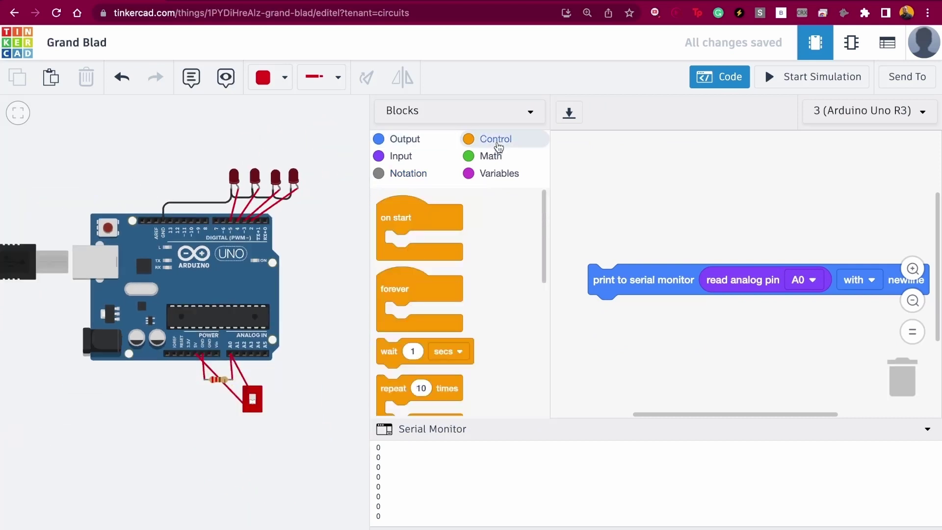
pyautogui.scroll(-2, 433, 360)
pyautogui.scroll(-4, 432, 359)
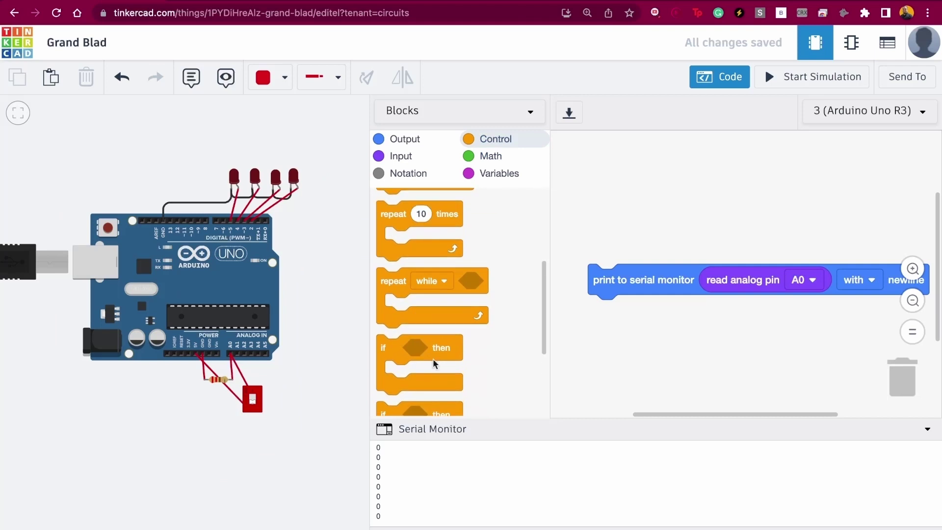
pyautogui.moveTo(400, 331); pyautogui.dragTo(615, 321)
pyautogui.moveTo(611, 216); pyautogui.dragTo(609, 168)
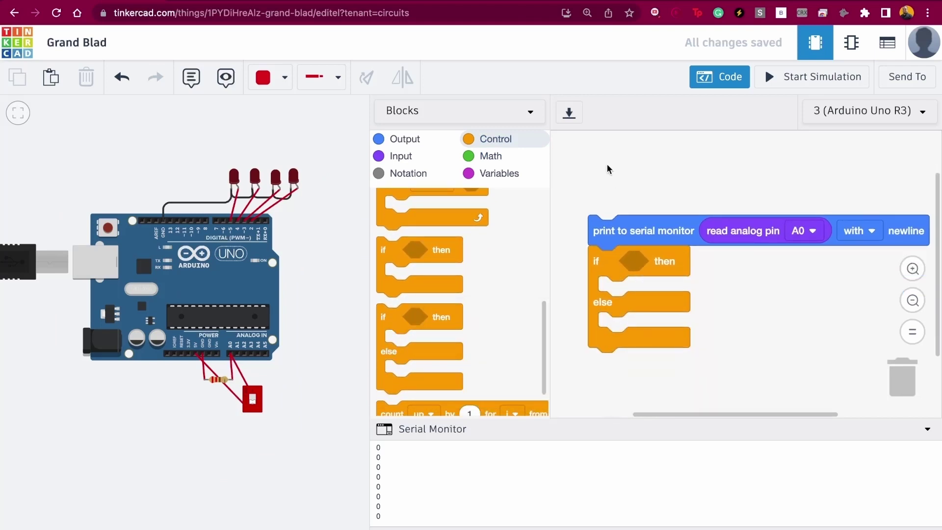
# - Fill the if condition with a greater-than comparison that has read analog pin A0 as its first operand
pyautogui.click(491, 155)
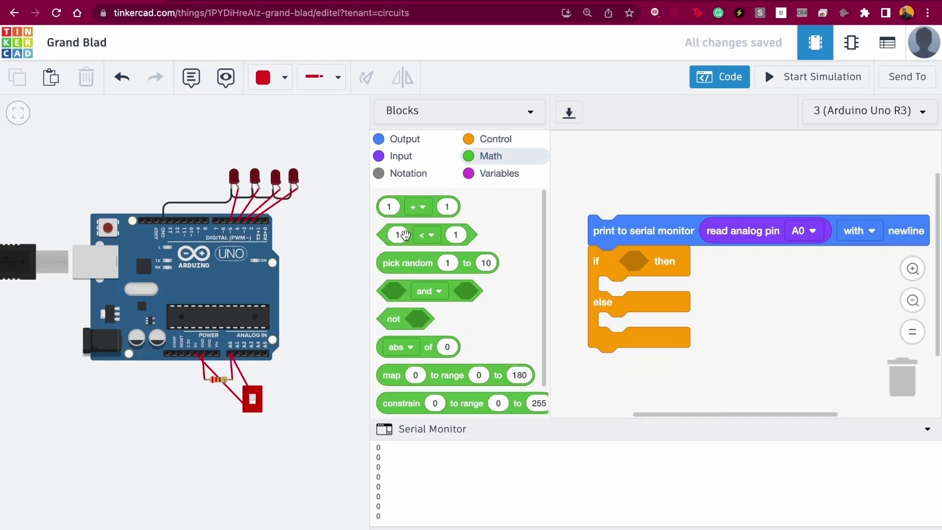
pyautogui.moveTo(410, 236); pyautogui.dragTo(638, 263)
pyautogui.click(443, 155)
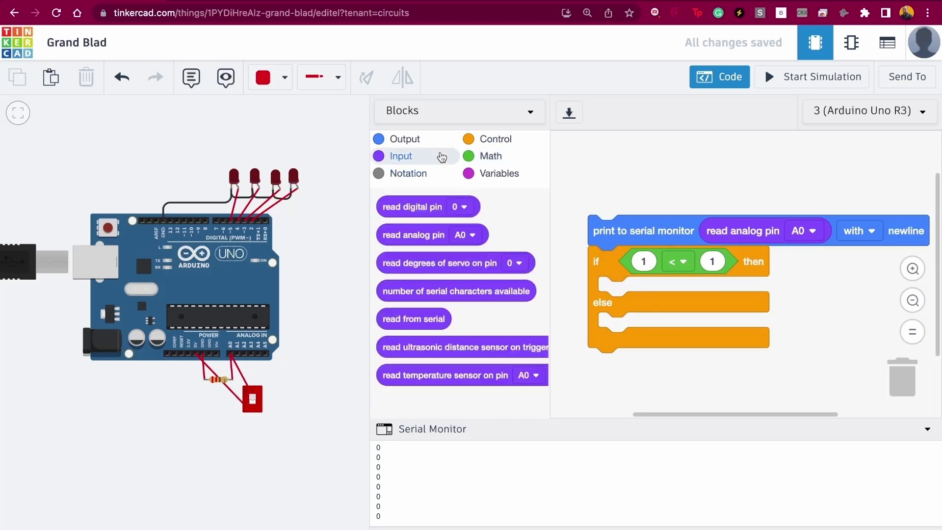
pyautogui.moveTo(401, 246); pyautogui.dragTo(662, 272)
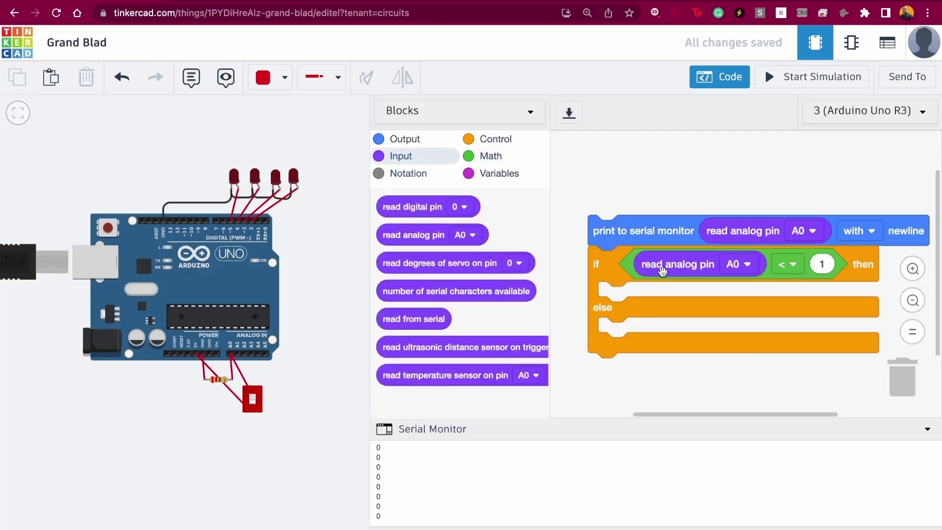
pyautogui.click(792, 266)
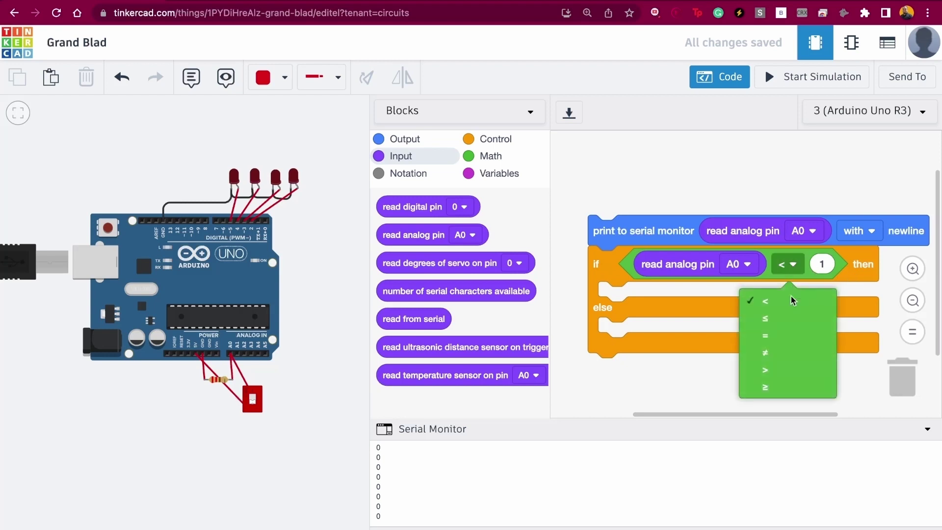
pyautogui.click(784, 371)
# - Set the second operand of the if condition's comparison to 100
pyautogui.click(822, 263)
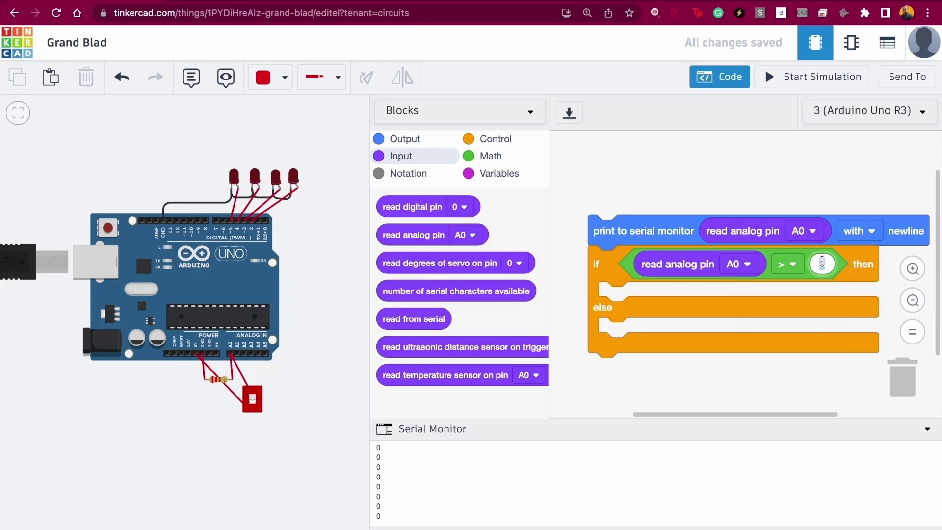
pyautogui.write('100')
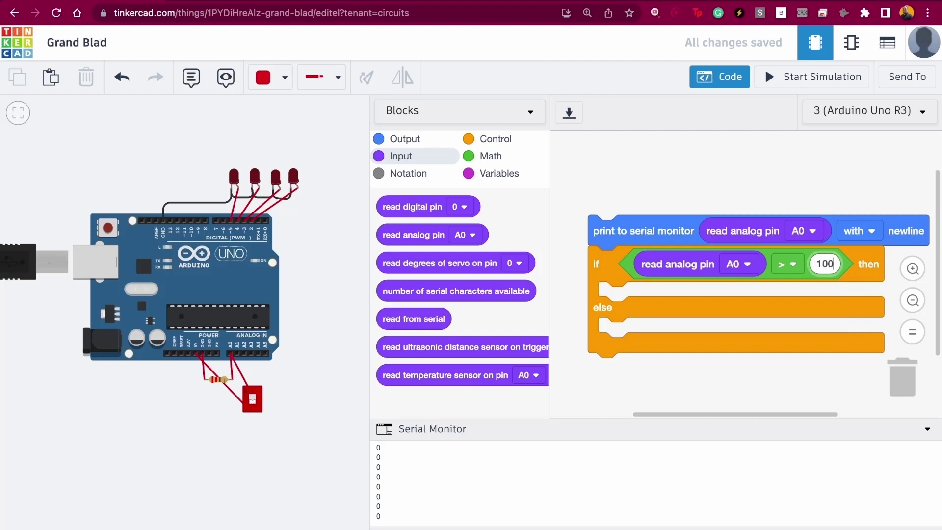
pyautogui.moveTo(749, 162); pyautogui.dragTo(721, 150)
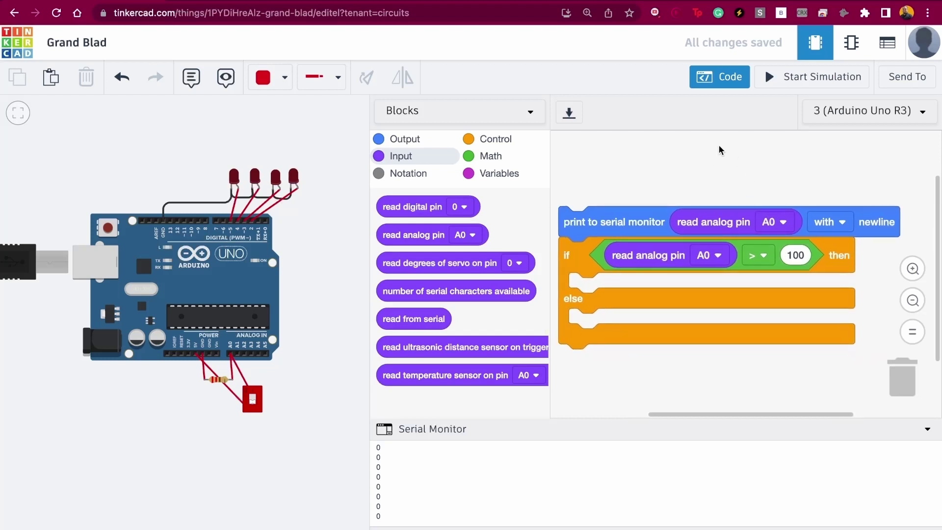
# - Set the if condition's comparison value to 0 so it tests whether analog pin A0 is greater than 0
pyautogui.click(799, 254)
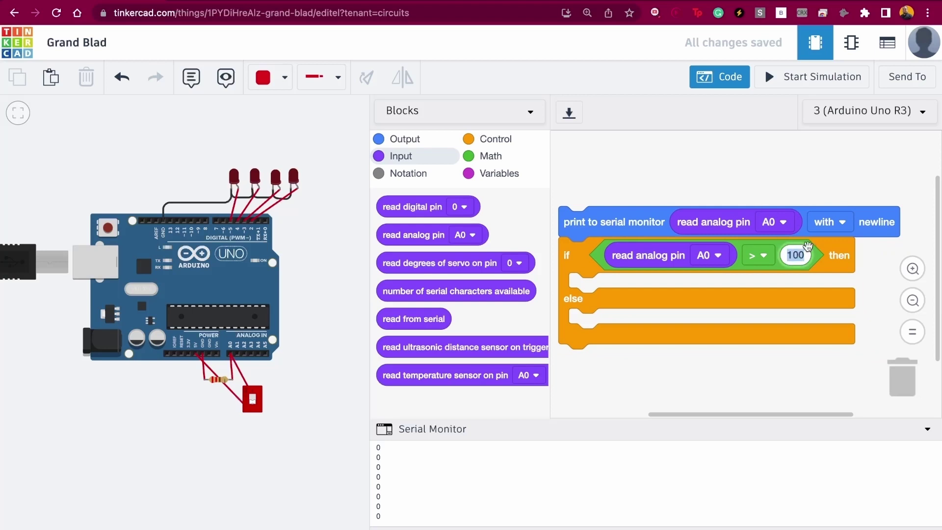
pyautogui.write('0')
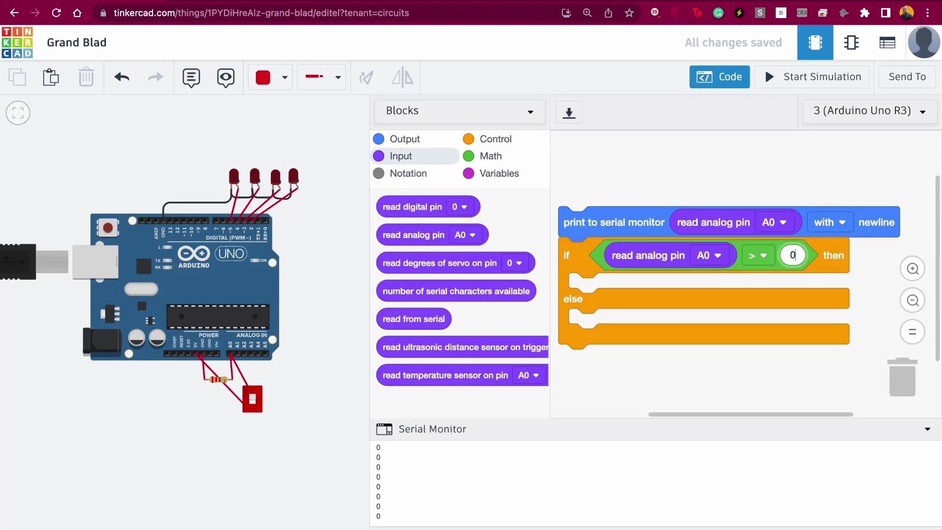
pyautogui.click(772, 169)
pyautogui.click(495, 142)
pyautogui.click(415, 141)
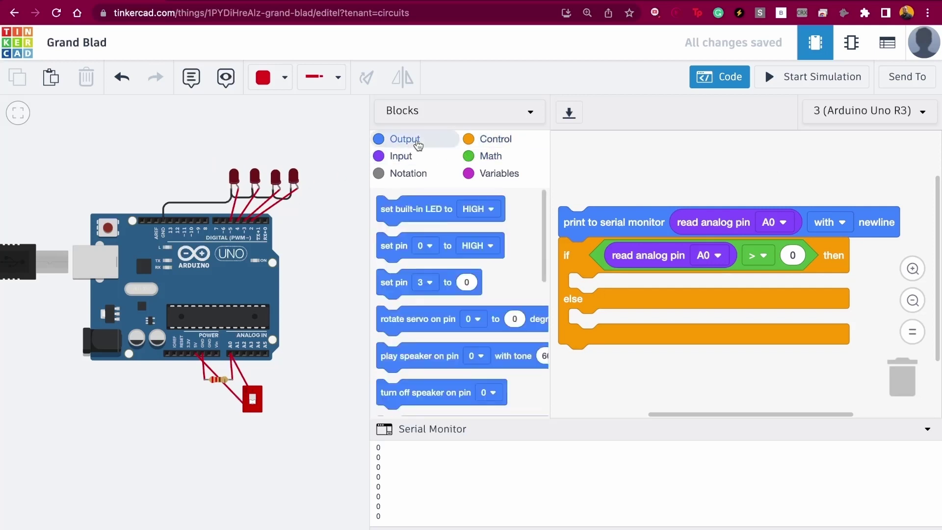
pyautogui.click(414, 155)
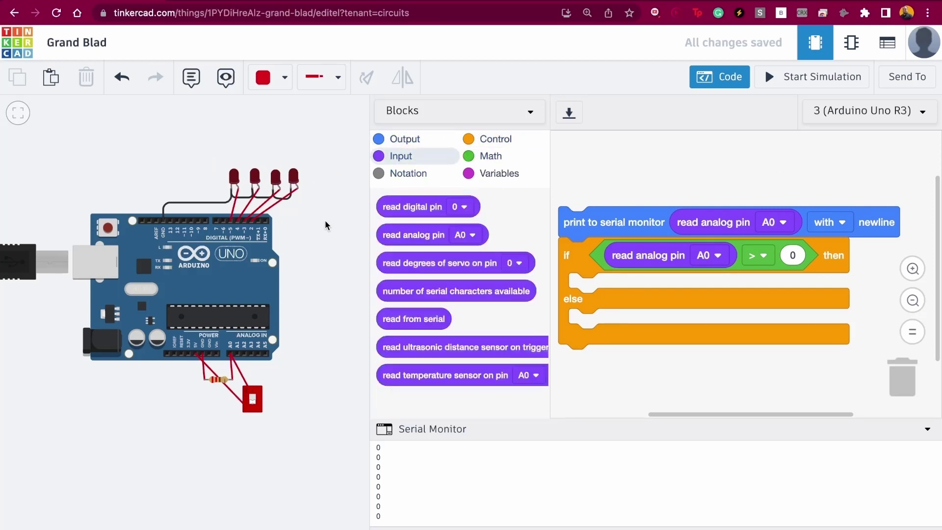
pyautogui.scroll(3, 277, 182)
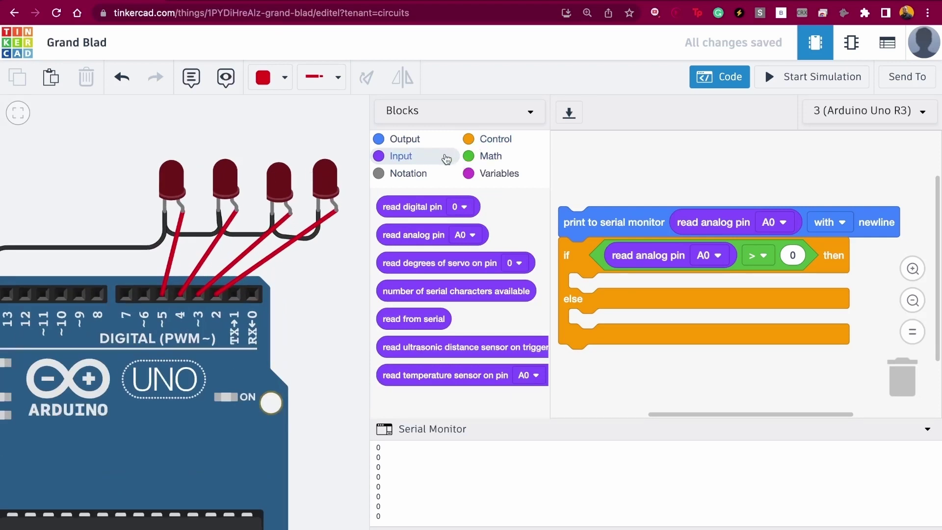
pyautogui.click(480, 156)
pyautogui.click(486, 139)
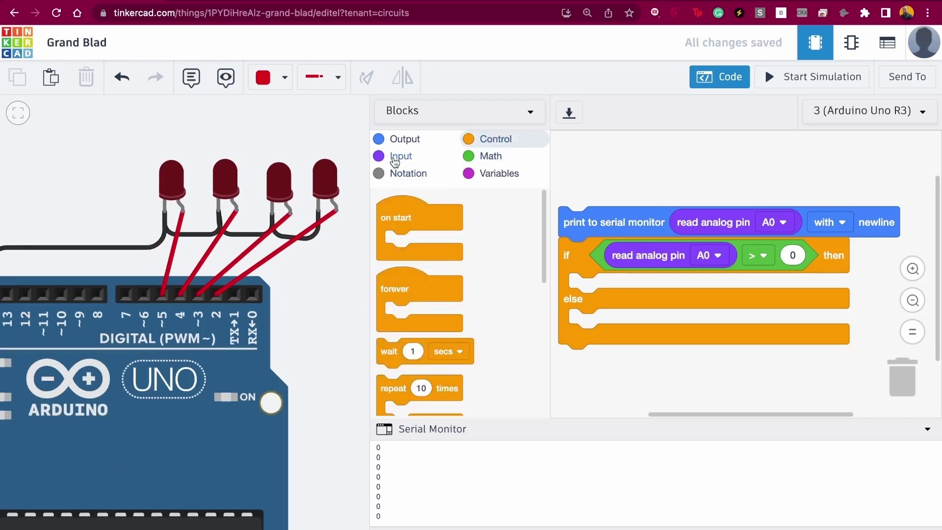
pyautogui.click(400, 156)
pyautogui.click(408, 139)
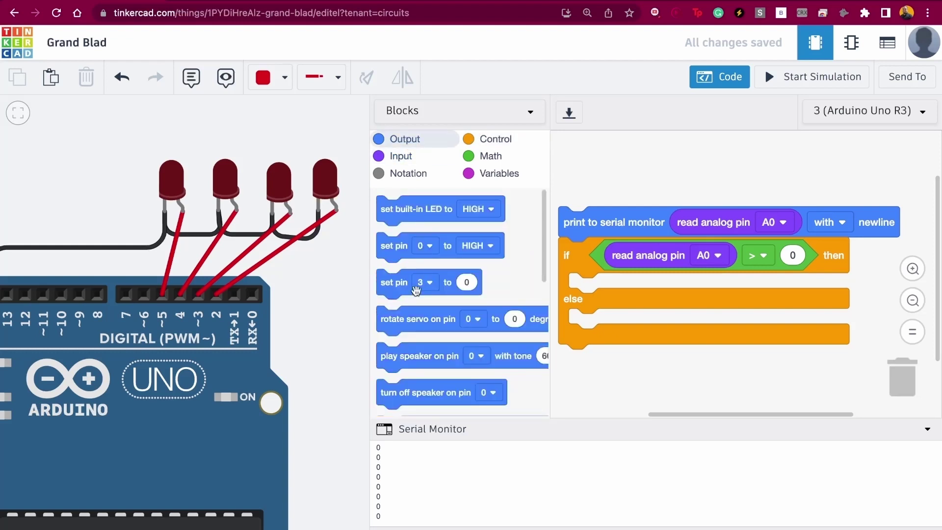
pyautogui.moveTo(415, 290); pyautogui.dragTo(585, 288)
pyautogui.click(627, 288)
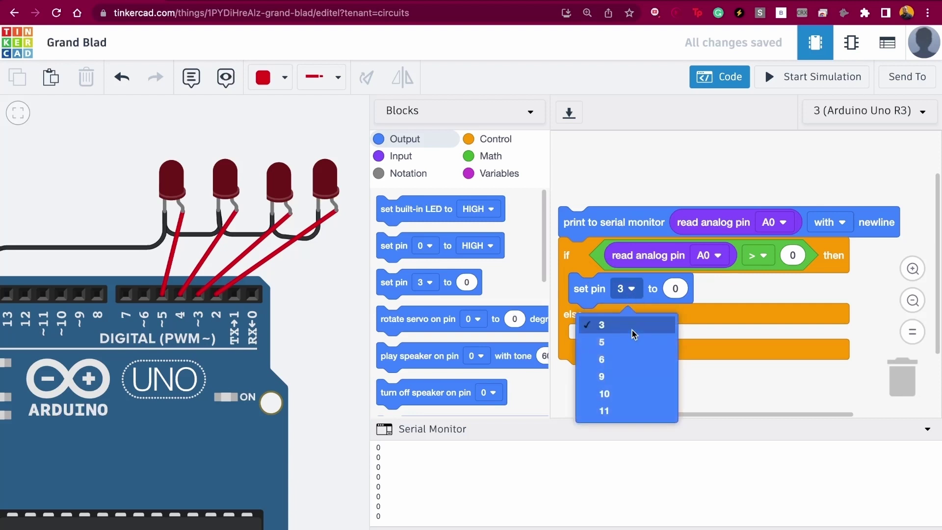
pyautogui.click(600, 285)
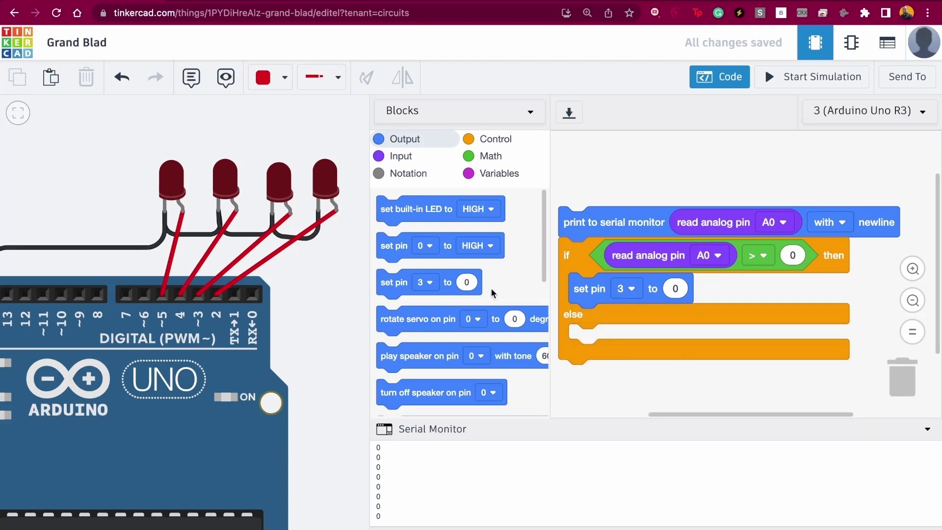
pyautogui.moveTo(580, 291); pyautogui.dragTo(889, 388)
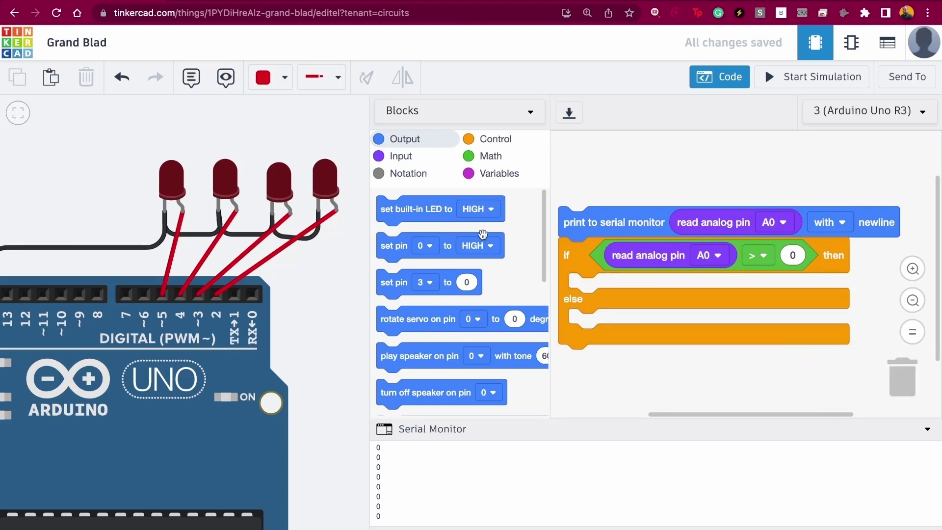
# - Add two digital set pin blocks to the then branch, setting pins 2 and 4 to HIGH
pyautogui.moveTo(390, 245); pyautogui.dragTo(596, 300)
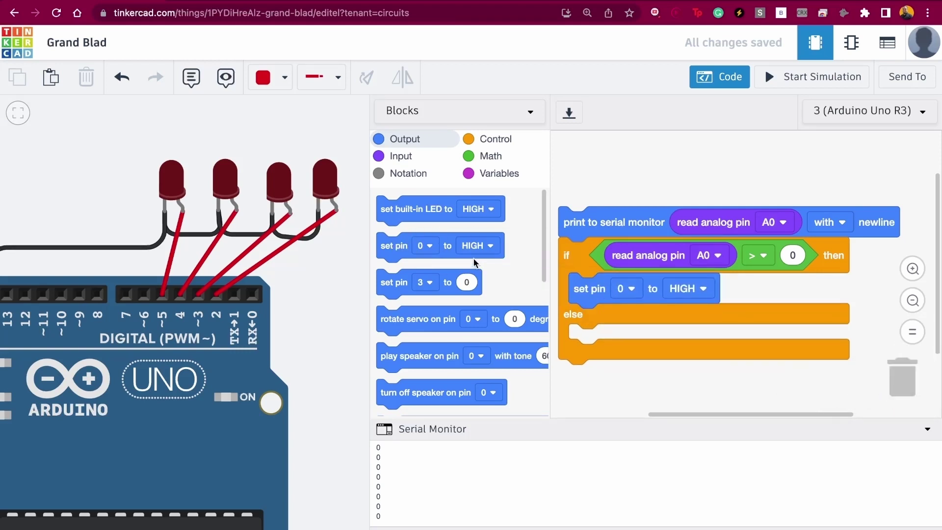
pyautogui.moveTo(390, 245); pyautogui.dragTo(581, 319)
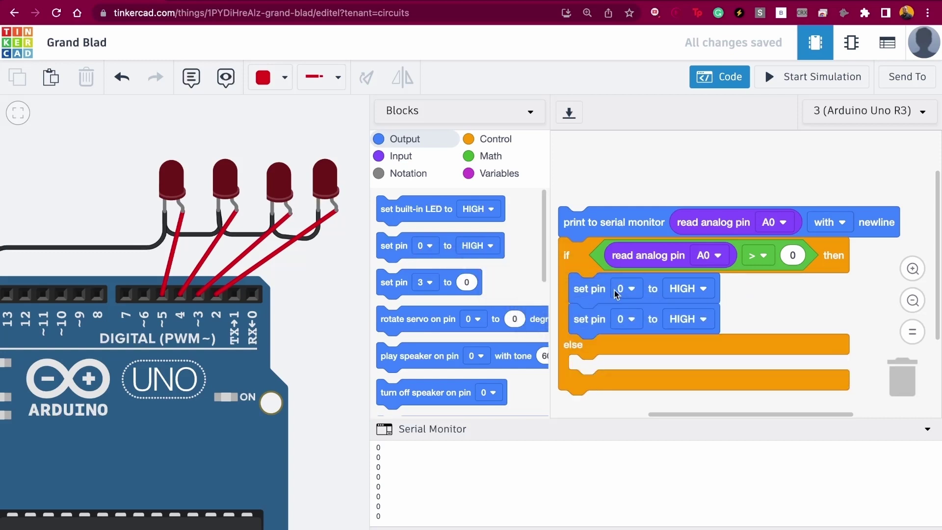
pyautogui.click(625, 296)
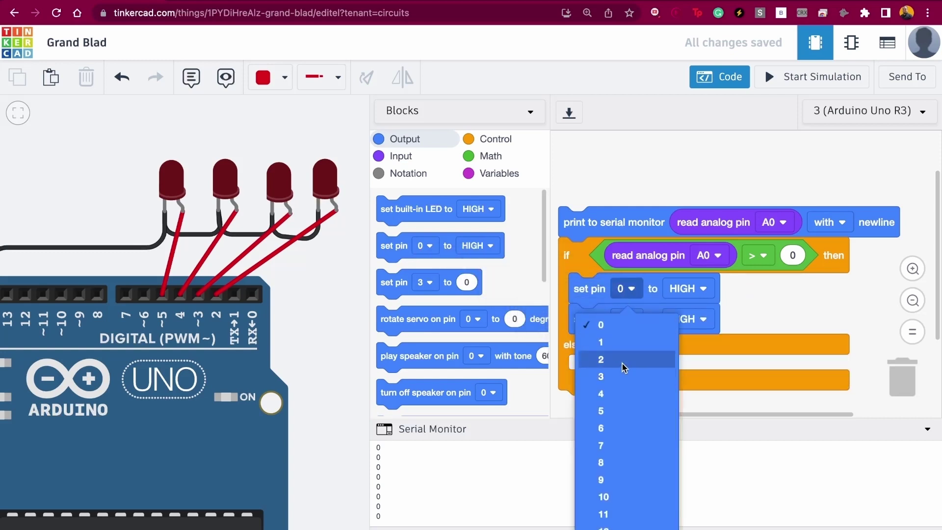
pyautogui.click(622, 357)
pyautogui.click(631, 319)
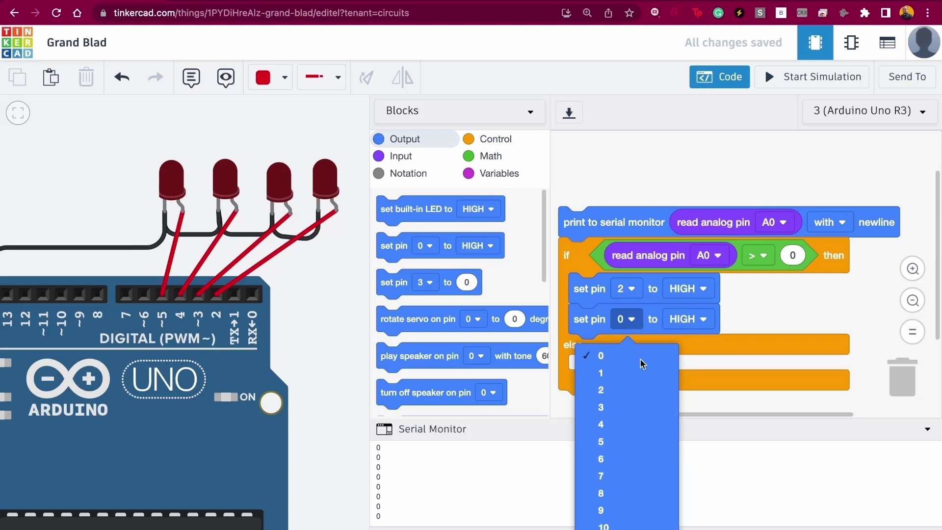
pyautogui.click(620, 423)
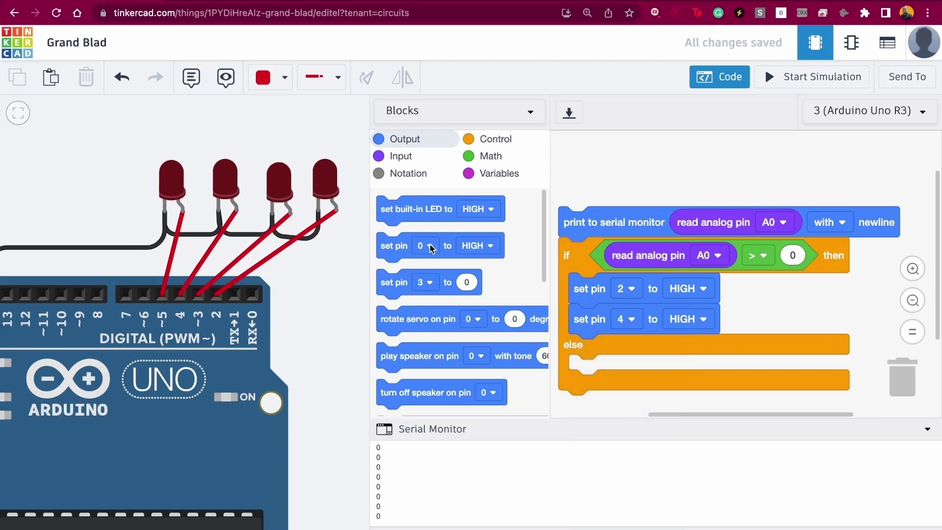
# - Add a wait 1 secs block beneath the two HIGH blocks in the then branch
pyautogui.click(493, 139)
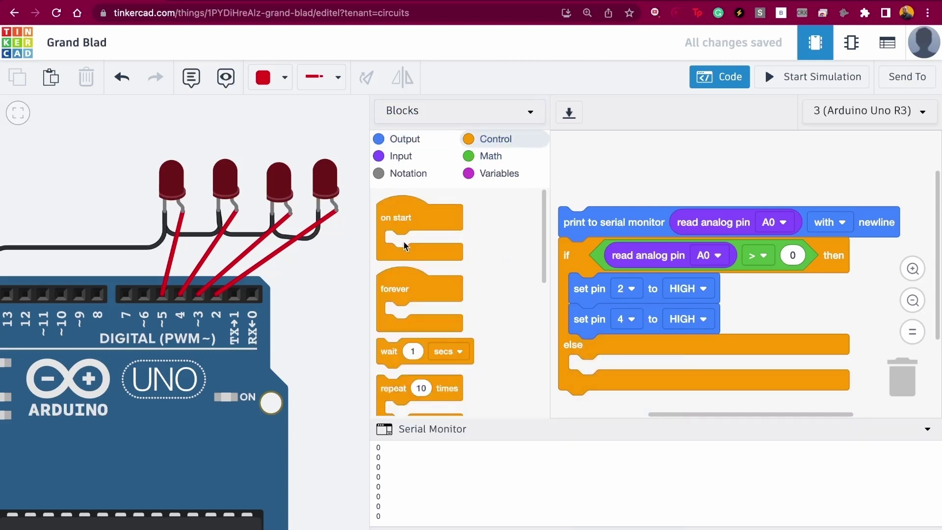
pyautogui.scroll(-3, 403, 243)
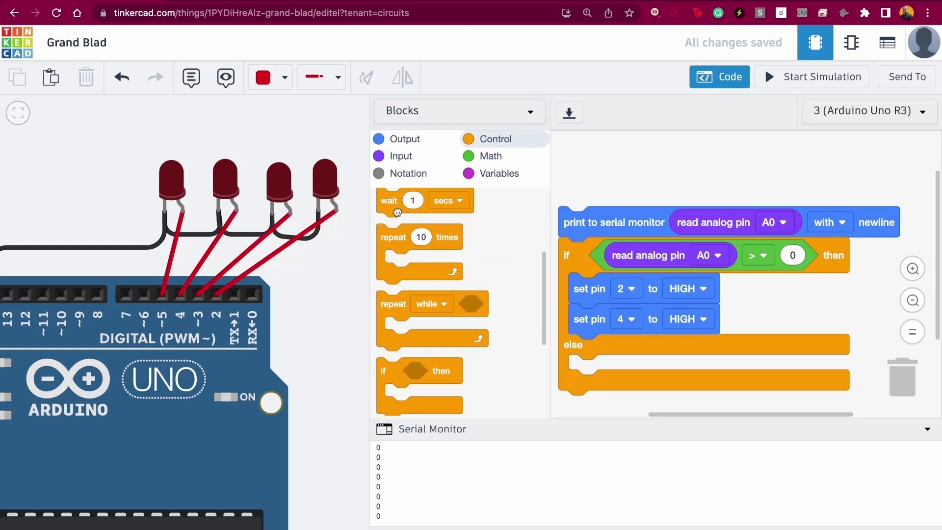
pyautogui.moveTo(398, 212); pyautogui.dragTo(599, 364)
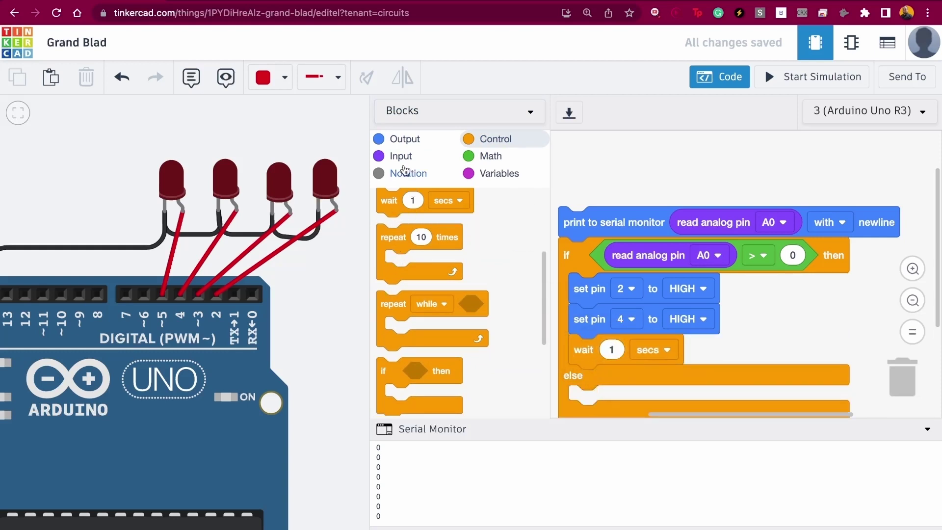
# - Add two more digital set pin blocks below the wait block, setting pins 2 and 4 to LOW
pyautogui.click(394, 140)
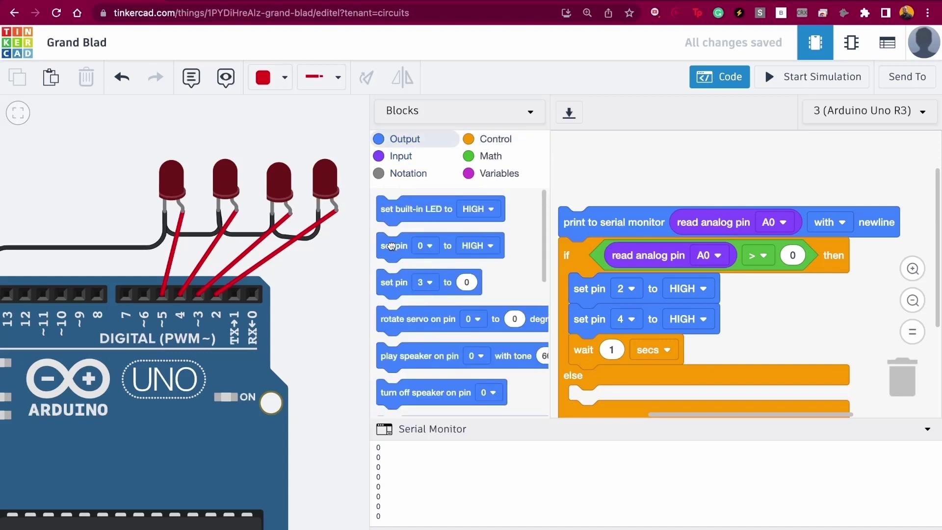
pyautogui.moveTo(390, 245); pyautogui.dragTo(584, 381)
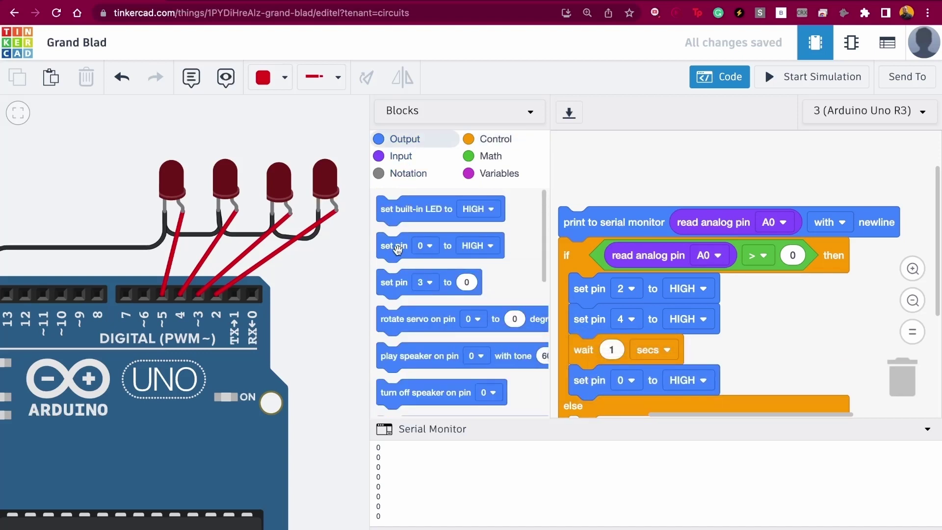
pyautogui.moveTo(395, 245)
pyautogui.mouseDown()
pyautogui.moveTo(589, 382)
pyautogui.moveTo(591, 414)
pyautogui.mouseUp()
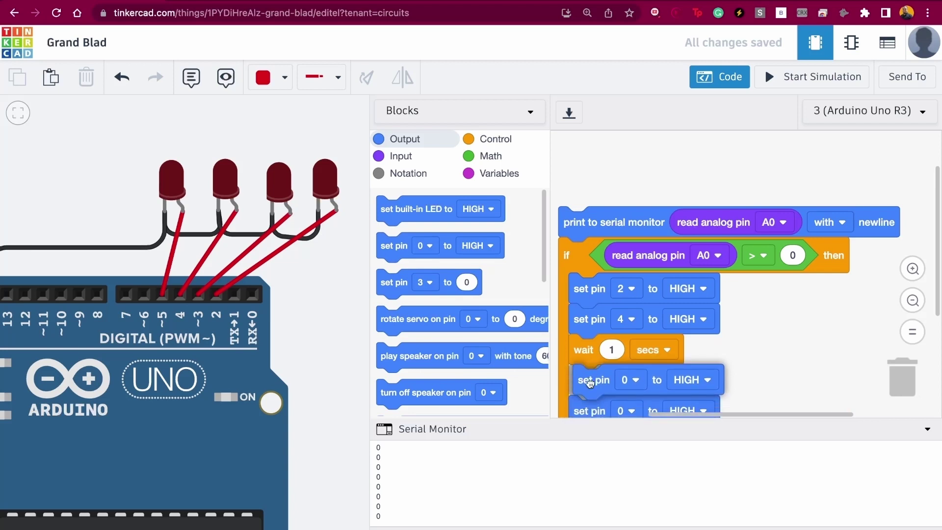
pyautogui.moveTo(749, 379); pyautogui.dragTo(768, 280)
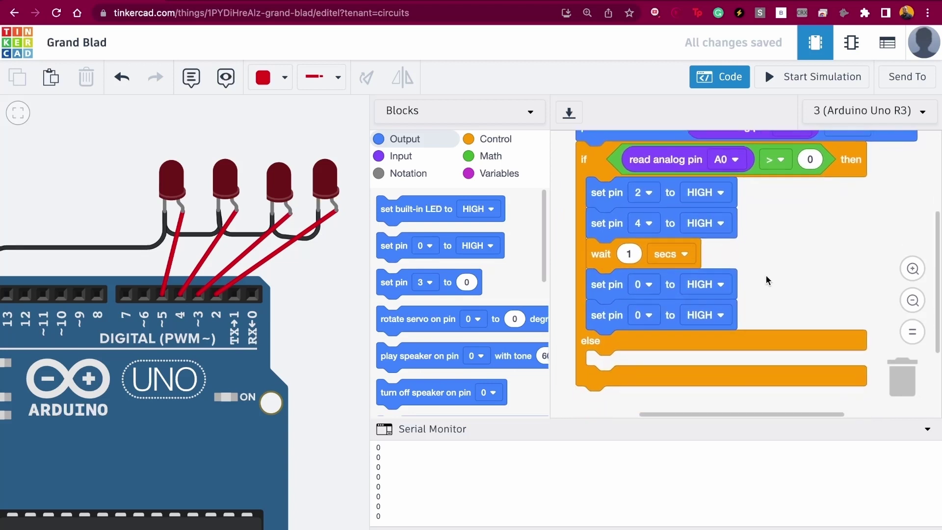
pyautogui.click(711, 283)
pyautogui.click(687, 334)
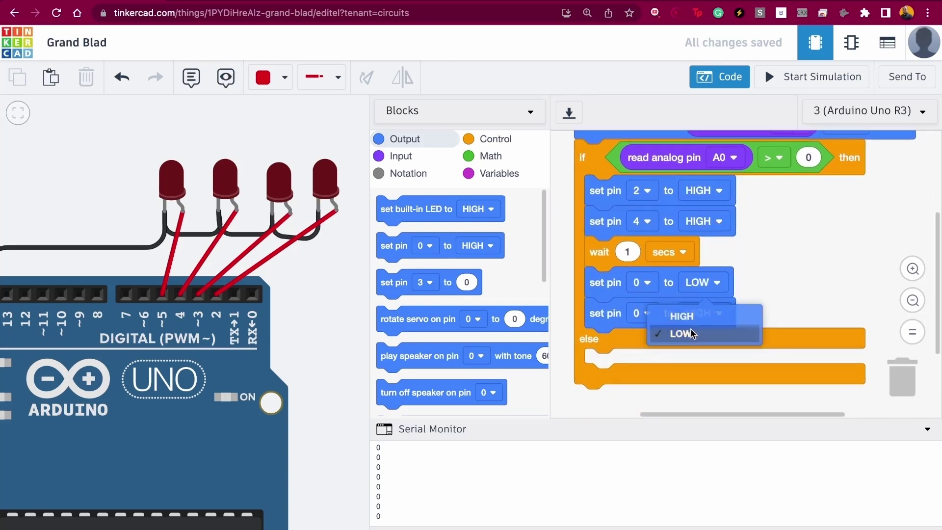
pyautogui.click(647, 284)
pyautogui.click(639, 364)
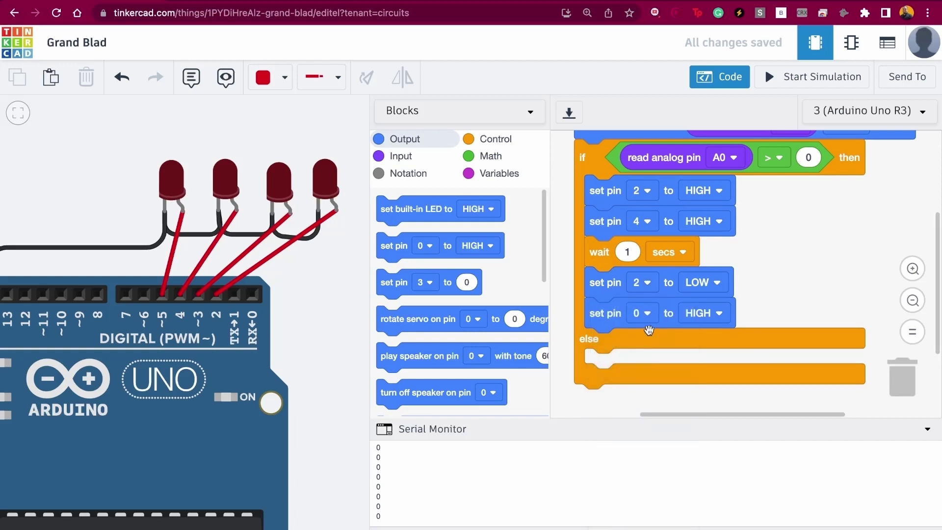
pyautogui.click(640, 313)
pyautogui.click(625, 421)
pyautogui.click(699, 314)
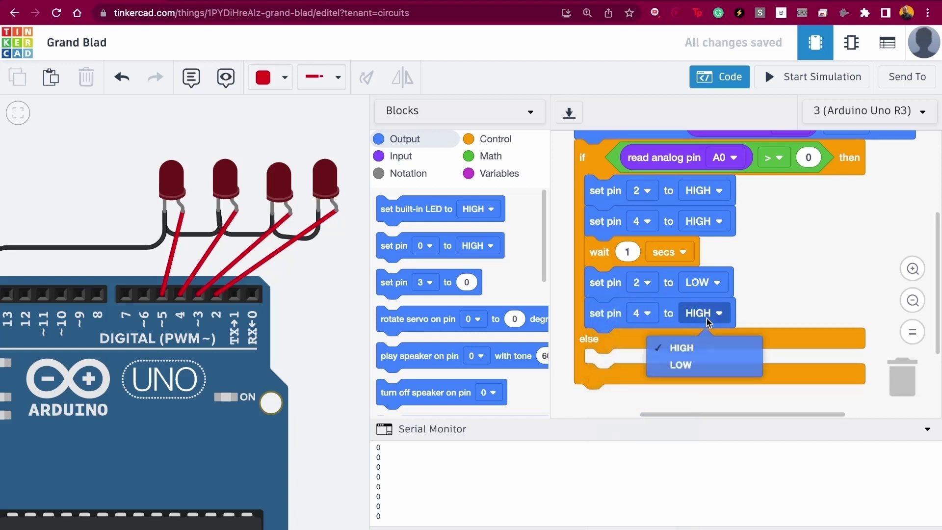
pyautogui.click(700, 366)
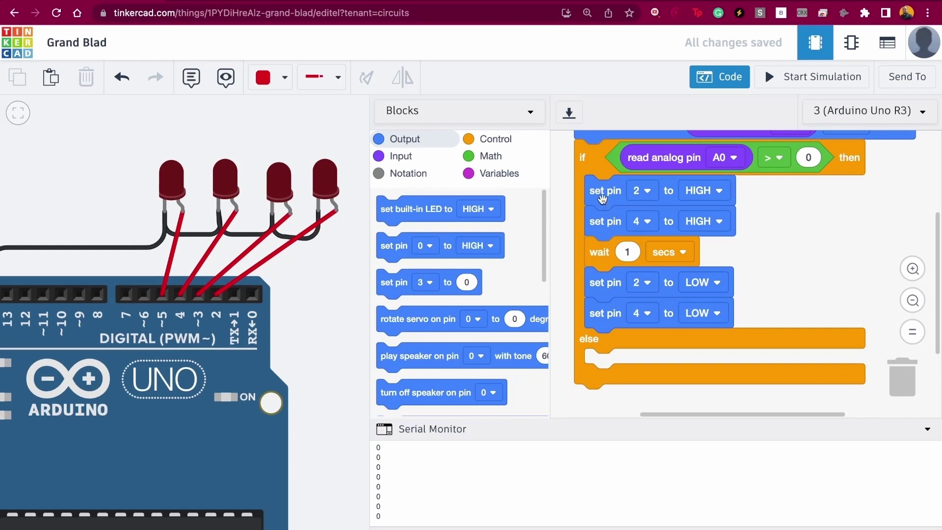
# - Duplicate the five-block stack from the then branch and place one copy in the else branch
pyautogui.moveTo(602, 199); pyautogui.dragTo(597, 217)
pyautogui.rightClick(617, 326)
pyautogui.click(658, 338)
pyautogui.scroll(-1, 635, 330)
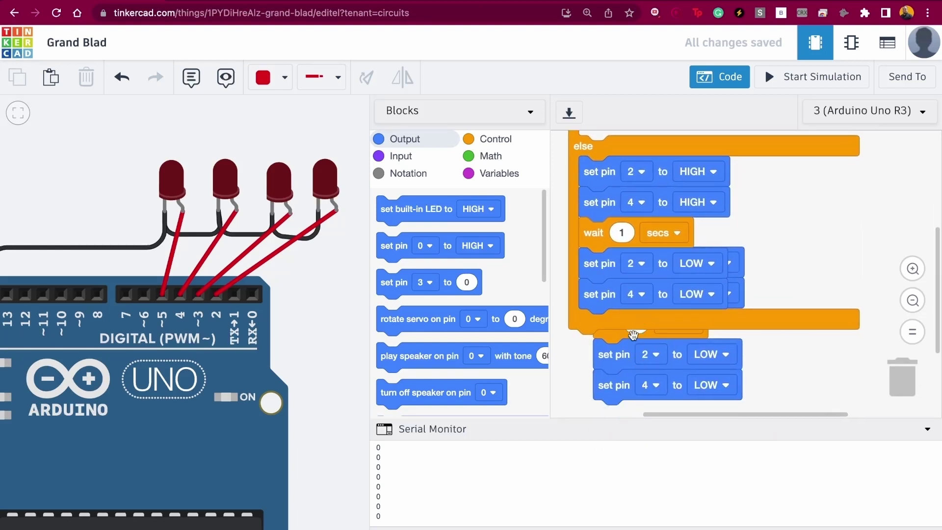
# - Move the if-else block clear of the loose block stack and reattach the print to serial monitor block above it
pyautogui.moveTo(585, 326); pyautogui.dragTo(606, 261)
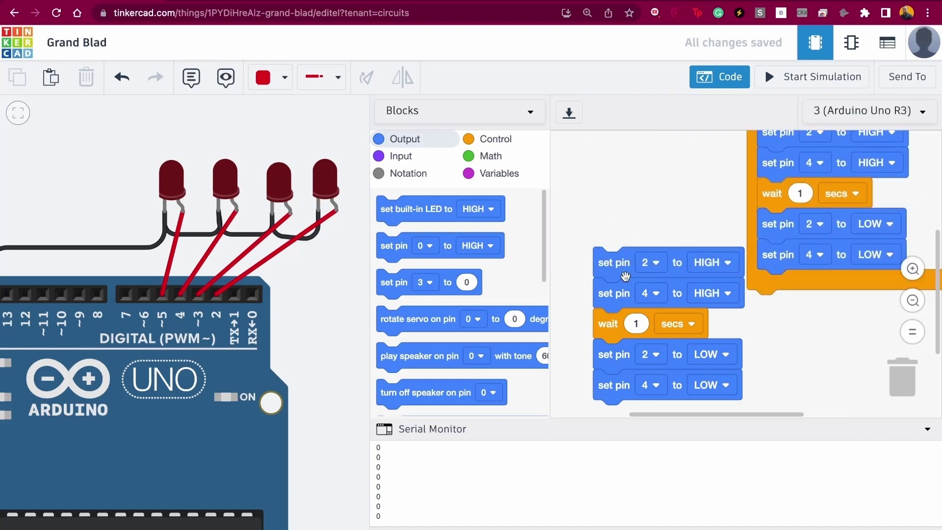
pyautogui.scroll(3, 625, 276)
pyautogui.scroll(-3, 625, 277)
pyautogui.scroll(3, 625, 276)
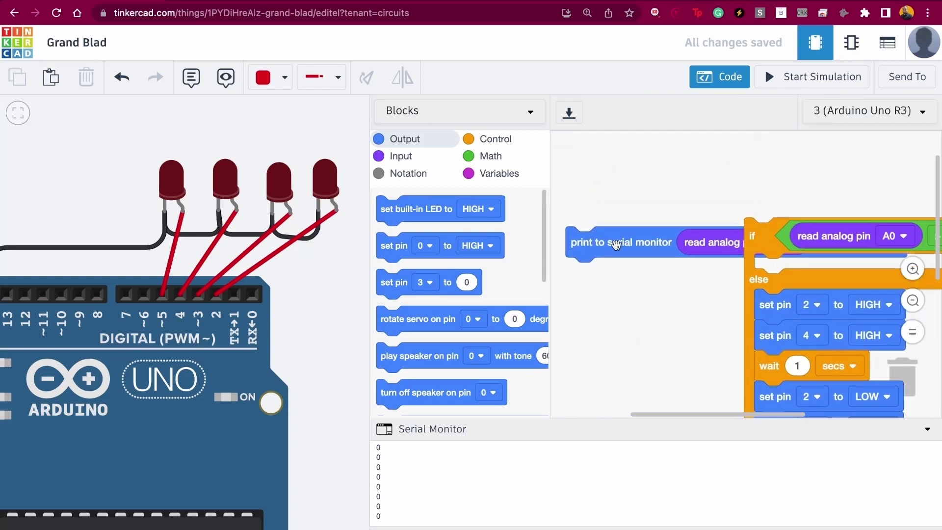
pyautogui.moveTo(616, 245); pyautogui.dragTo(801, 207)
pyautogui.scroll(-1, 637, 225)
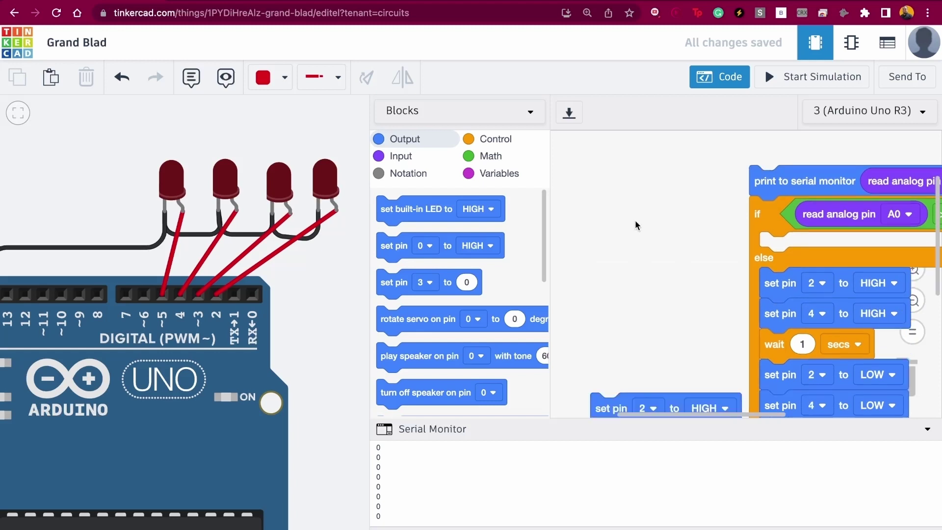
# - Place the loose stack of set pin and wait blocks inside the then branch
pyautogui.scroll(-3, 636, 226)
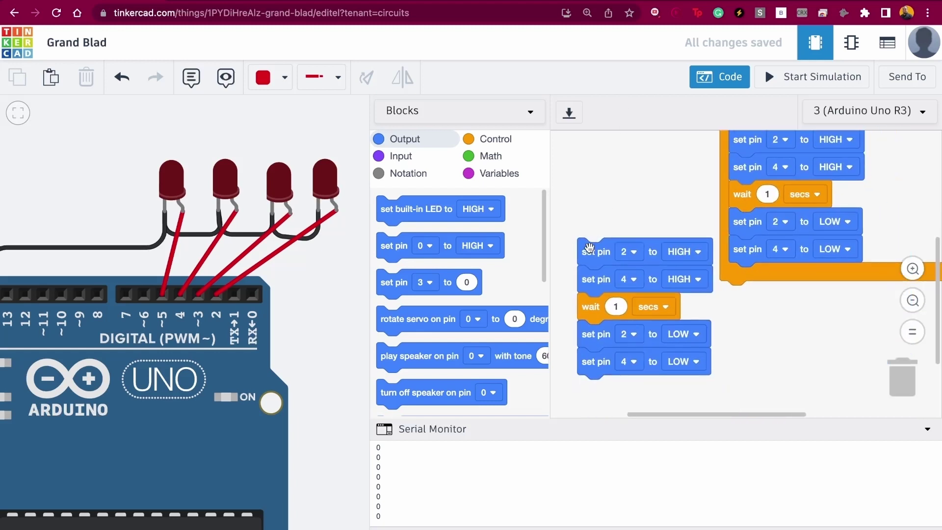
pyautogui.scroll(2, 589, 248)
pyautogui.scroll(-2, 590, 260)
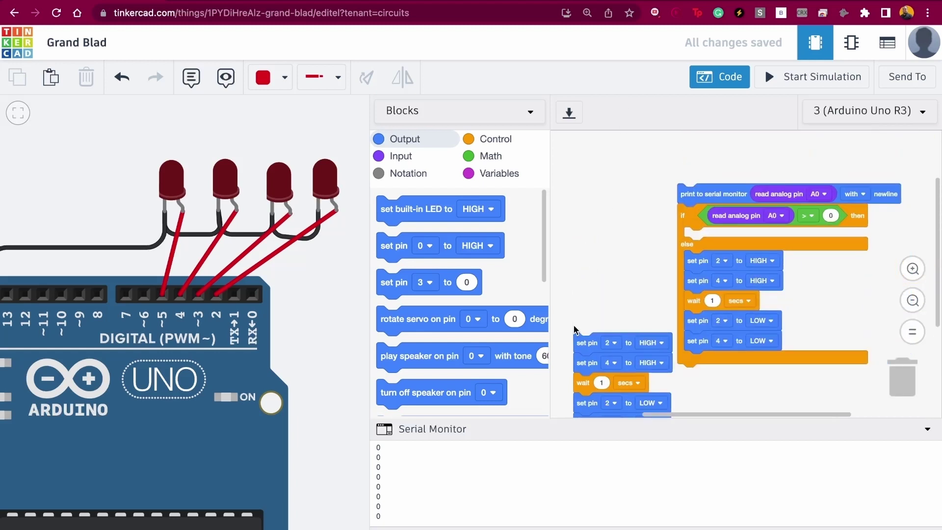
pyautogui.moveTo(589, 349); pyautogui.dragTo(699, 244)
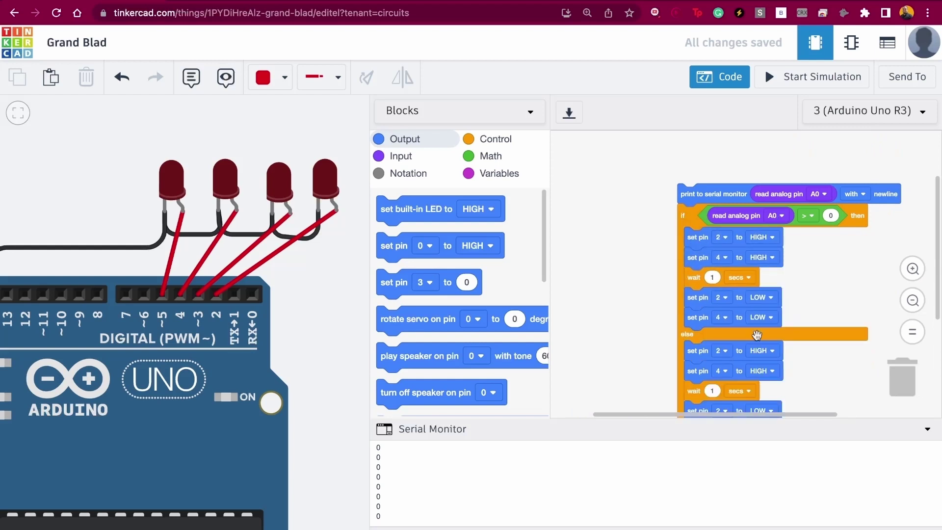
# - Change the pins of the two HIGH blocks in the else branch to 3 and 5
pyautogui.scroll(-2, 754, 361)
pyautogui.scroll(-2, 753, 361)
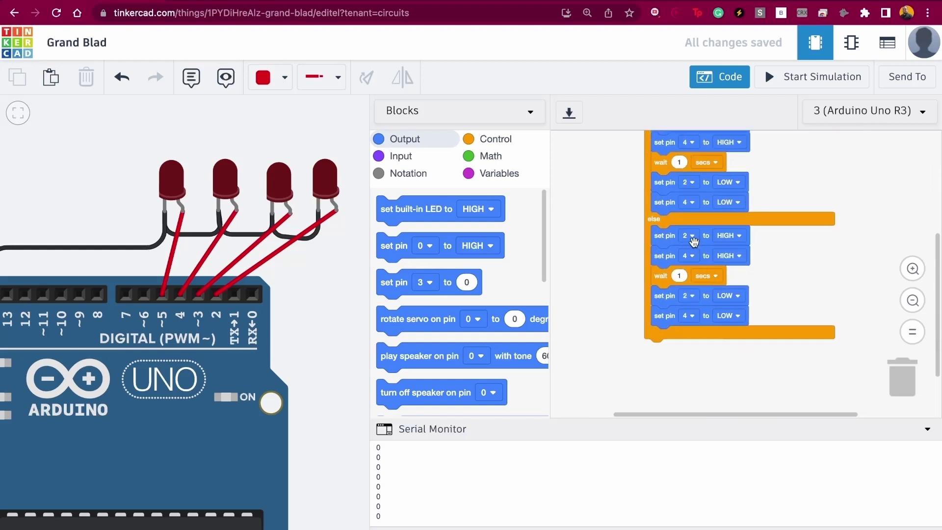
pyautogui.click(692, 236)
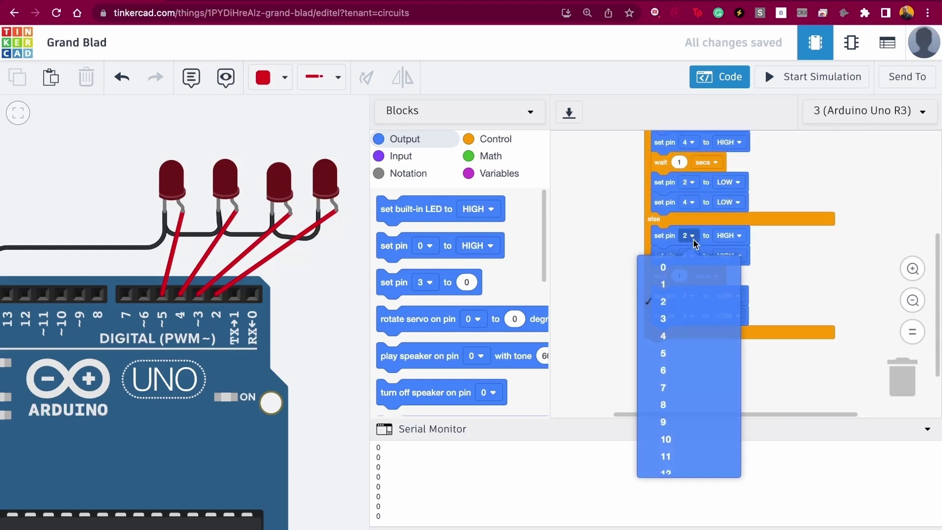
pyautogui.click(672, 320)
pyautogui.click(692, 255)
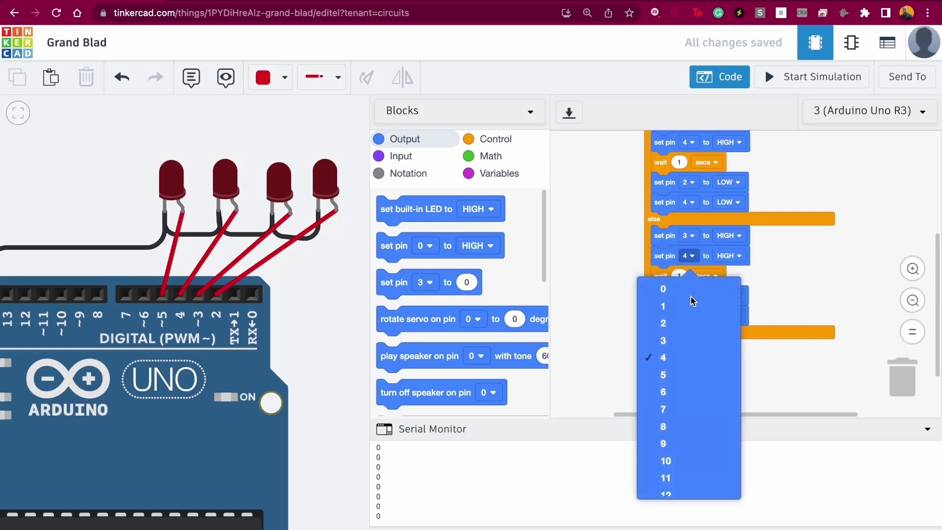
pyautogui.click(670, 373)
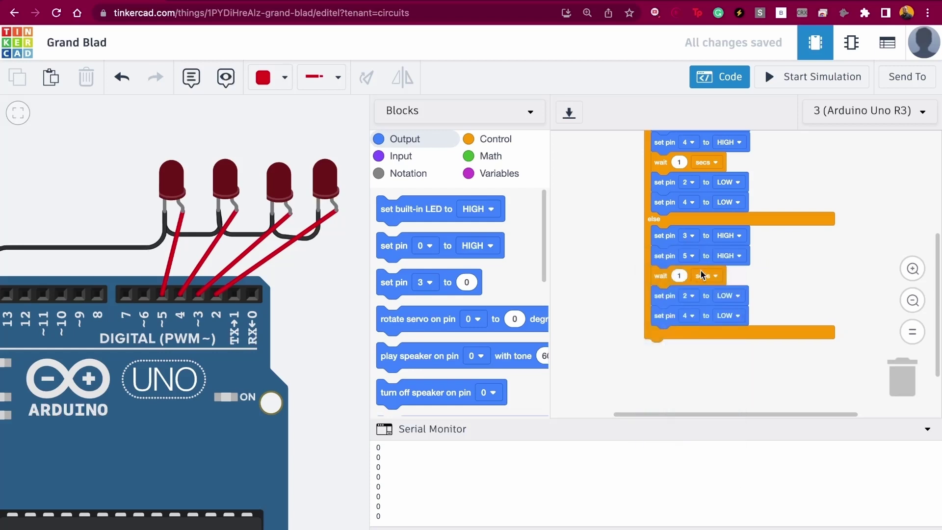
# - Change the pins of the two LOW blocks in the else branch to 3 and 5
pyautogui.click(692, 297)
pyautogui.click(665, 381)
pyautogui.click(688, 319)
pyautogui.click(687, 434)
# - Hide the code, run the simulation to check how the LEDs blink on the DIP switch board, and stop it
pyautogui.click(709, 78)
pyautogui.click(812, 85)
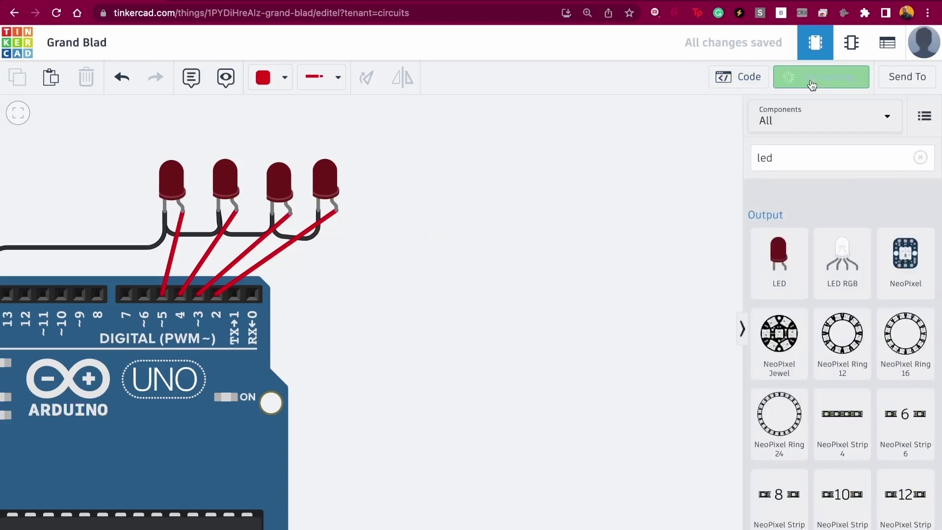
pyautogui.scroll(-10, 610, 154)
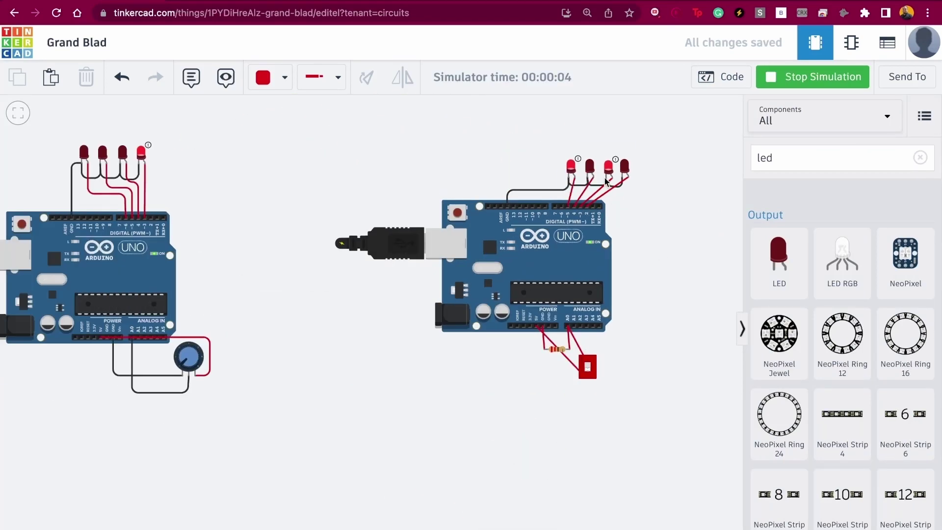
pyautogui.click(771, 77)
# - Add a 1-second wait block at the end of both the then and else branches
pyautogui.click(725, 76)
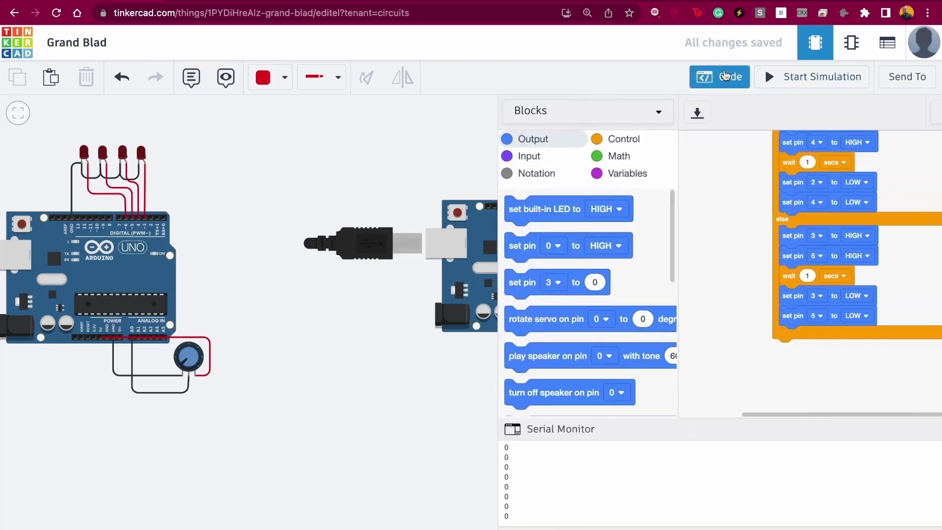
pyautogui.click(487, 140)
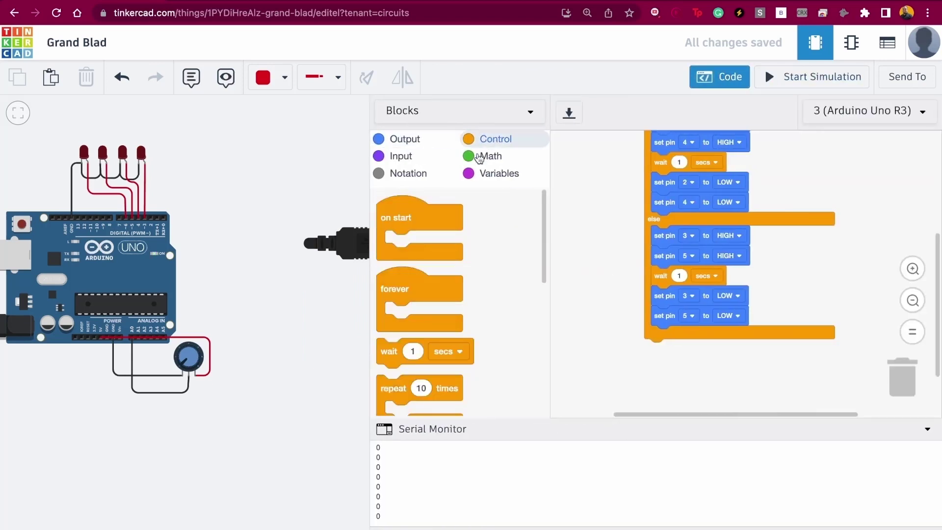
pyautogui.moveTo(396, 357); pyautogui.dragTo(677, 242)
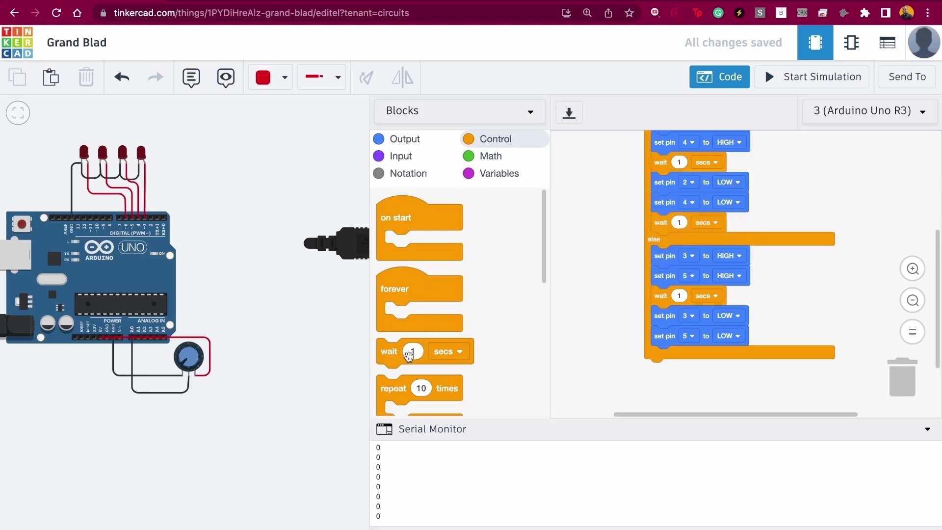
pyautogui.moveTo(393, 352); pyautogui.dragTo(667, 360)
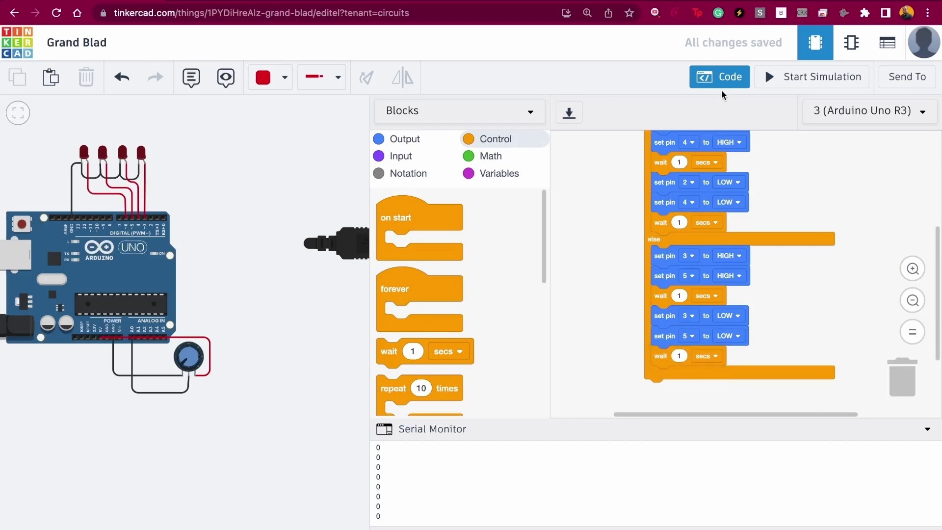
# - Run the simulation again and toggle the DIP switch to check which LED pair blinks in each position
pyautogui.click(738, 77)
pyautogui.click(801, 76)
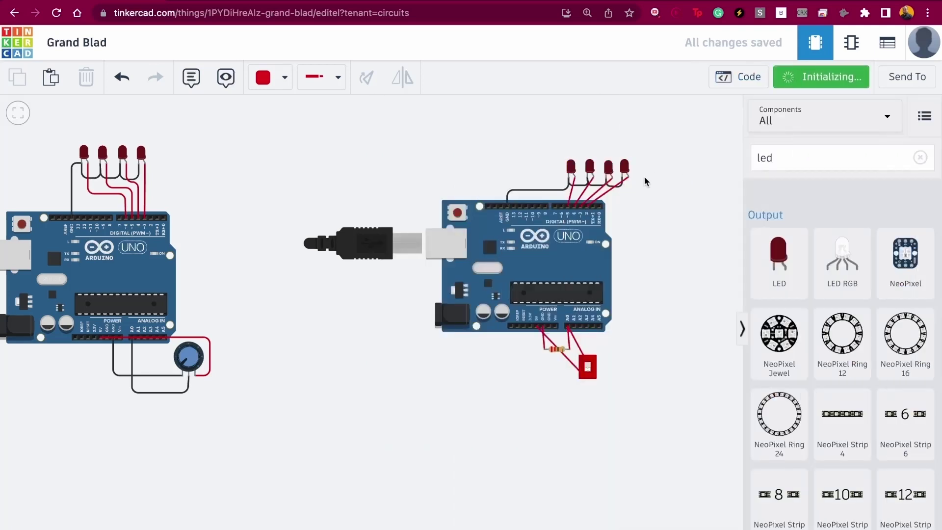
pyautogui.scroll(4, 647, 189)
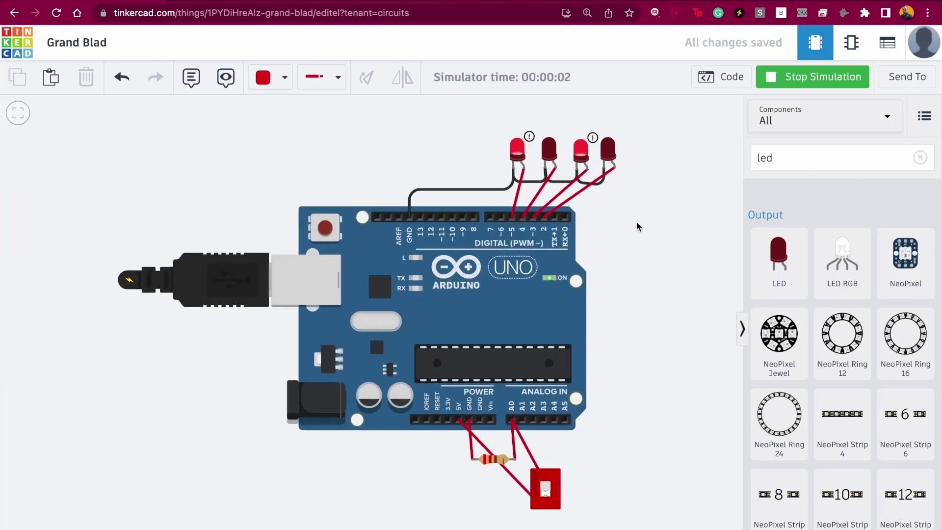
pyautogui.click(546, 490)
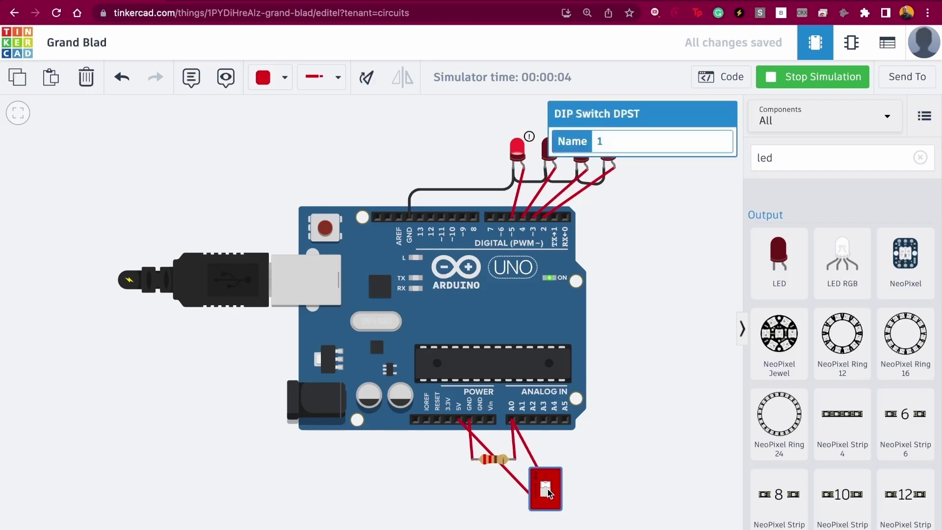
pyautogui.moveTo(629, 341); pyautogui.dragTo(572, 410)
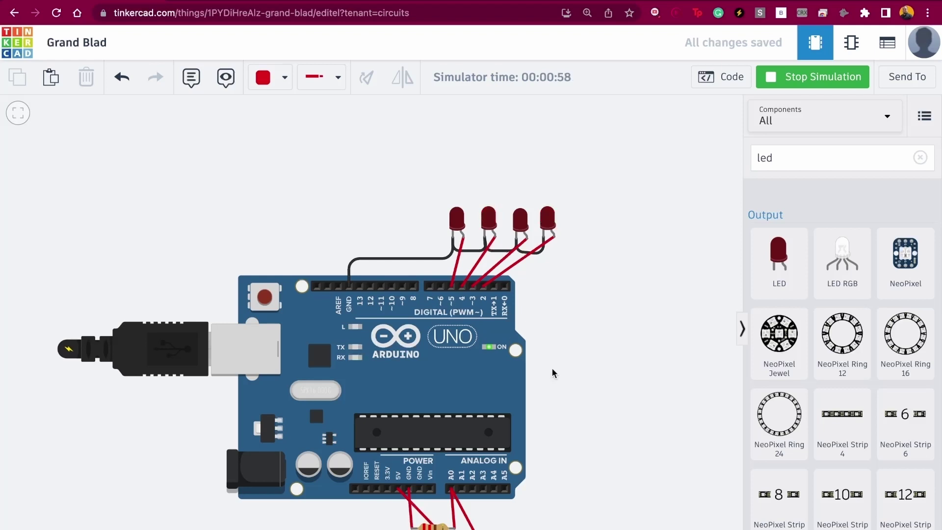
pyautogui.moveTo(589, 367); pyautogui.dragTo(590, 298)
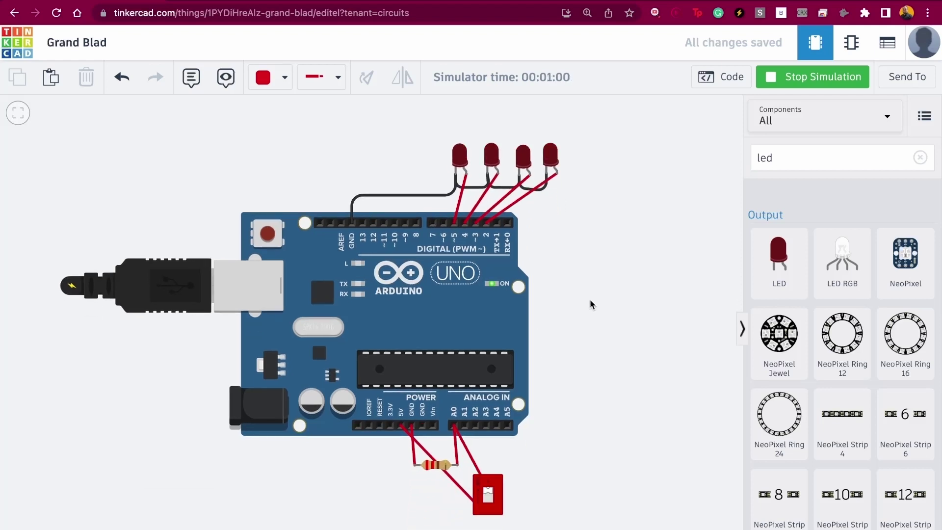
pyautogui.scroll(-3, 590, 299)
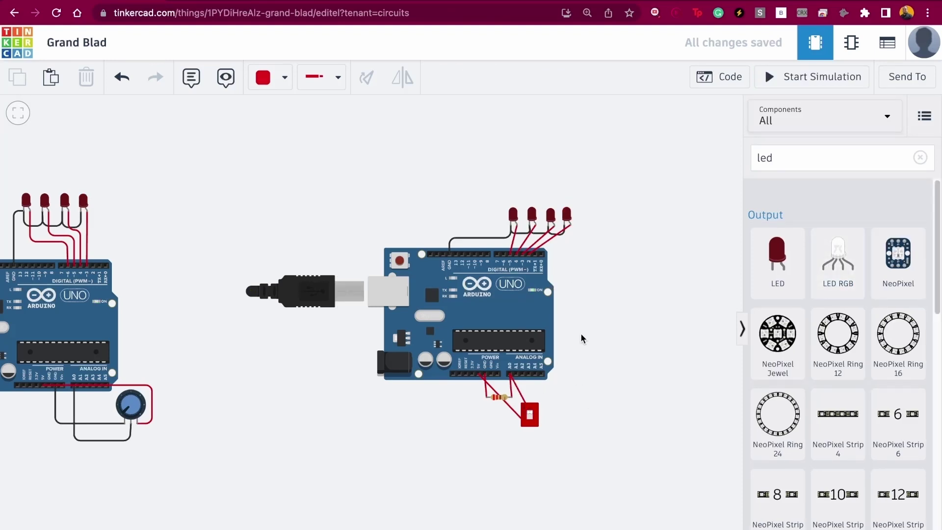
# - Duplicate the DPST DIP switch and move the copy to the empty workplane area well to the right of the Arduino
pyautogui.moveTo(338, 320); pyautogui.dragTo(249, 320)
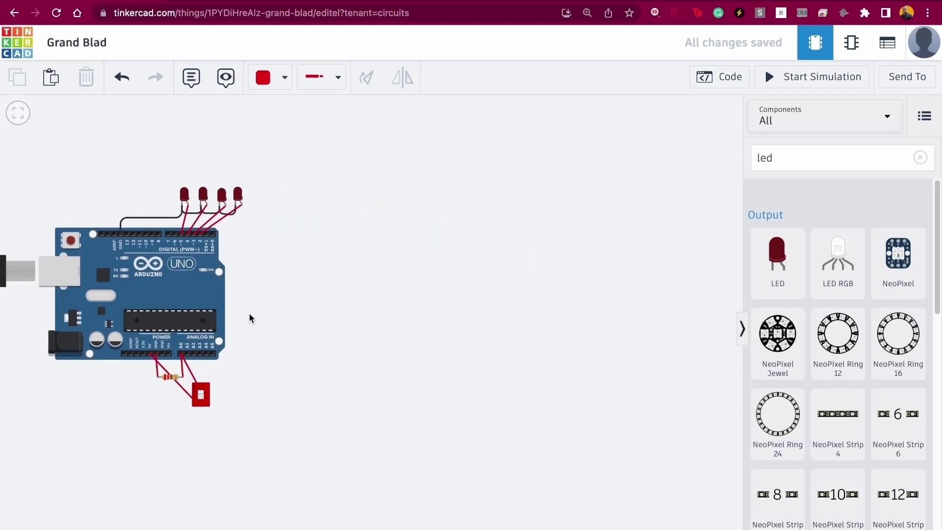
pyautogui.moveTo(311, 294); pyautogui.dragTo(199, 283)
pyautogui.moveTo(136, 357); pyautogui.dragTo(418, 362)
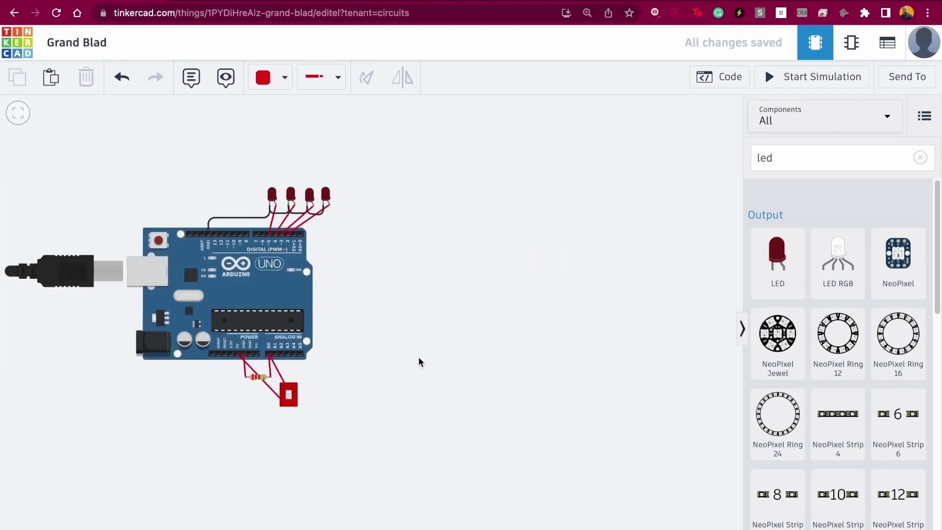
pyautogui.click(289, 388)
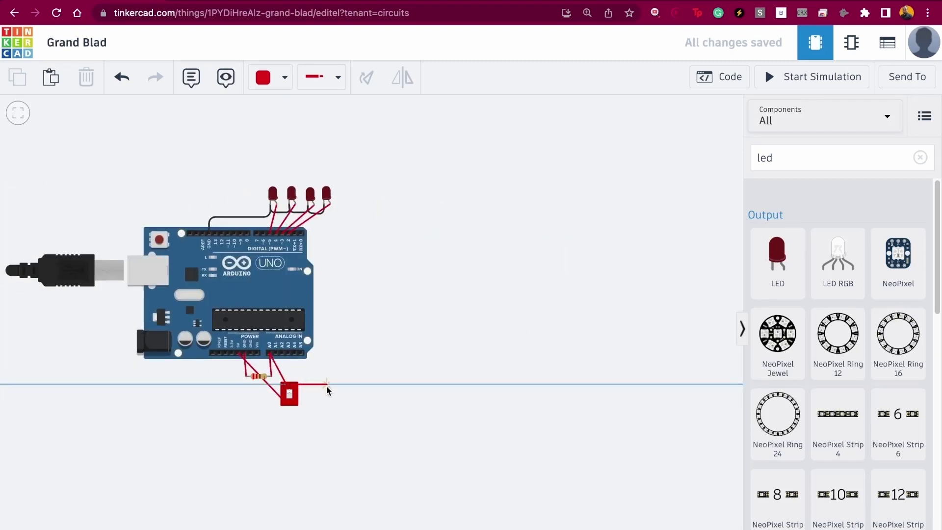
pyautogui.click(297, 395)
pyautogui.scroll(3, 297, 395)
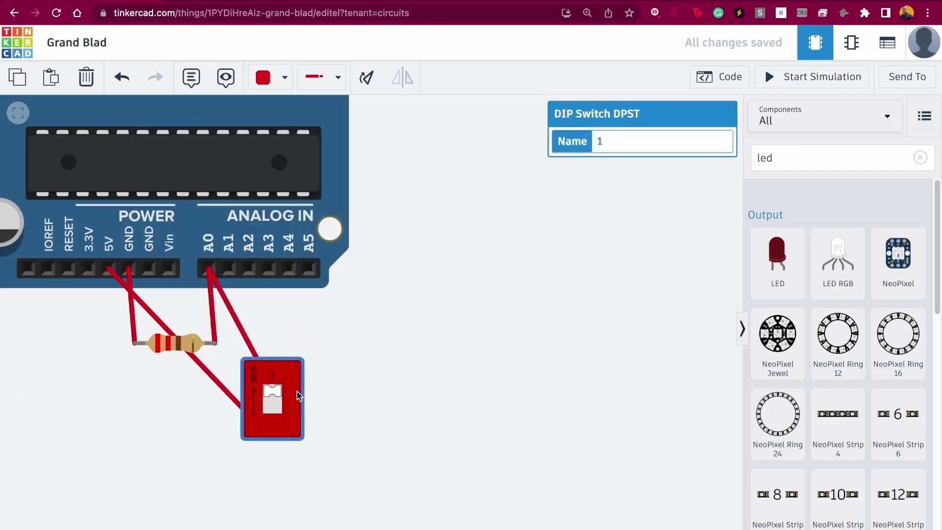
pyautogui.hotkey('ctrl', 'd')
pyautogui.moveTo(296, 391); pyautogui.dragTo(627, 391)
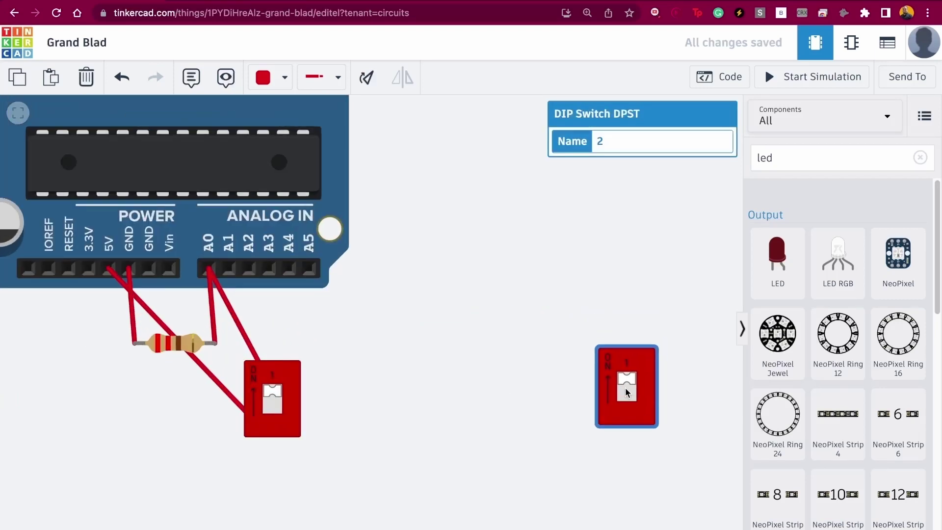
pyautogui.moveTo(595, 301); pyautogui.dragTo(278, 304)
pyautogui.scroll(-3, 277, 303)
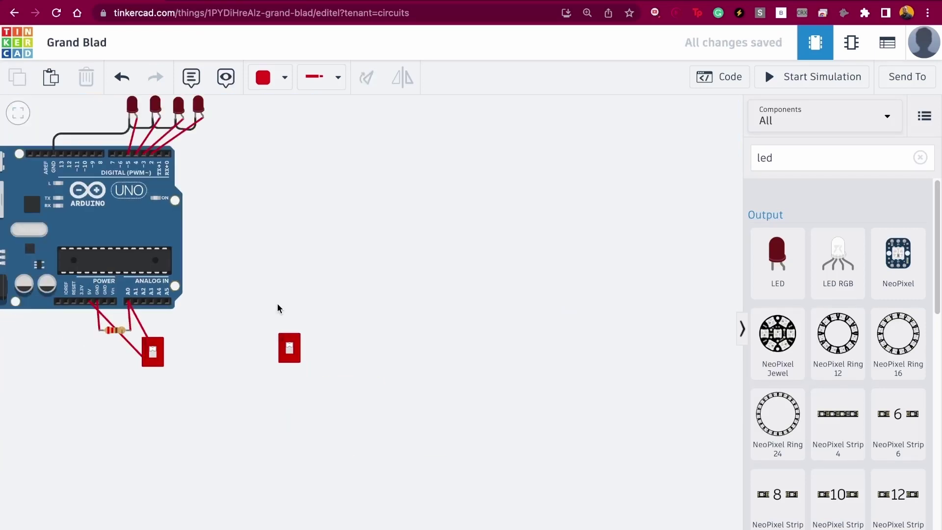
pyautogui.moveTo(296, 346); pyautogui.dragTo(519, 382)
pyautogui.moveTo(431, 260); pyautogui.dragTo(272, 258)
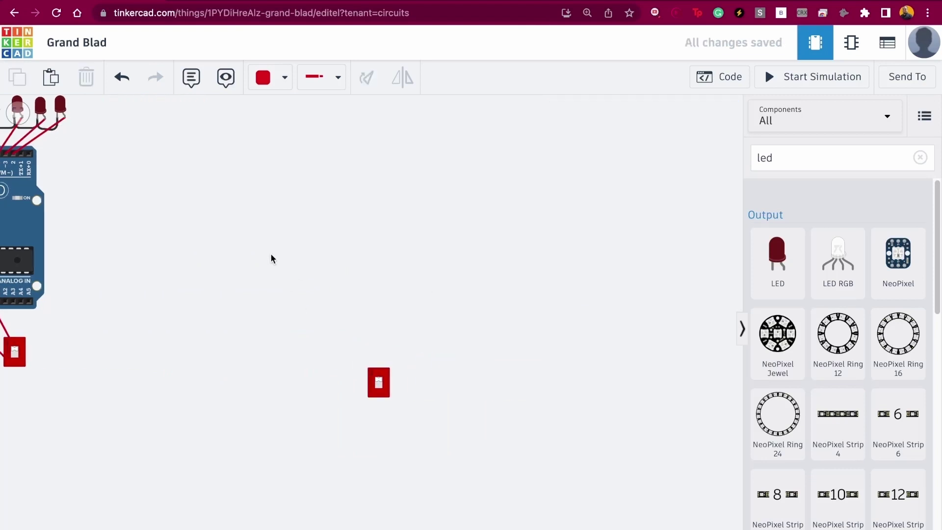
# - Search the components for "moto" and place a hobby gearmotor beside the copied DIP switch
pyautogui.doubleClick(804, 149)
pyautogui.press('BackSpace')
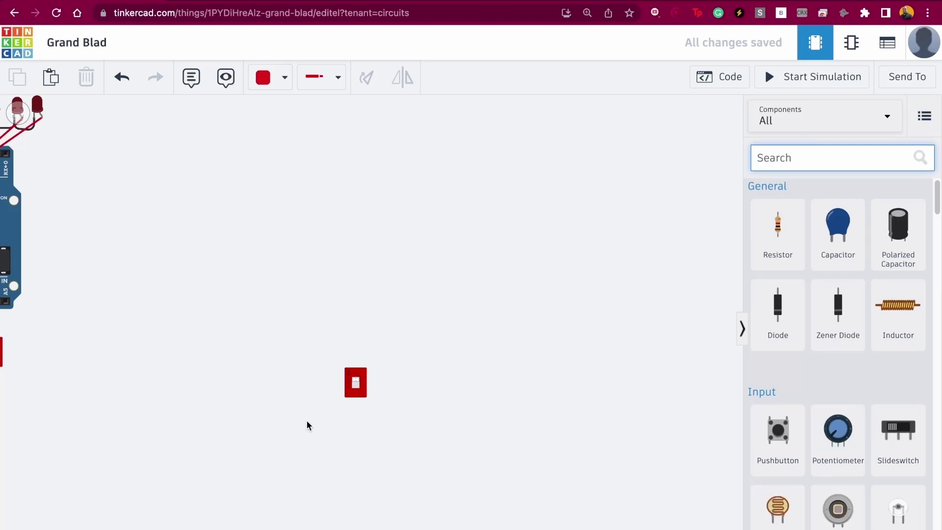
pyautogui.scroll(5, 307, 420)
pyautogui.scroll(3, 489, 355)
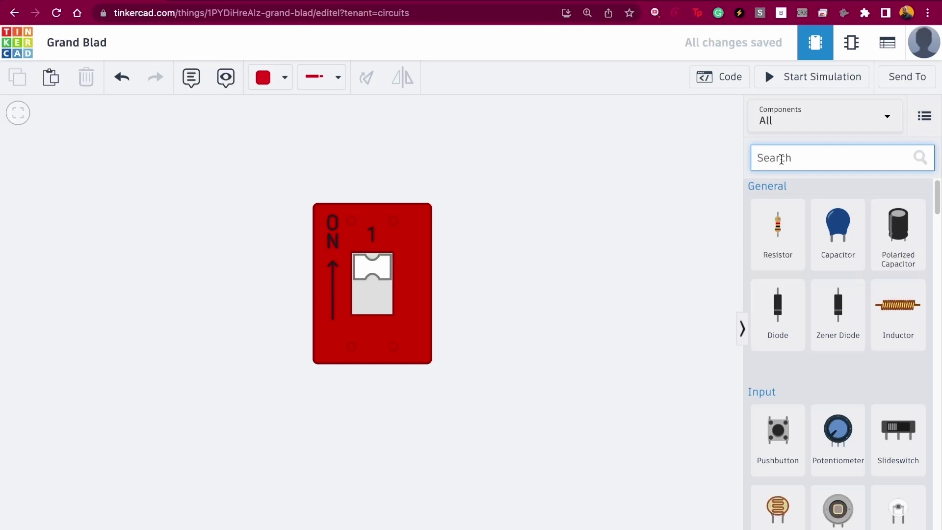
pyautogui.write('moto')
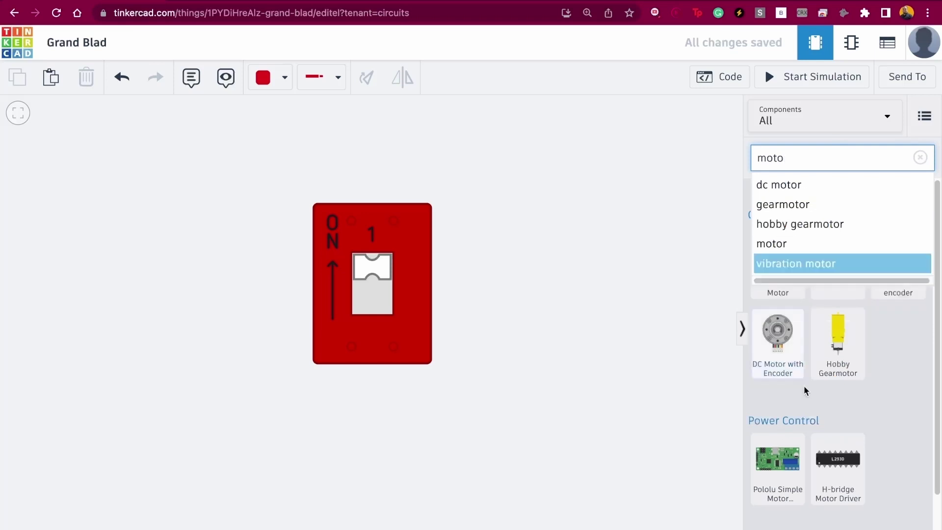
pyautogui.moveTo(849, 337); pyautogui.dragTo(631, 198)
pyautogui.scroll(-4, 501, 231)
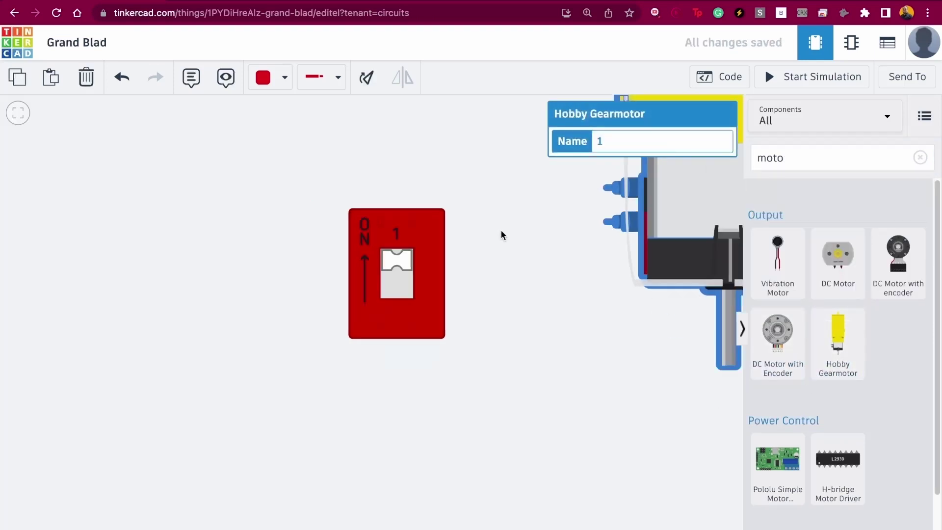
pyautogui.moveTo(504, 197); pyautogui.dragTo(452, 277)
pyautogui.scroll(-3, 451, 277)
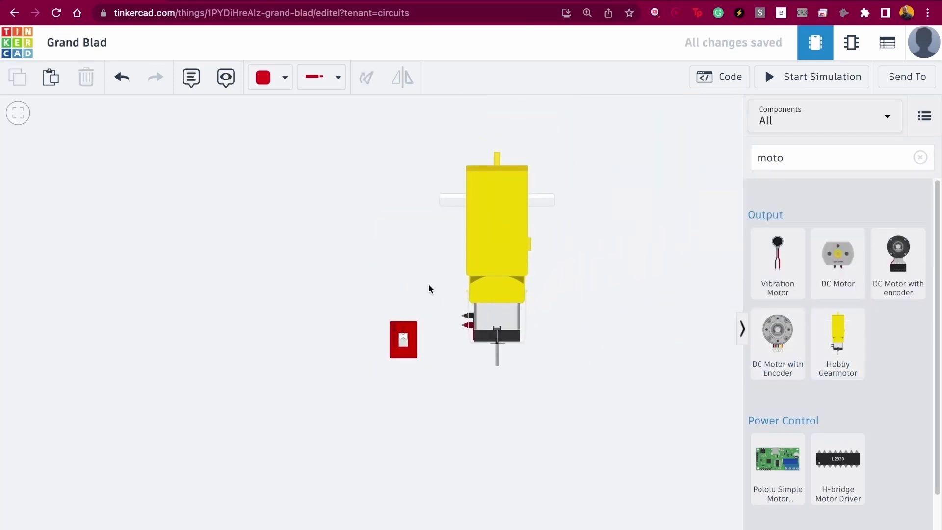
# - Search the components for "batt" and place a 9V battery to the left of the copied DIP switch
pyautogui.doubleClick(867, 163)
pyautogui.press('BackSpace')
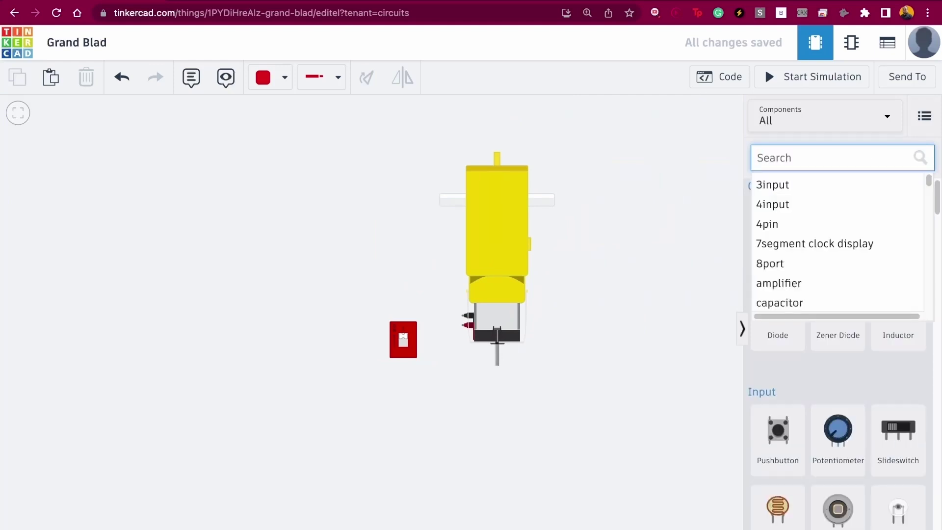
pyautogui.write('batt')
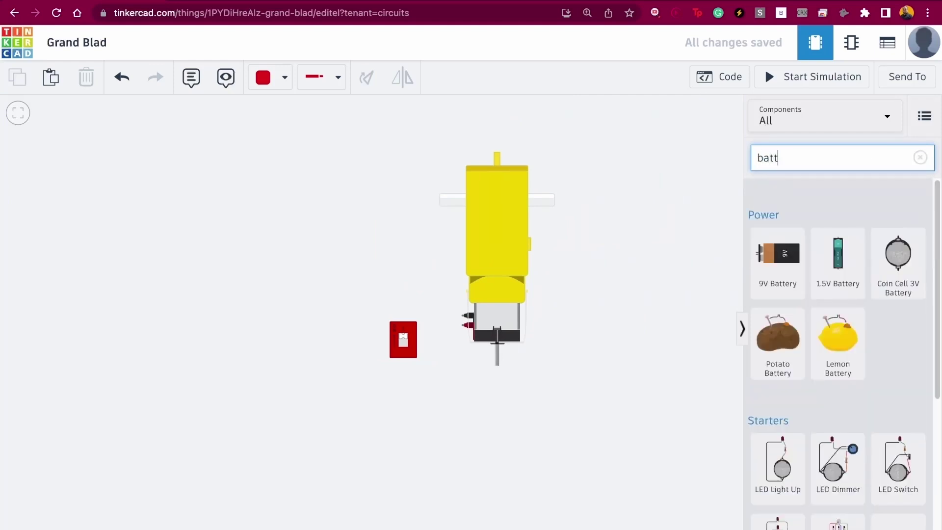
pyautogui.moveTo(773, 288); pyautogui.dragTo(92, 365)
# - Rotate the 9V battery 180 degrees so its terminals face the DIP switch and move it closer to the switch
pyautogui.click(372, 77)
pyautogui.click(373, 77)
pyautogui.click(372, 77)
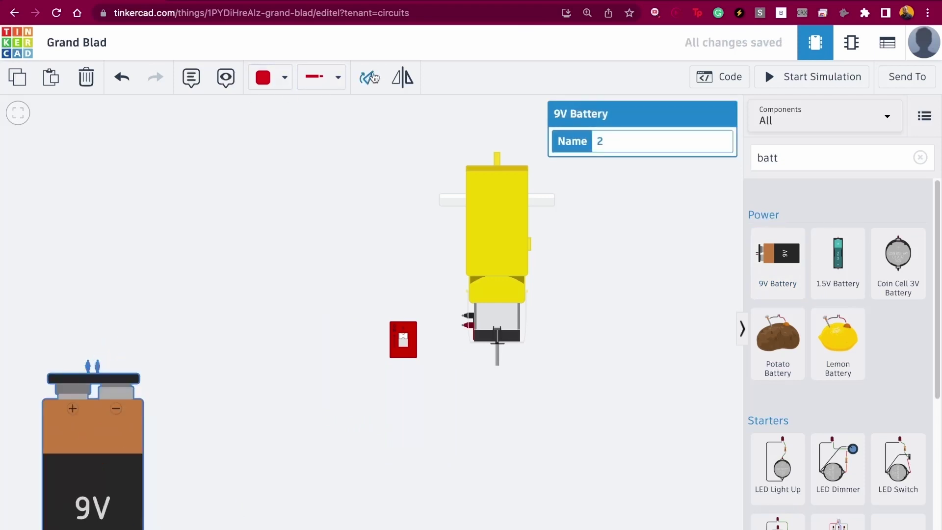
pyautogui.click(373, 77)
pyautogui.click(373, 78)
pyautogui.click(373, 78)
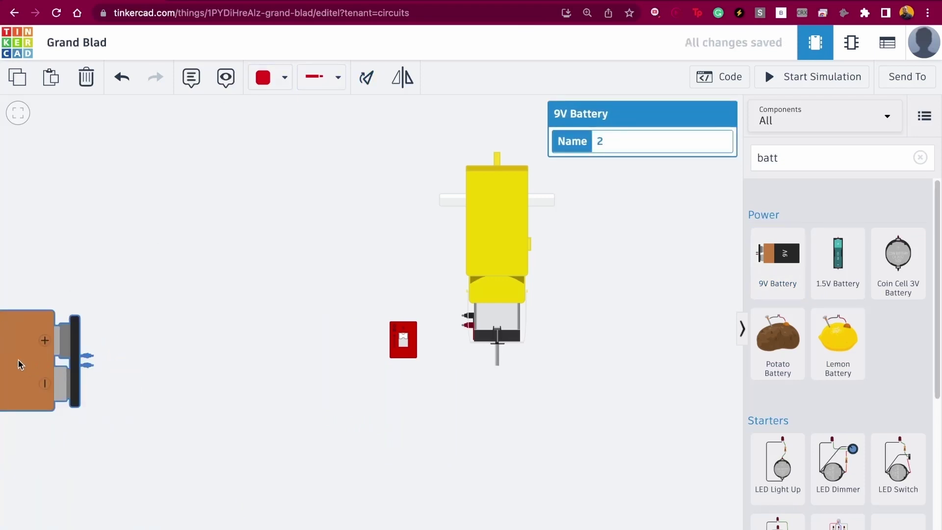
pyautogui.moveTo(19, 363); pyautogui.dragTo(237, 358)
pyautogui.click(364, 284)
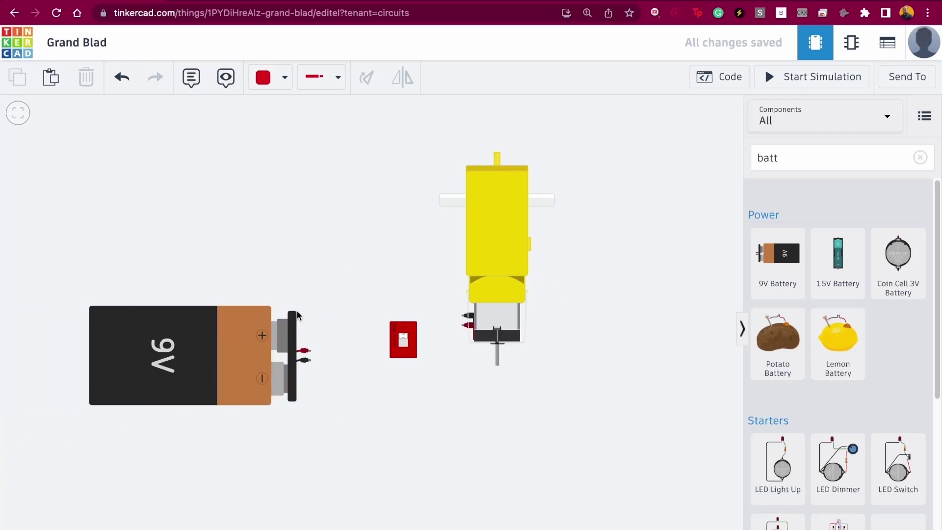
# - Search the components for "resist", place a resistor between the battery and the gearmotor, and move the DIP switch lower
pyautogui.doubleClick(814, 161)
pyautogui.press('BackSpace')
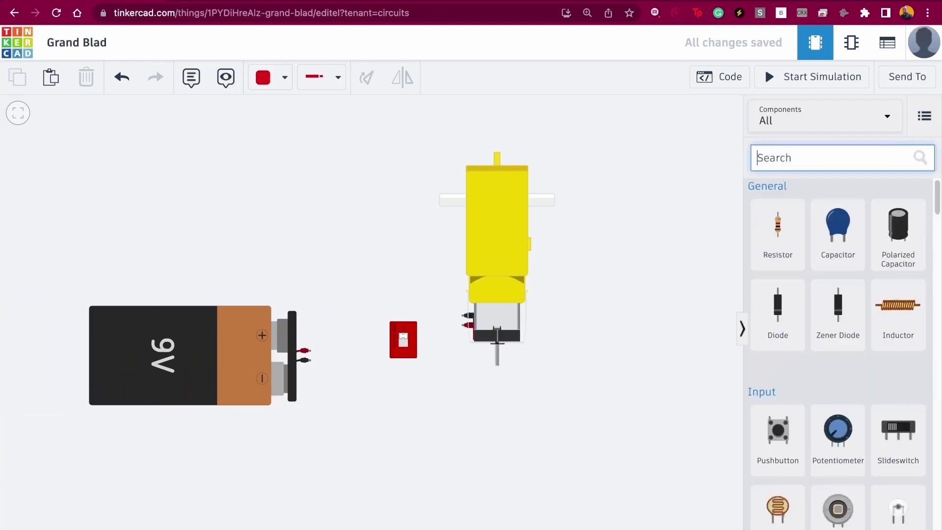
pyautogui.write('resist')
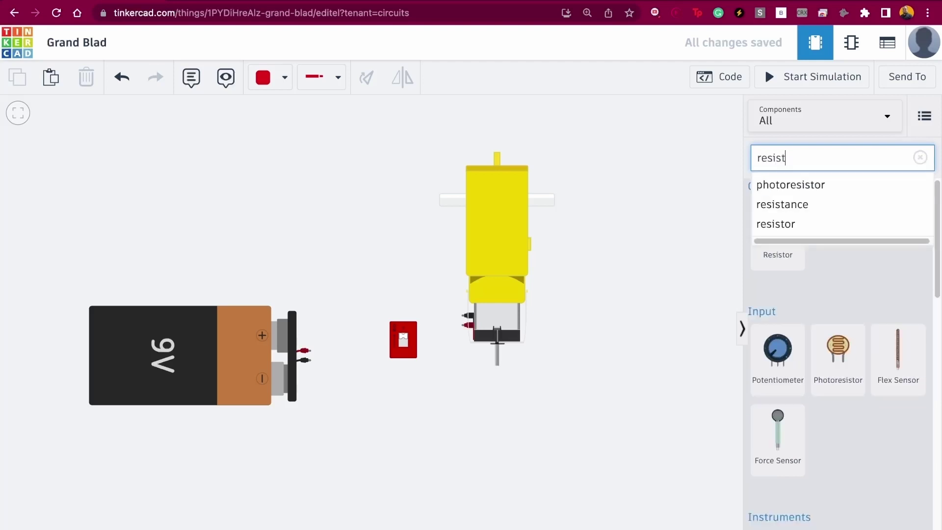
pyautogui.moveTo(788, 262); pyautogui.dragTo(378, 278)
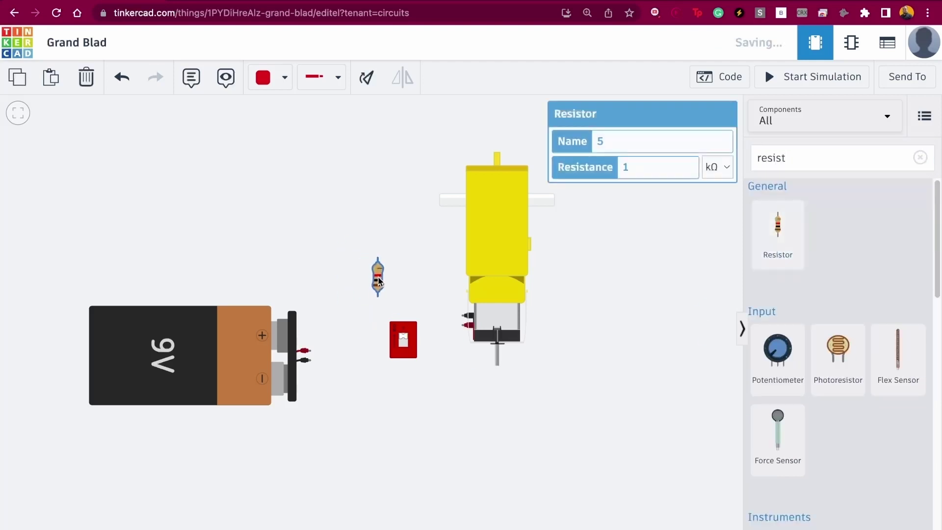
pyautogui.moveTo(412, 343); pyautogui.dragTo(406, 429)
# - Rotate the resistor to horizontal and move it down towards the height of the gearmotor terminals
pyautogui.click(378, 278)
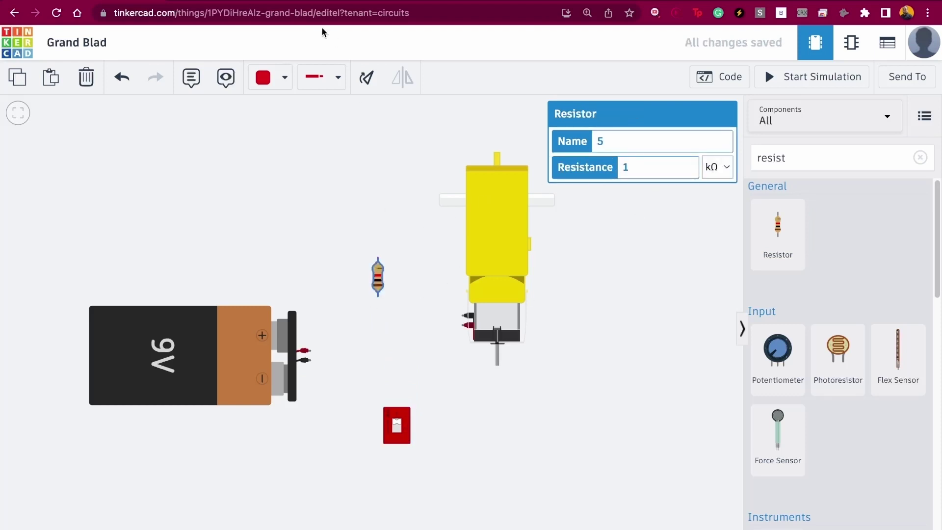
pyautogui.click(367, 77)
pyautogui.click(367, 77)
pyautogui.click(366, 77)
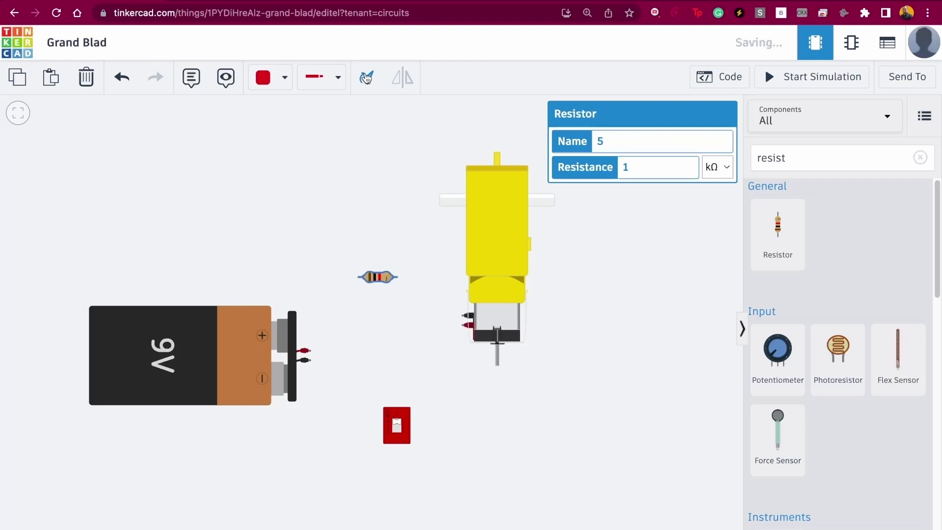
pyautogui.moveTo(378, 292); pyautogui.dragTo(379, 309)
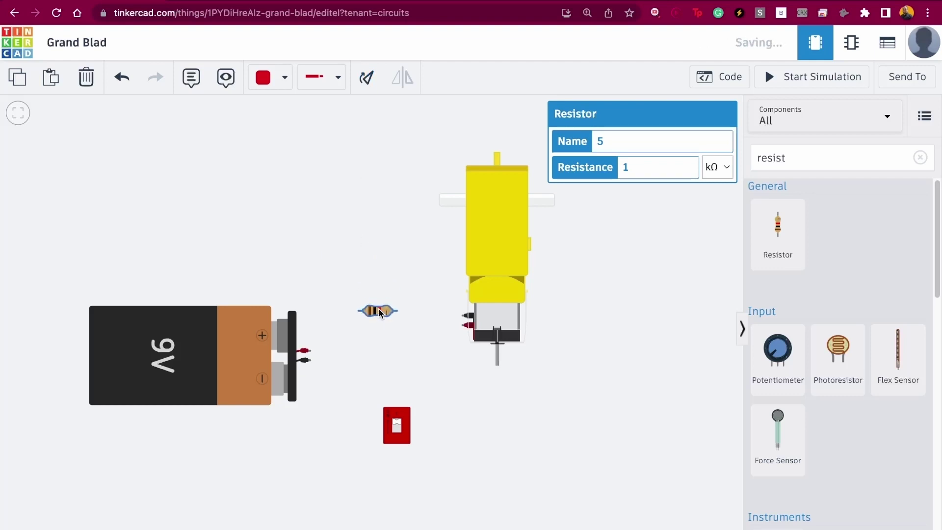
# - Wire the 9V battery's positive terminal to the resistor's near end, and the resistor's other end to the gearmotor's red terminal
pyautogui.click(309, 350)
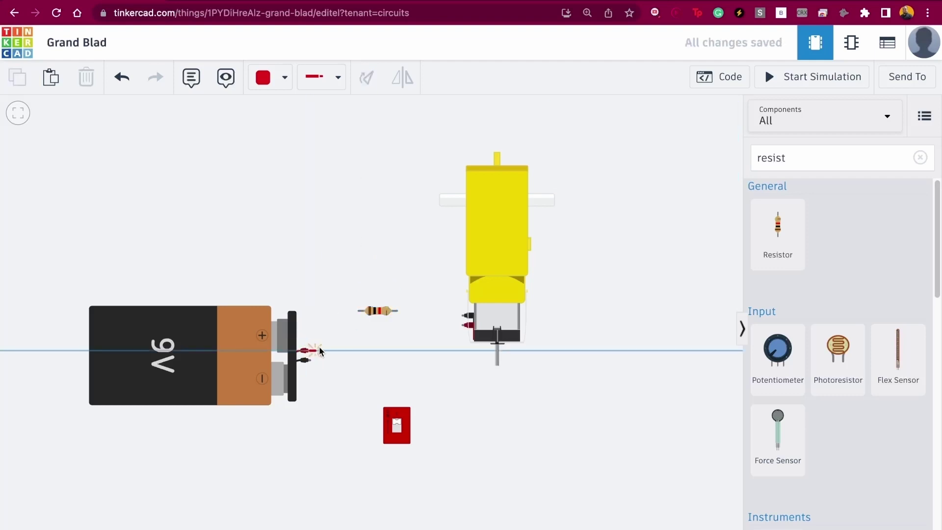
pyautogui.click(358, 311)
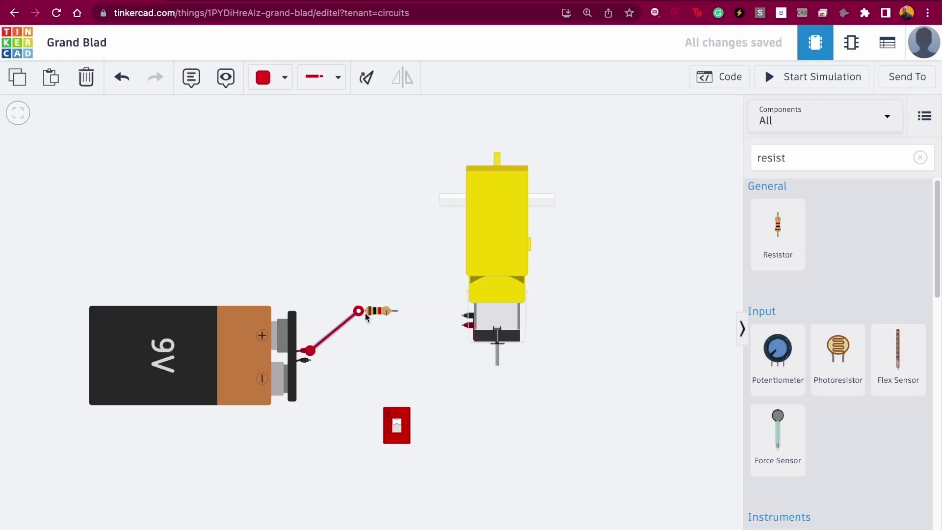
pyautogui.click(395, 311)
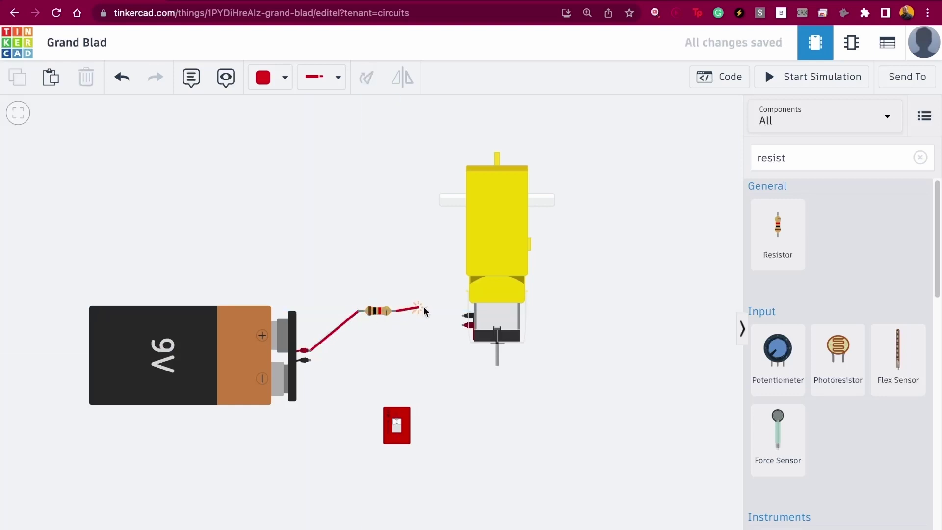
pyautogui.click(462, 324)
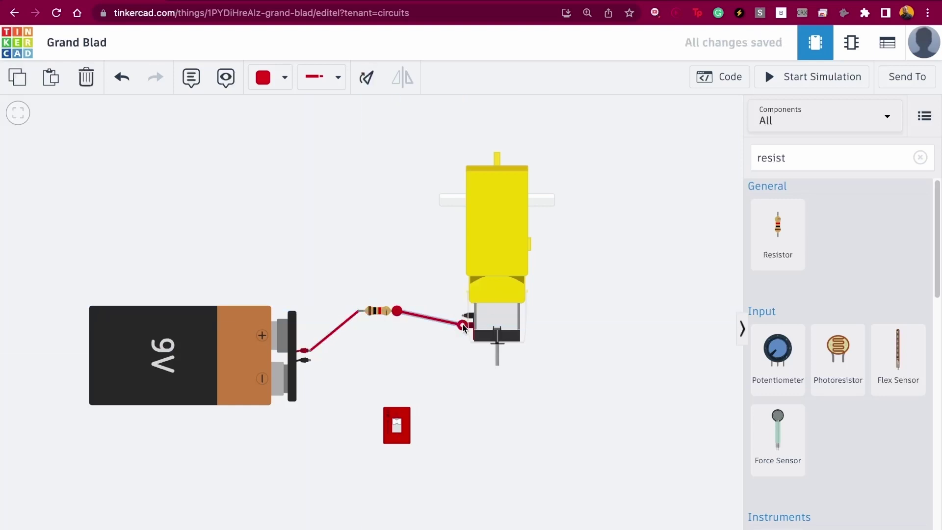
# - Wire the battery's negative terminal to the gearmotor's negative terminal, then briefly run and stop the simulation
pyautogui.click(307, 360)
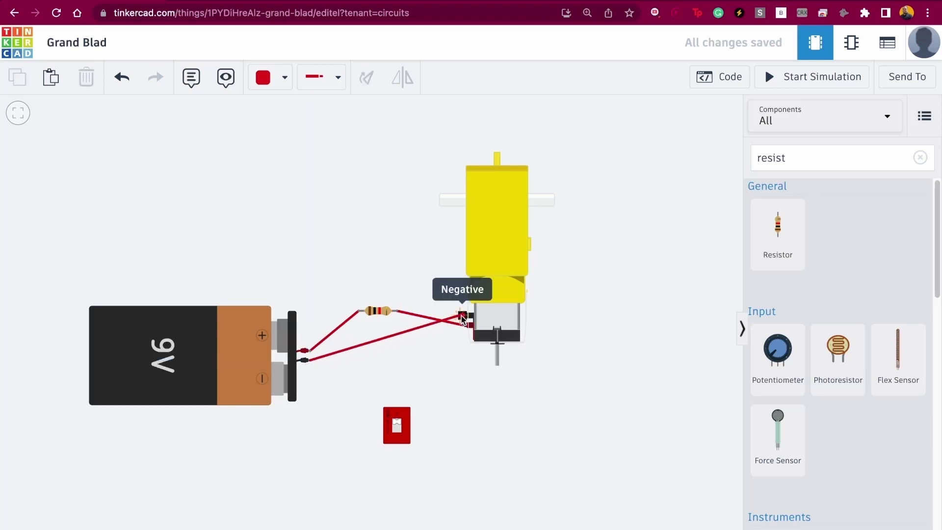
pyautogui.click(463, 317)
pyautogui.click(640, 245)
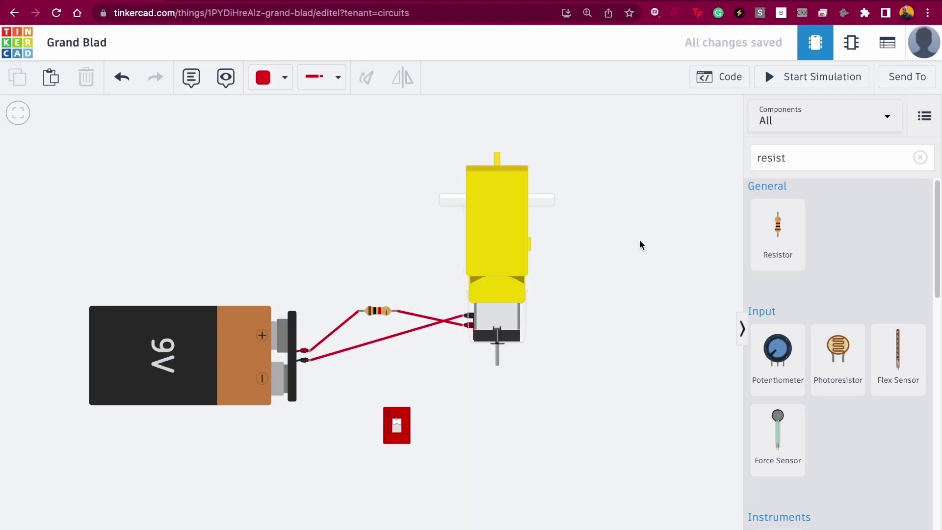
pyautogui.click(796, 82)
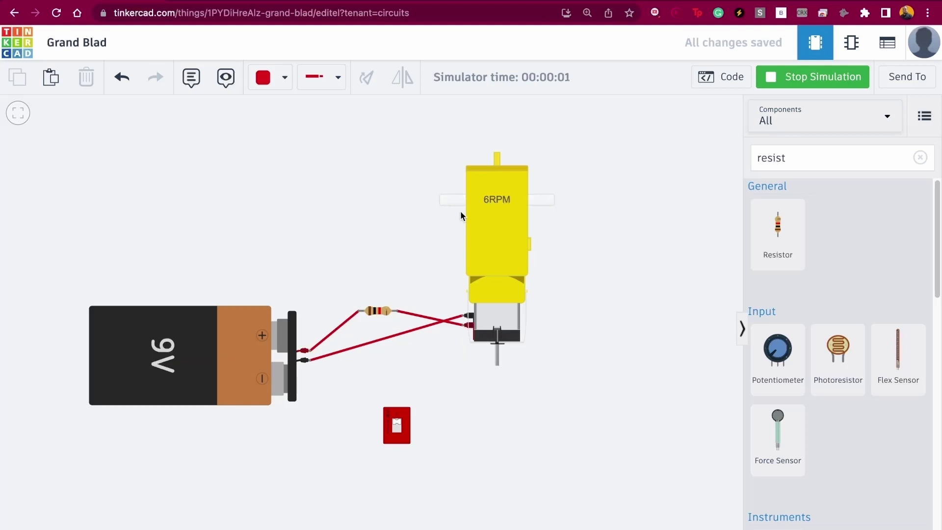
pyautogui.click(780, 77)
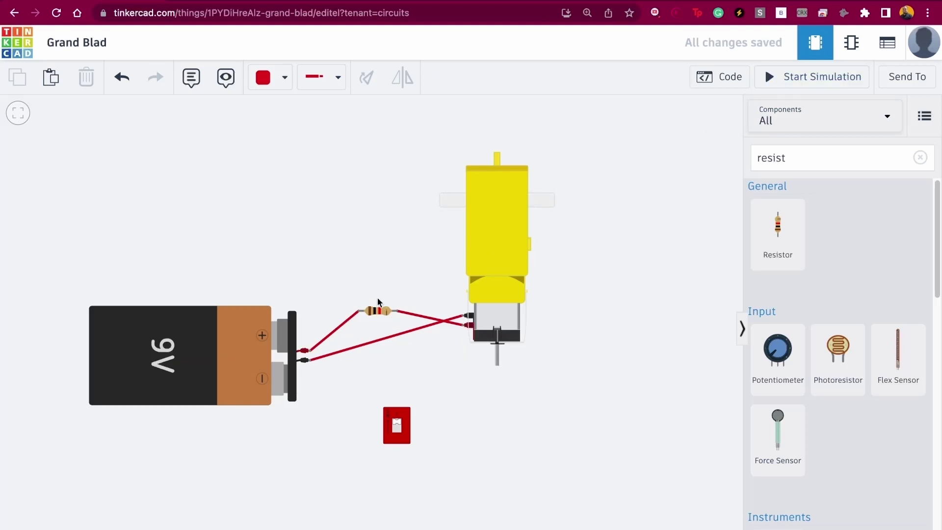
# - Set the resistor's resistance to 500 Ω and start the simulation
pyautogui.click(378, 310)
pyautogui.click(723, 165)
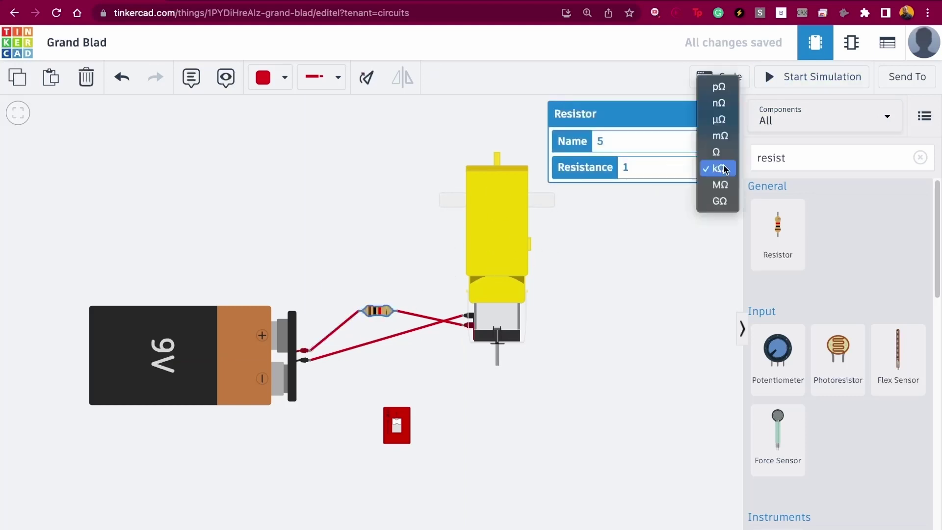
pyautogui.click(722, 154)
pyautogui.click(653, 169)
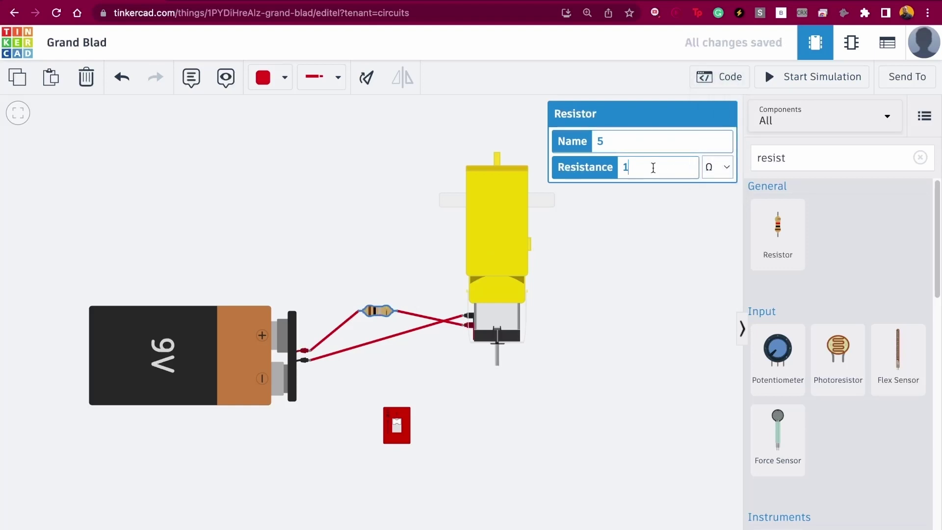
pyautogui.press('BackSpace')
pyautogui.write('500')
pyautogui.click(815, 77)
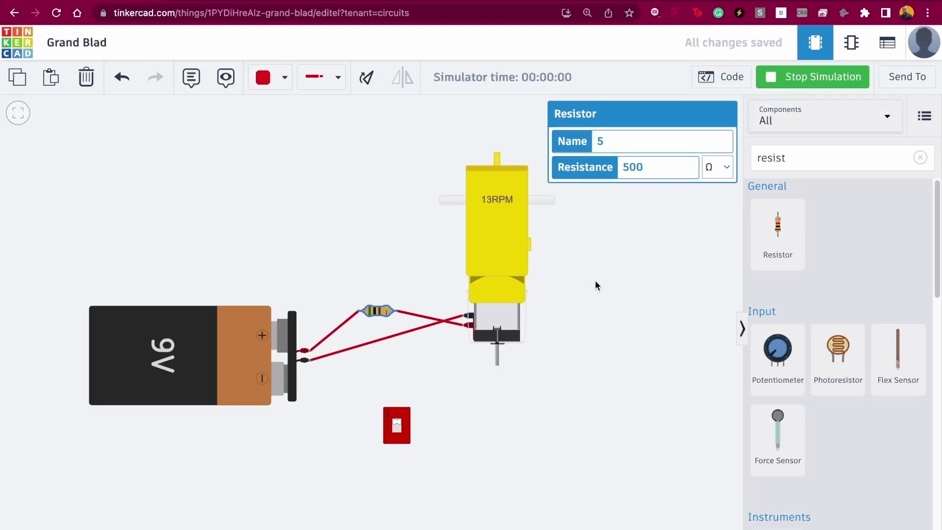
# - Set the resistor's resistance to 10 Ω while the simulation is running
pyautogui.doubleClick(675, 167)
pyautogui.press('BackSpace')
pyautogui.write('1')
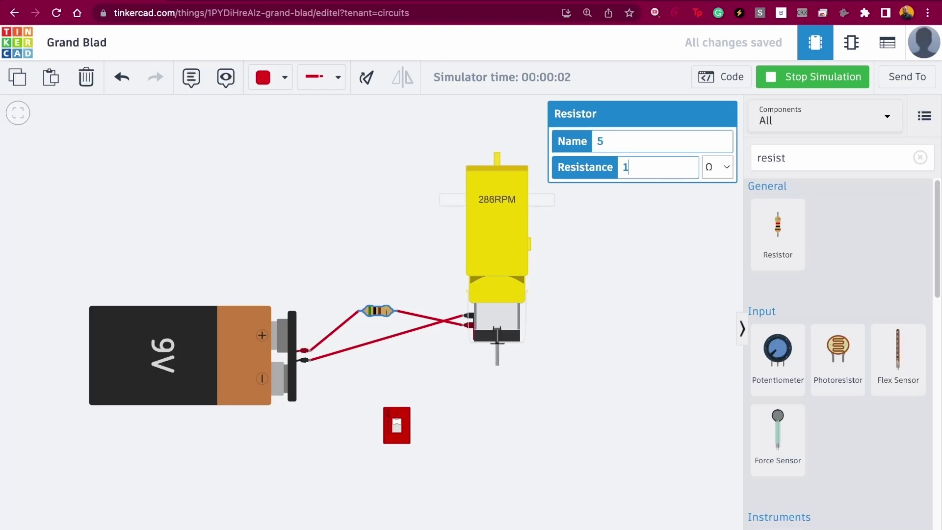
pyautogui.write('00')
pyautogui.press('BackSpace')
pyautogui.click(652, 243)
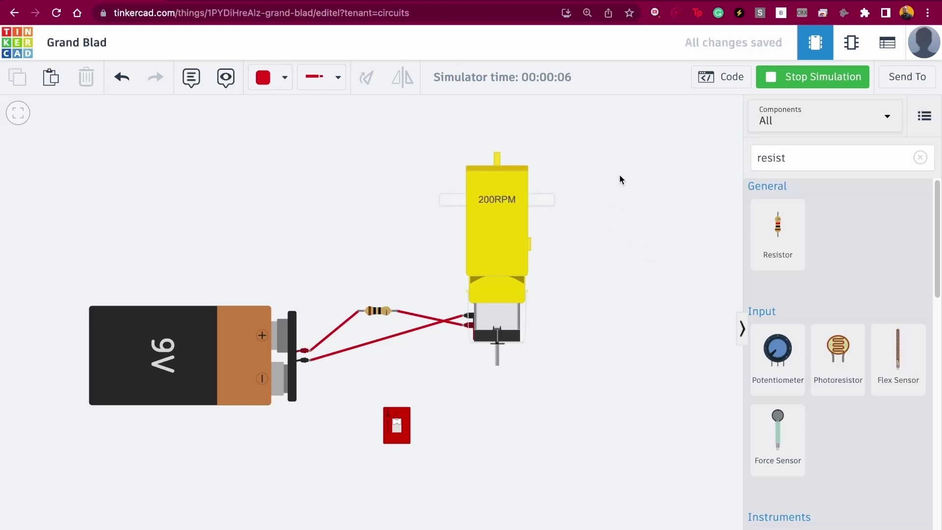